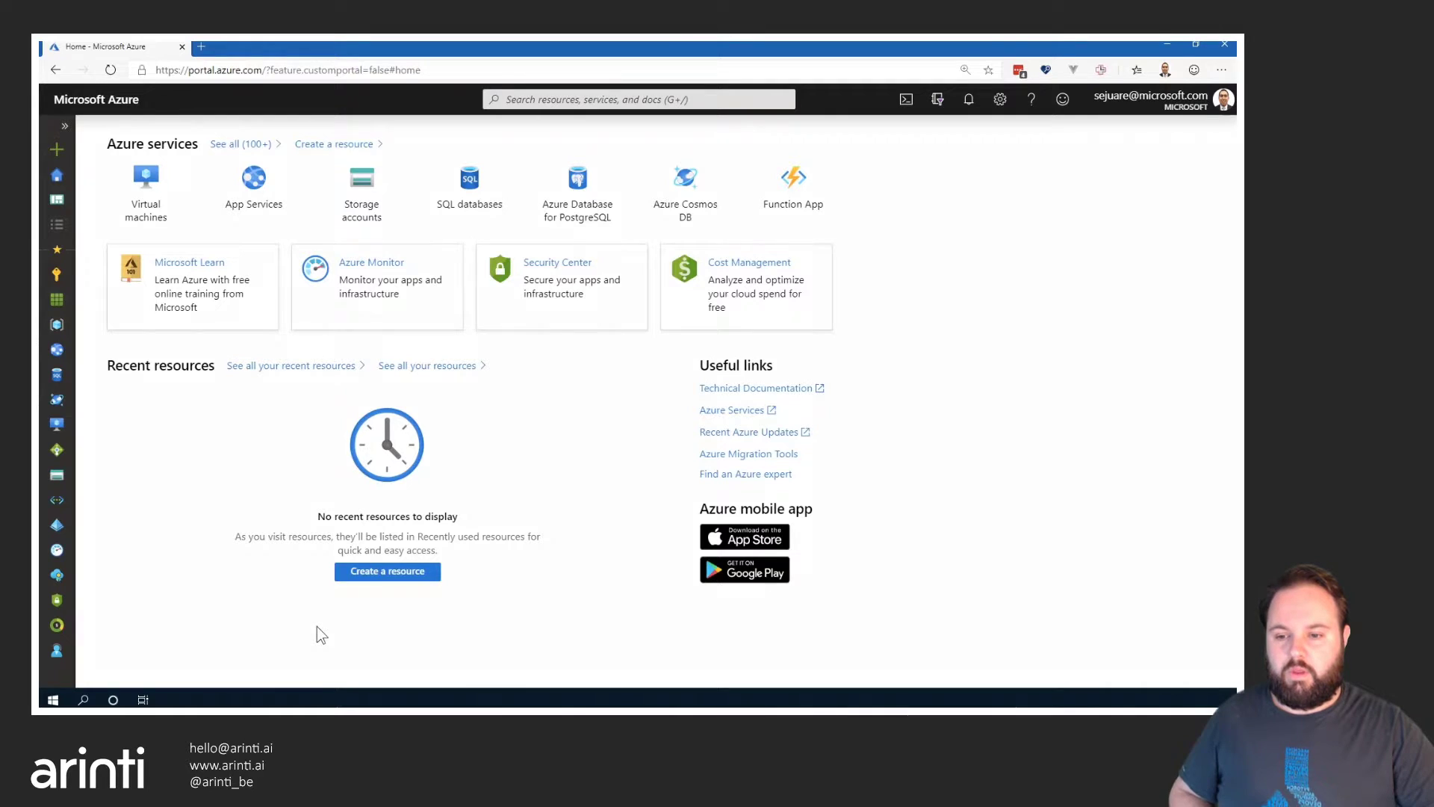
Find the Resource group offering in the Azure Marketplace and start creating one
{"action": "left_click", "coordinate": [392, 573]}
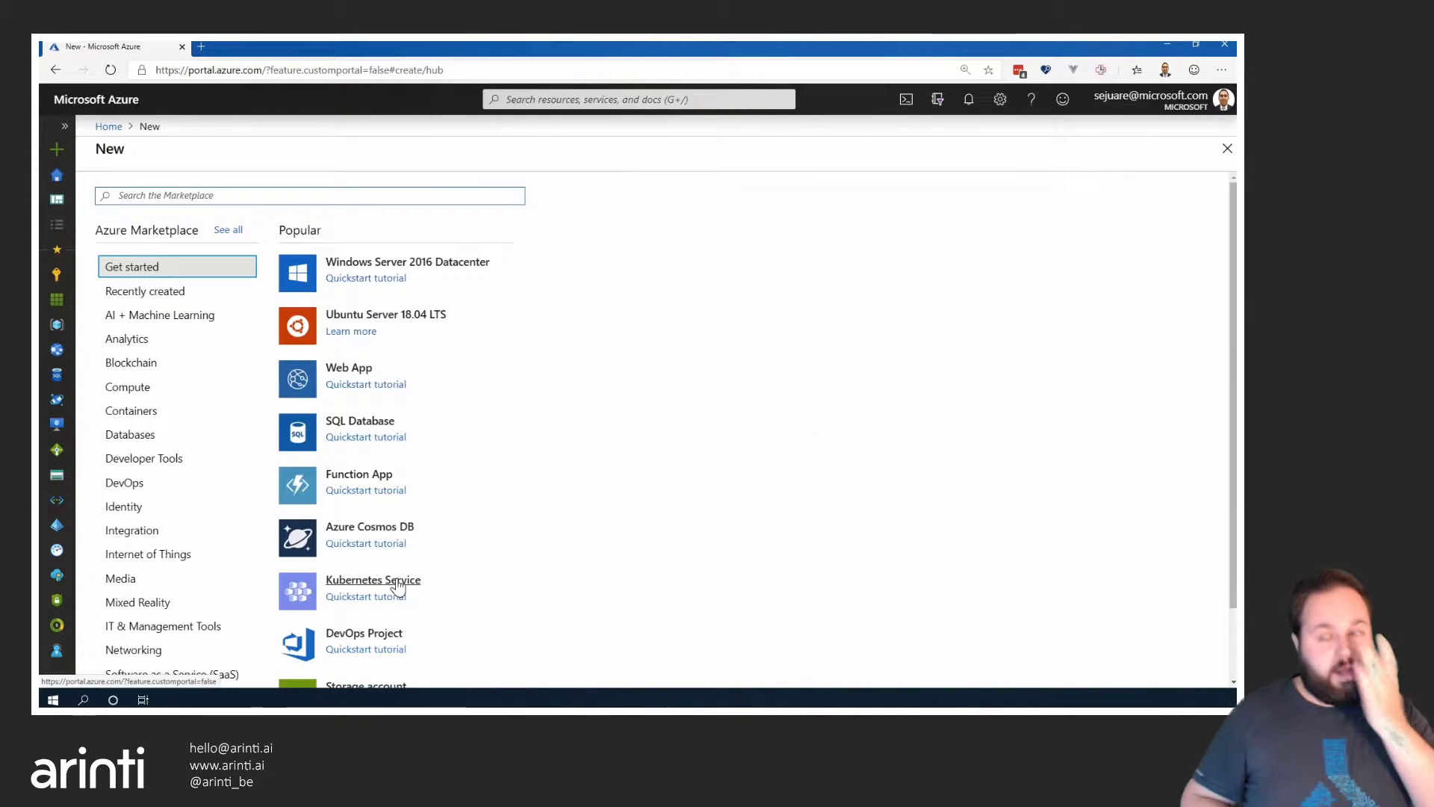
{"action": "type", "text": "resource group"}
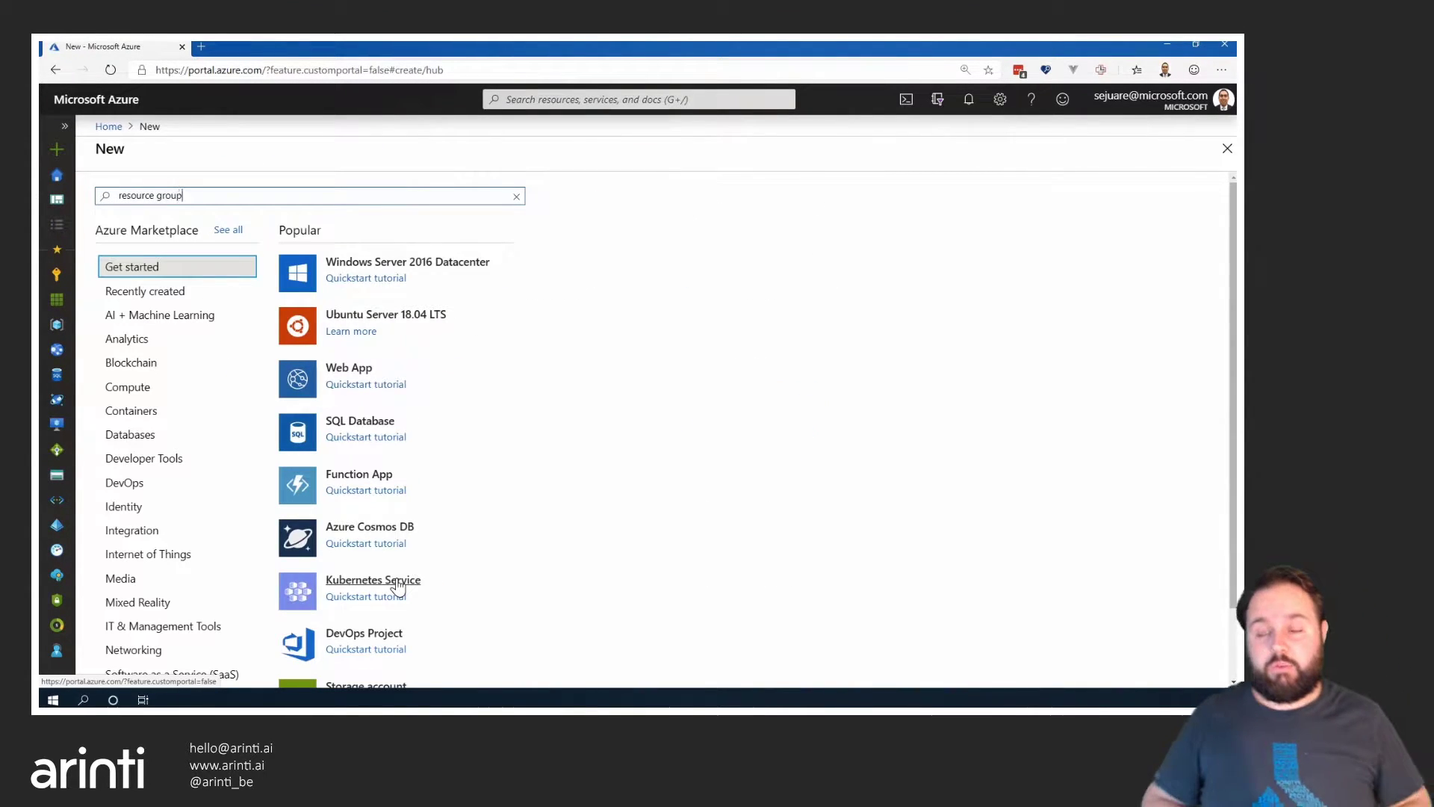
{"action": "left_click", "coordinate": [174, 222]}
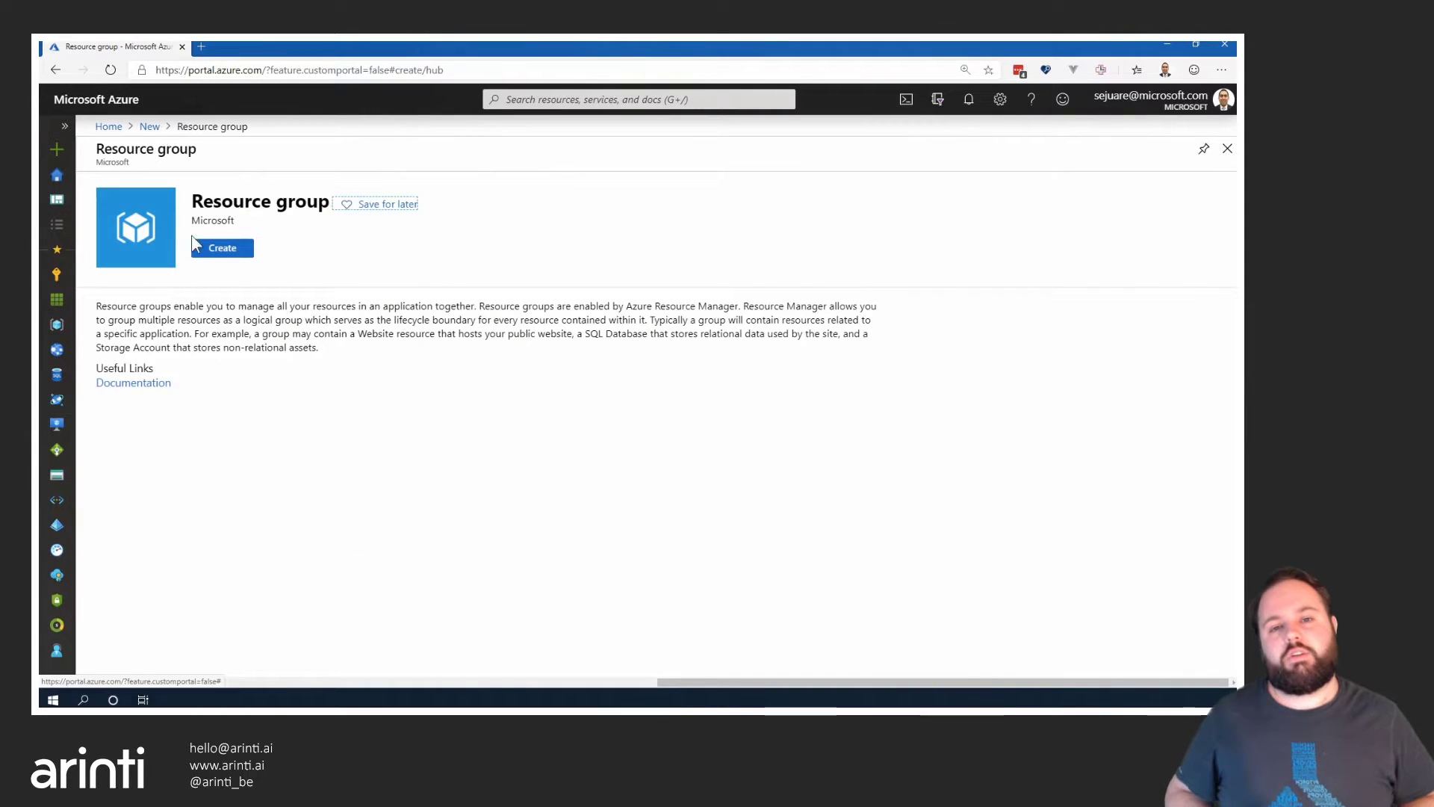
{"action": "left_click", "coordinate": [211, 248]}
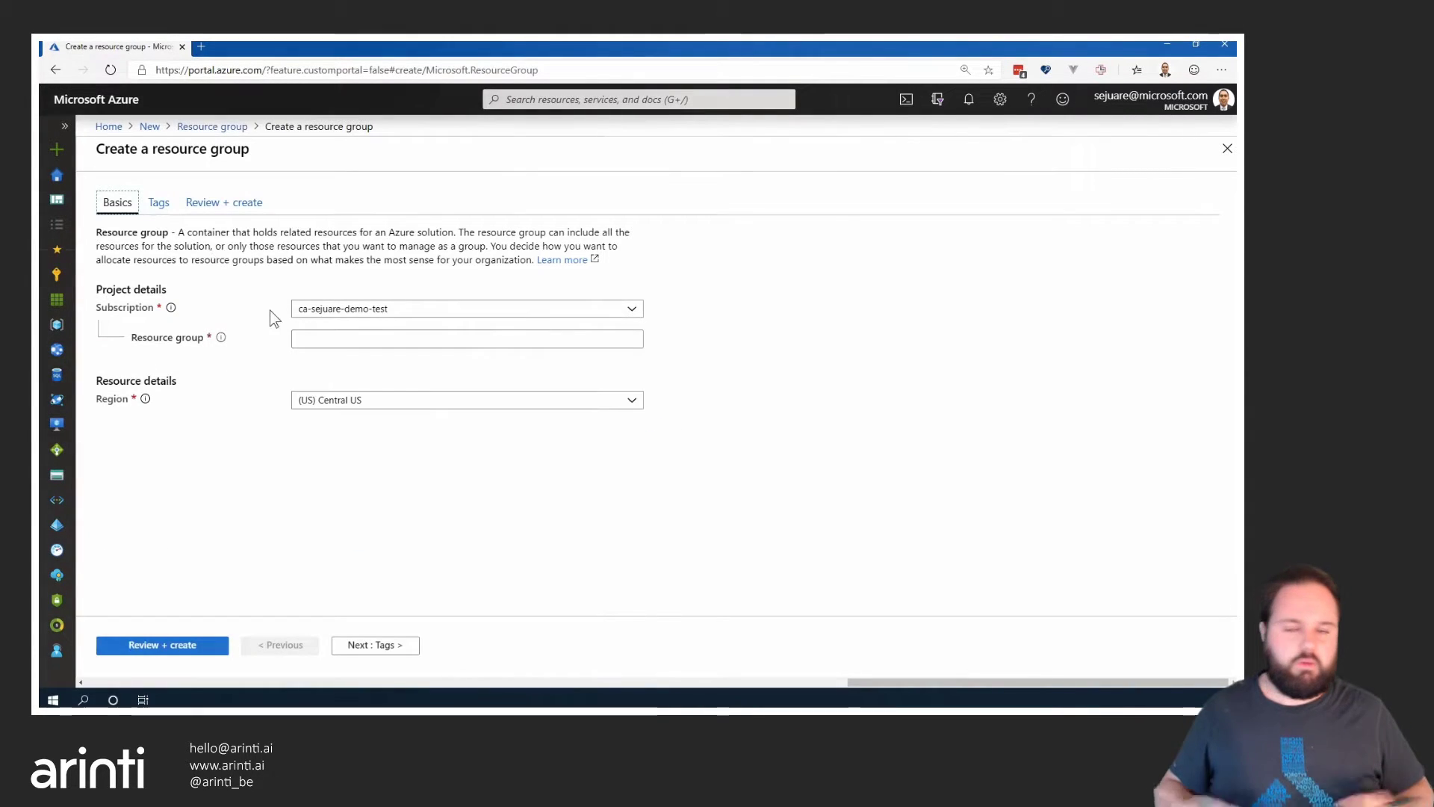
Name the resource group ttcognitivesearch, set its region to (US) East US, and create it
{"action": "left_click", "coordinate": [308, 342]}
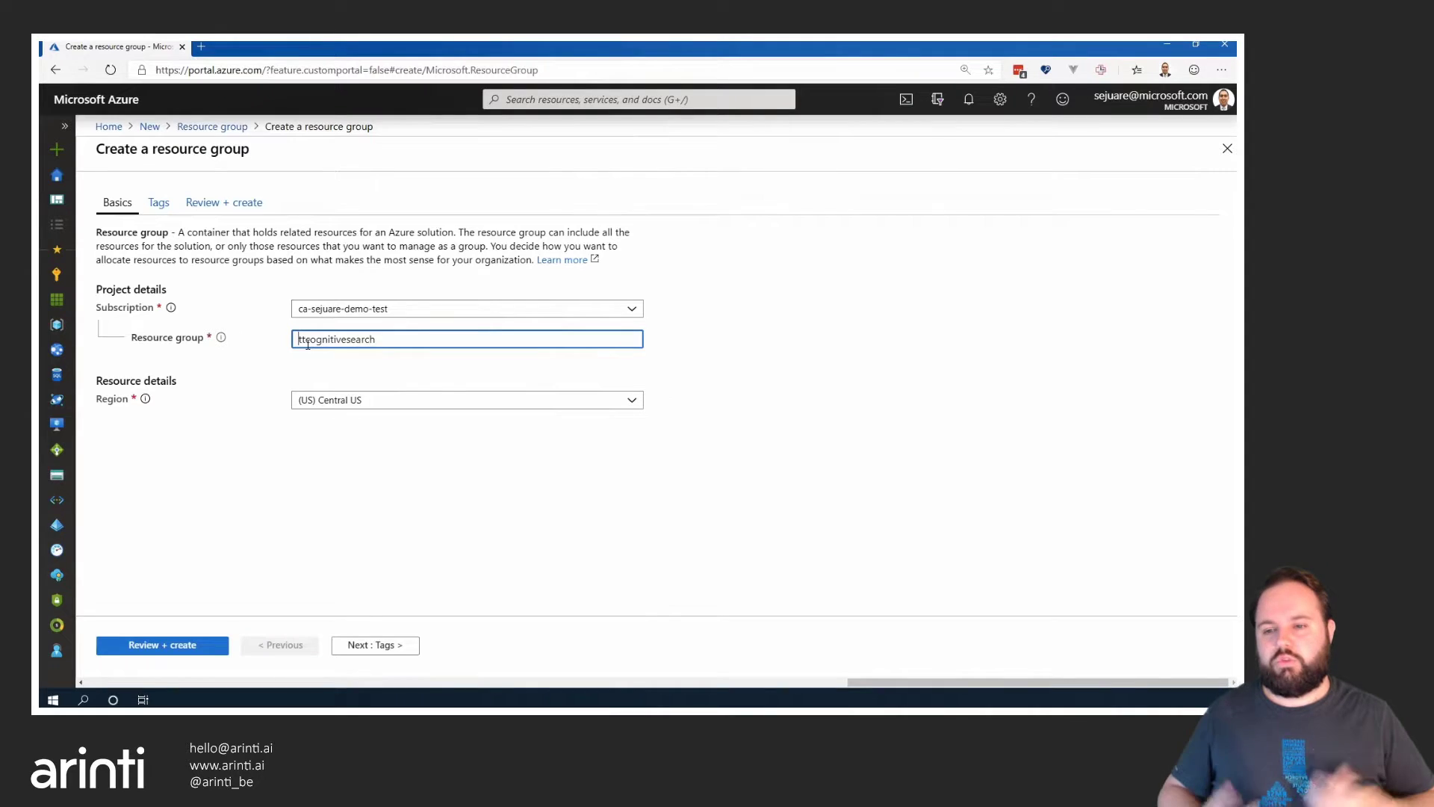
{"action": "left_click", "coordinate": [613, 402]}
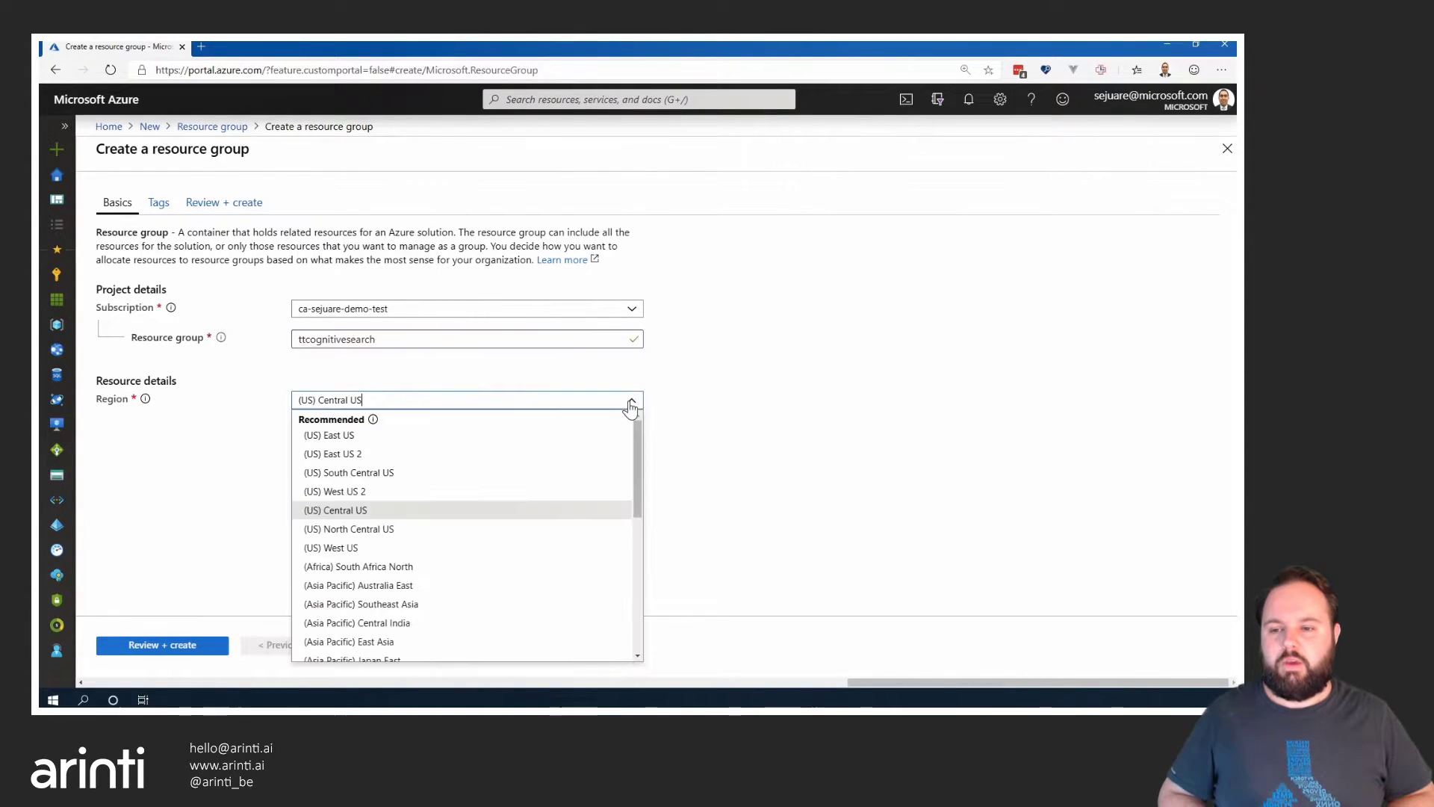
{"action": "left_click", "coordinate": [479, 448]}
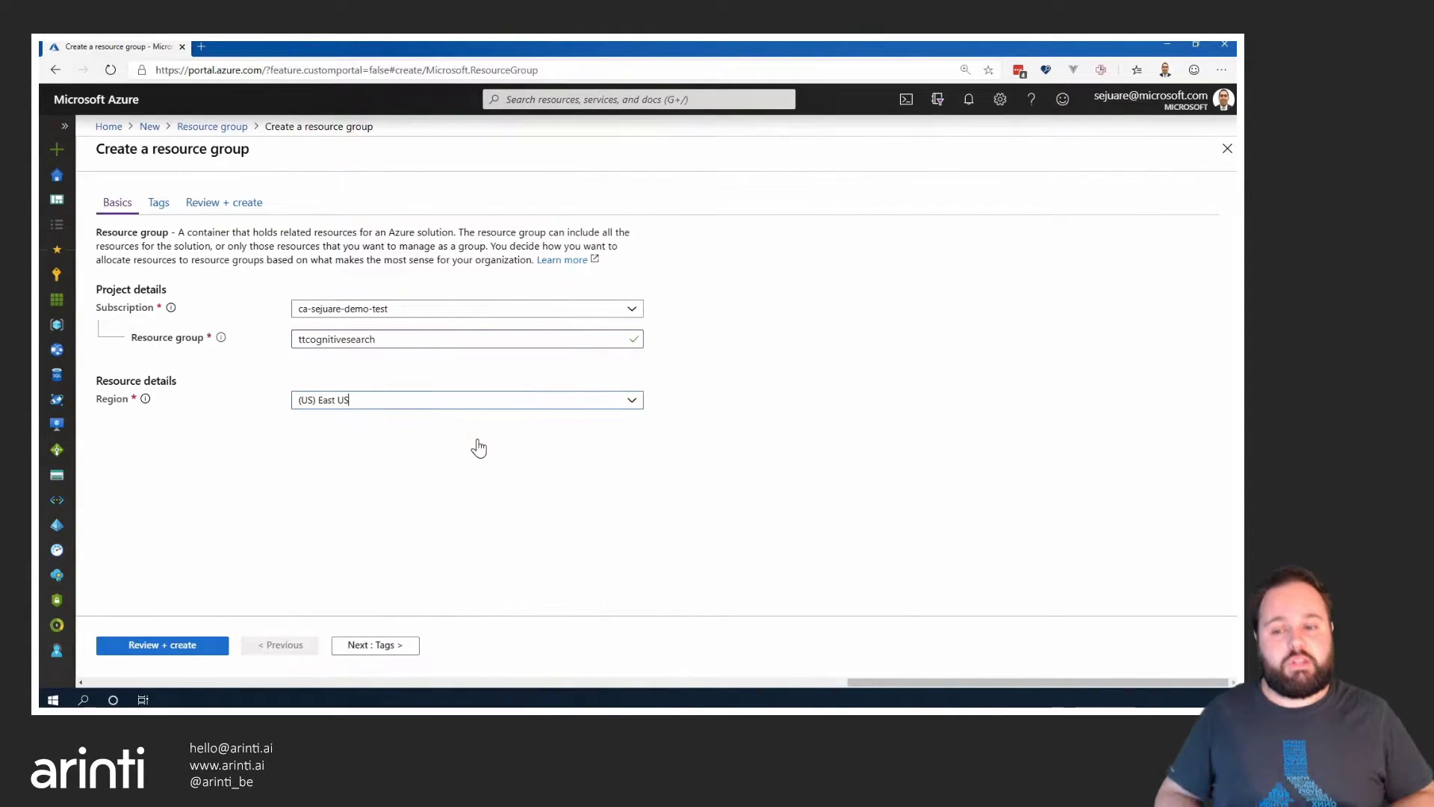
{"action": "left_click", "coordinate": [177, 644]}
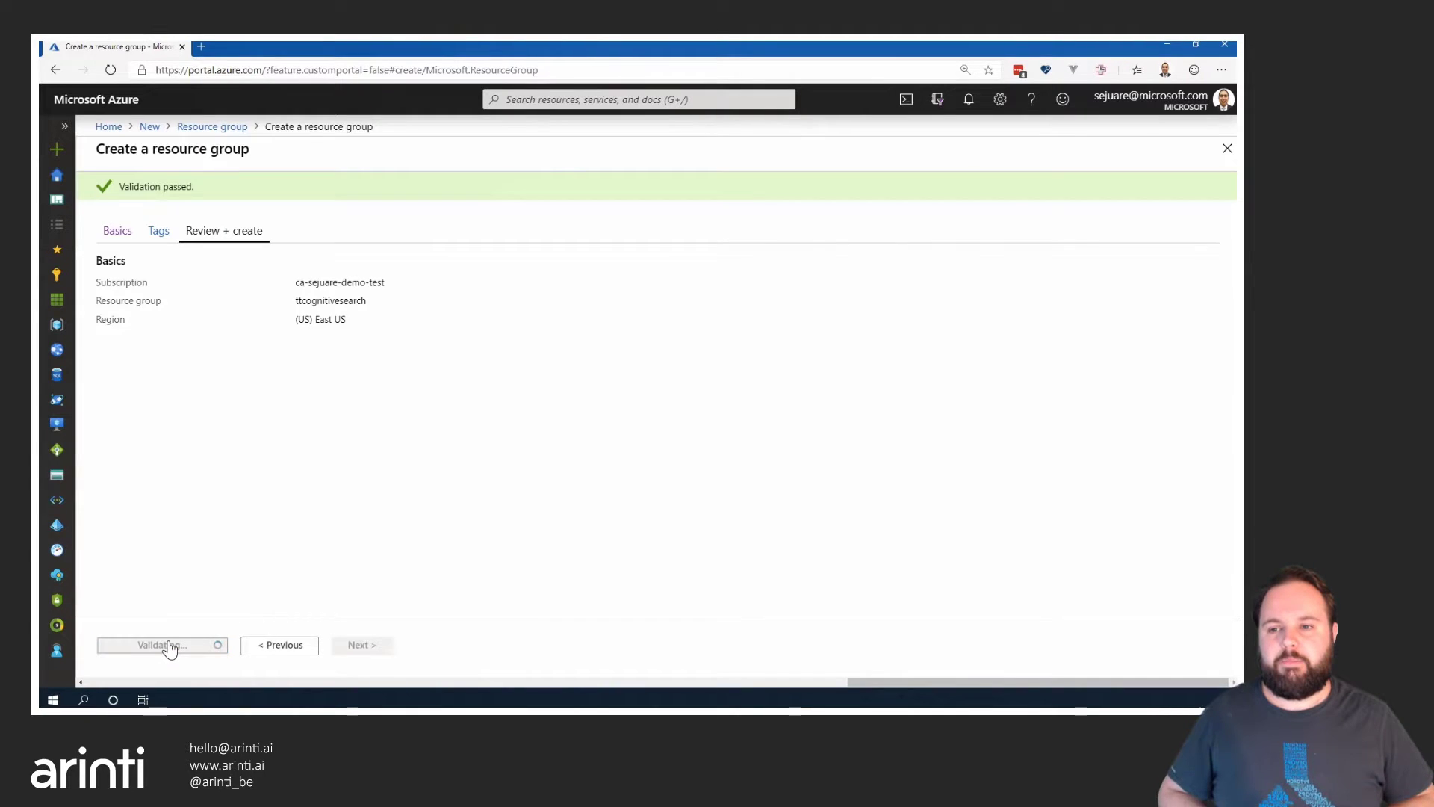
{"action": "left_click", "coordinate": [170, 645]}
Open the new ttcognitivesearch resource group and start adding a Storage account from the Marketplace
{"action": "left_click", "coordinate": [1020, 203]}
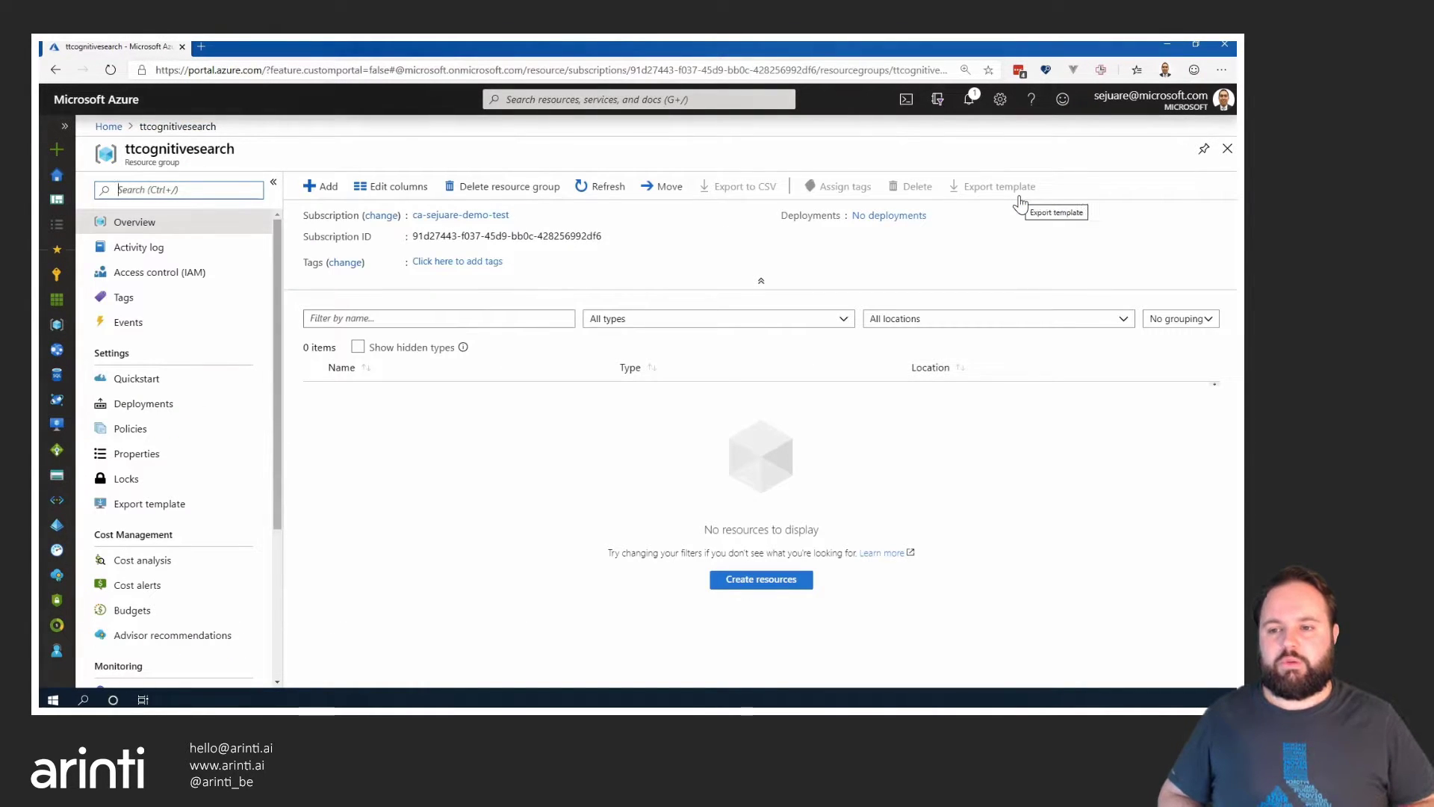
{"action": "left_click", "coordinate": [321, 187]}
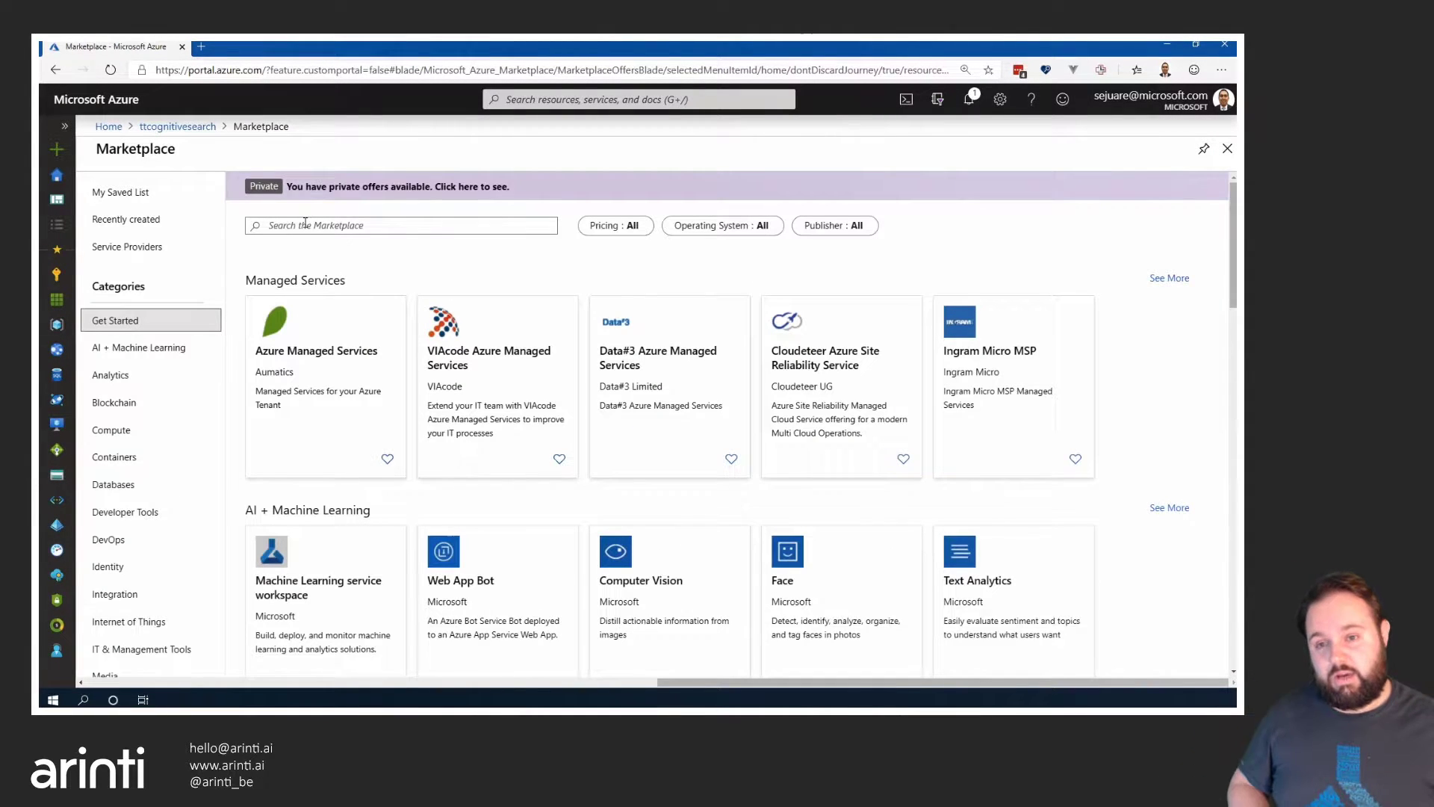
{"action": "left_click", "coordinate": [306, 222]}
{"action": "type", "text": "storage"}
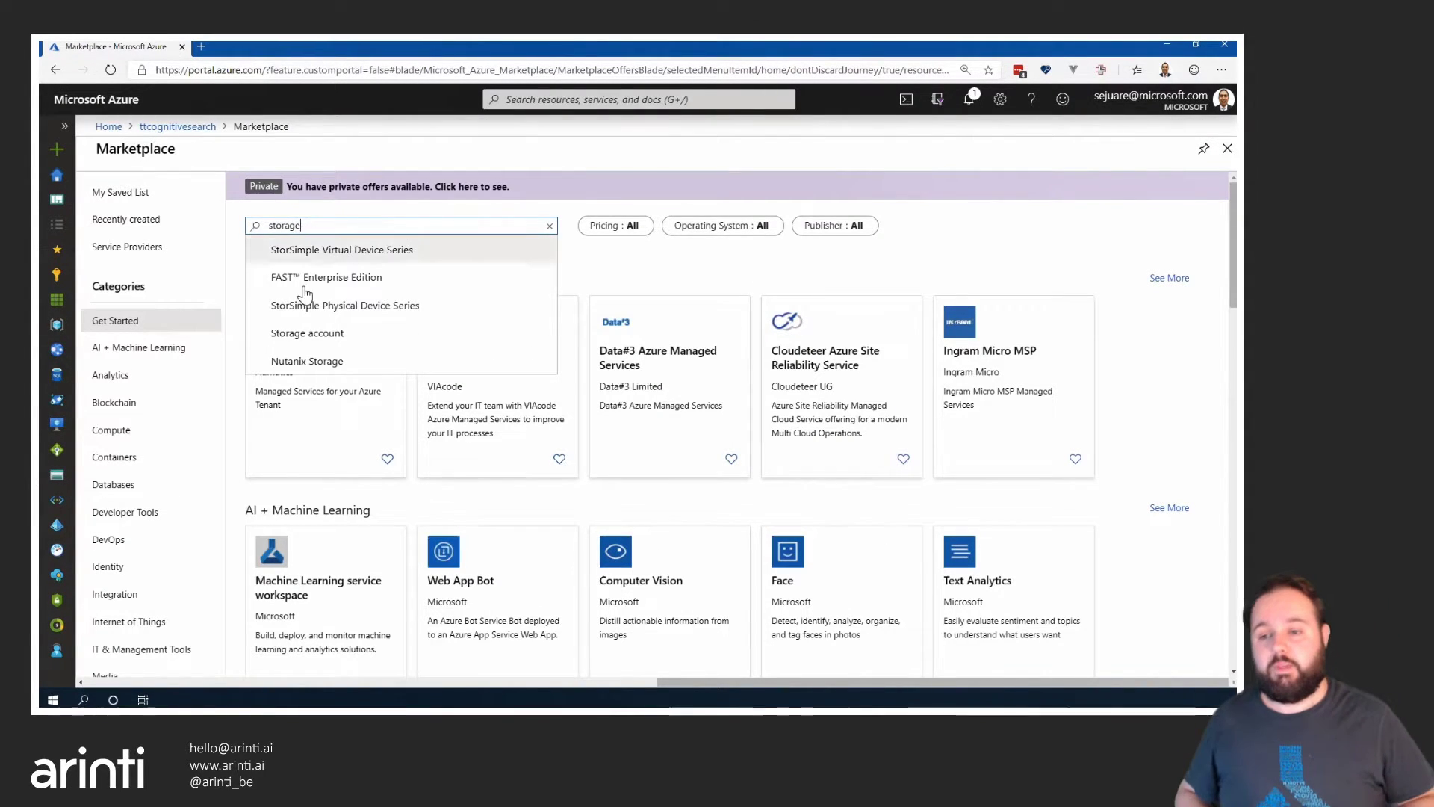
{"action": "left_click", "coordinate": [302, 332]}
{"action": "left_click", "coordinate": [232, 257]}
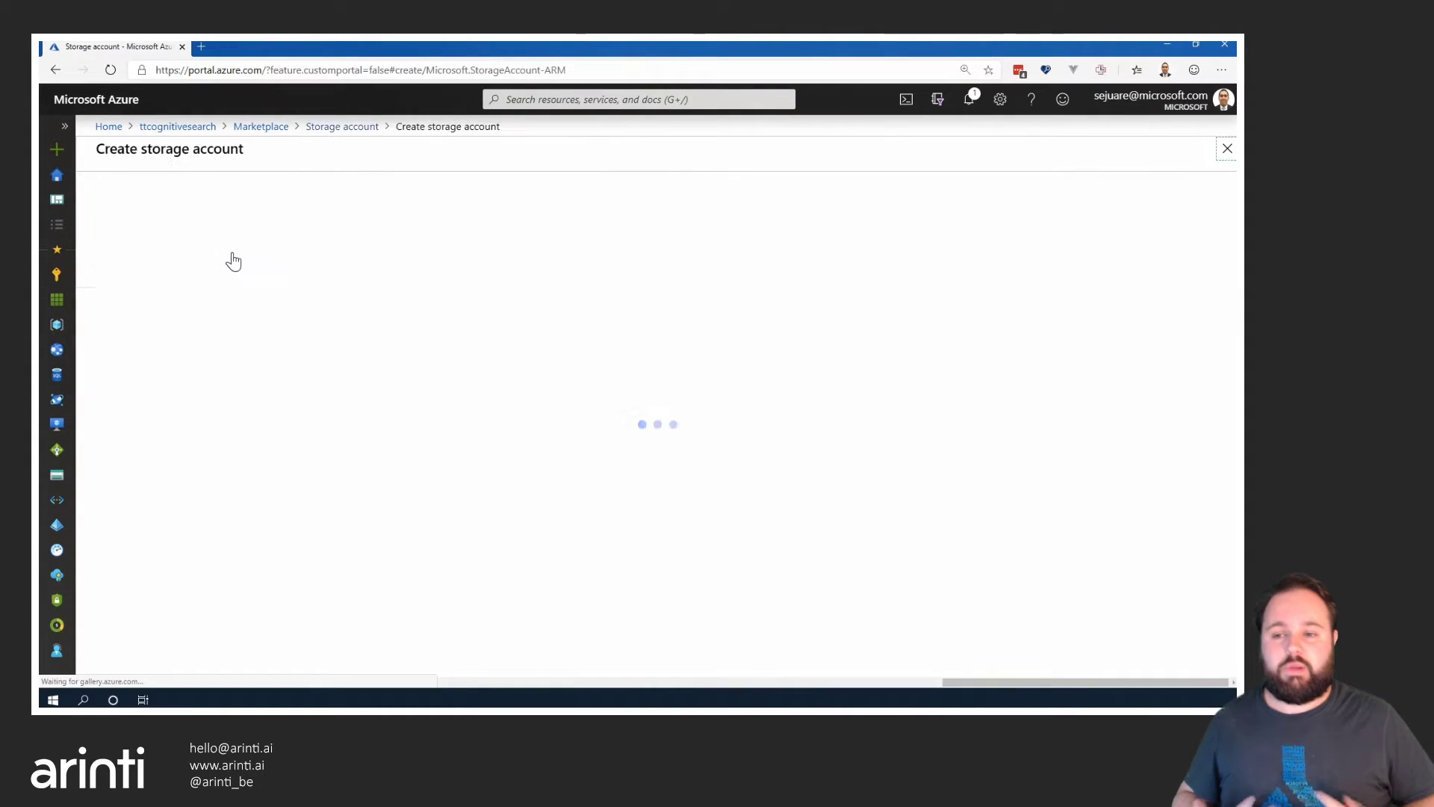
Name the storage account ttinvoicestorage, set its location to (US) East US, and create it
{"action": "left_click", "coordinate": [320, 500]}
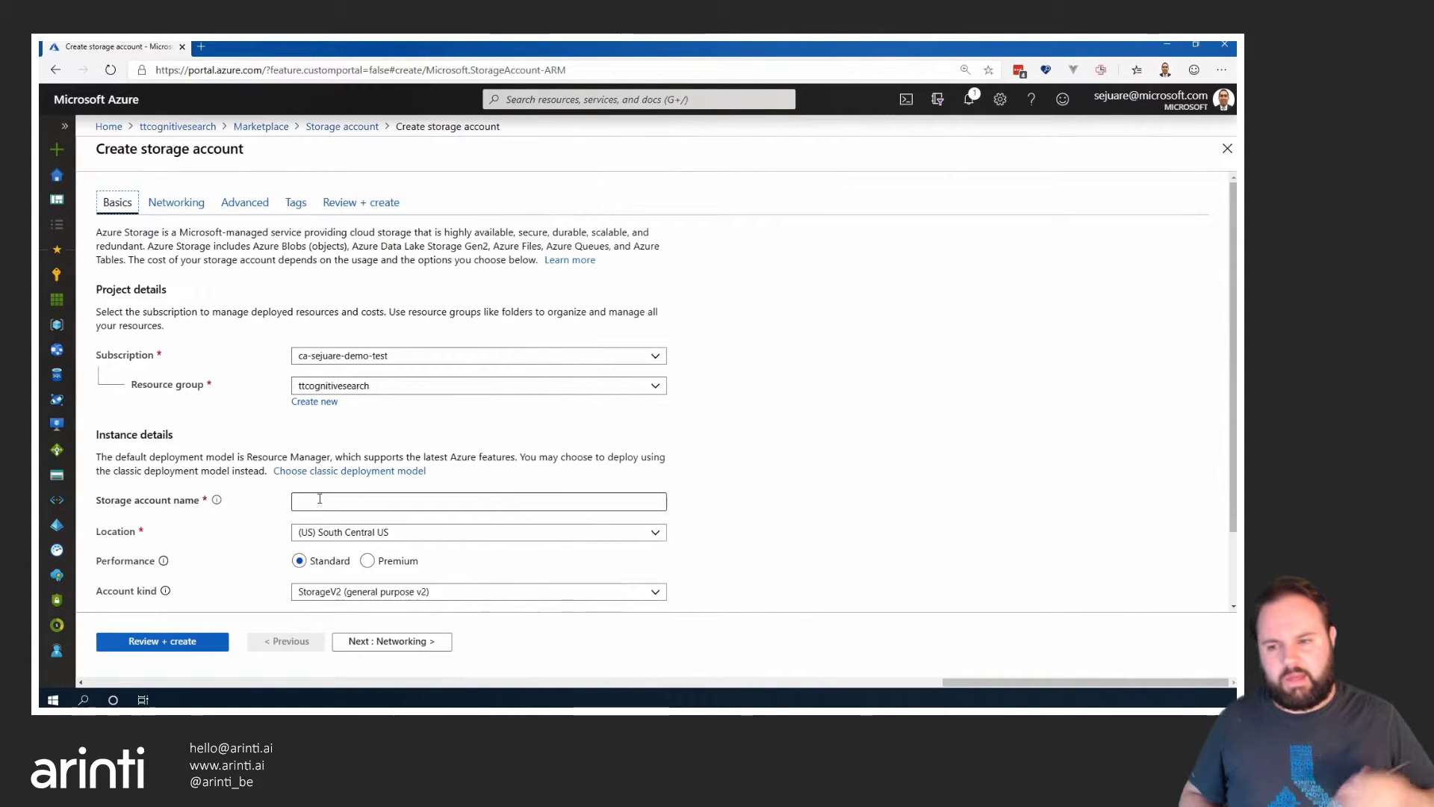
{"action": "type", "text": "ttinvoicestorage"}
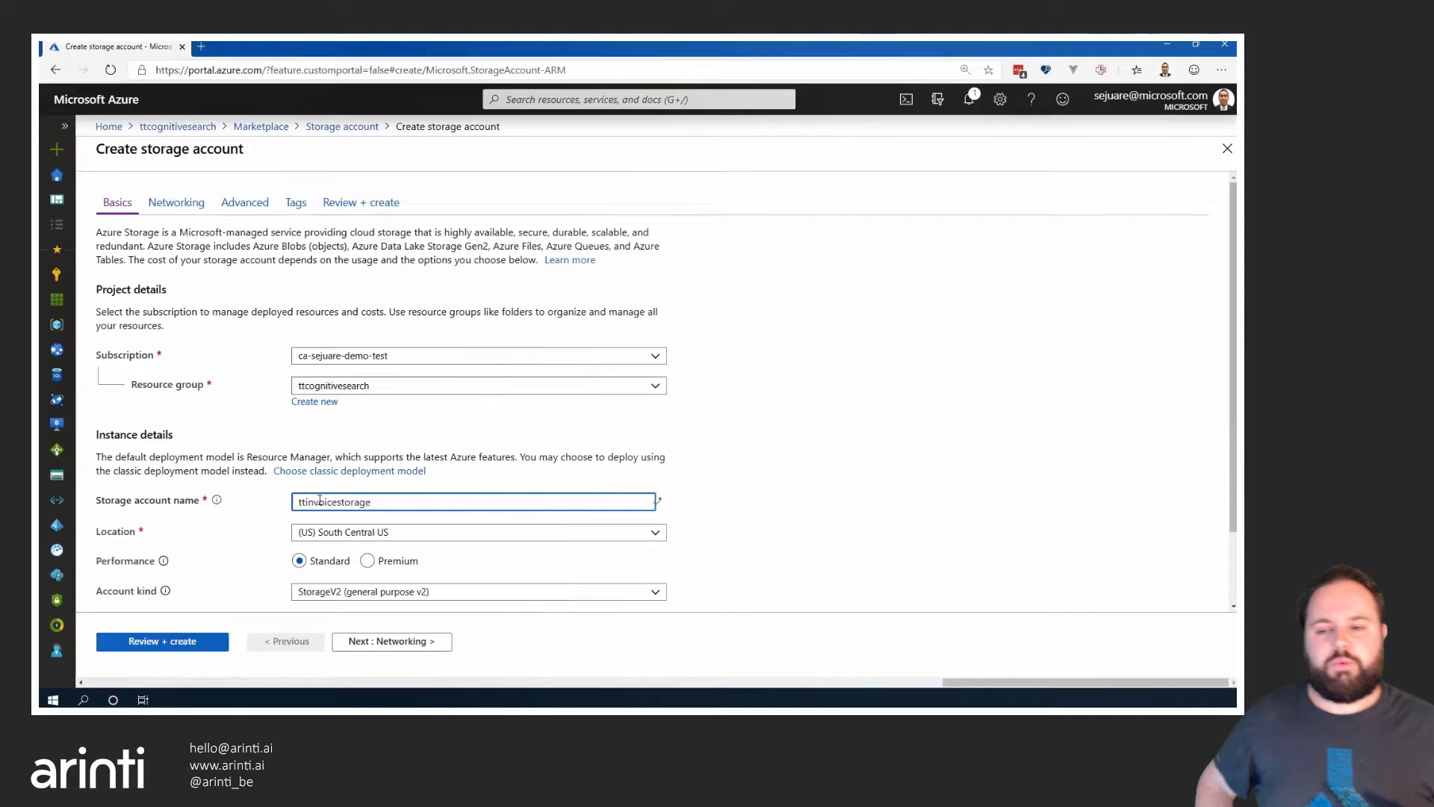
{"action": "left_click", "coordinate": [652, 533]}
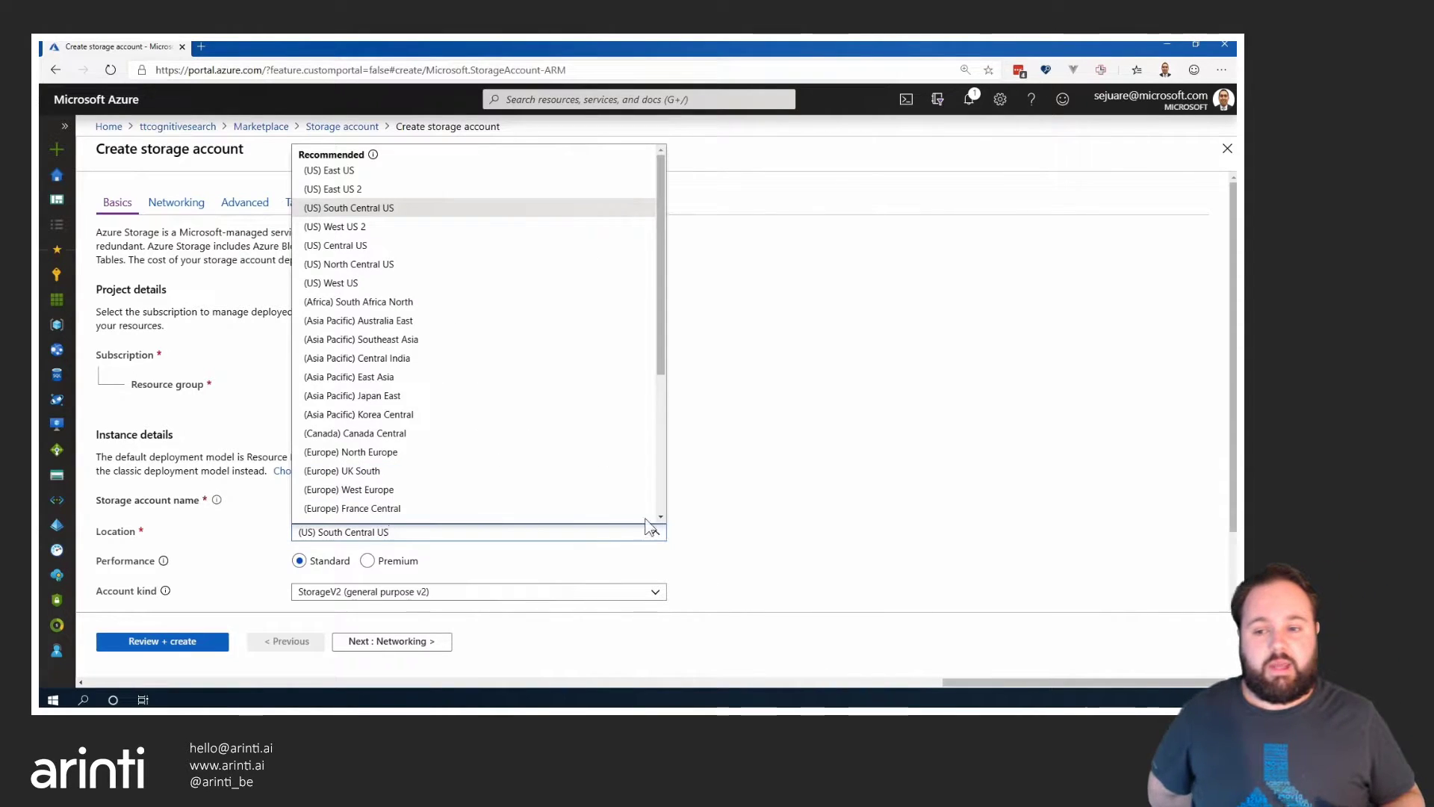
{"action": "left_click", "coordinate": [416, 172]}
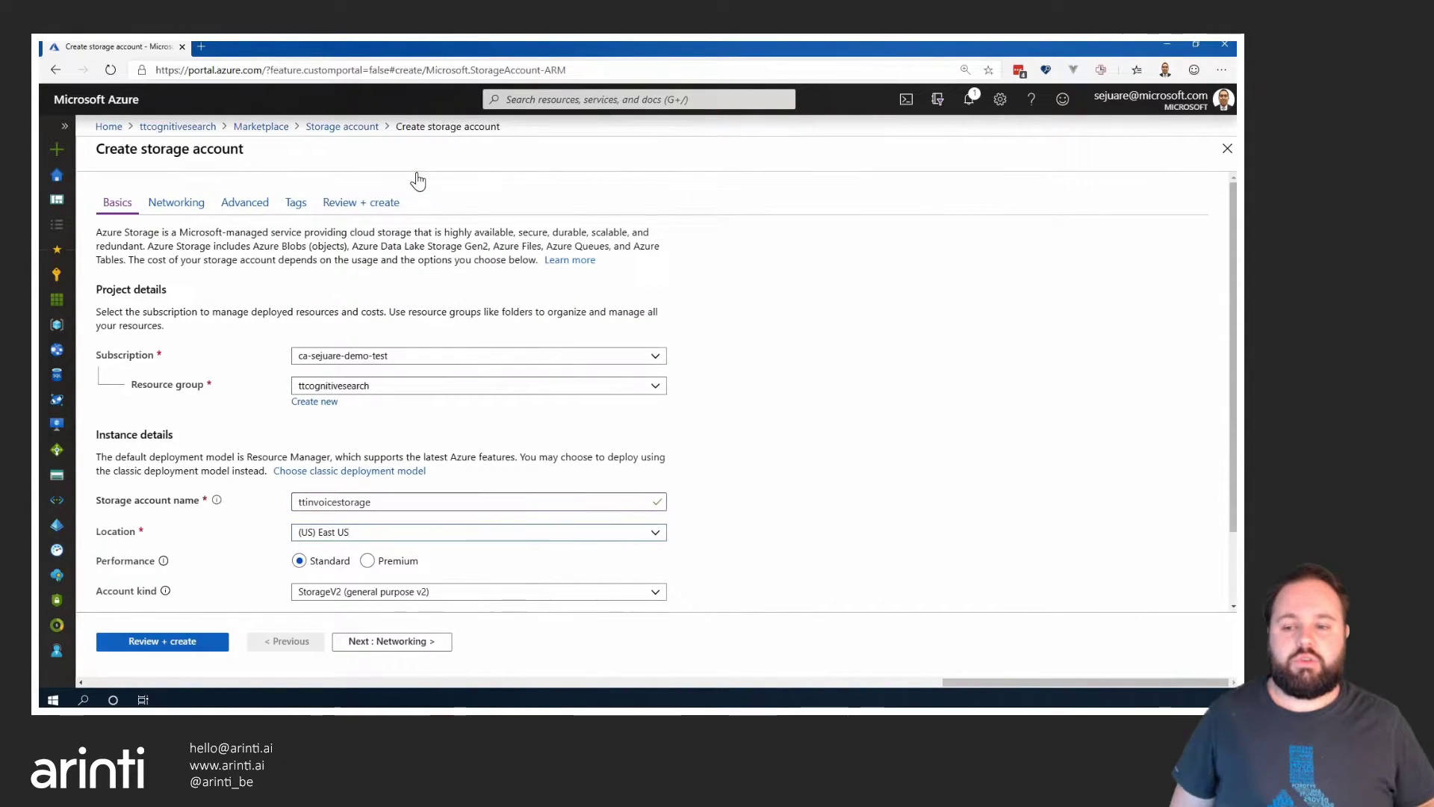
{"action": "left_click", "coordinate": [164, 639]}
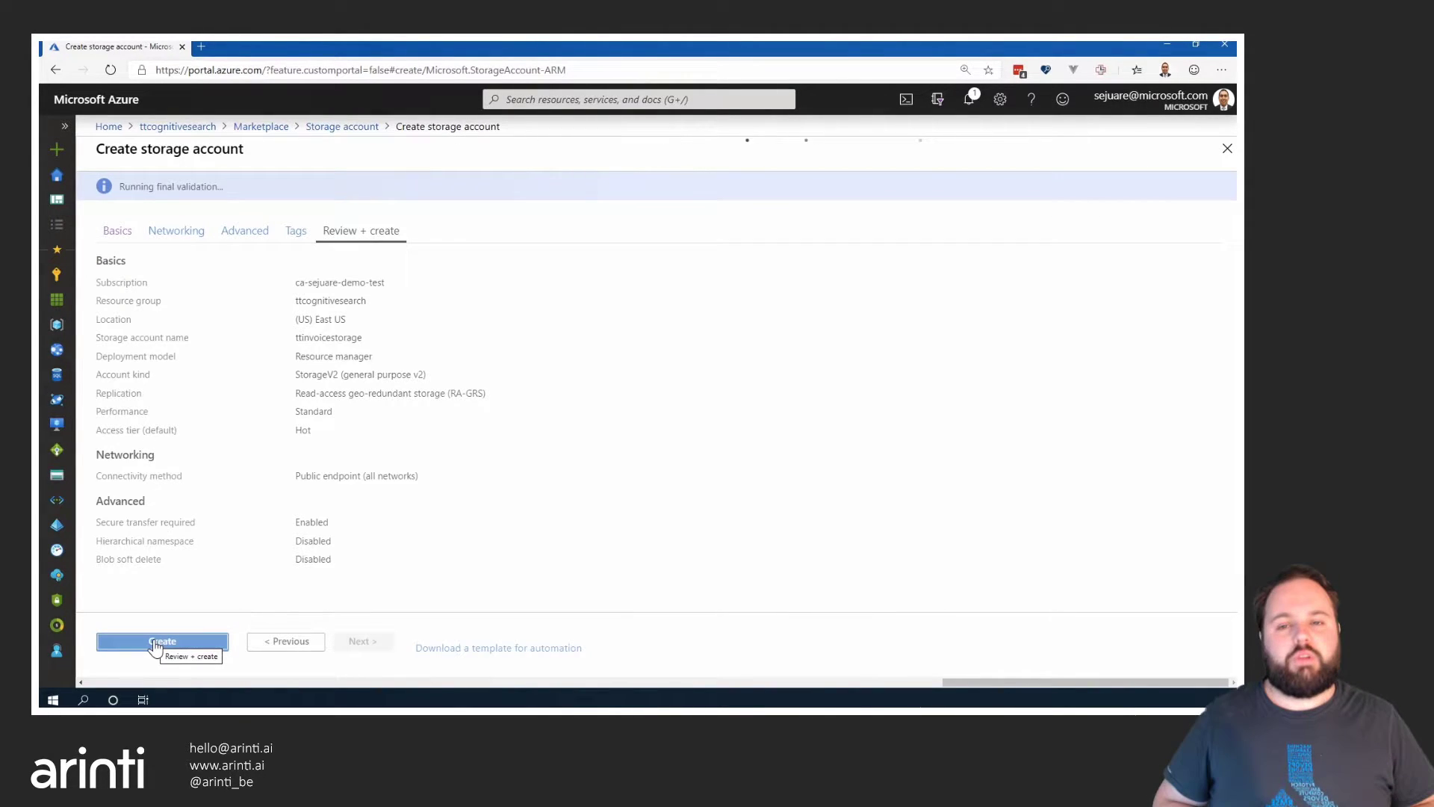
{"action": "left_click", "coordinate": [159, 642]}
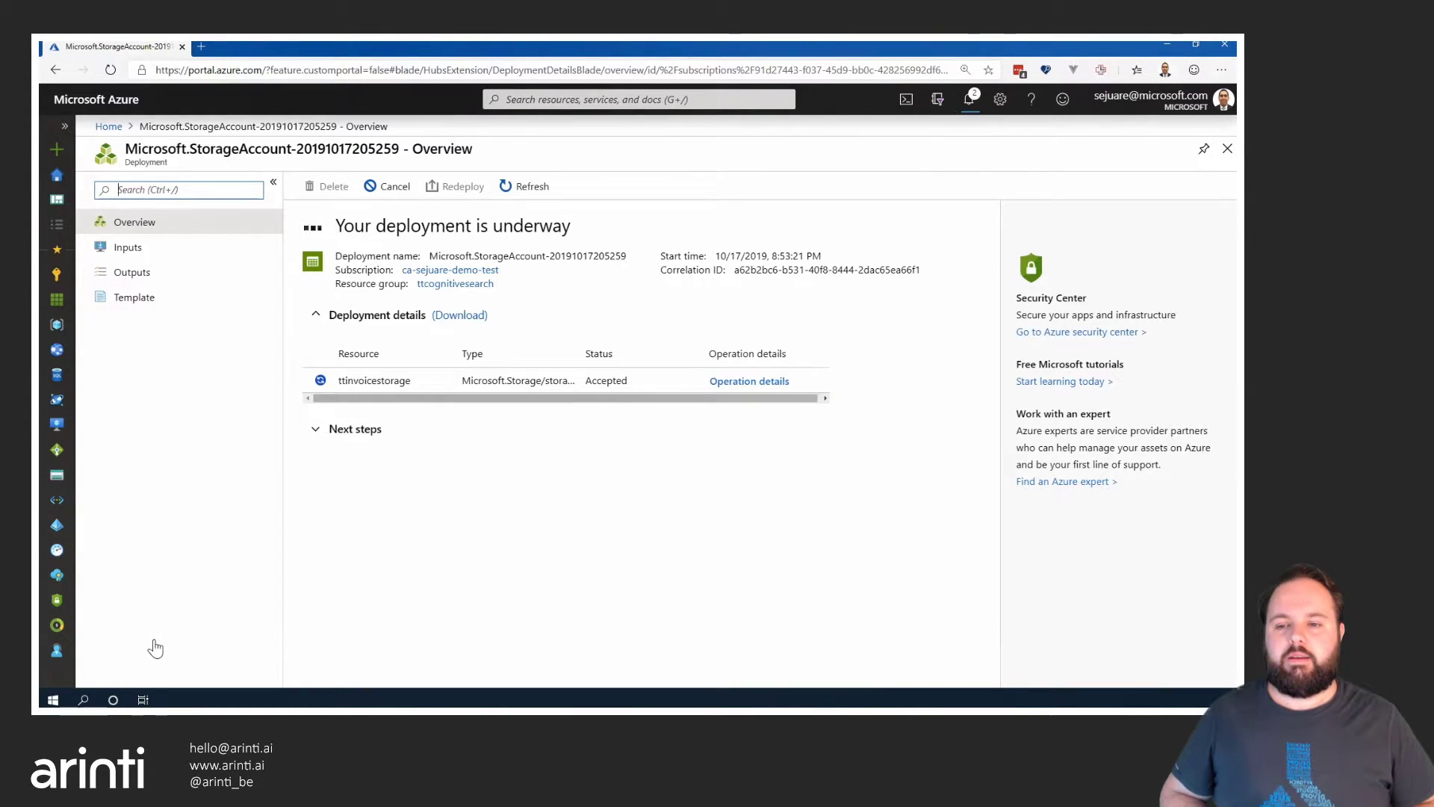
Open the deployed storage account and add a private blob container named test
{"action": "left_click", "coordinate": [1013, 196]}
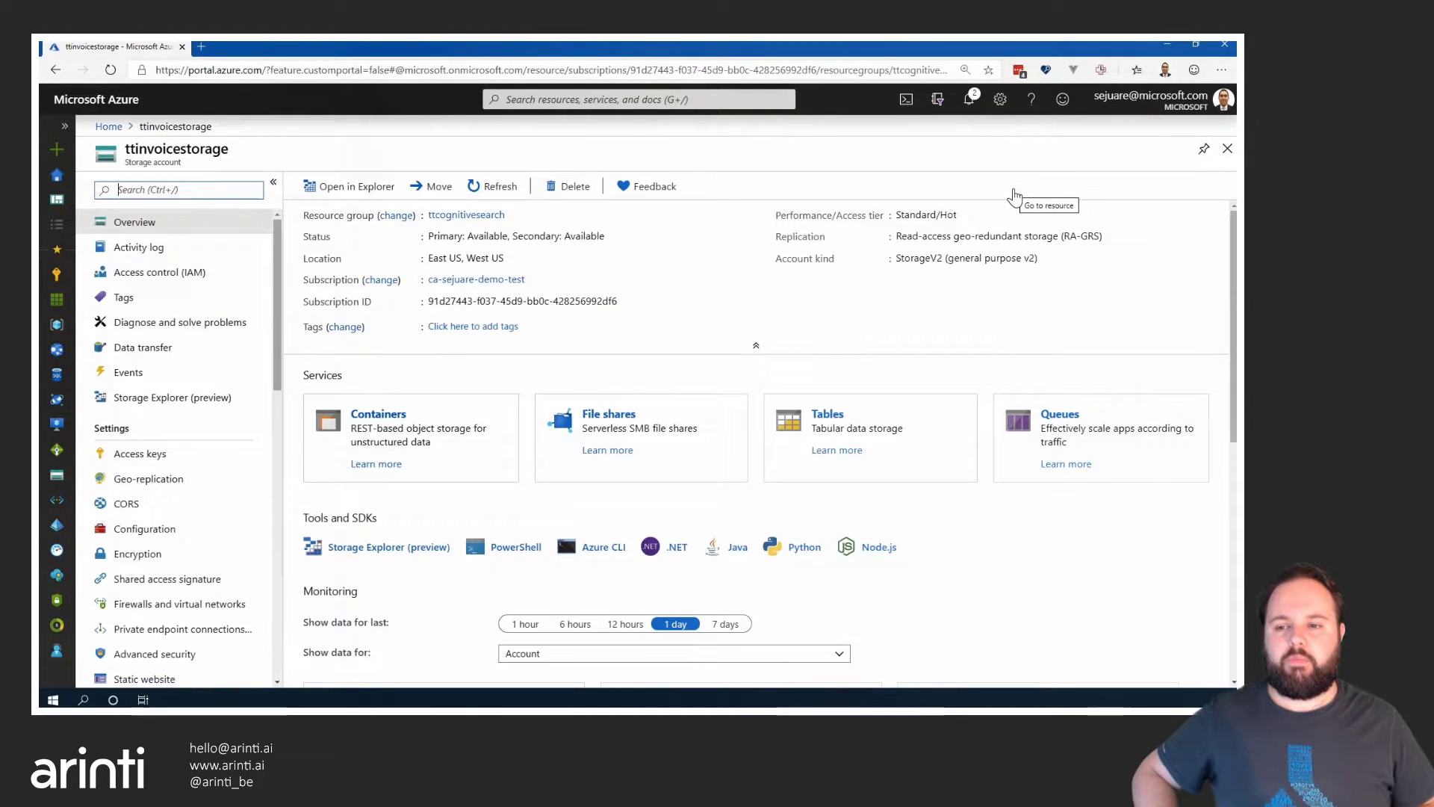
{"action": "left_click", "coordinate": [404, 431]}
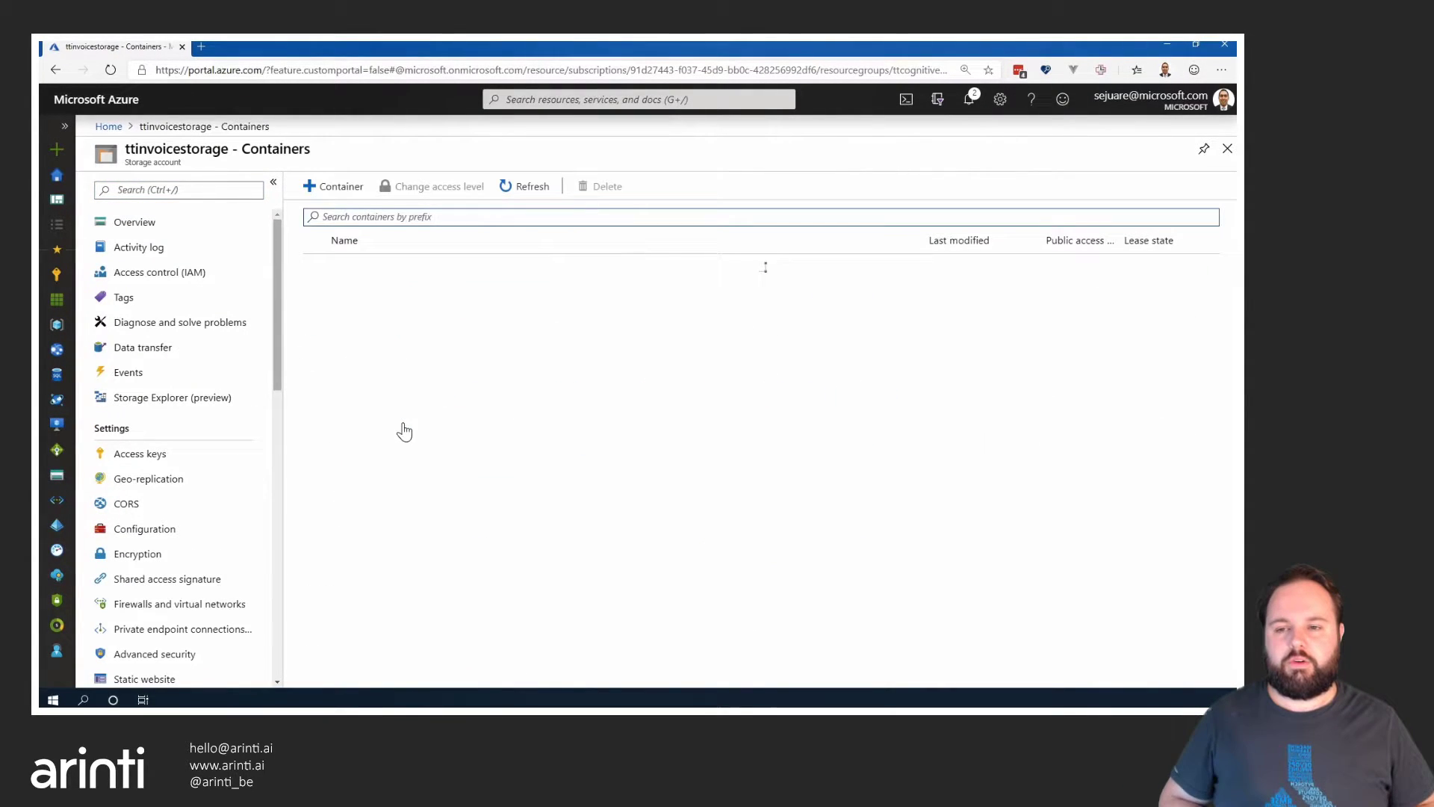
{"action": "left_click", "coordinate": [334, 187]}
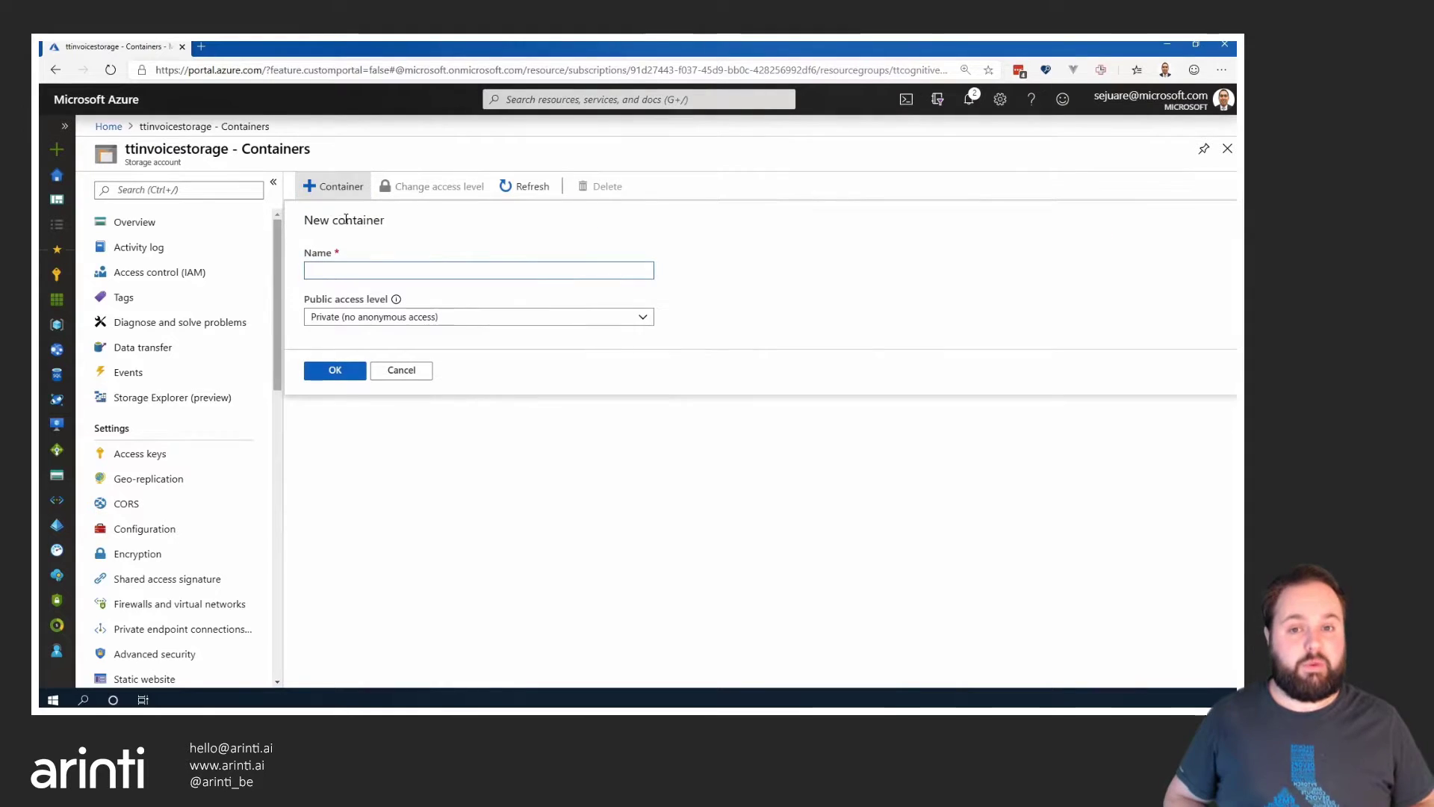
{"action": "type", "text": "test"}
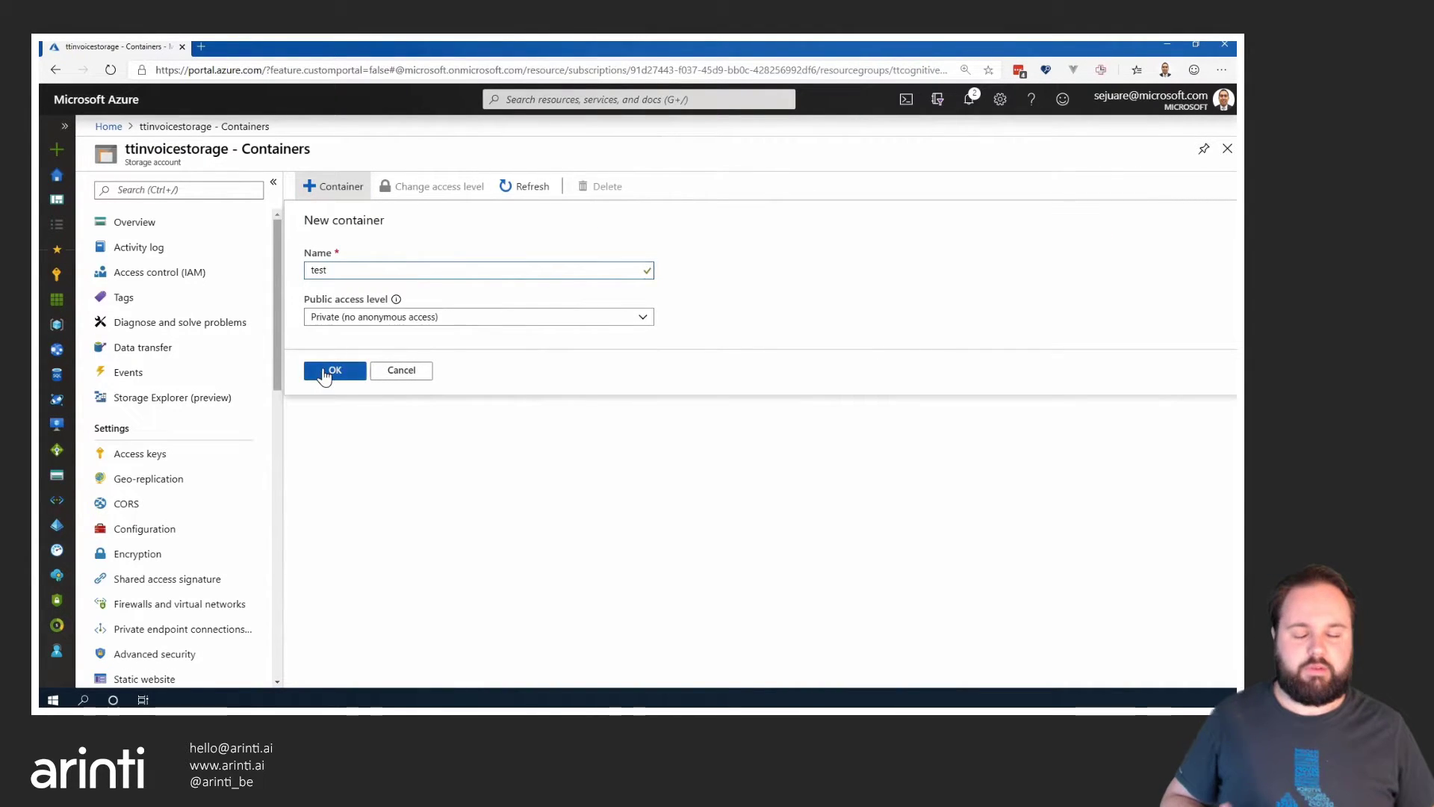
{"action": "left_click", "coordinate": [326, 371]}
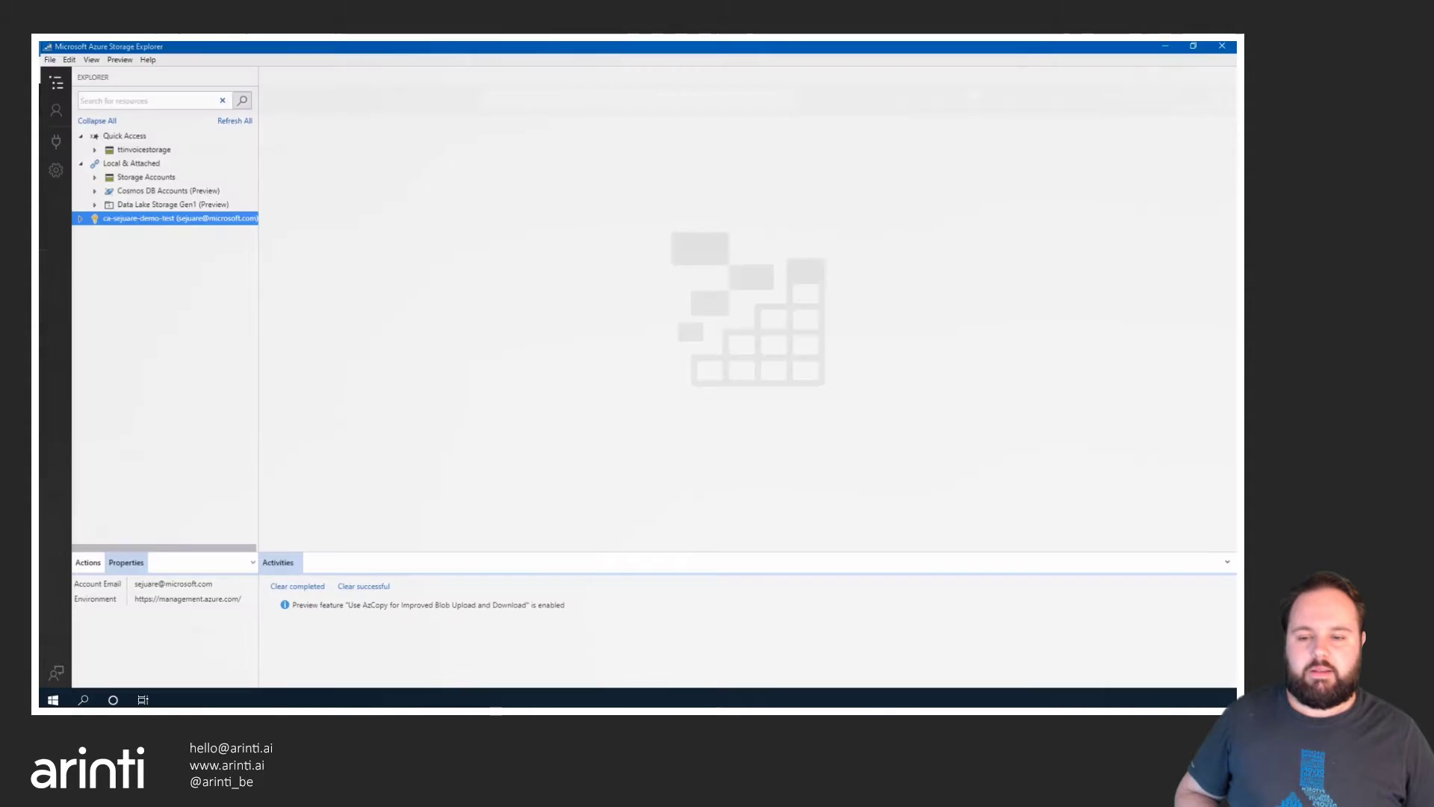
In Azure Storage Explorer, open the test blob container of the ttinvoicestorage account
{"action": "left_click", "coordinate": [78, 216]}
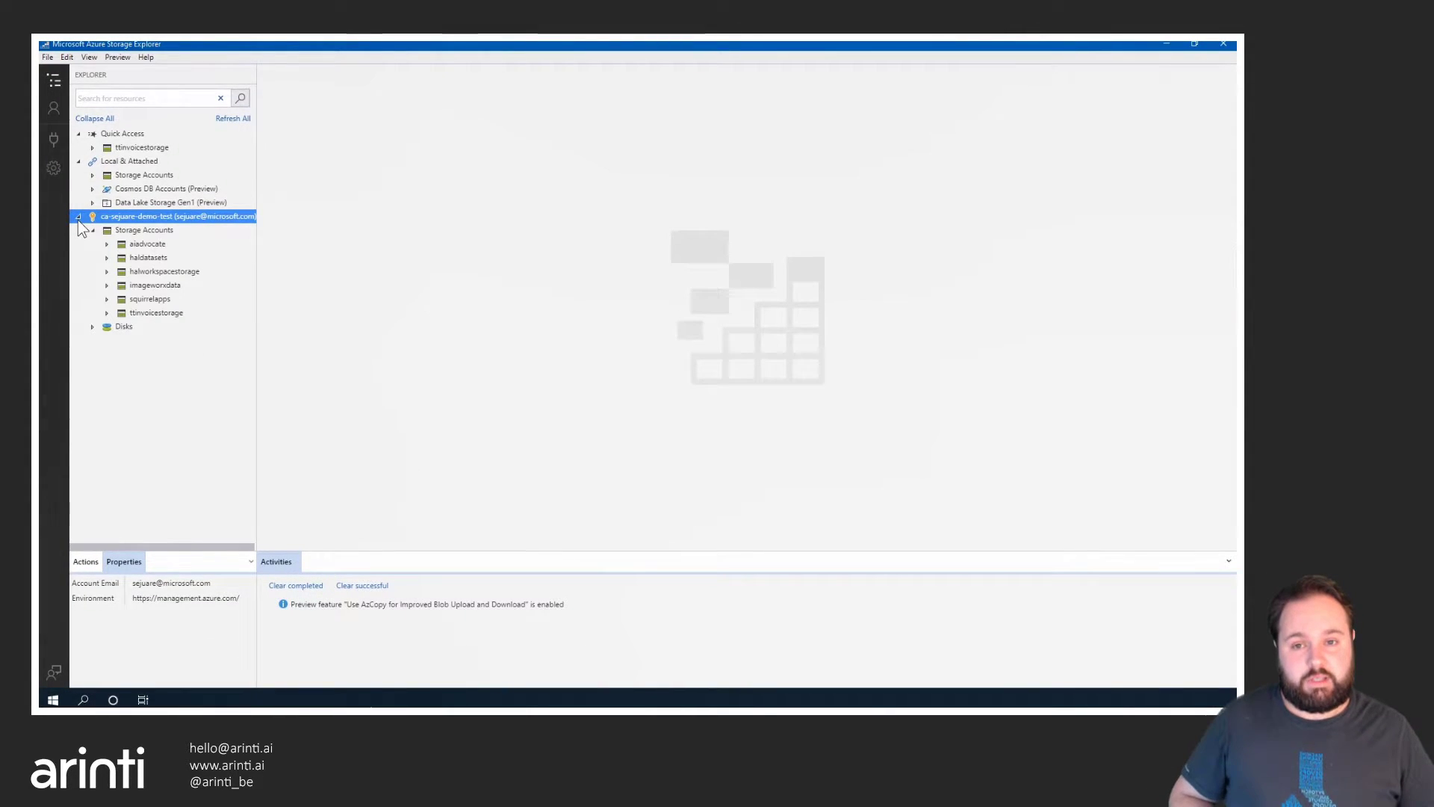
{"action": "left_click", "coordinate": [128, 312]}
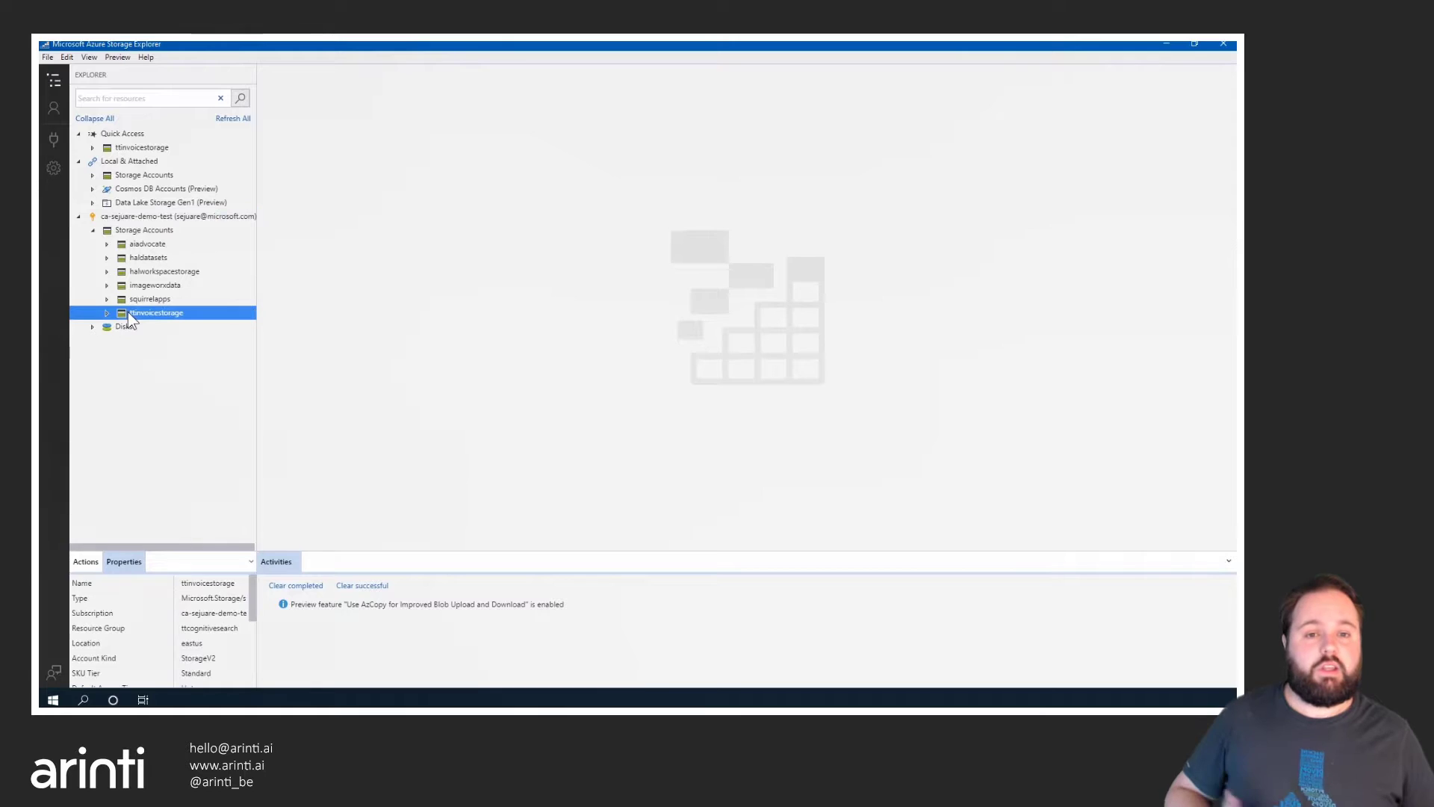
{"action": "left_click", "coordinate": [78, 217]}
{"action": "left_click", "coordinate": [92, 147]}
{"action": "left_click", "coordinate": [107, 161]}
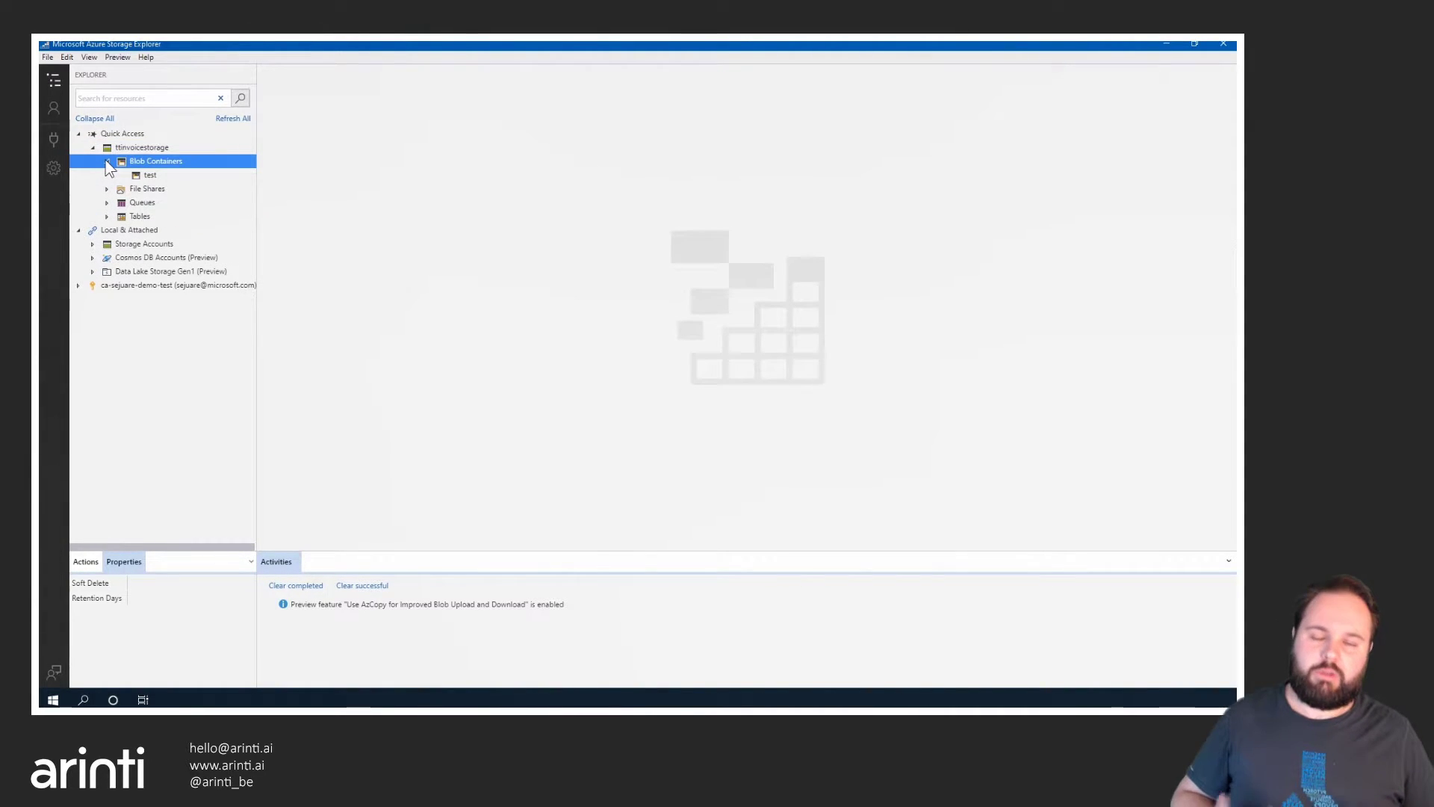
{"action": "left_click", "coordinate": [137, 174]}
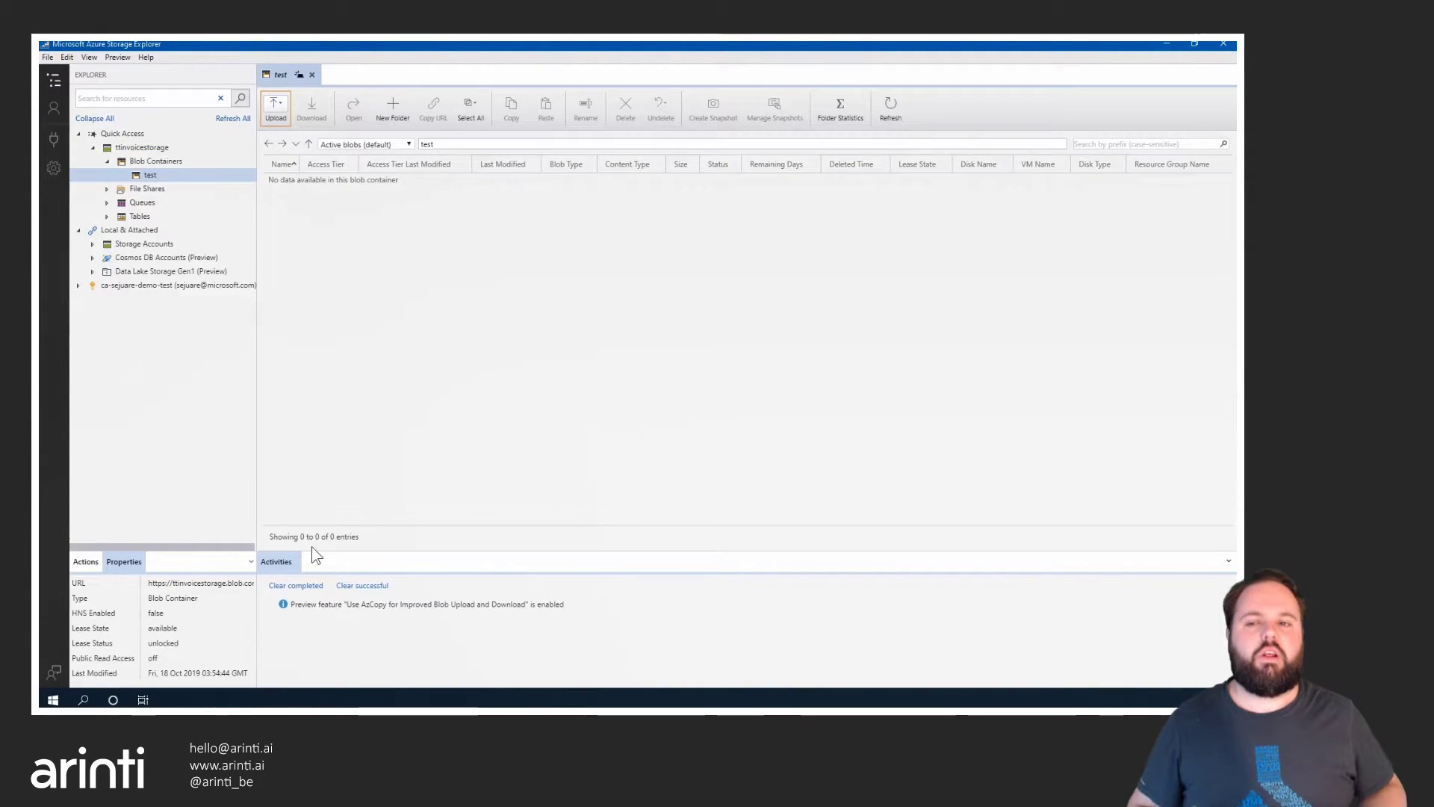
Switch to File Explorer and upload all files from the TTInvoices test folder into the test blob container
{"action": "key", "text": "alt+Tab"}
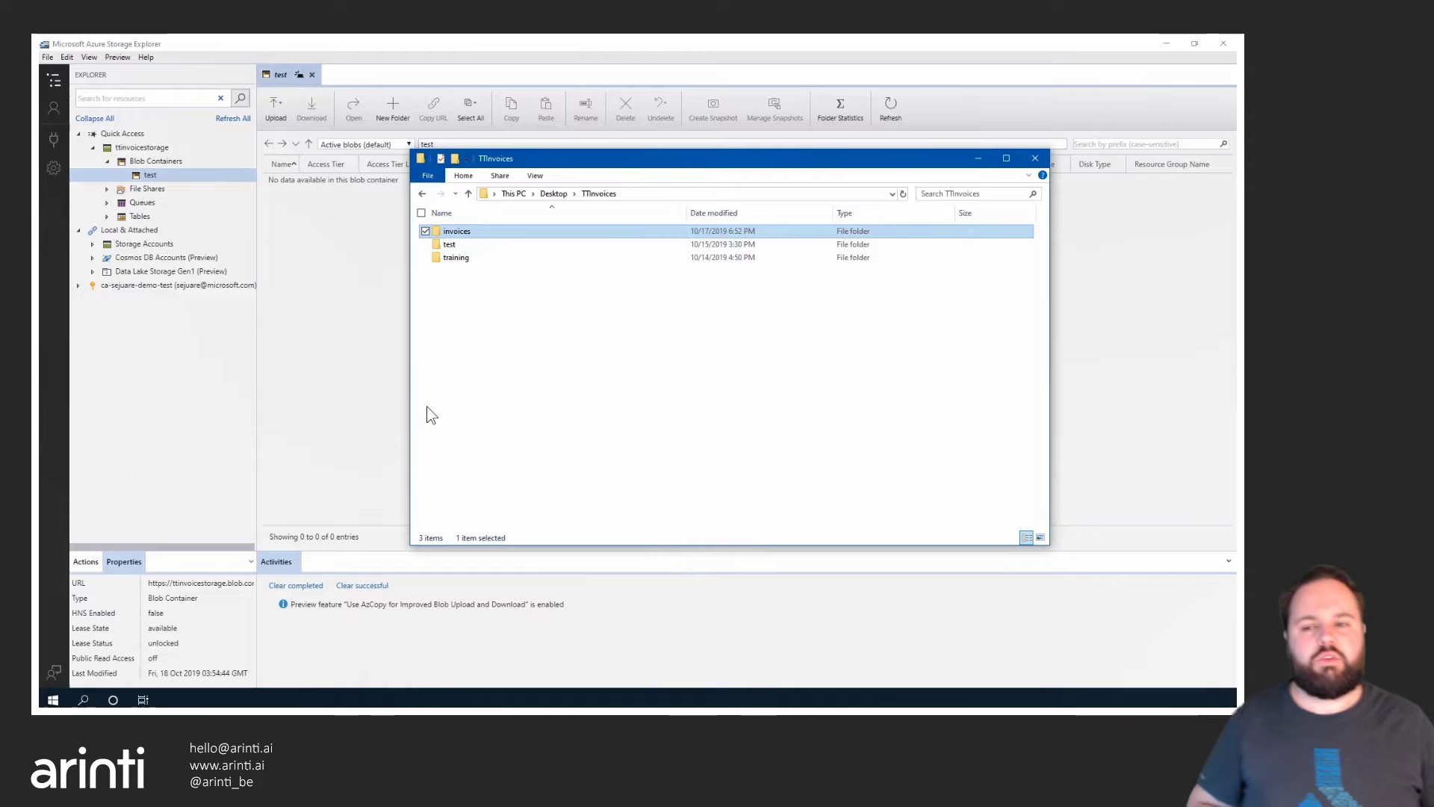
{"action": "double_click", "coordinate": [455, 249]}
{"action": "key", "text": "ctrl+a"}
{"action": "left_click_drag", "start_coordinate": [455, 251], "coordinate": [366, 288]}
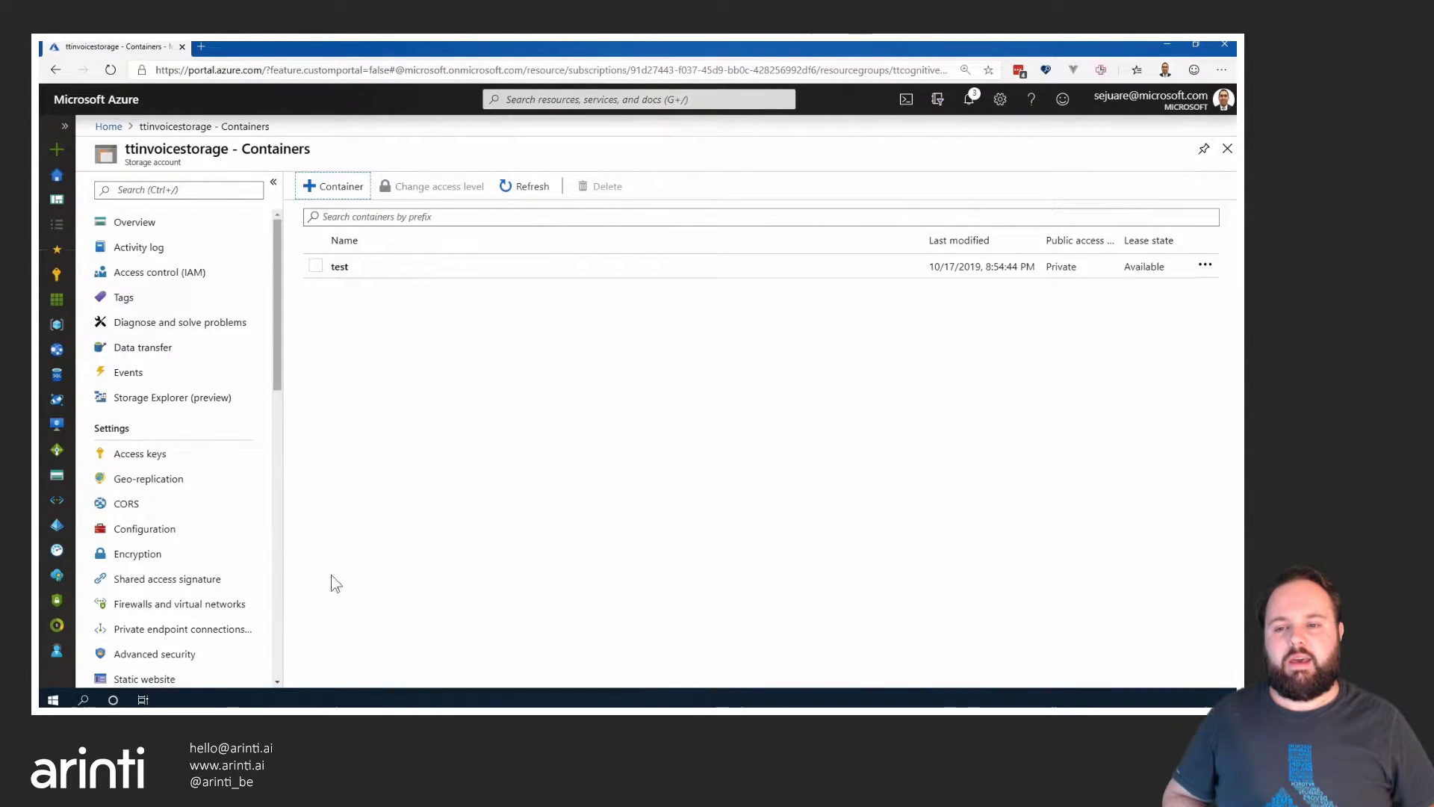
Return to the ttcognitivesearch resource group in the Azure portal and start adding an Azure Search service from the Marketplace
{"action": "left_click", "coordinate": [192, 226]}
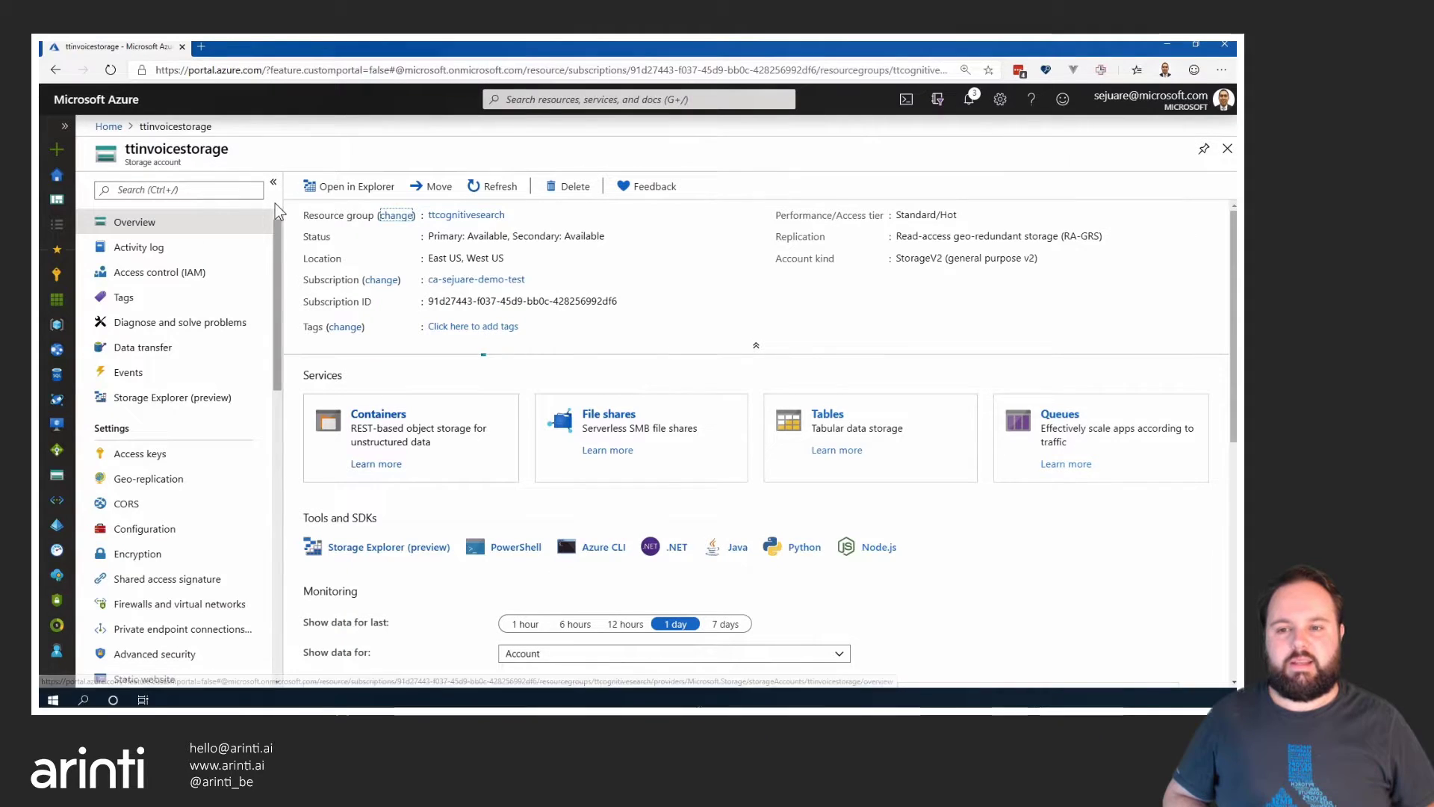
{"action": "left_click", "coordinate": [468, 215]}
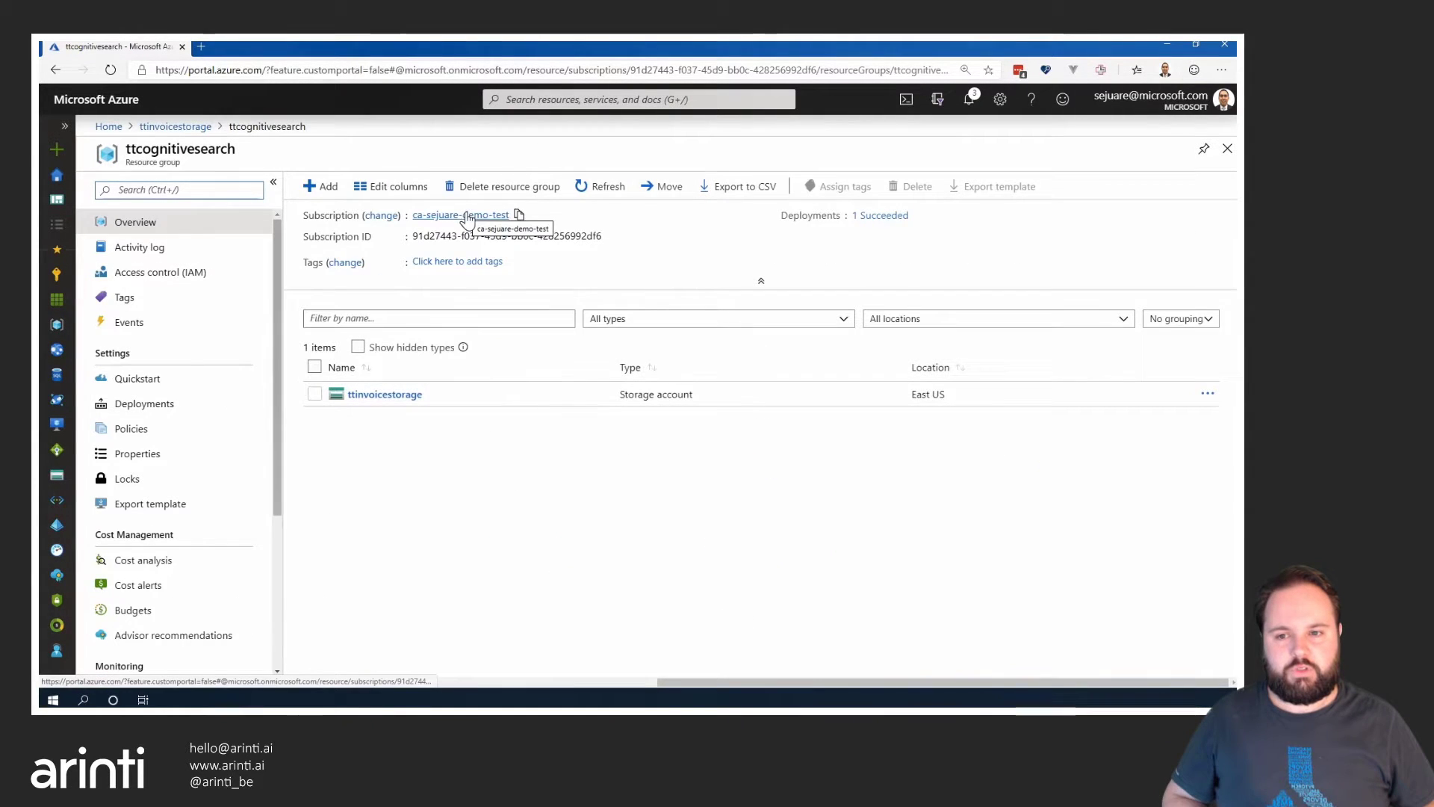
{"action": "left_click", "coordinate": [323, 186]}
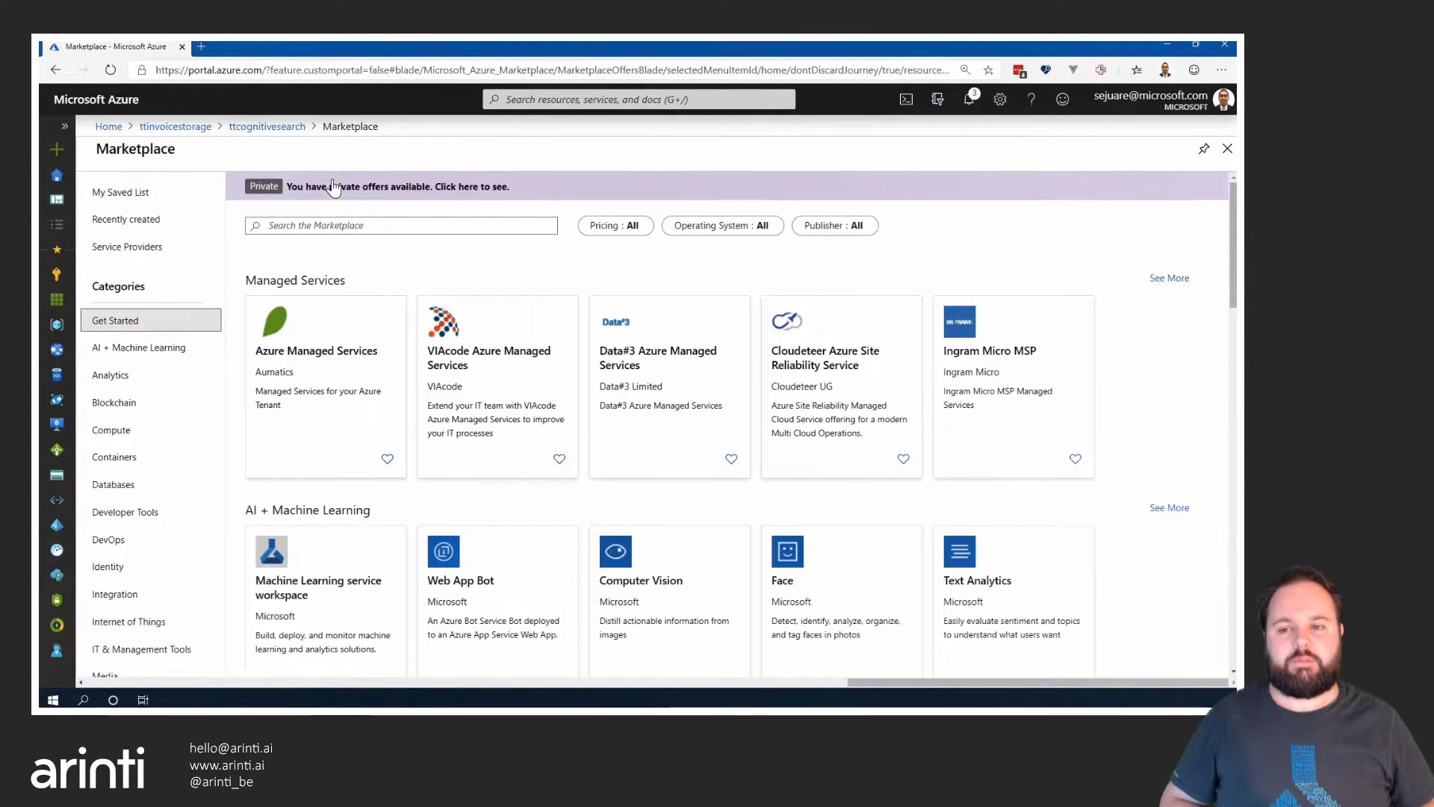
{"action": "left_click", "coordinate": [327, 225]}
{"action": "type", "text": "searcg"}
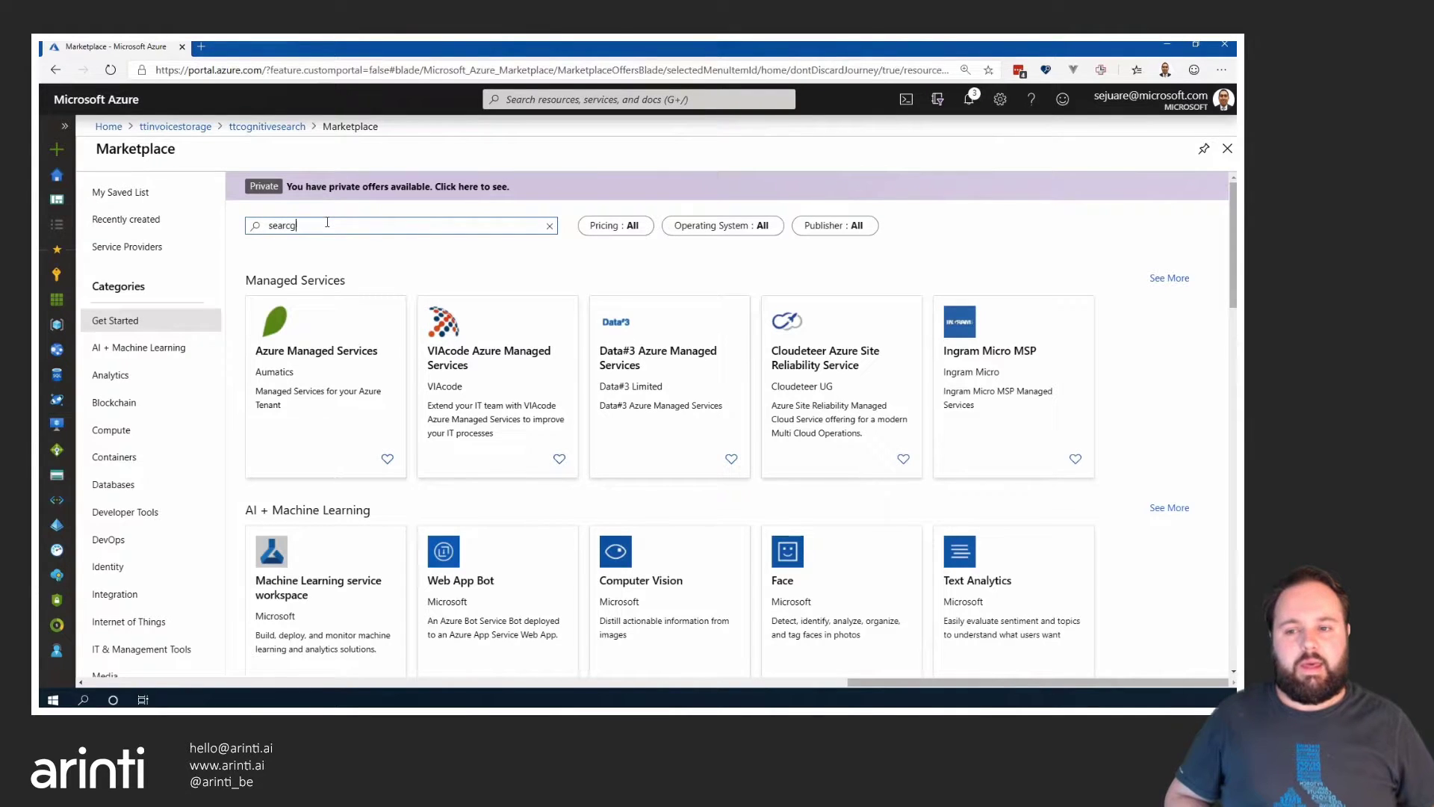
{"action": "key", "text": "BackSpace"}
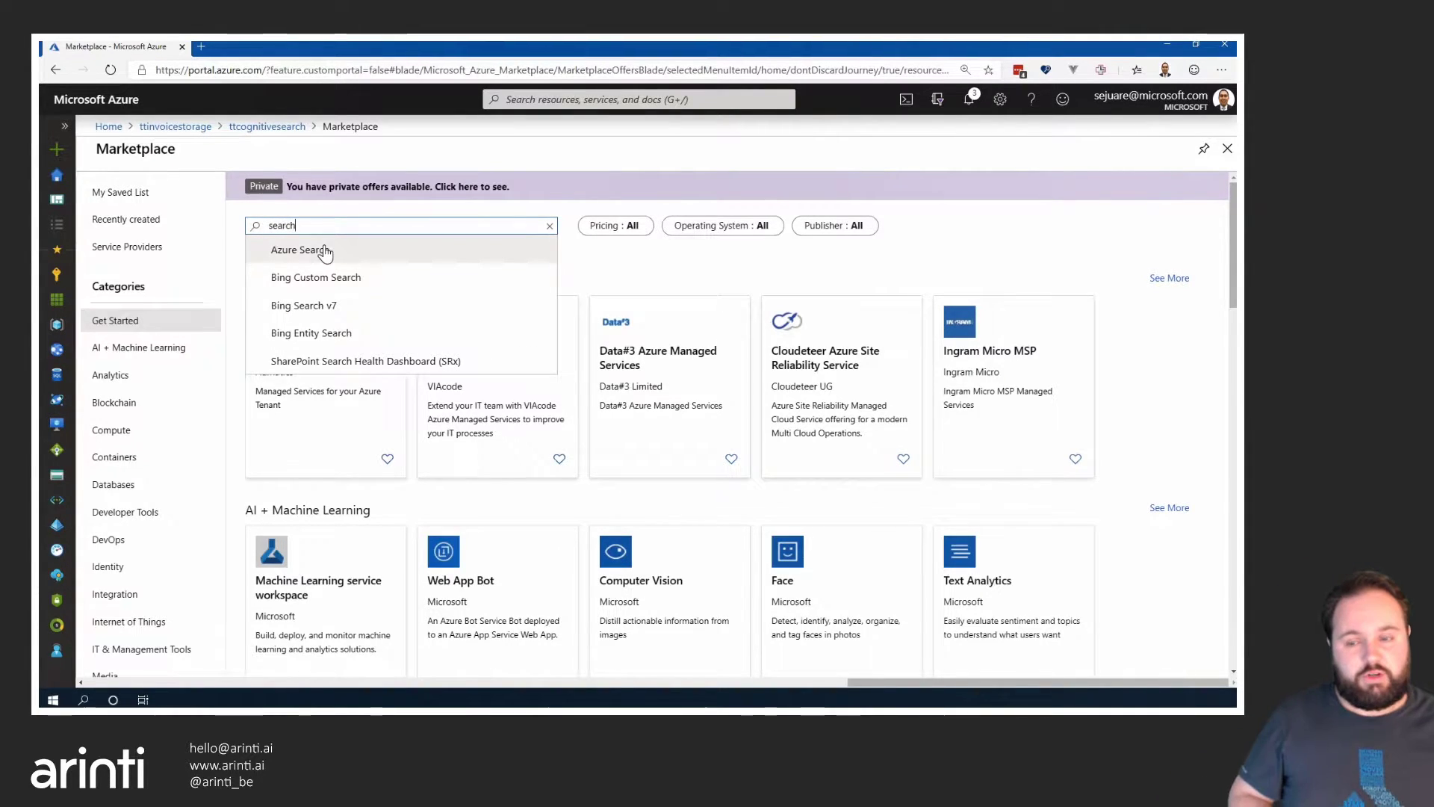
{"action": "left_click", "coordinate": [326, 251]}
{"action": "left_click", "coordinate": [221, 249]}
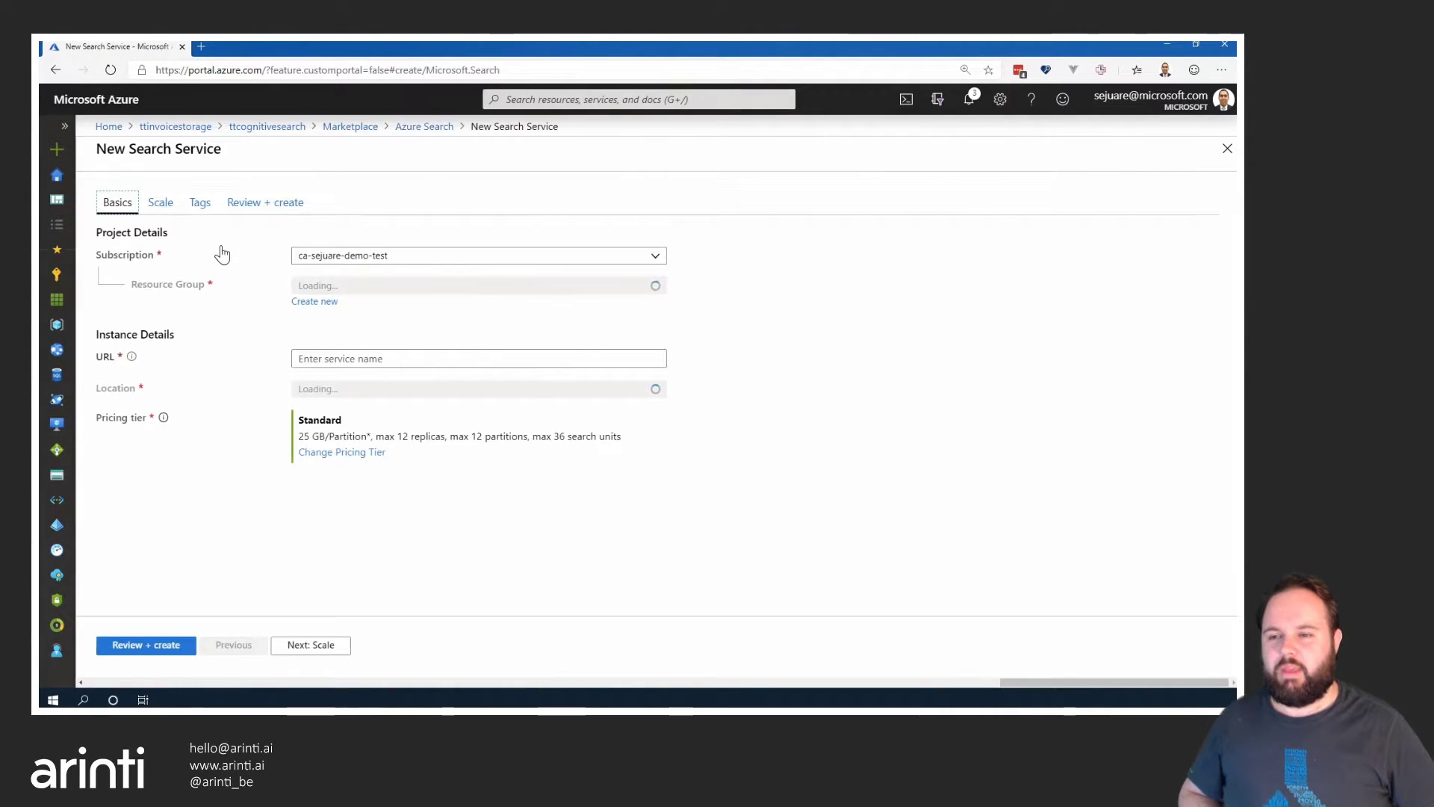
Create the search service ttinvoicesearch in the ttcognitivesearch resource group with location East US
{"action": "left_click", "coordinate": [324, 359]}
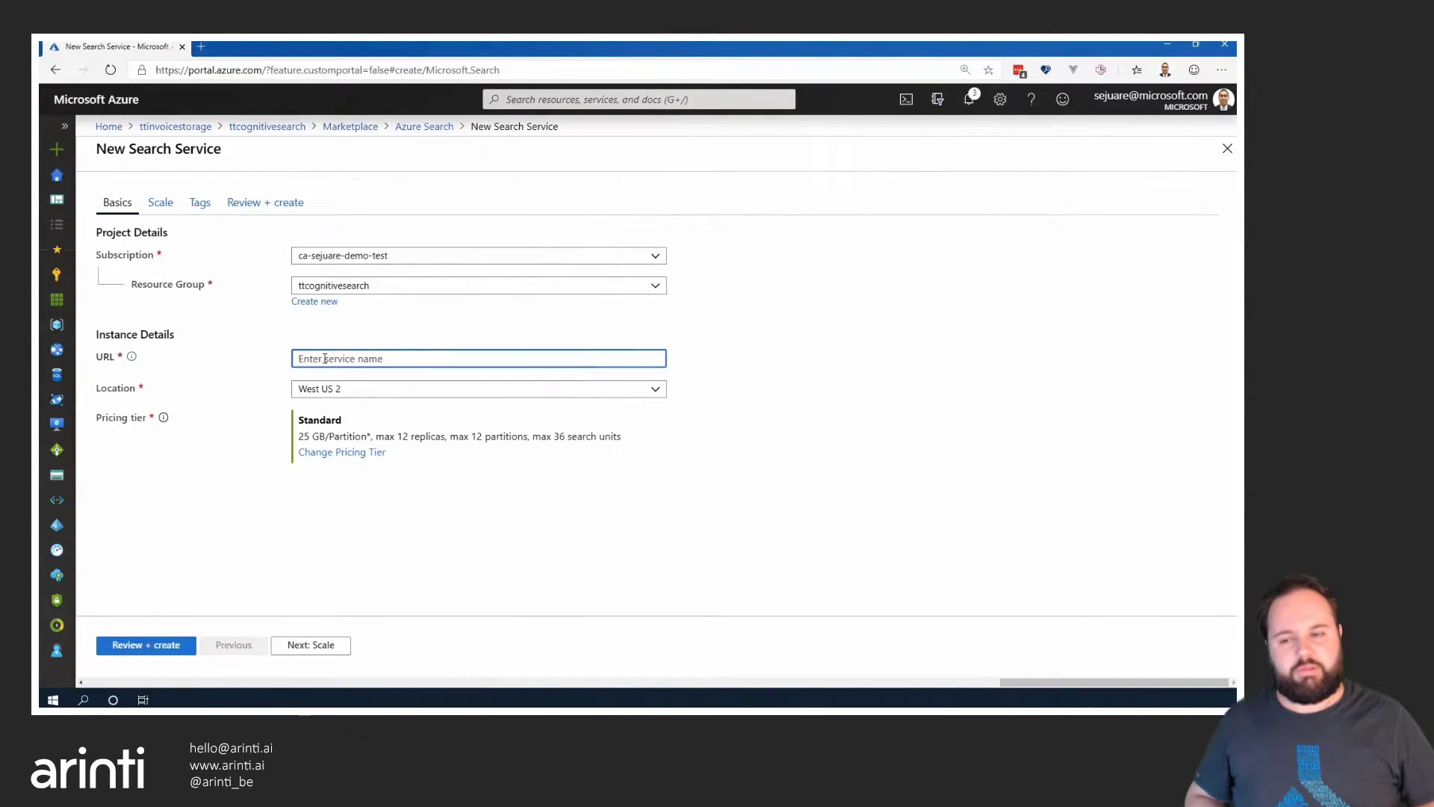
{"action": "left_click", "coordinate": [656, 396]}
{"action": "scroll", "coordinate": [590, 471], "scroll_direction": "up", "scroll_amount": 3}
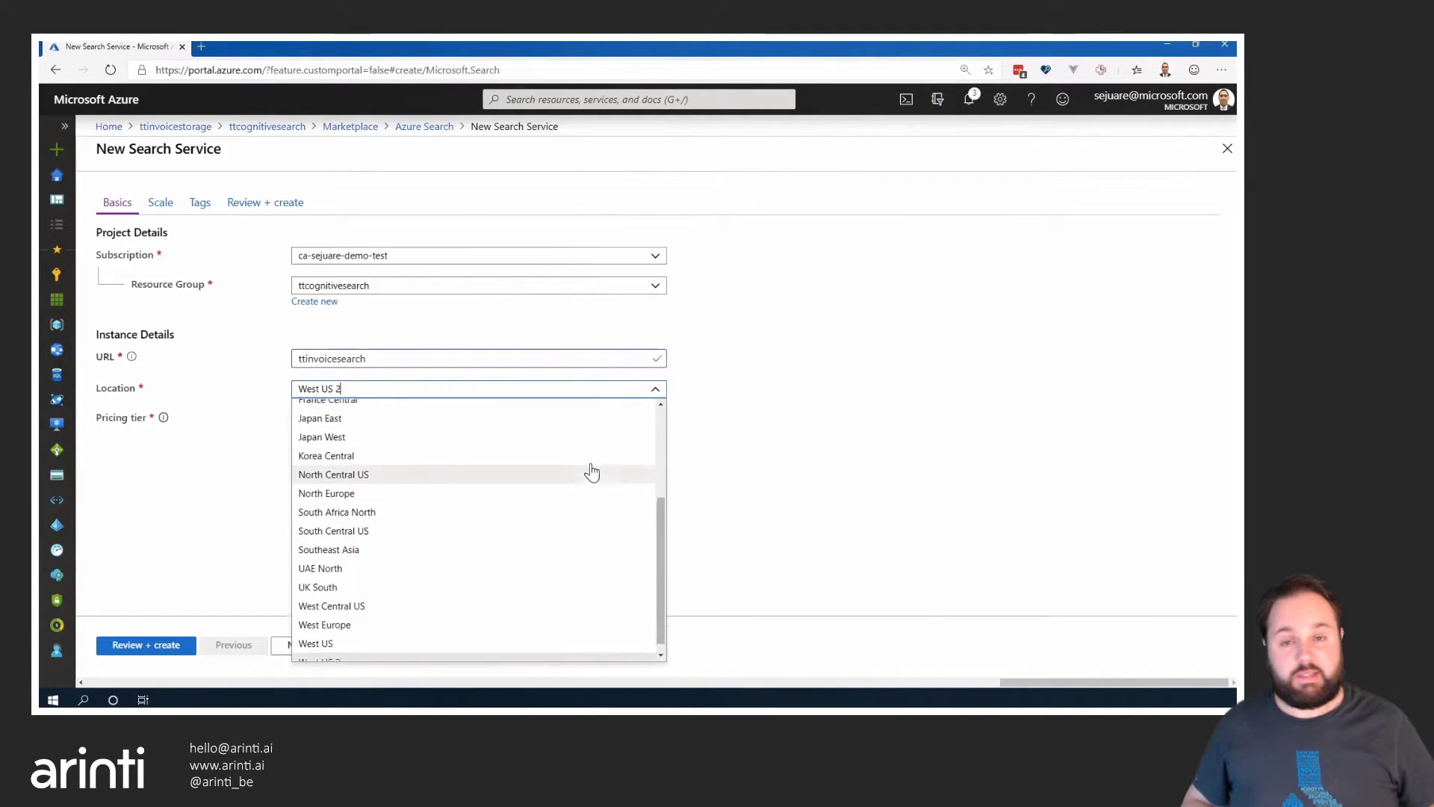
{"action": "left_click", "coordinate": [531, 510]}
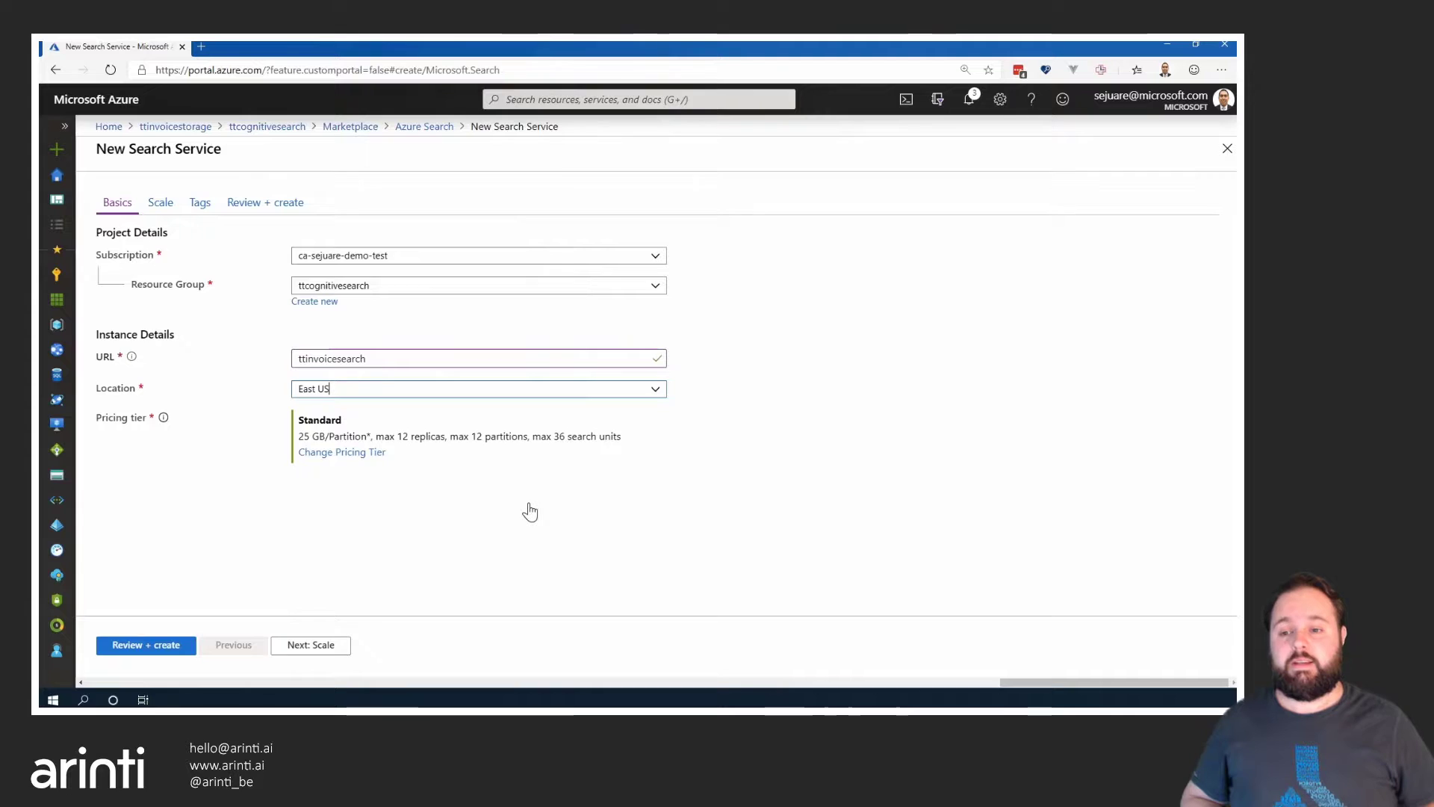
{"action": "left_click", "coordinate": [131, 645]}
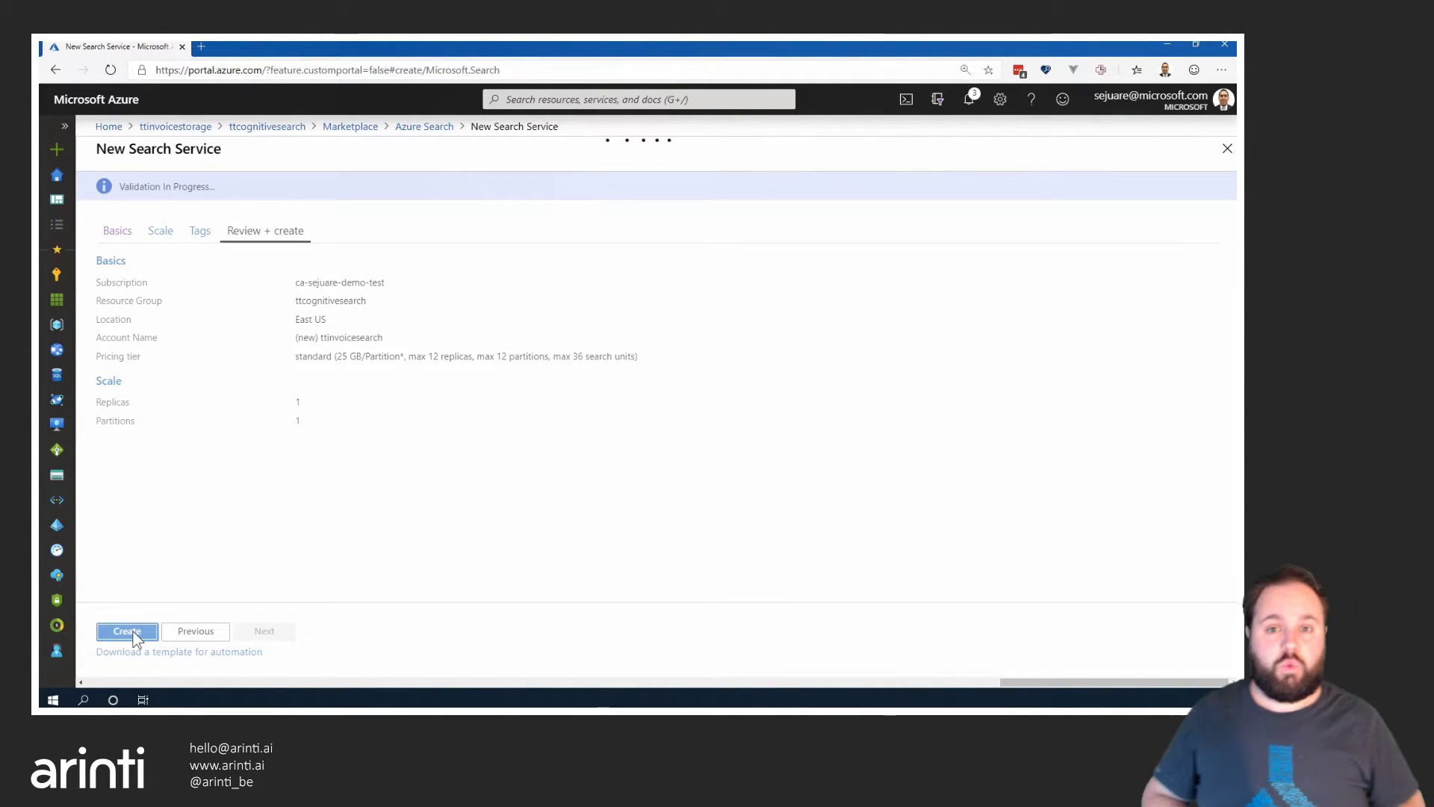
{"action": "left_click", "coordinate": [132, 631]}
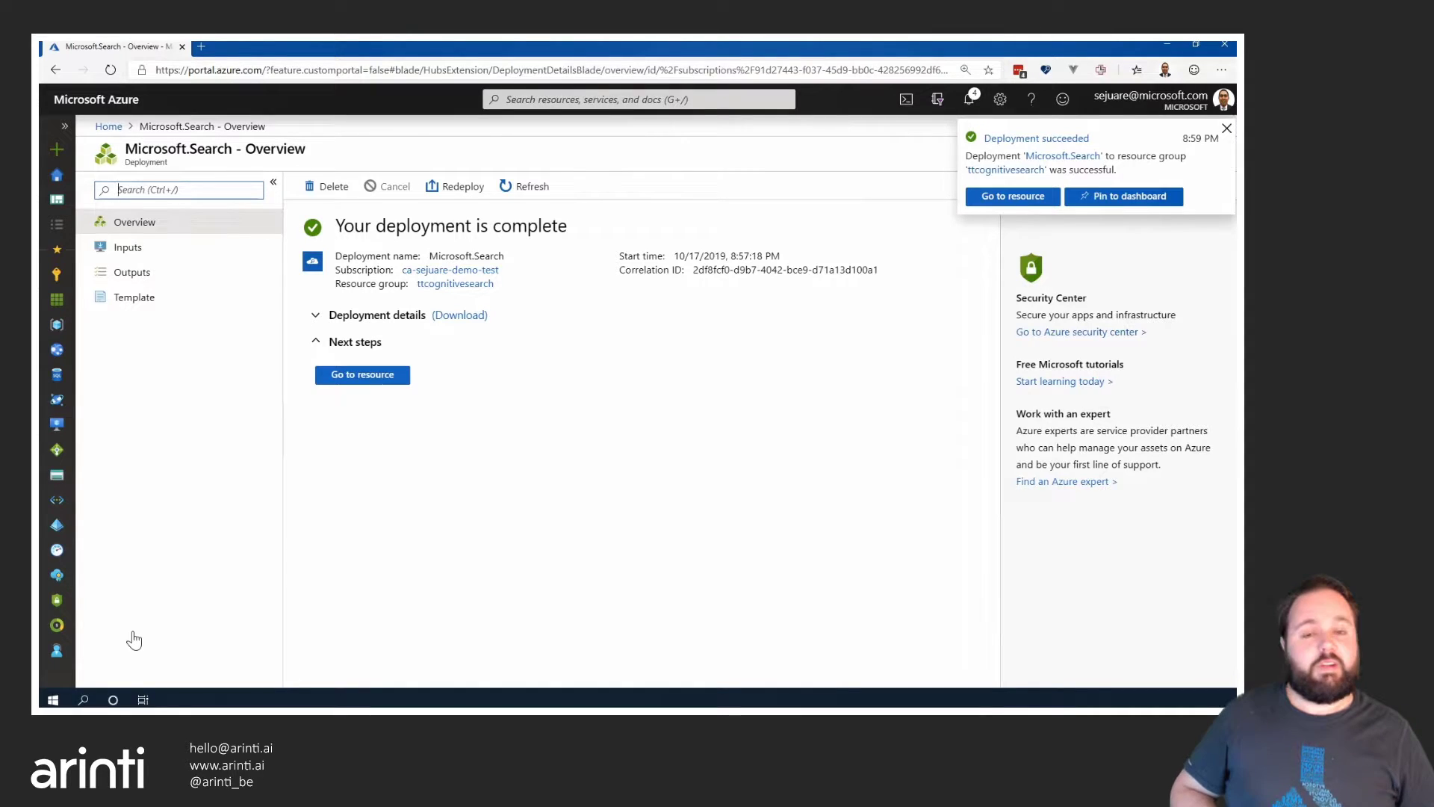
Open the deployed search service and start a data import from Azure Blob Storage with the data source name test
{"action": "left_click", "coordinate": [993, 197]}
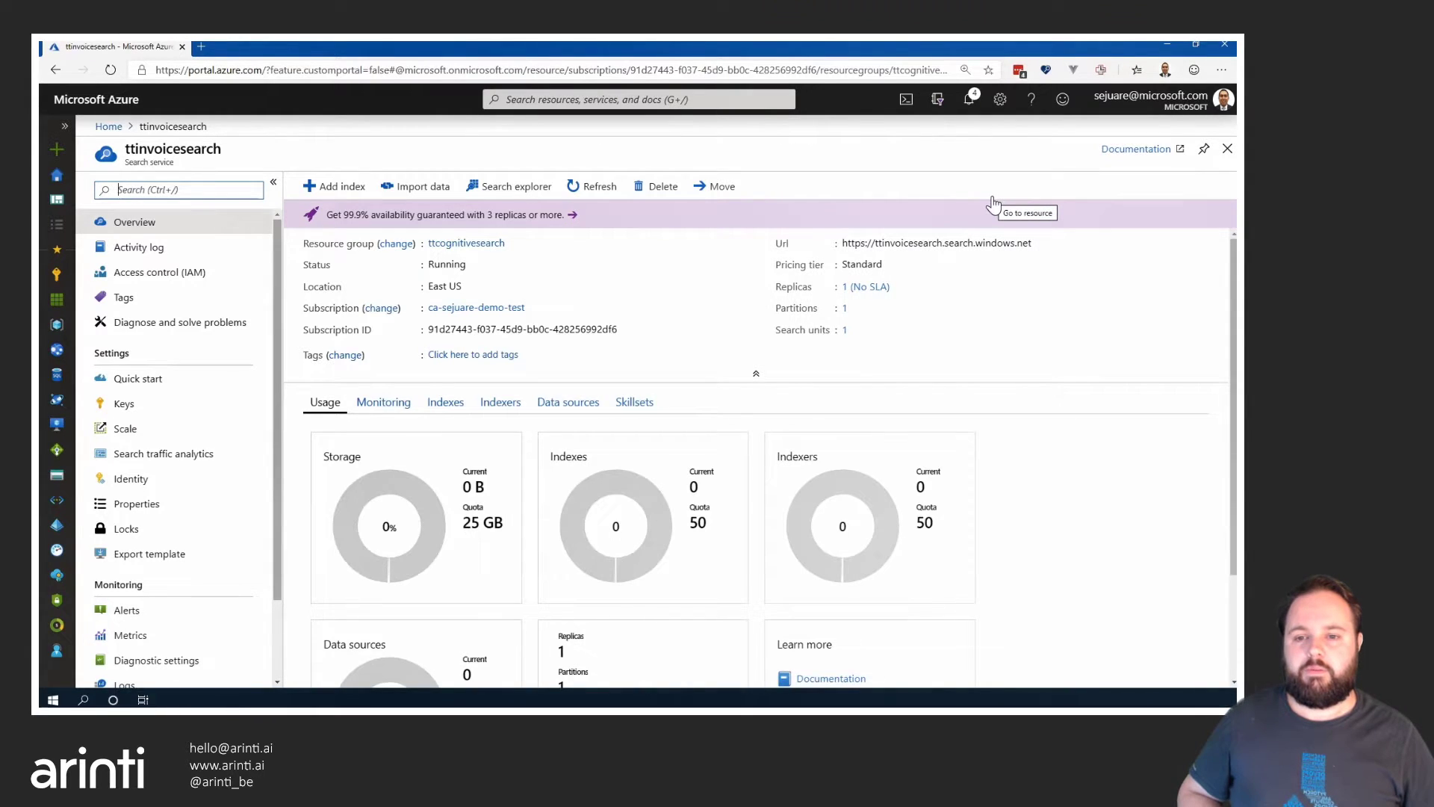
{"action": "left_click", "coordinate": [439, 186]}
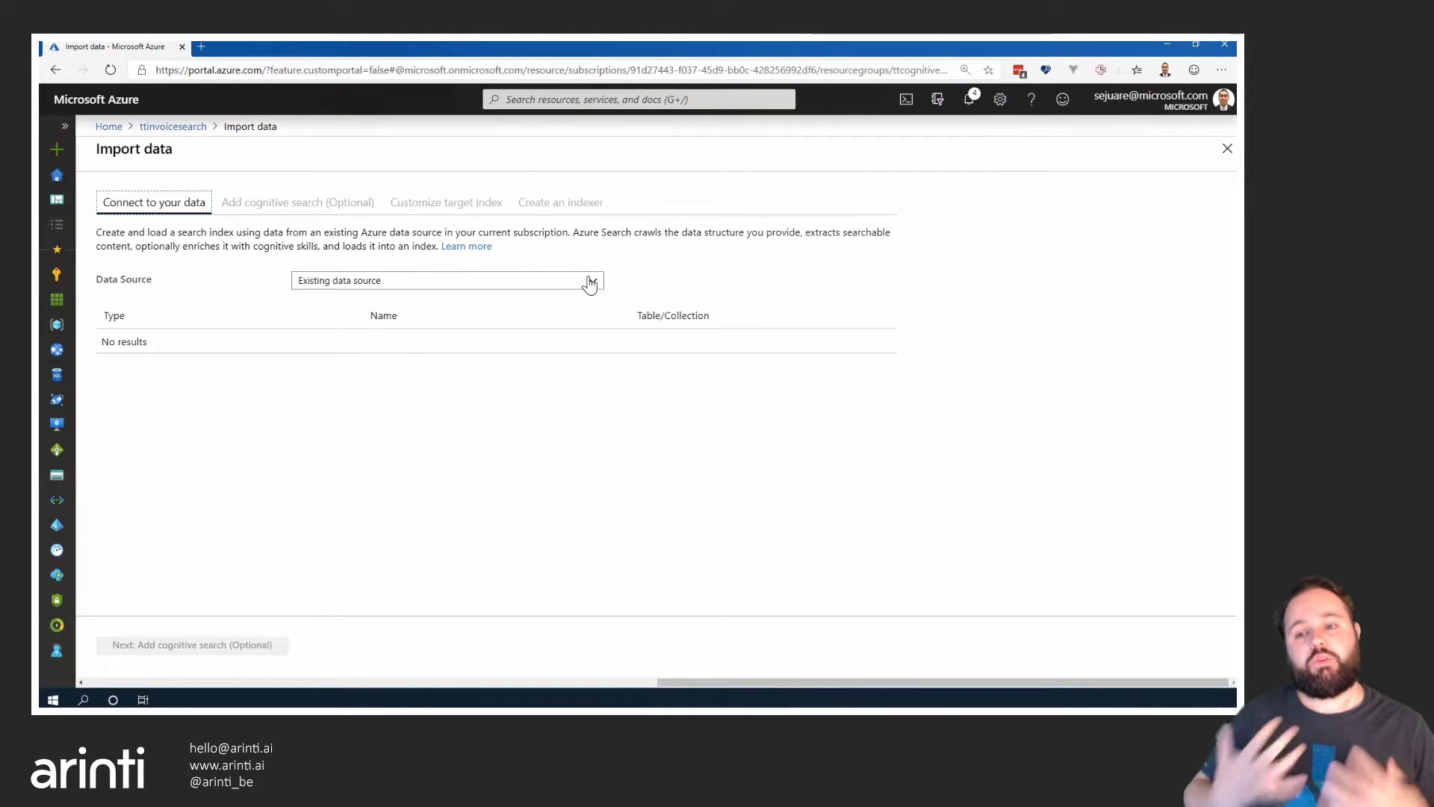
{"action": "left_click", "coordinate": [591, 284]}
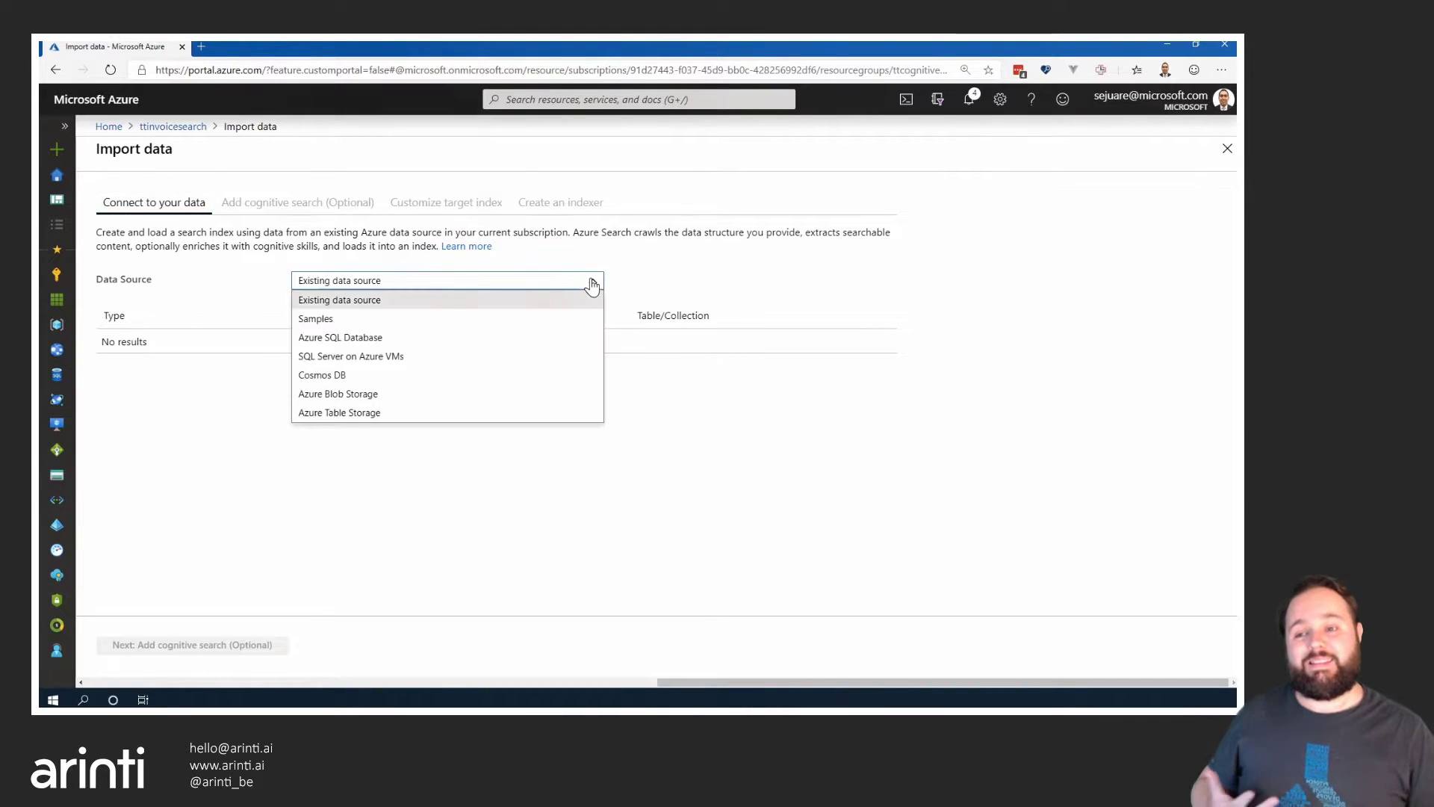
{"action": "left_click", "coordinate": [381, 393]}
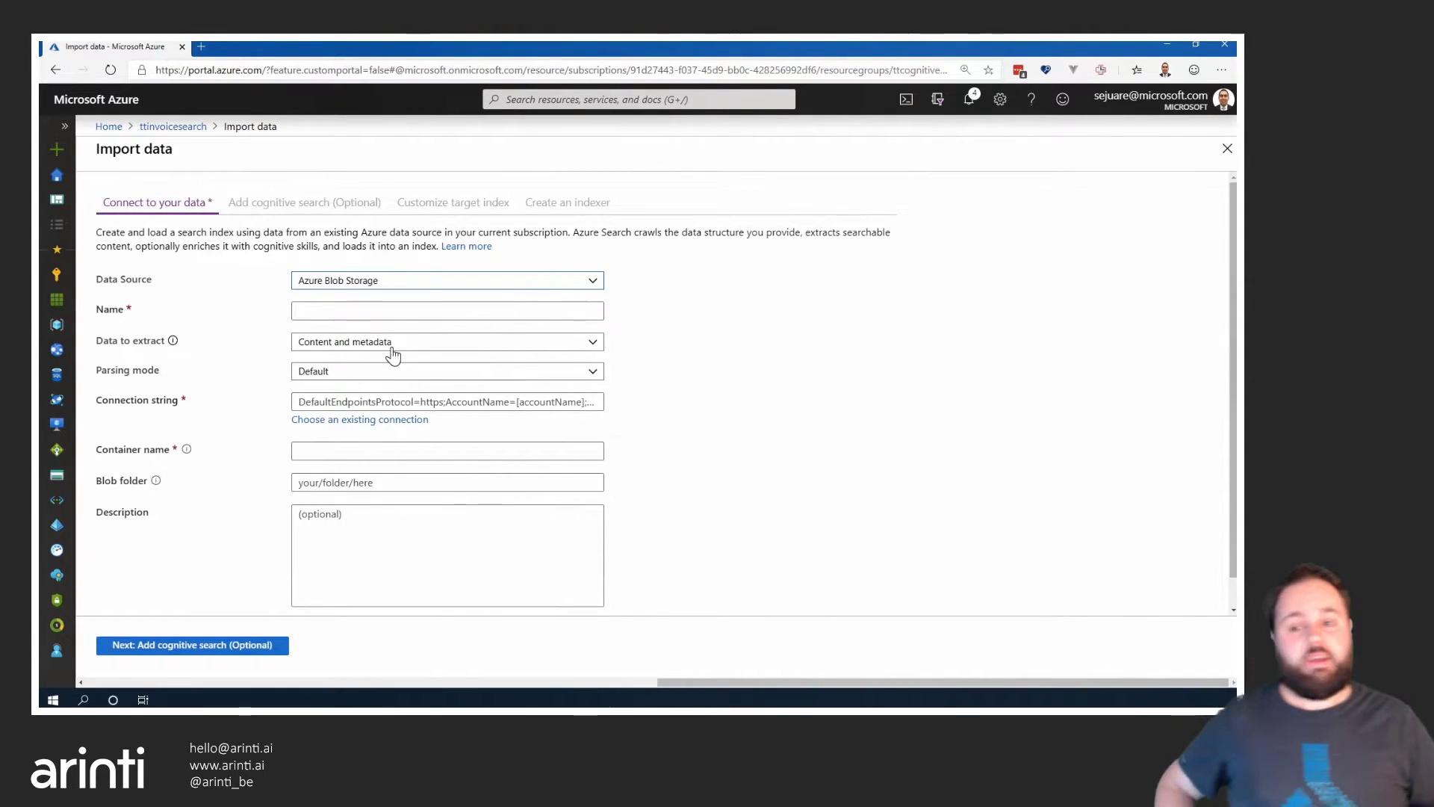
{"action": "left_click", "coordinate": [390, 309]}
{"action": "type", "text": "test"}
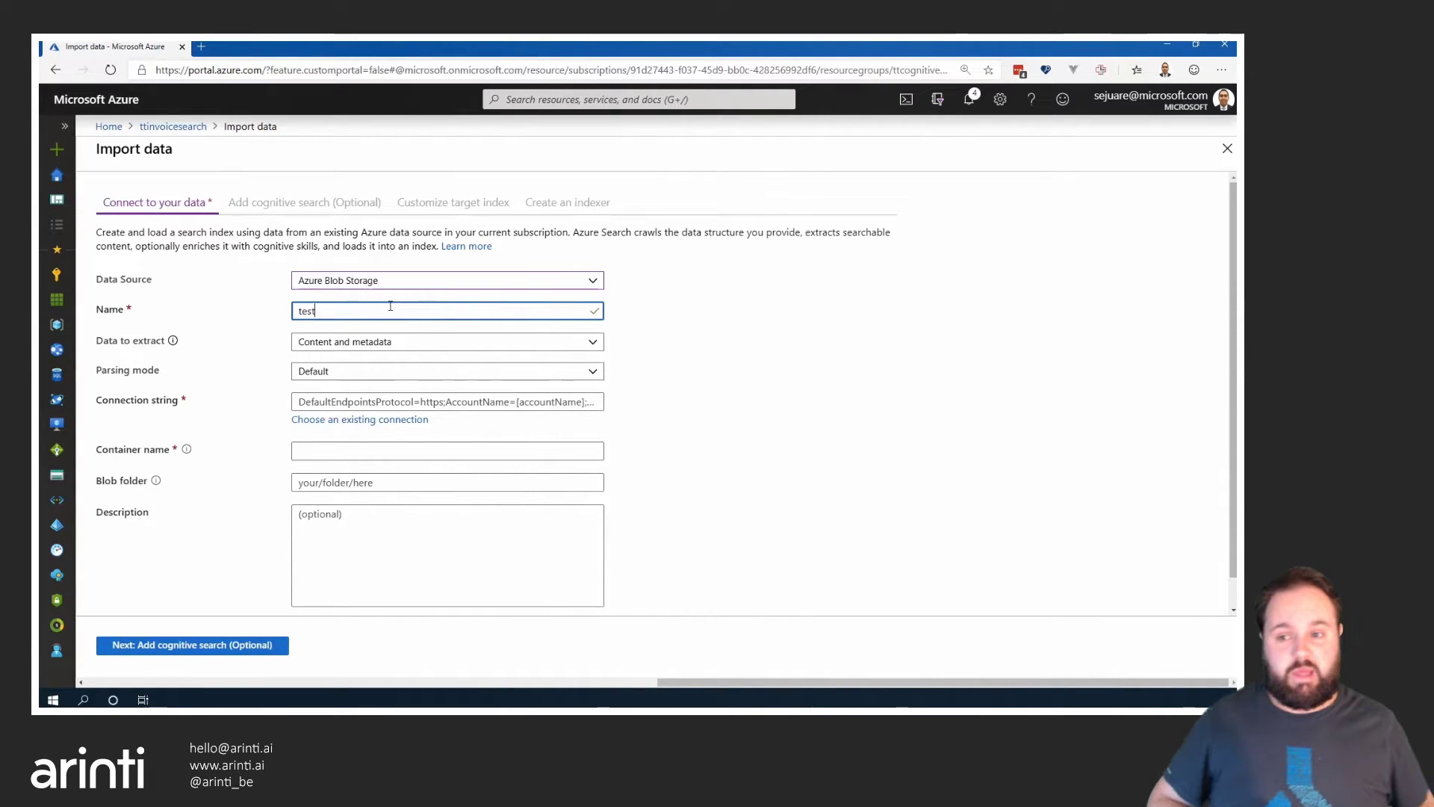
Connect the data source to the test container of the ttinvoicestorage account and continue to the cognitive search settings
{"action": "left_click", "coordinate": [377, 425]}
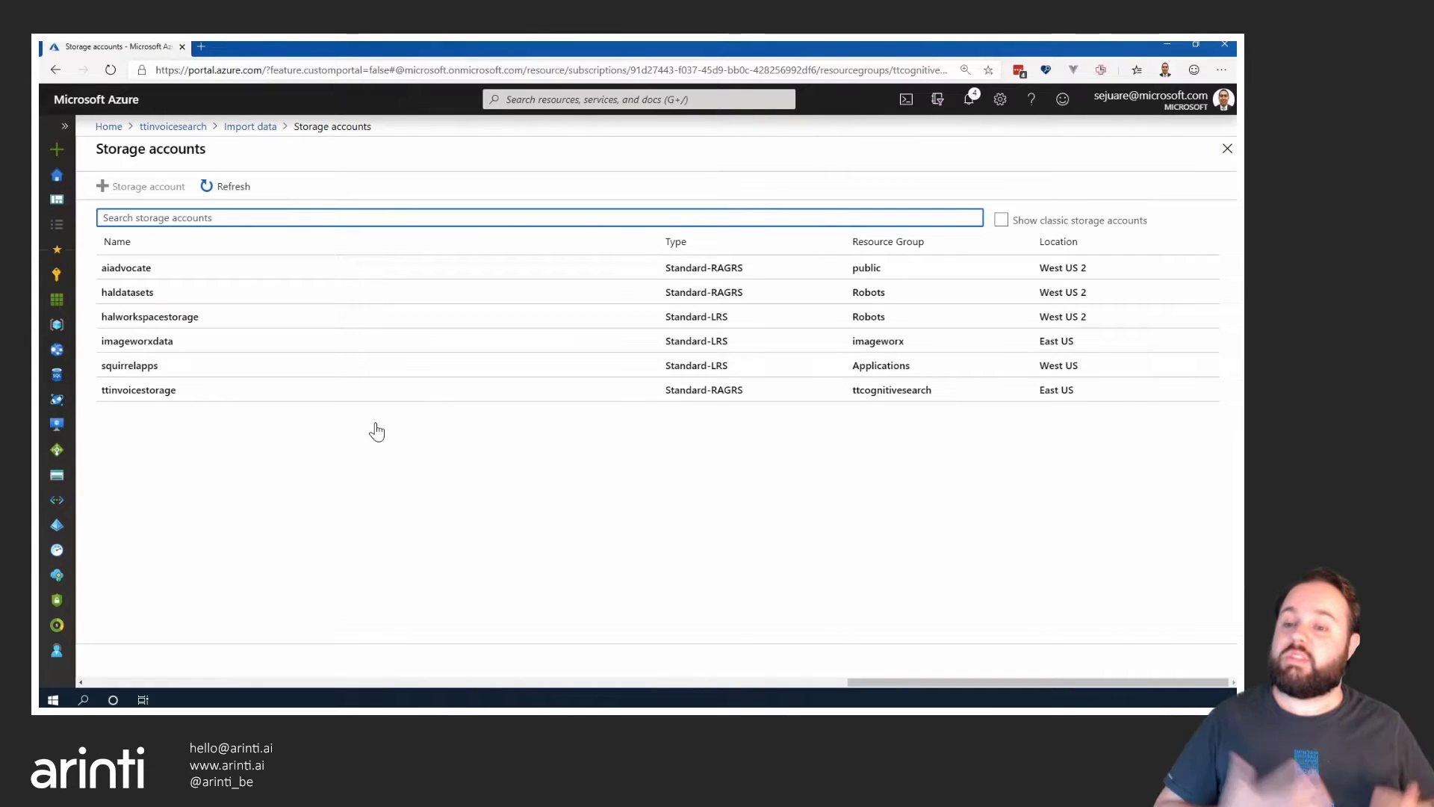
{"action": "left_click", "coordinate": [294, 401]}
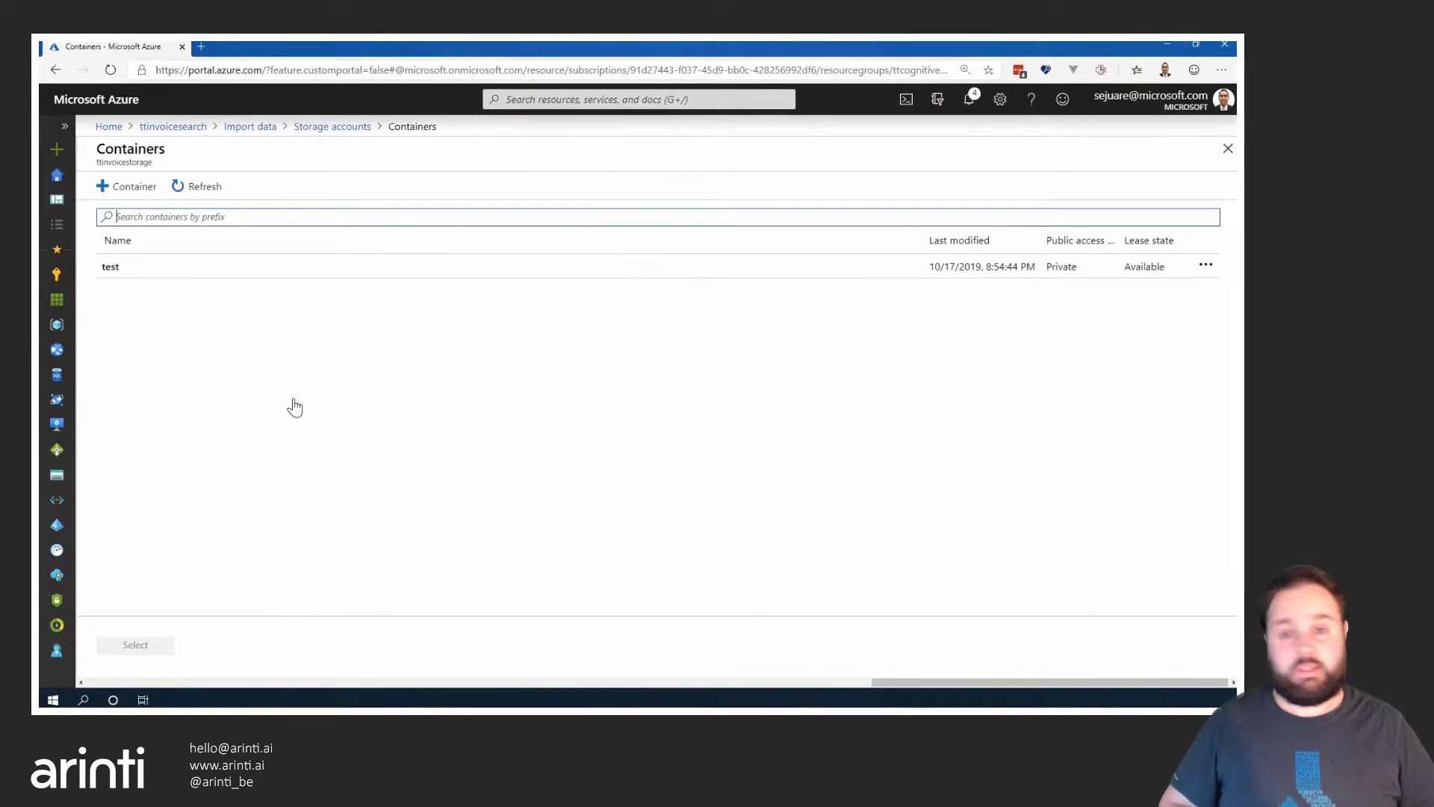
{"action": "left_click", "coordinate": [182, 275]}
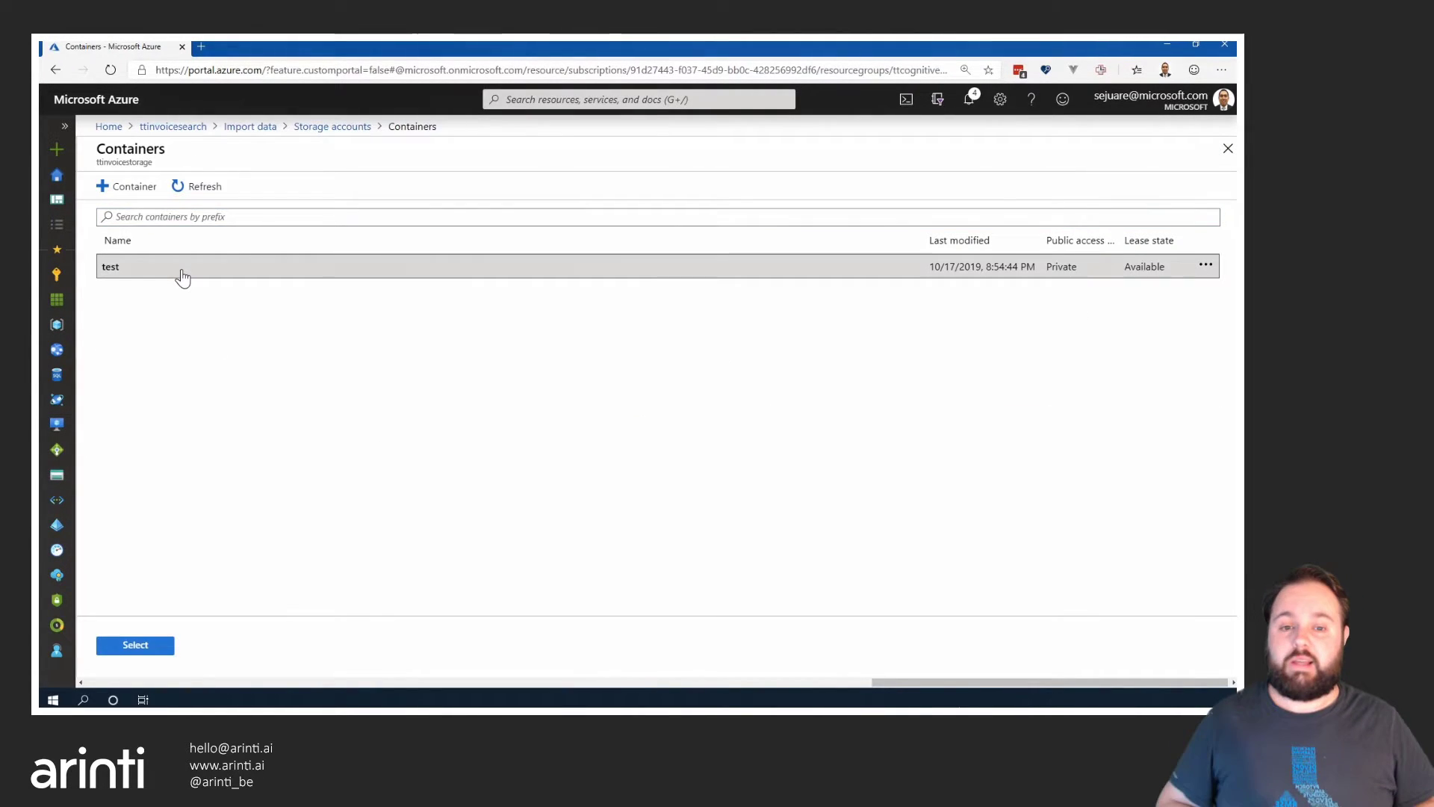
{"action": "left_click", "coordinate": [149, 647]}
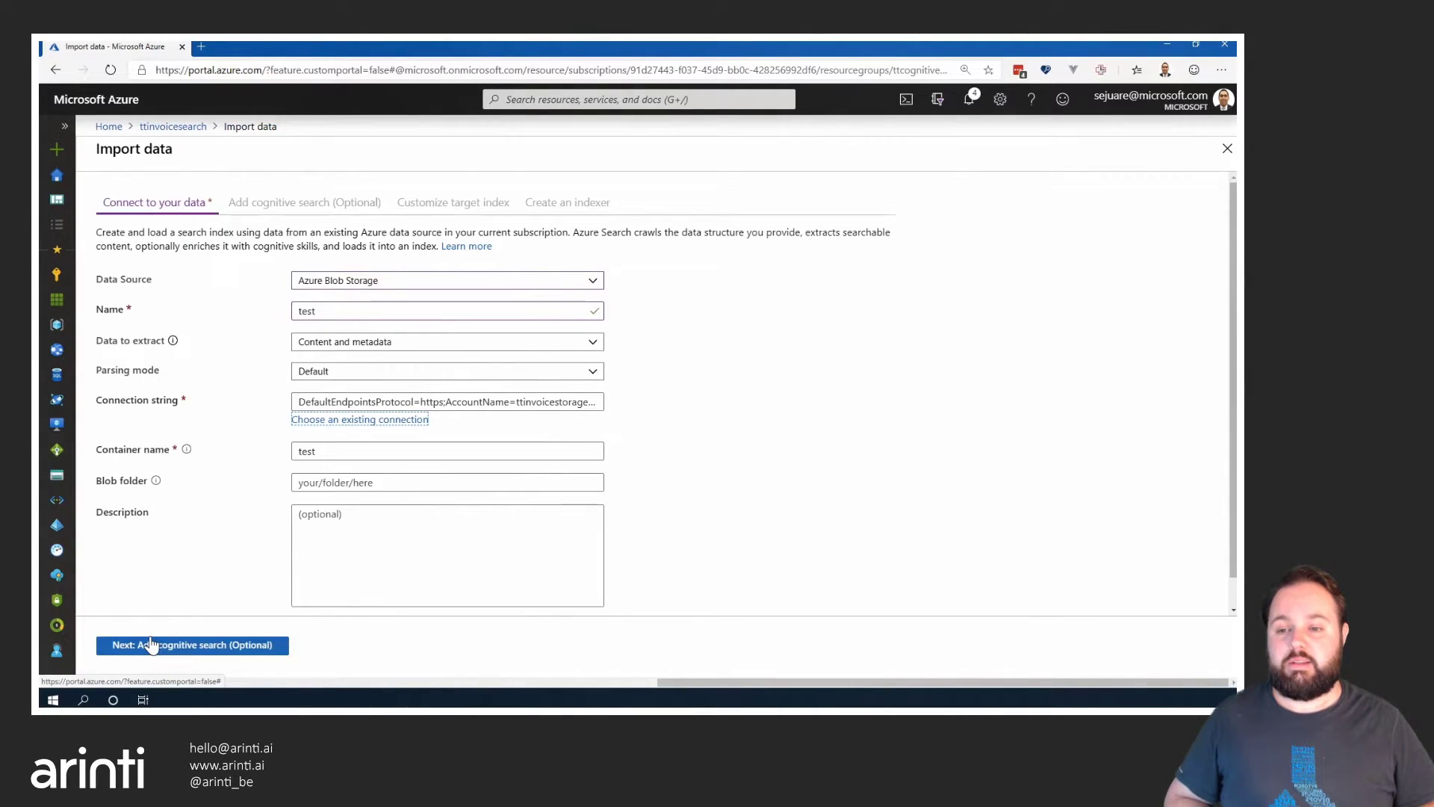
{"action": "left_click", "coordinate": [151, 645]}
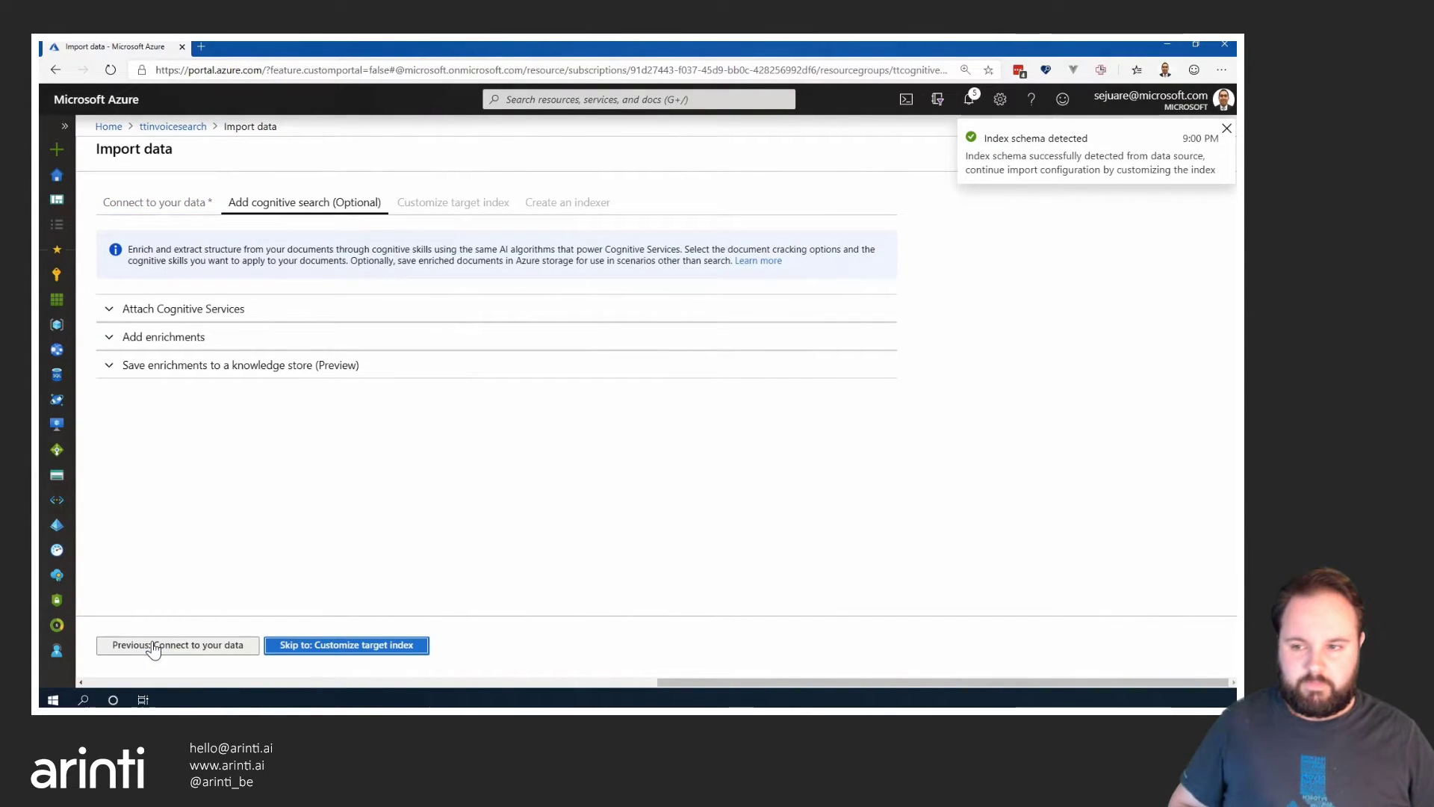
Start a new Cognitive Services resource from the import wizard, named ttinvoiceintelligence and located in (US) East US
{"action": "left_click", "coordinate": [182, 318]}
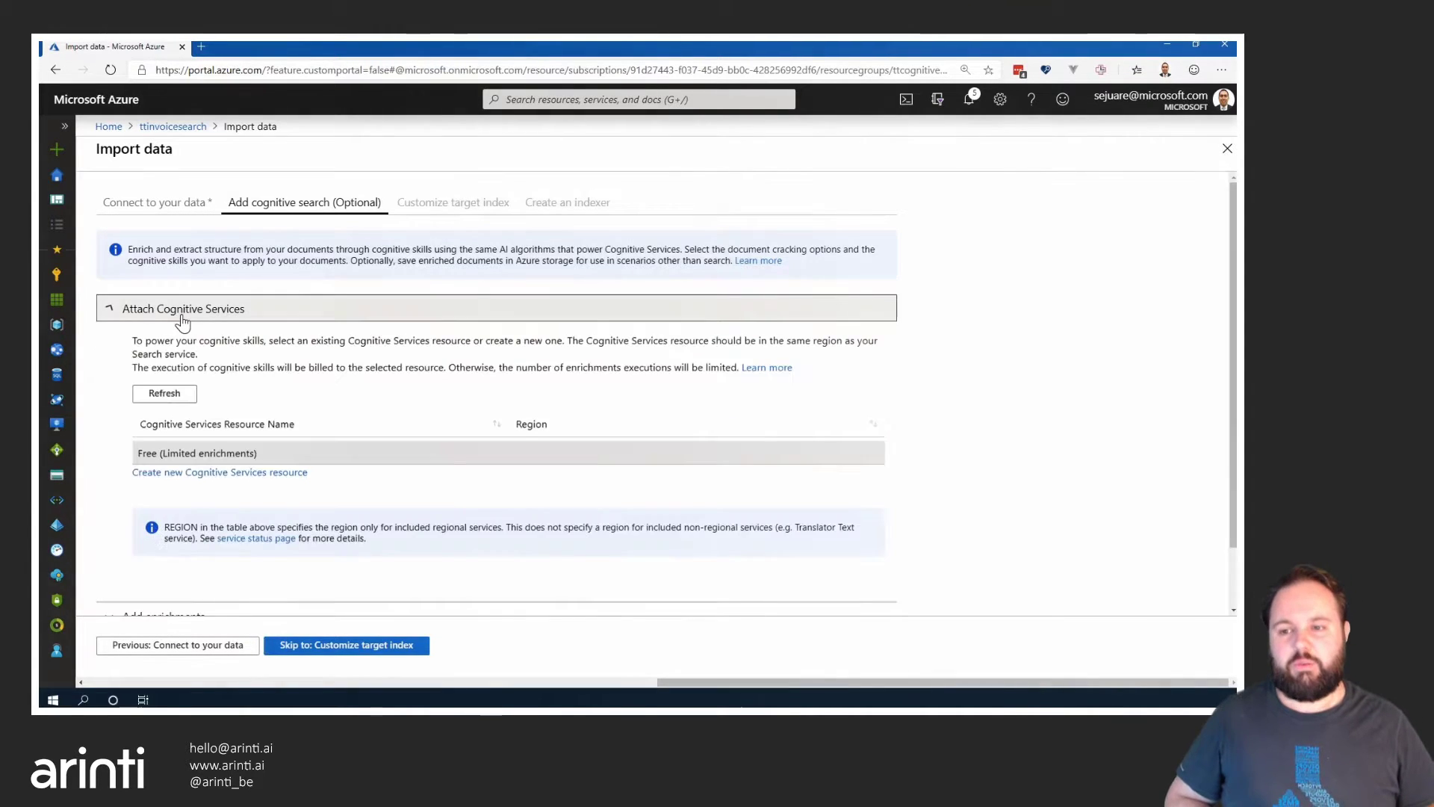
{"action": "left_click", "coordinate": [207, 482]}
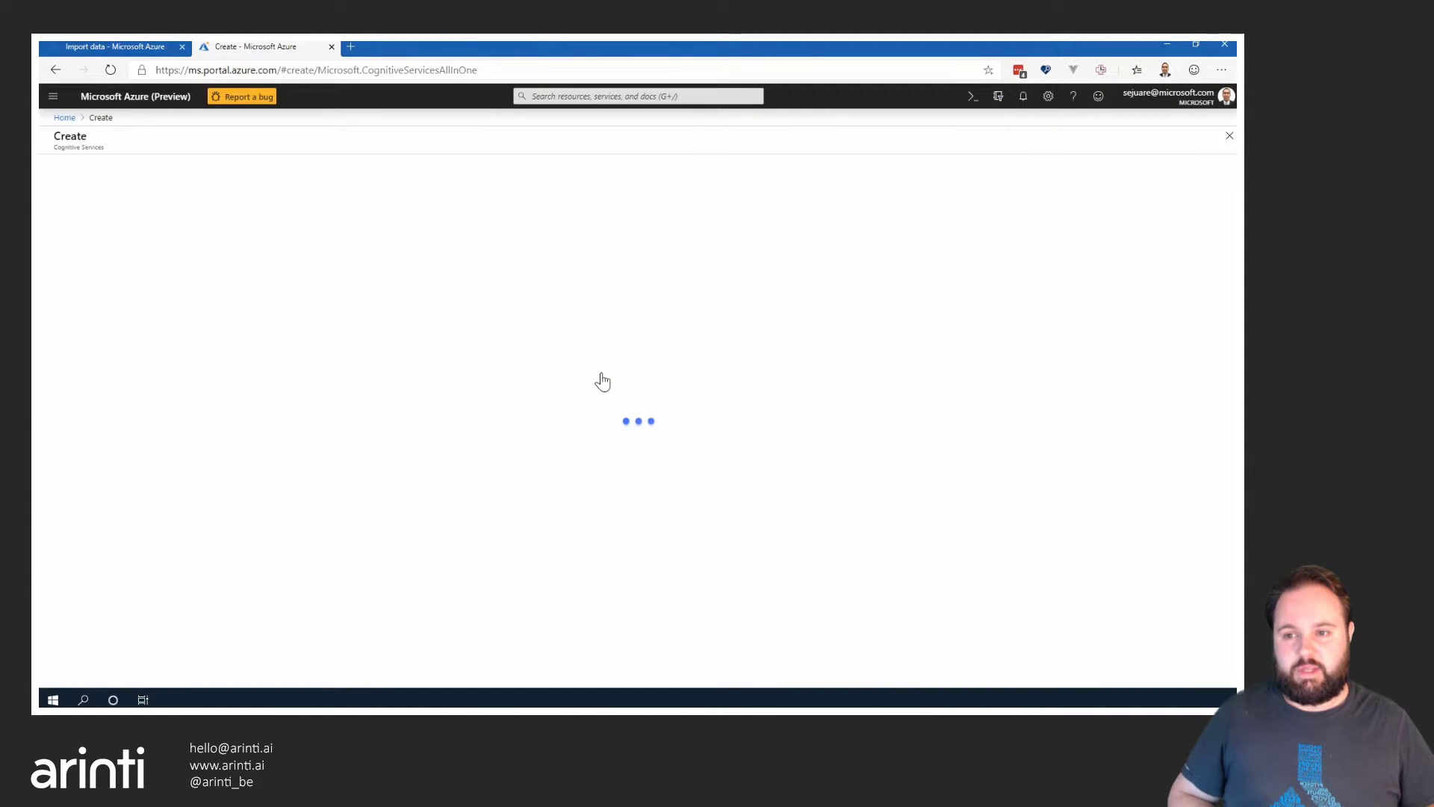
{"action": "type", "text": "ttinvoiceintelligence"}
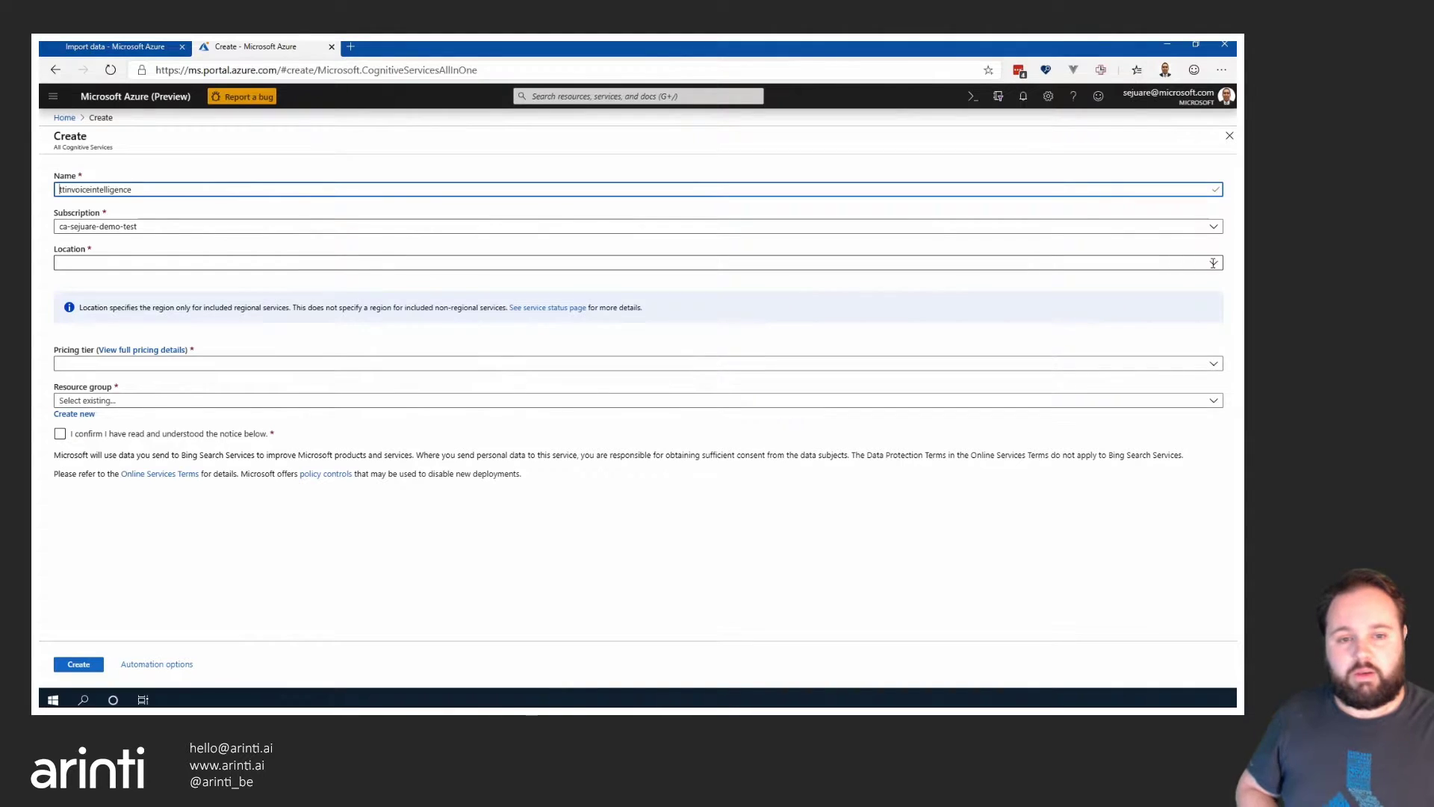
{"action": "left_click", "coordinate": [1171, 265]}
{"action": "left_click", "coordinate": [80, 301]}
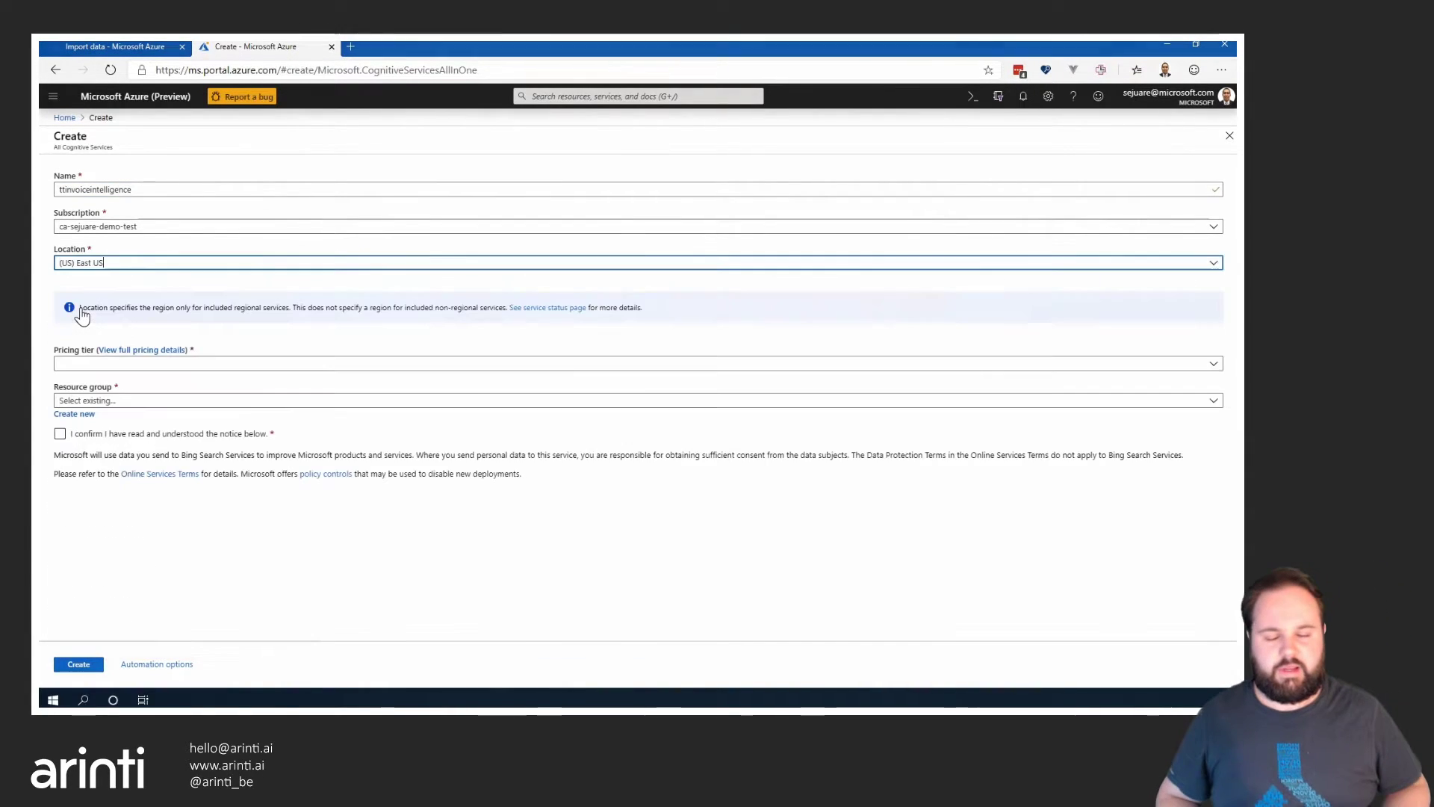
Give the Cognitive Services resource pricing tier S0 and resource group ttcognitivesearch, accept the notice, and create it
{"action": "left_click", "coordinate": [98, 364]}
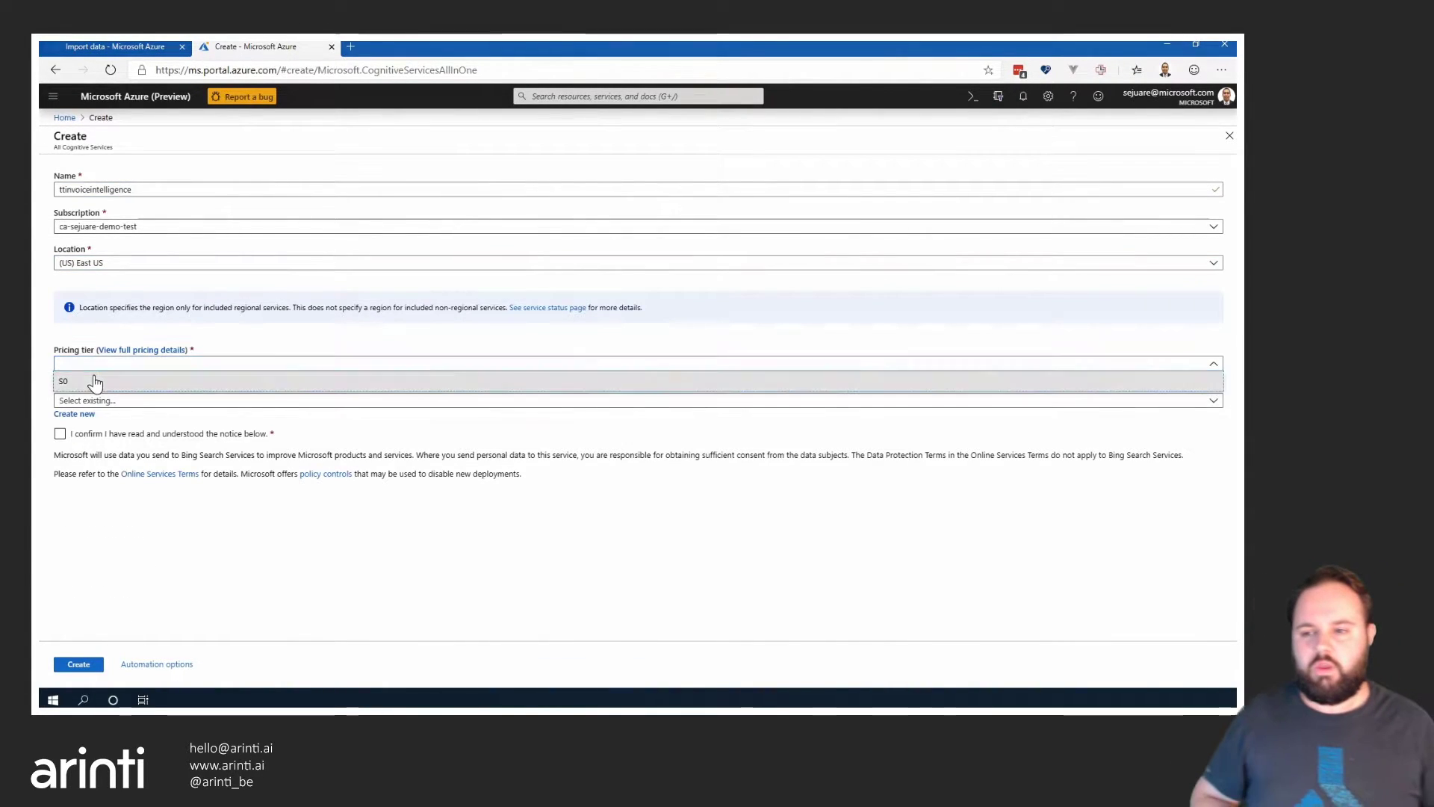
{"action": "left_click", "coordinate": [96, 382]}
{"action": "left_click", "coordinate": [113, 399]}
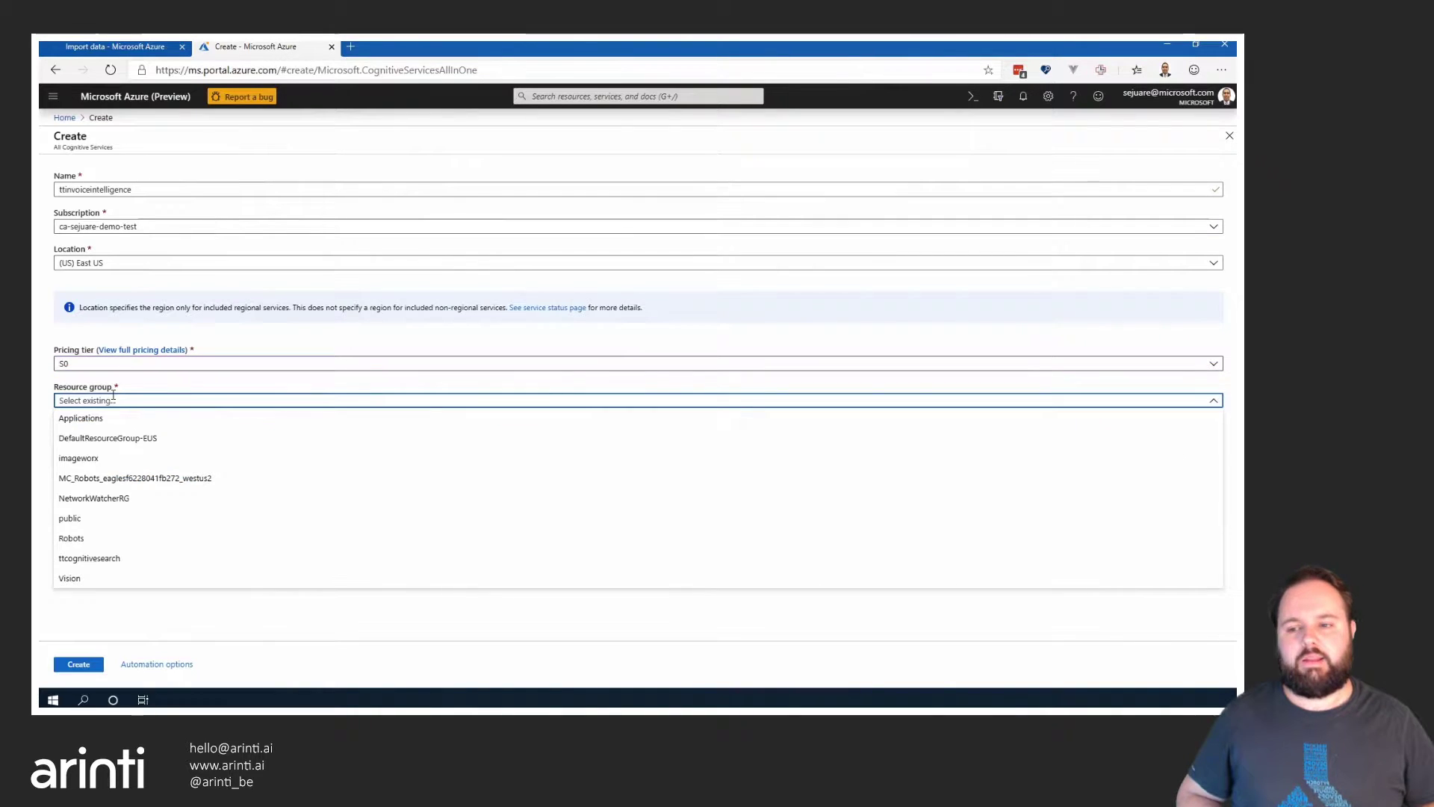
{"action": "type", "text": "tt"}
{"action": "left_click", "coordinate": [86, 417]}
{"action": "left_click", "coordinate": [61, 434]}
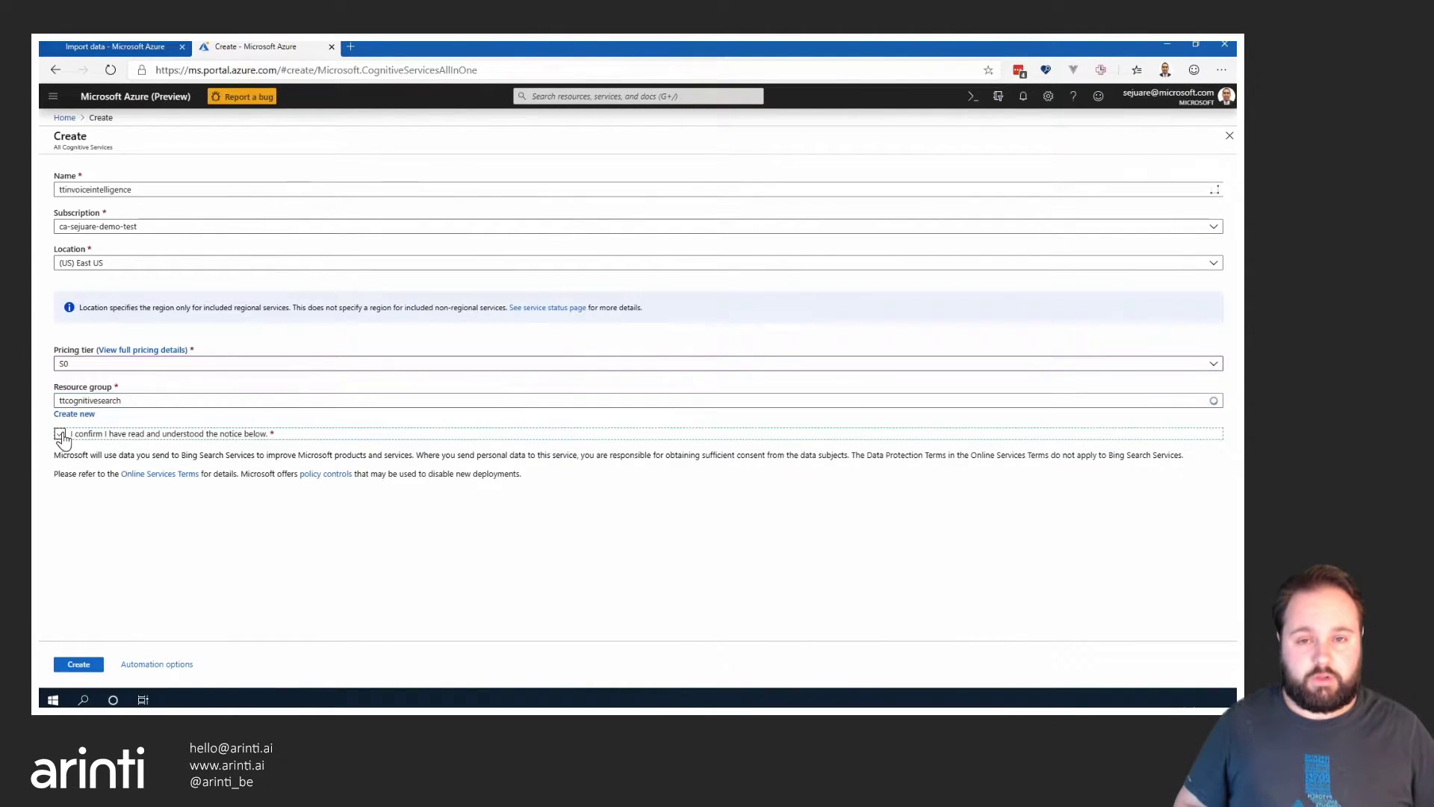
{"action": "left_click", "coordinate": [80, 665]}
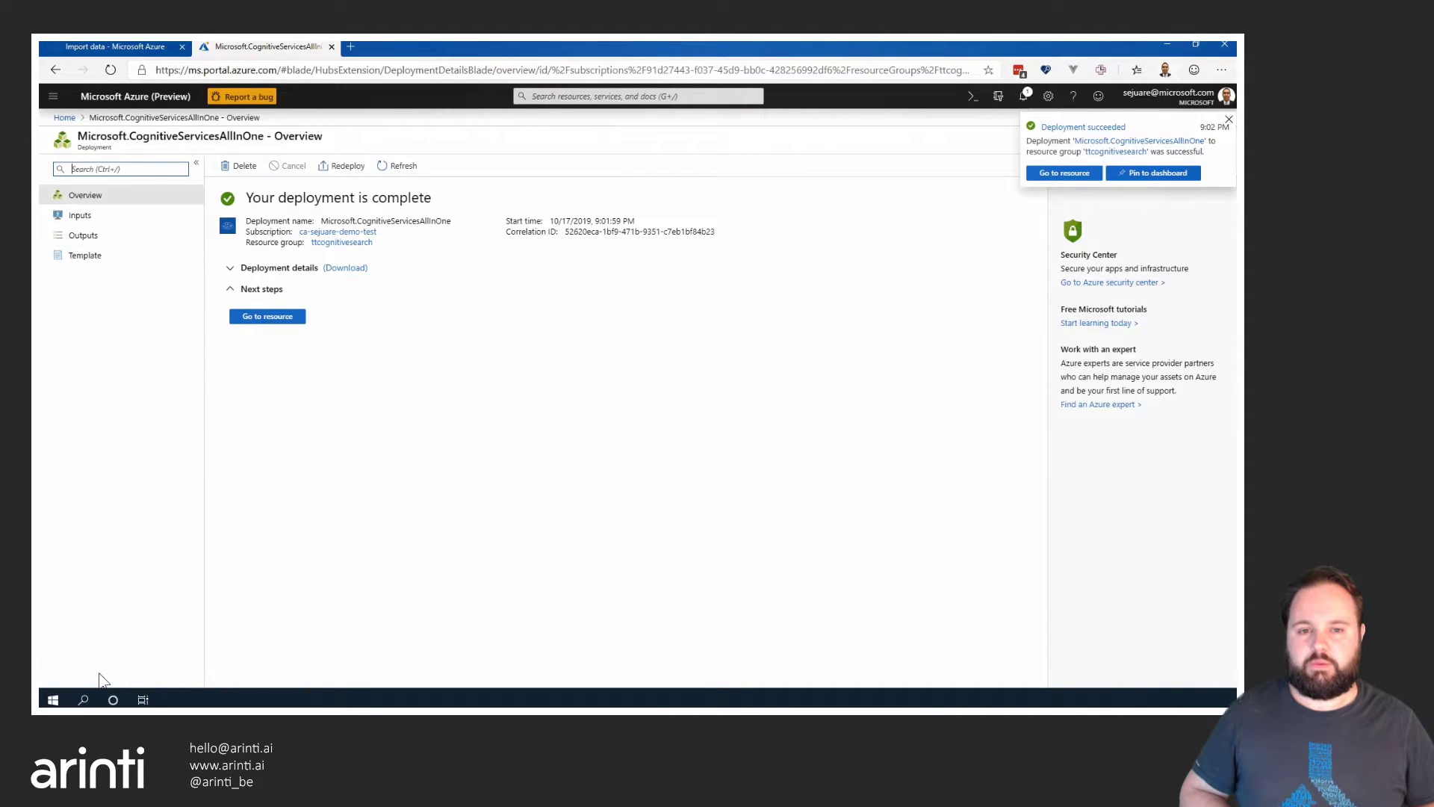
Return to the data import, refresh the Cognitive Services list, and attach the ttinvoiceintelligence resource
{"action": "left_click", "coordinate": [332, 47]}
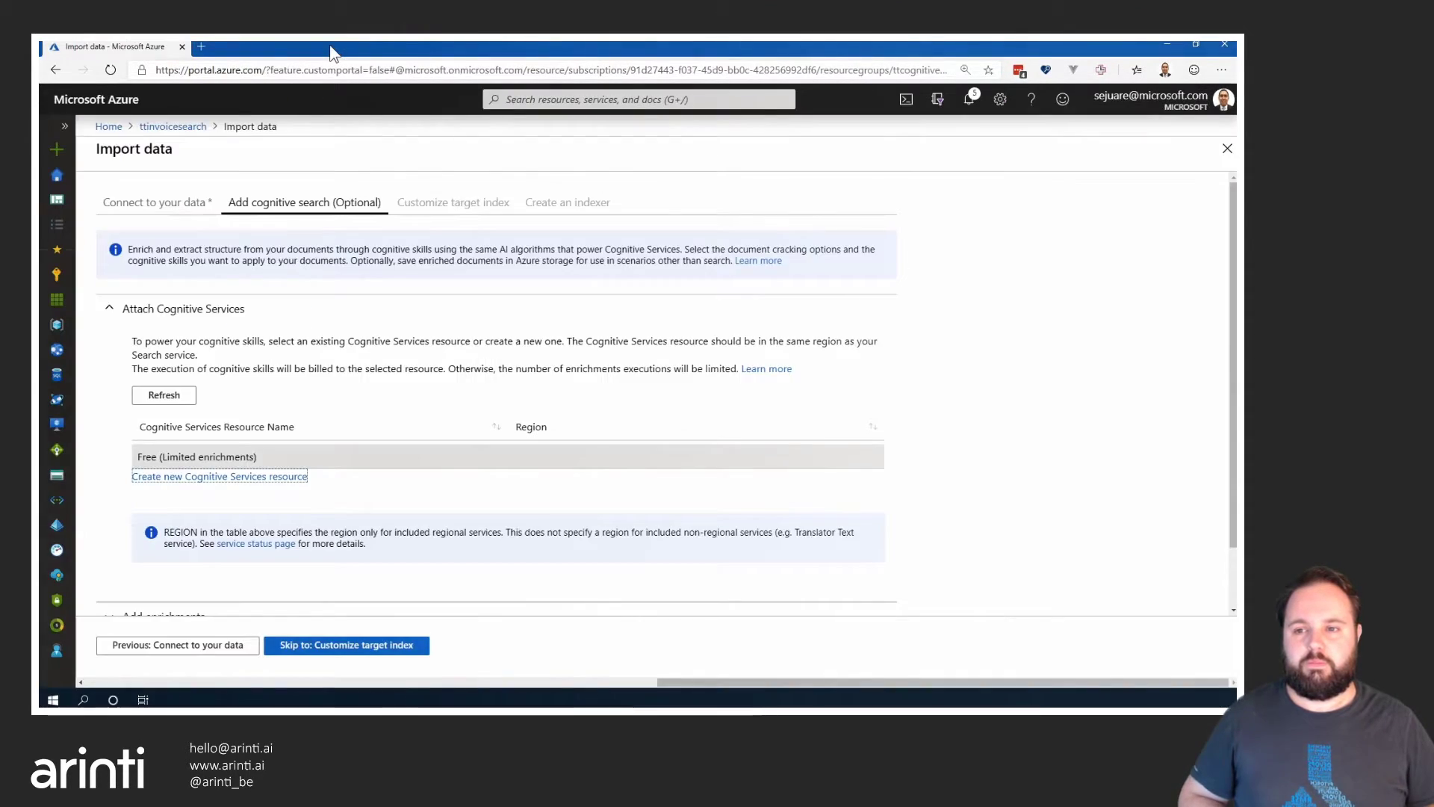
{"action": "left_click", "coordinate": [165, 396]}
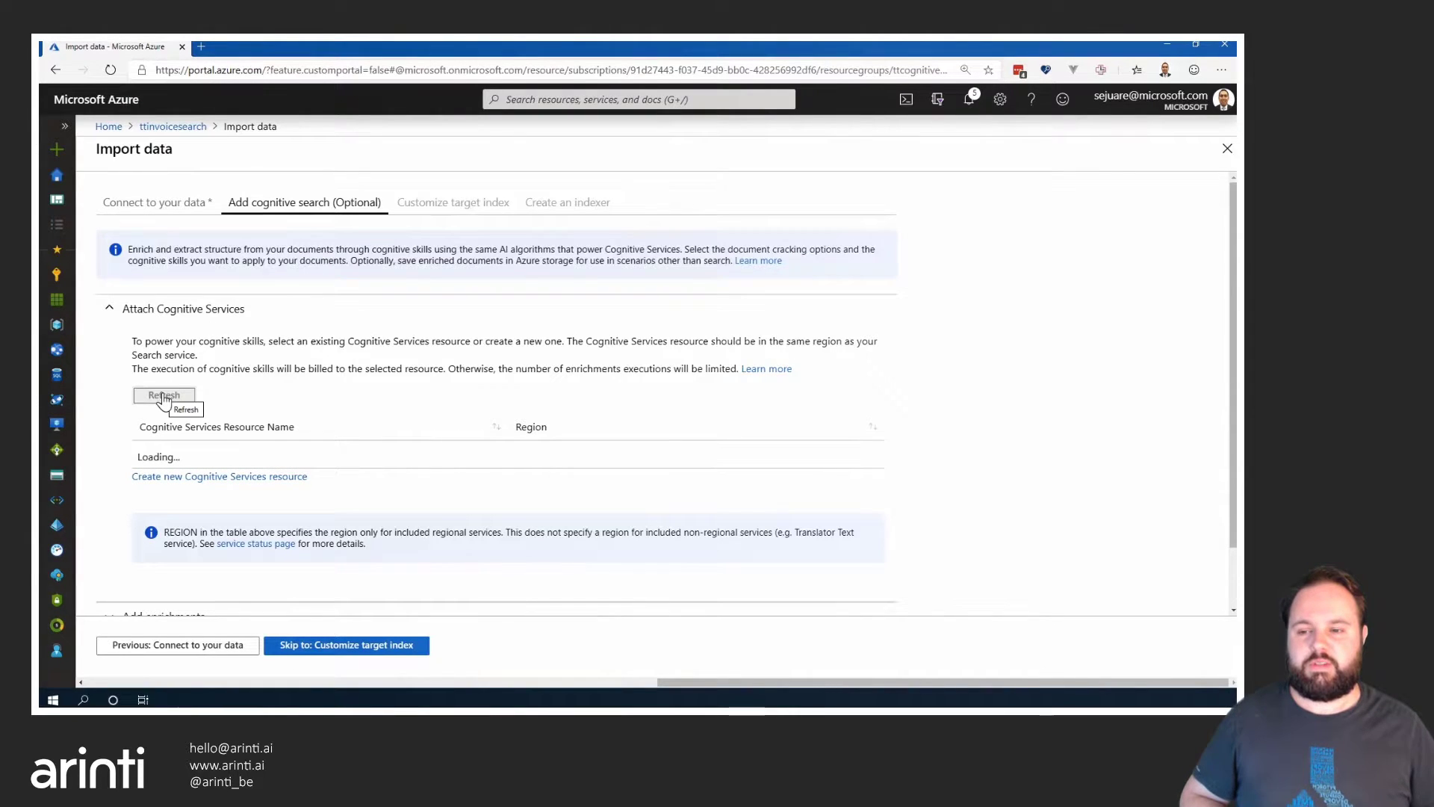
{"action": "left_click", "coordinate": [177, 481]}
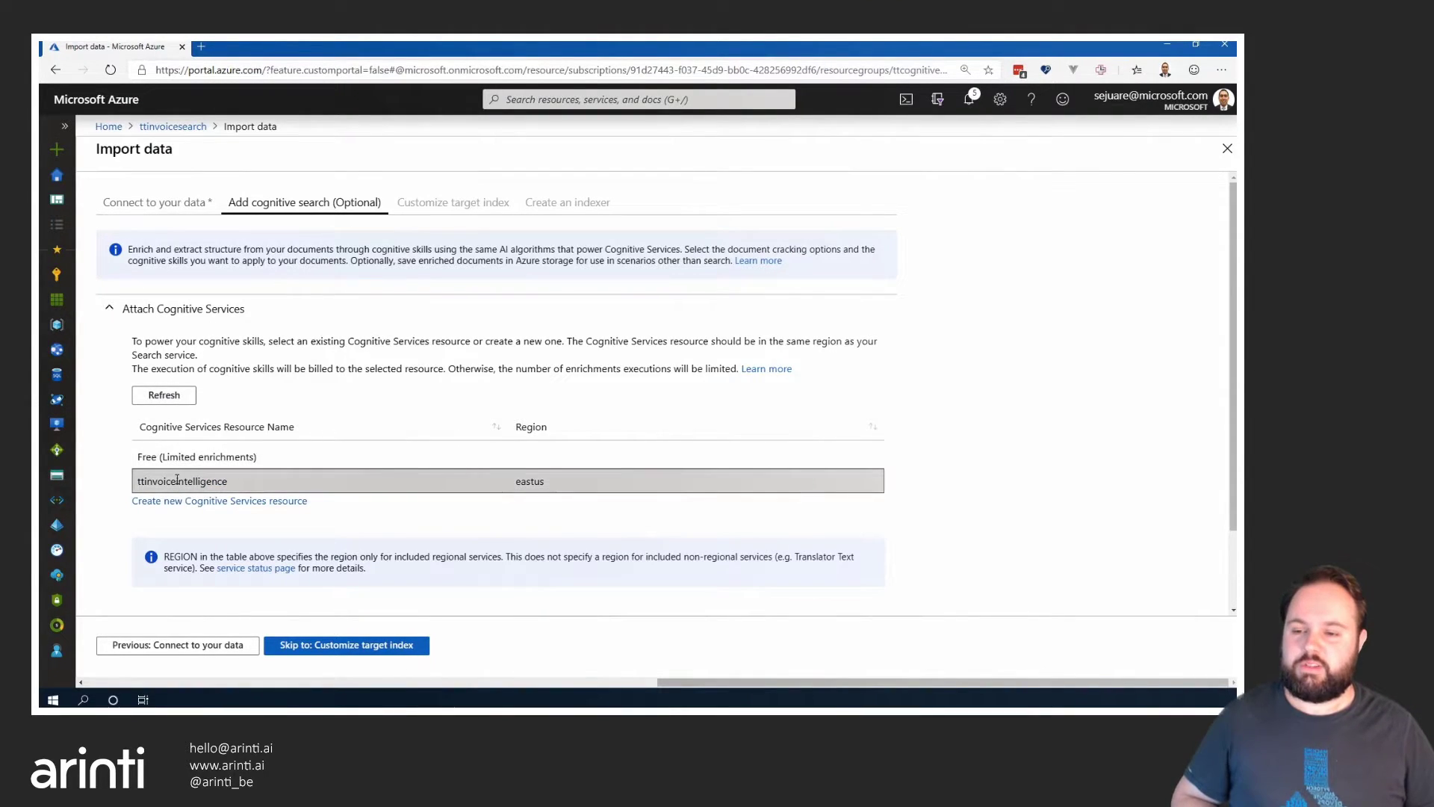
{"action": "left_click", "coordinate": [167, 313]}
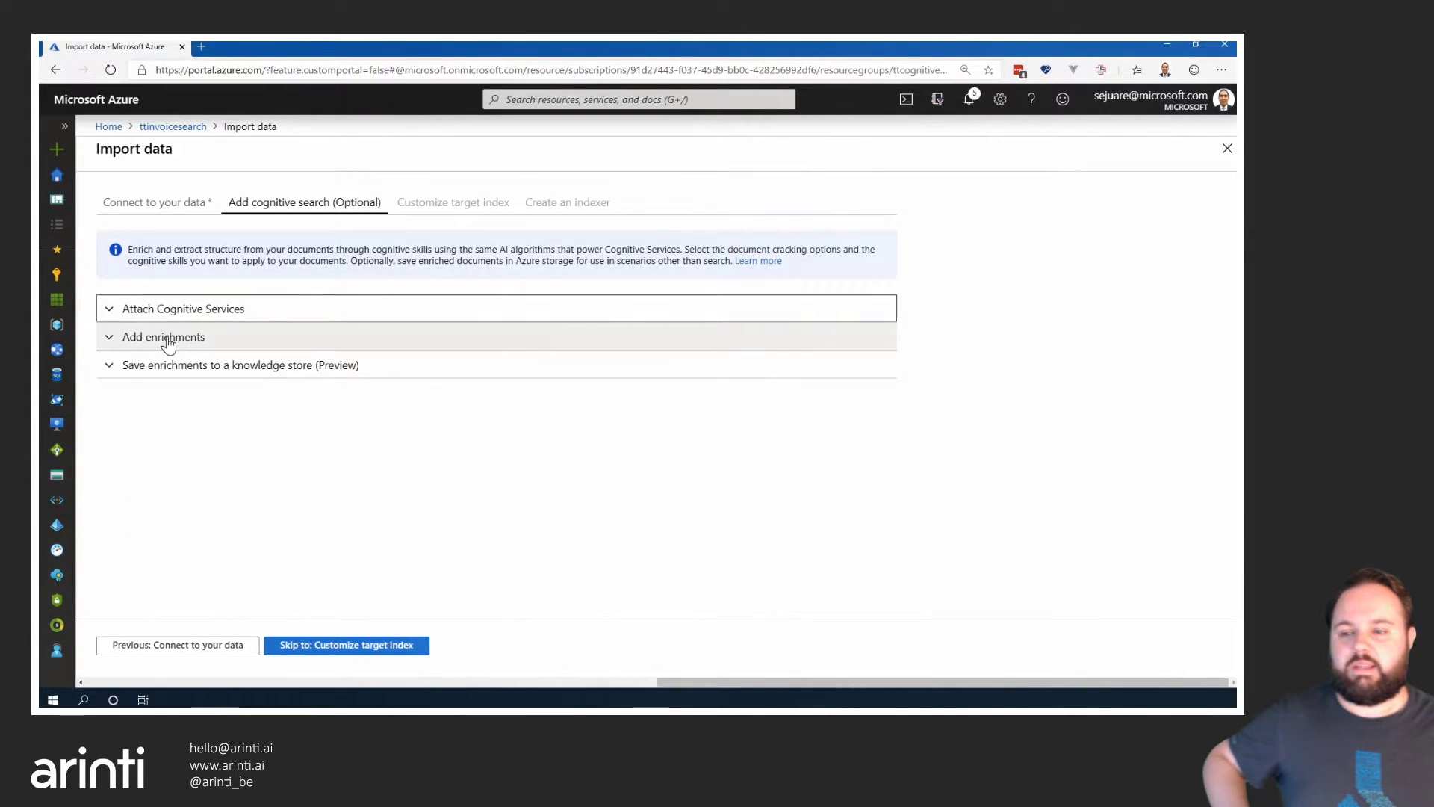
Add enrichments with OCR merged into the merged_content field and all text and image cognitive skills enabled
{"action": "left_click", "coordinate": [168, 340]}
{"action": "left_click", "coordinate": [139, 447]}
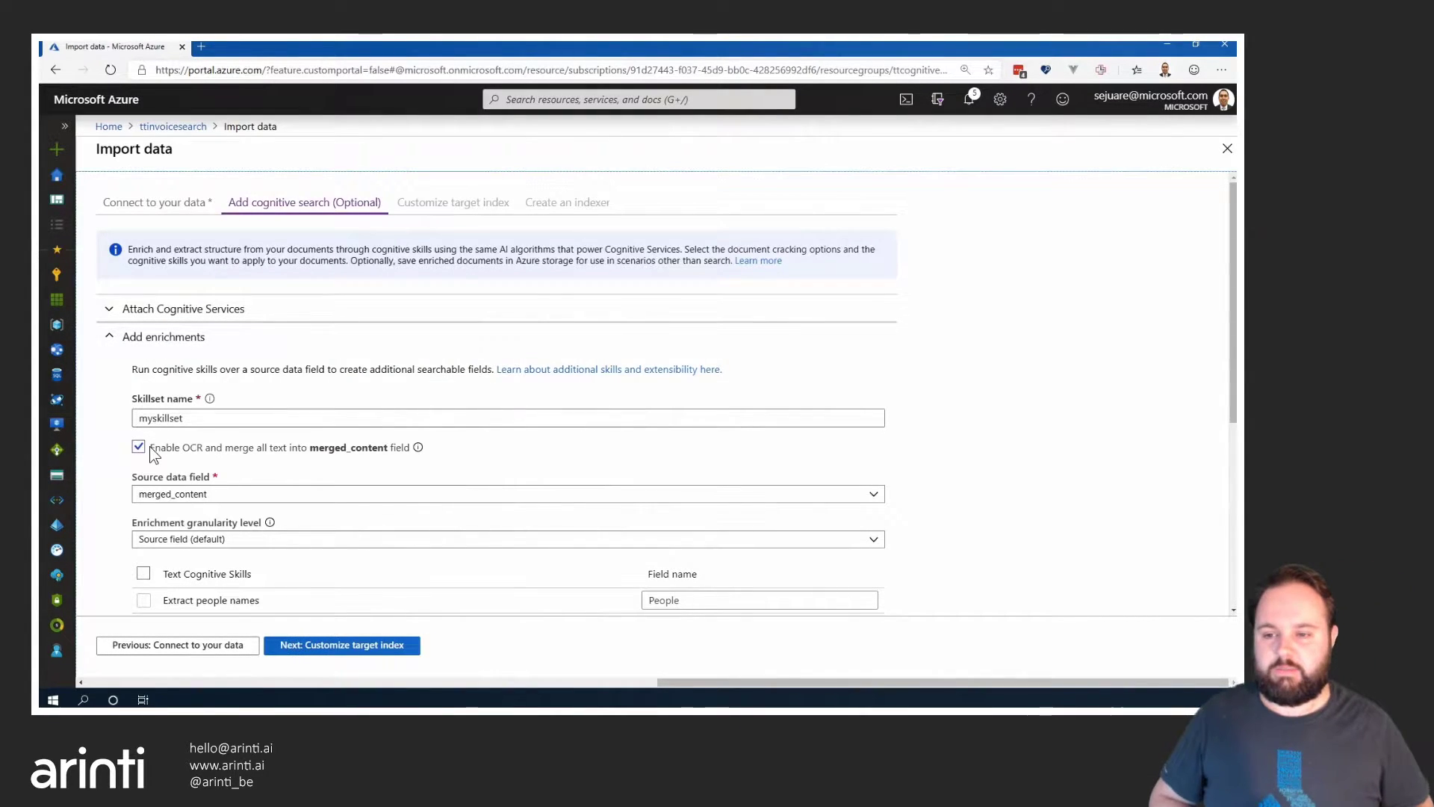
{"action": "scroll", "coordinate": [150, 446], "scroll_direction": "down", "scroll_amount": 2}
{"action": "left_click", "coordinate": [147, 443]}
{"action": "scroll", "coordinate": [149, 441], "scroll_direction": "down", "scroll_amount": 2}
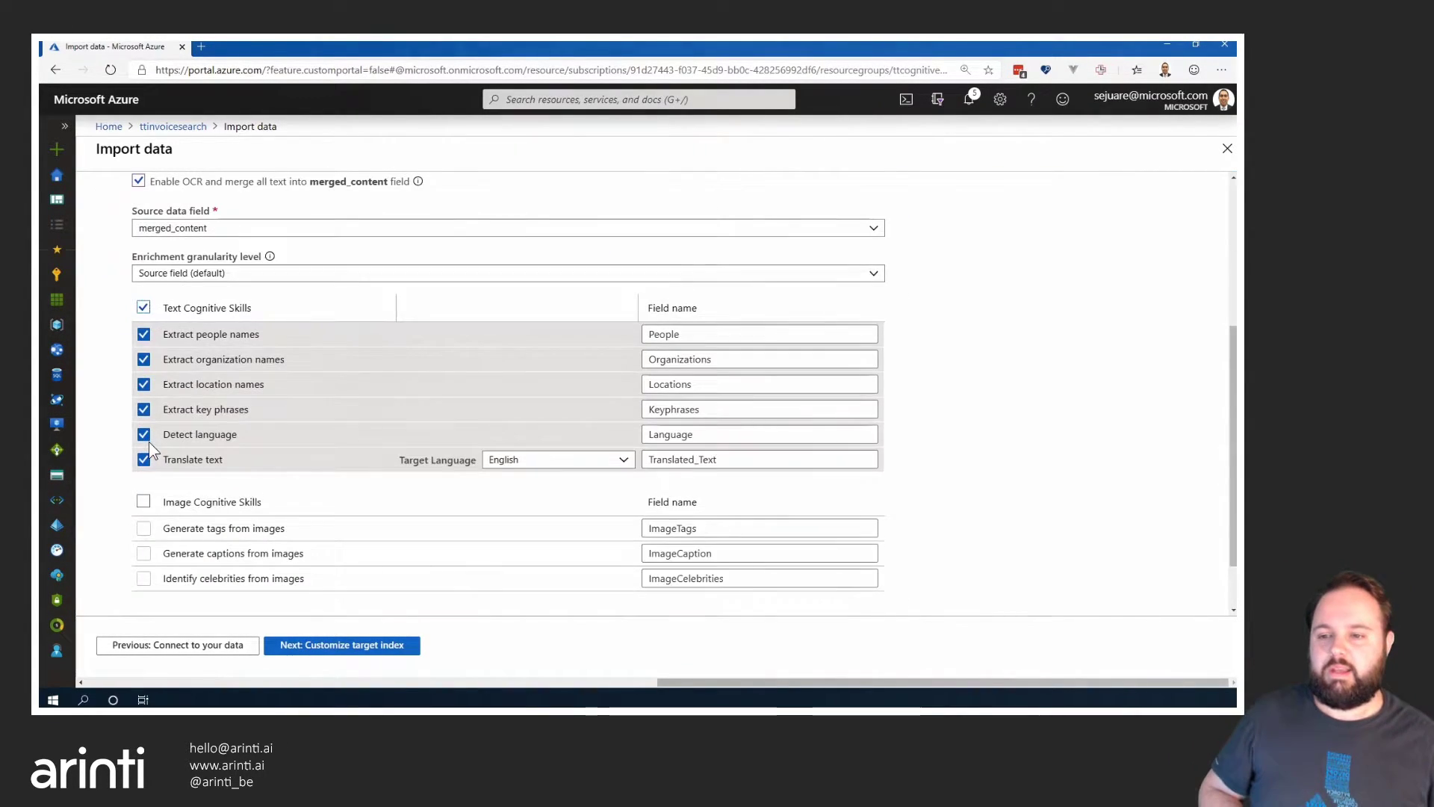
{"action": "left_click", "coordinate": [144, 503]}
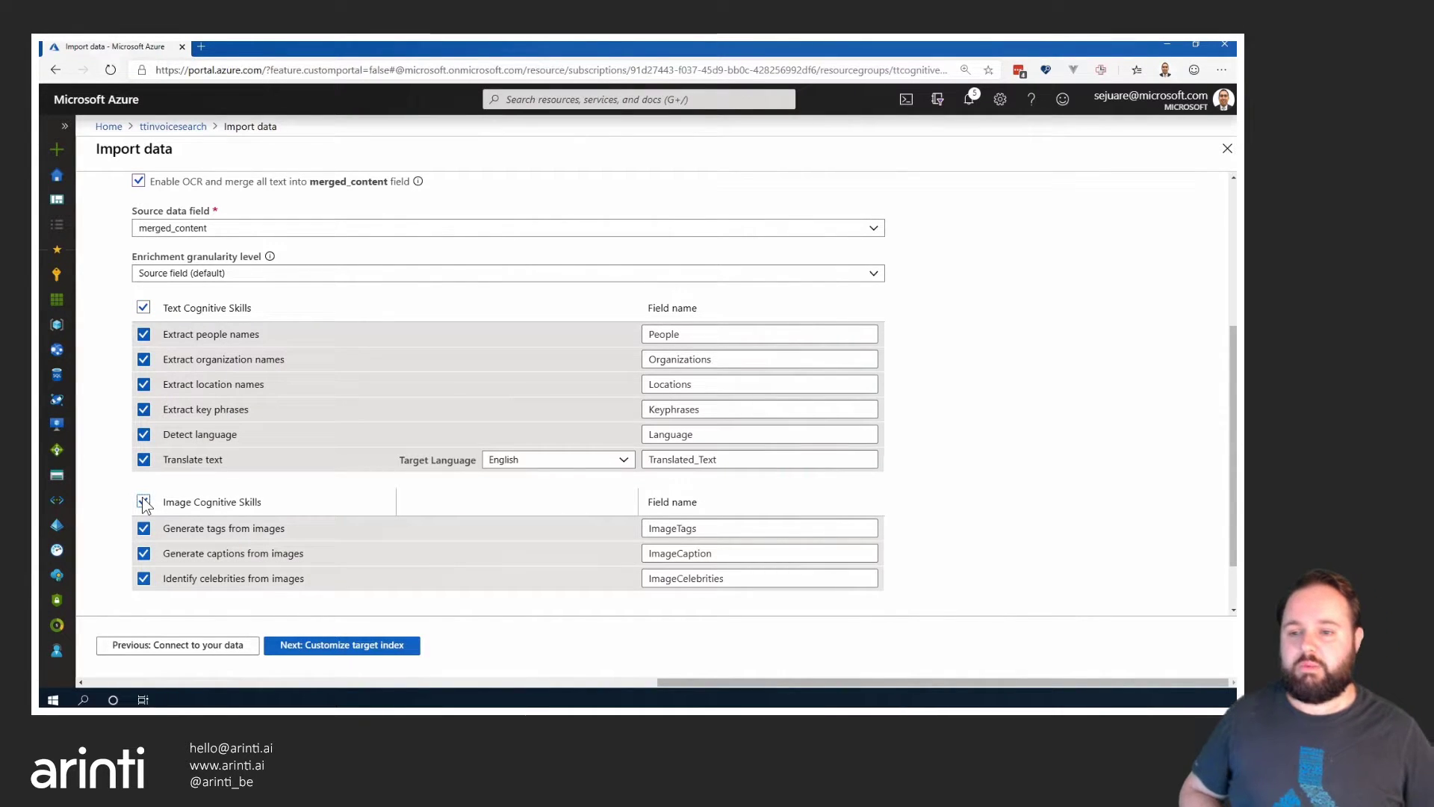
{"action": "scroll", "coordinate": [144, 505], "scroll_direction": "down", "scroll_amount": 1}
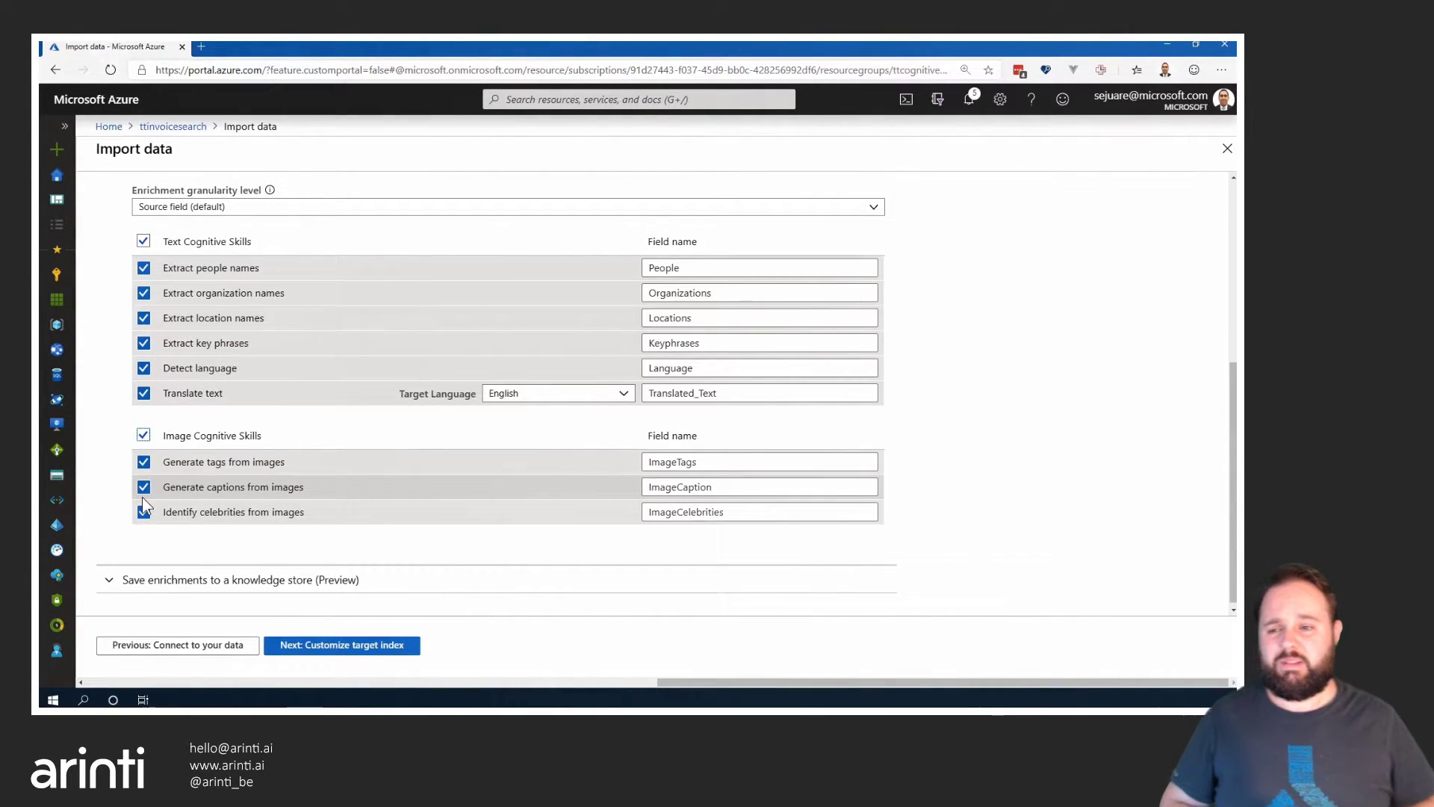
Review the target index fields, keep the default settings, and continue to creating the indexer
{"action": "left_click", "coordinate": [344, 646]}
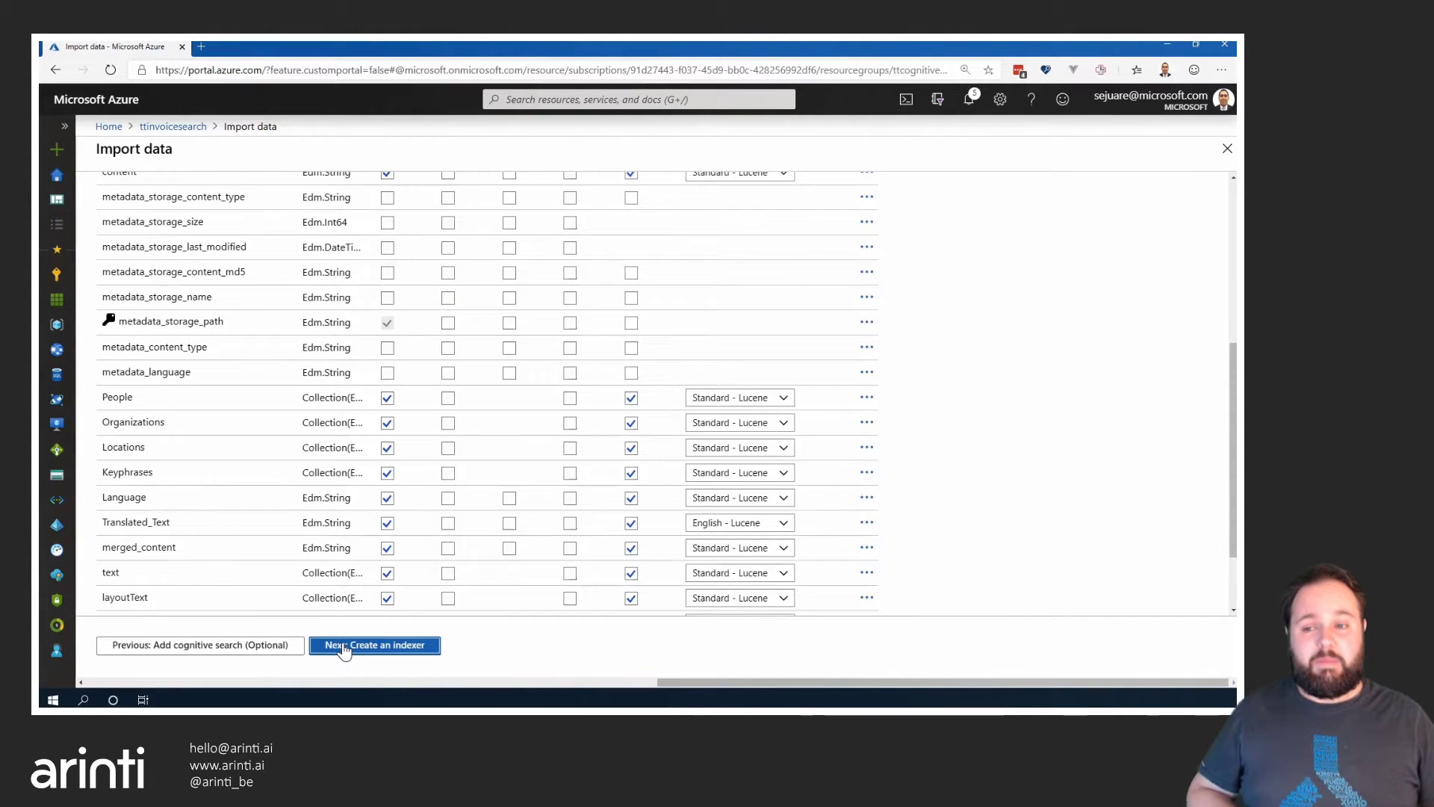
{"action": "scroll", "coordinate": [340, 597], "scroll_direction": "up", "scroll_amount": 3}
{"action": "left_click", "coordinate": [236, 377]}
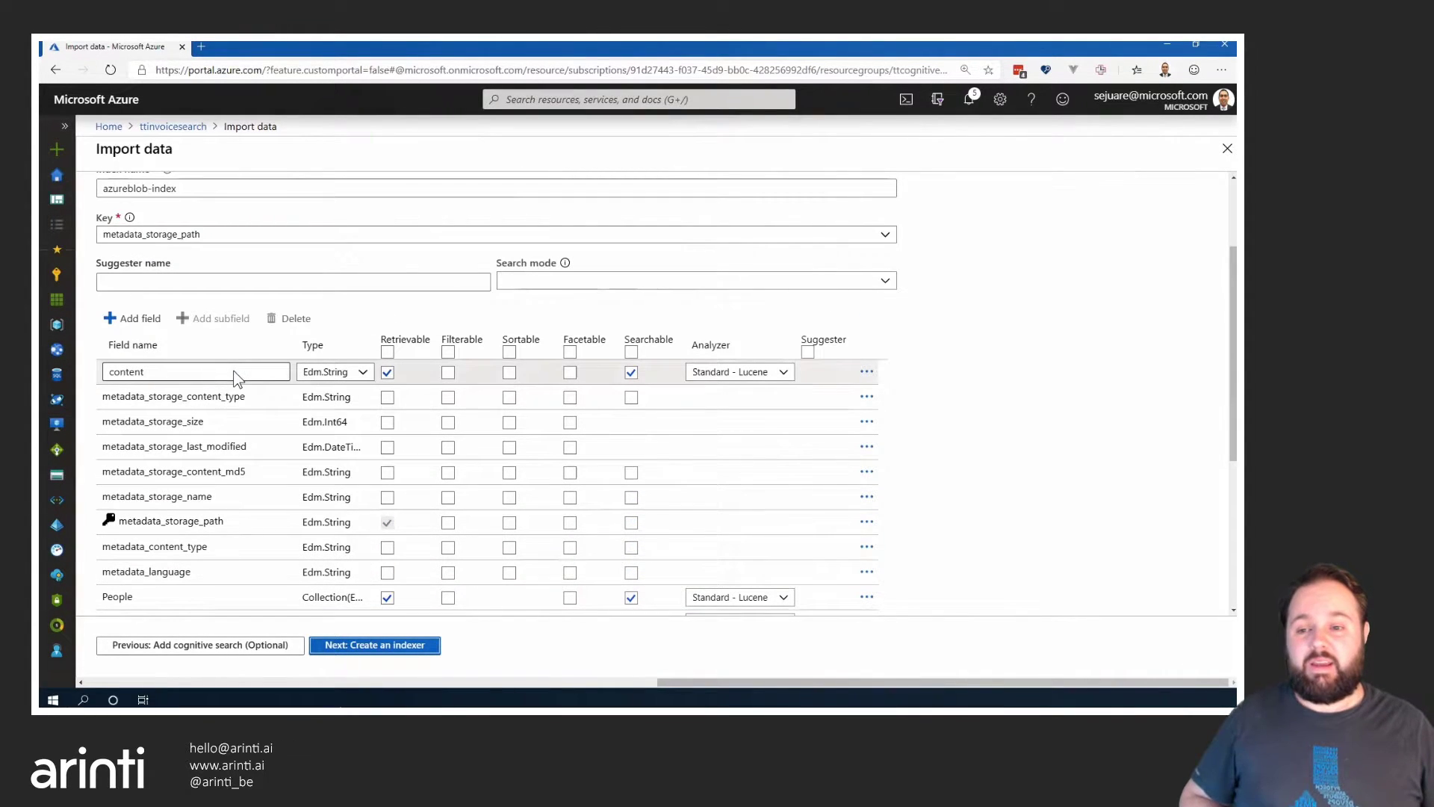
{"action": "scroll", "coordinate": [236, 377], "scroll_direction": "down", "scroll_amount": 4}
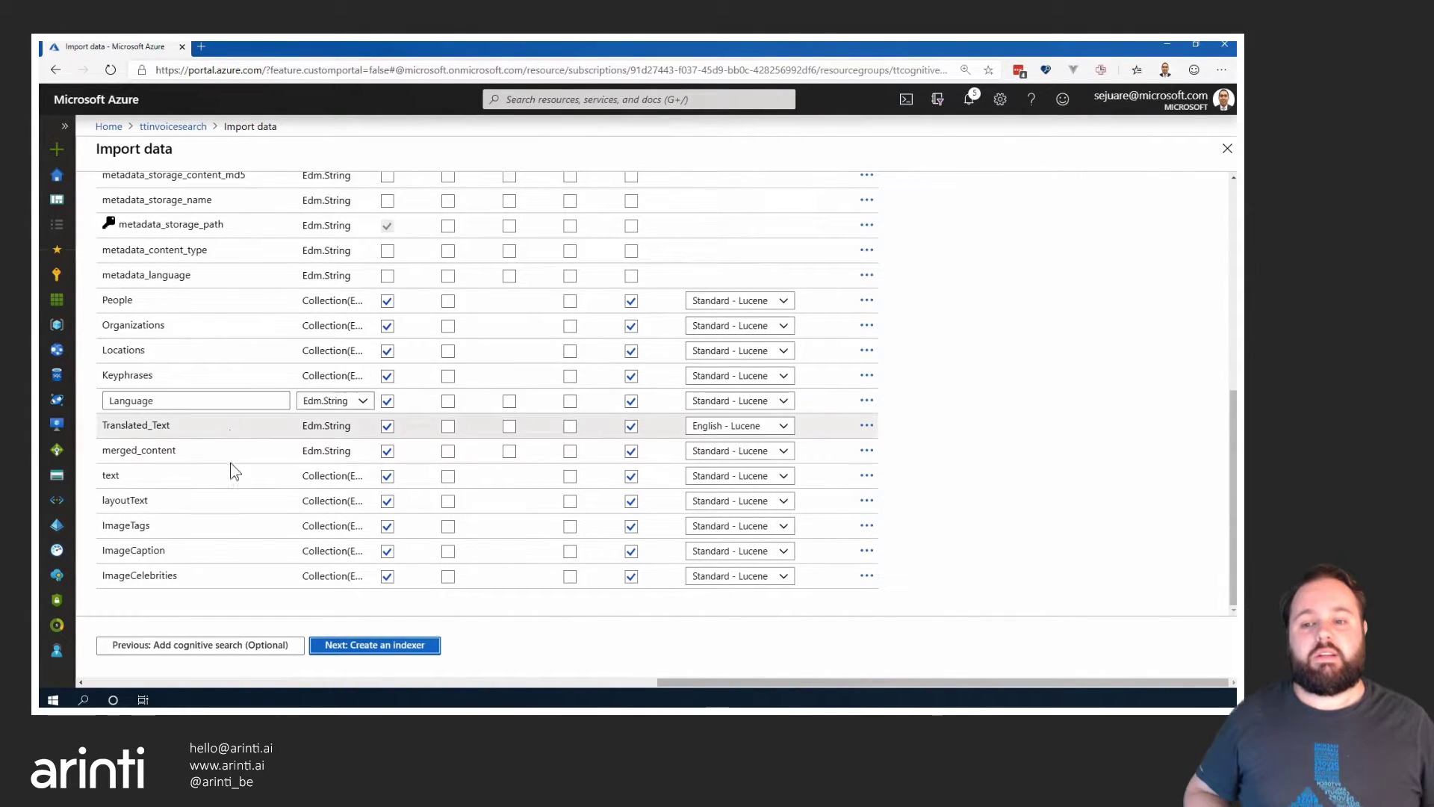
{"action": "left_click", "coordinate": [358, 644]}
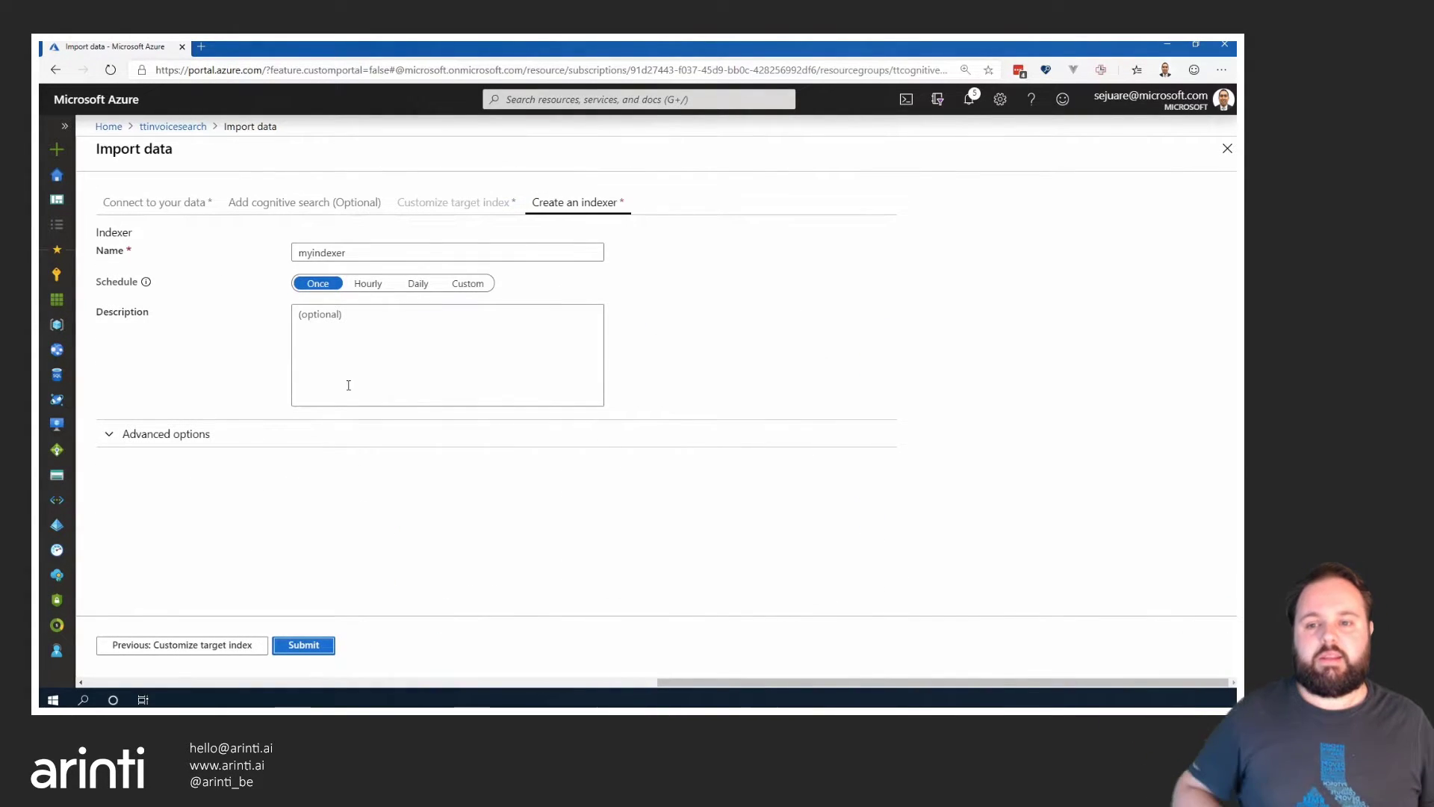
Name the indexer mytestindexer, review its advanced options without changing them, and submit the data import
{"action": "double_click", "coordinate": [358, 254]}
{"action": "type", "text": "my"}
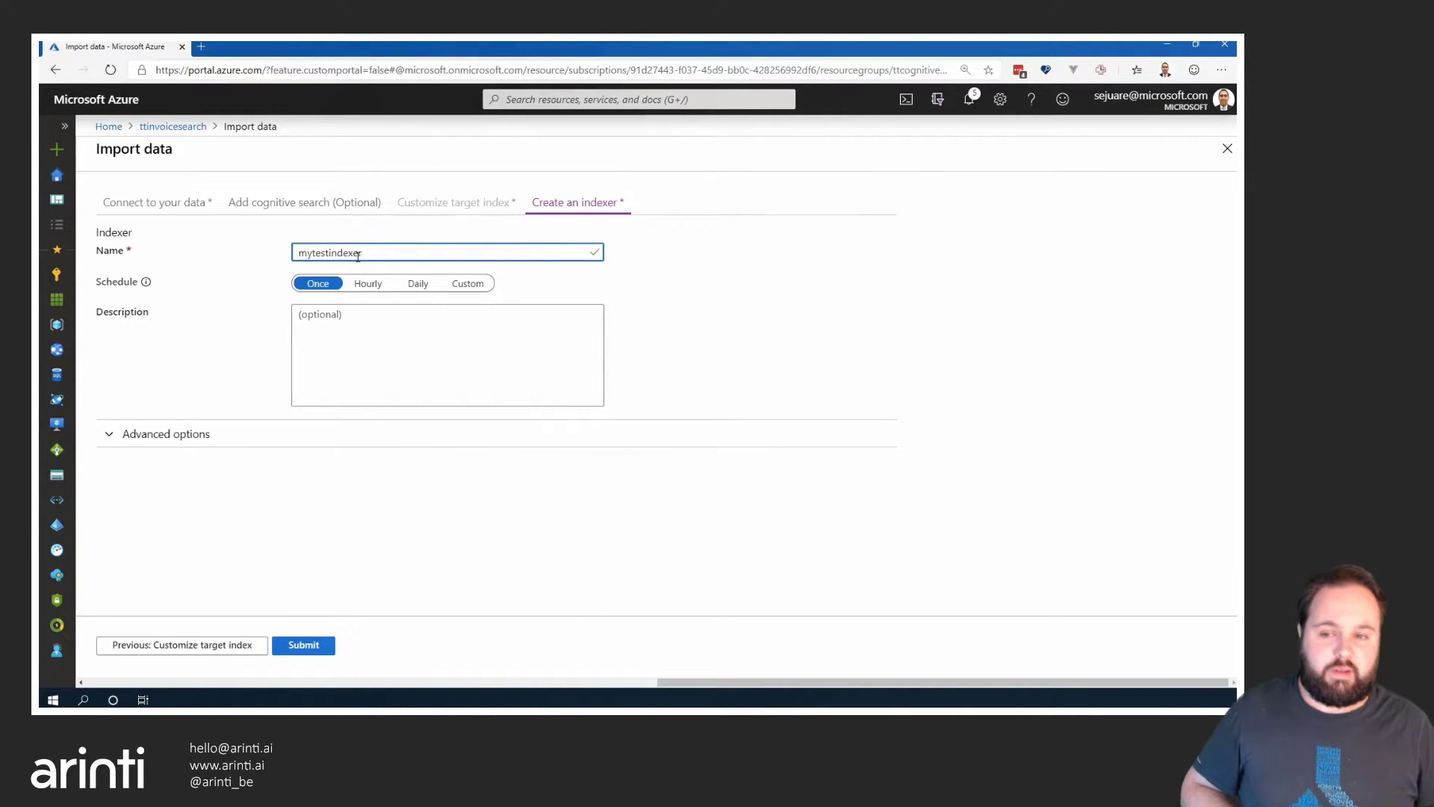
{"action": "left_click", "coordinate": [199, 437]}
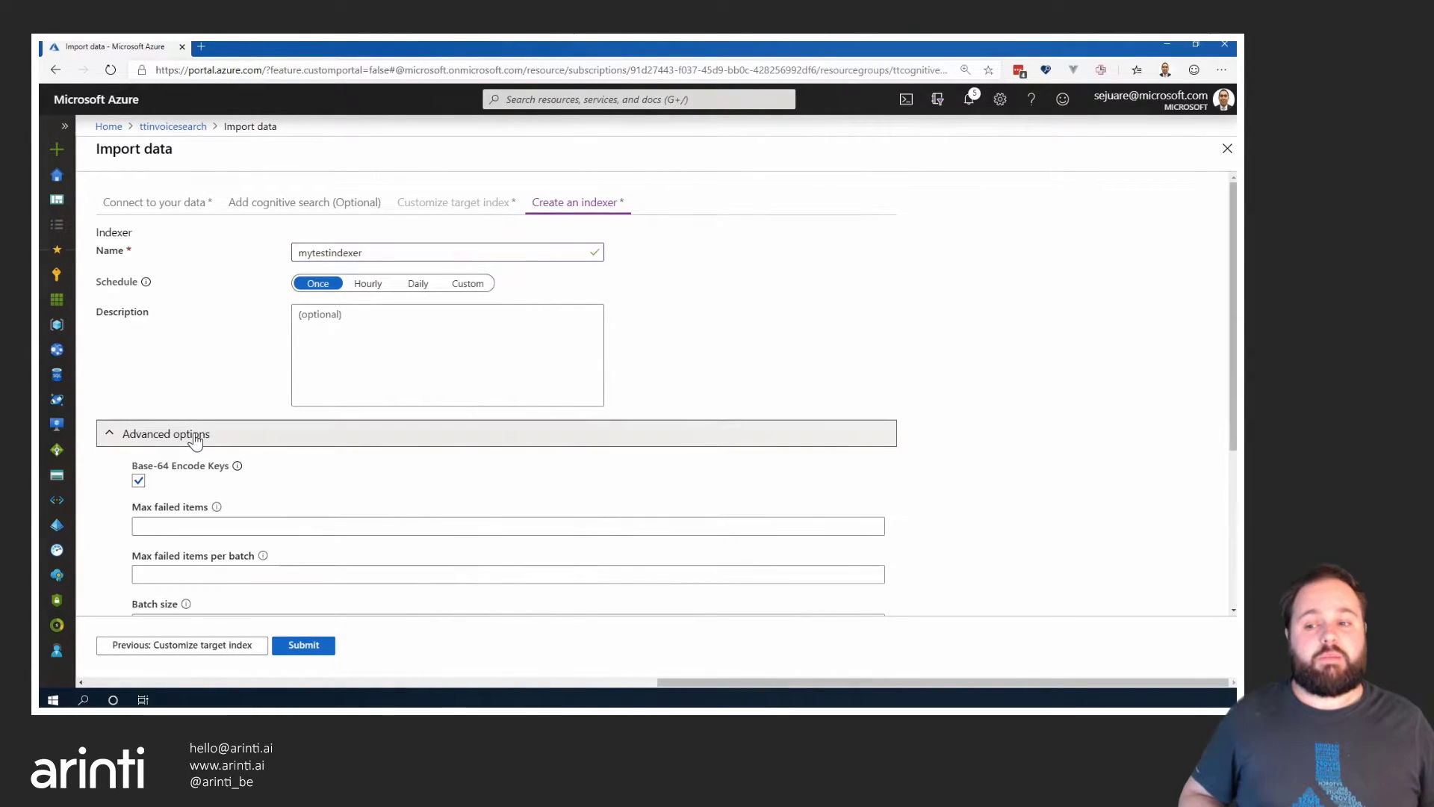
{"action": "scroll", "coordinate": [197, 441], "scroll_direction": "down", "scroll_amount": 3}
{"action": "scroll", "coordinate": [195, 439], "scroll_direction": "down", "scroll_amount": 1}
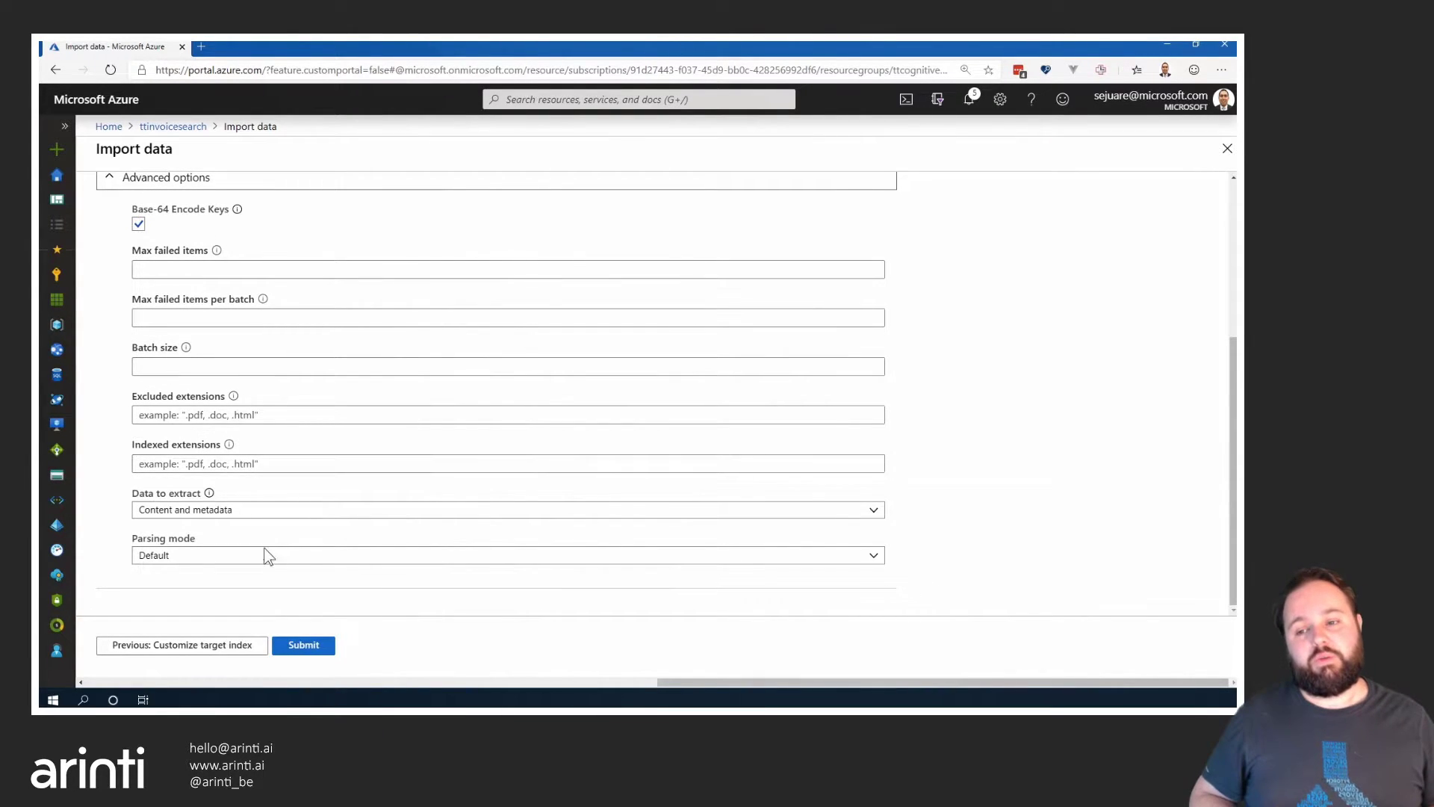
{"action": "left_click", "coordinate": [298, 649]}
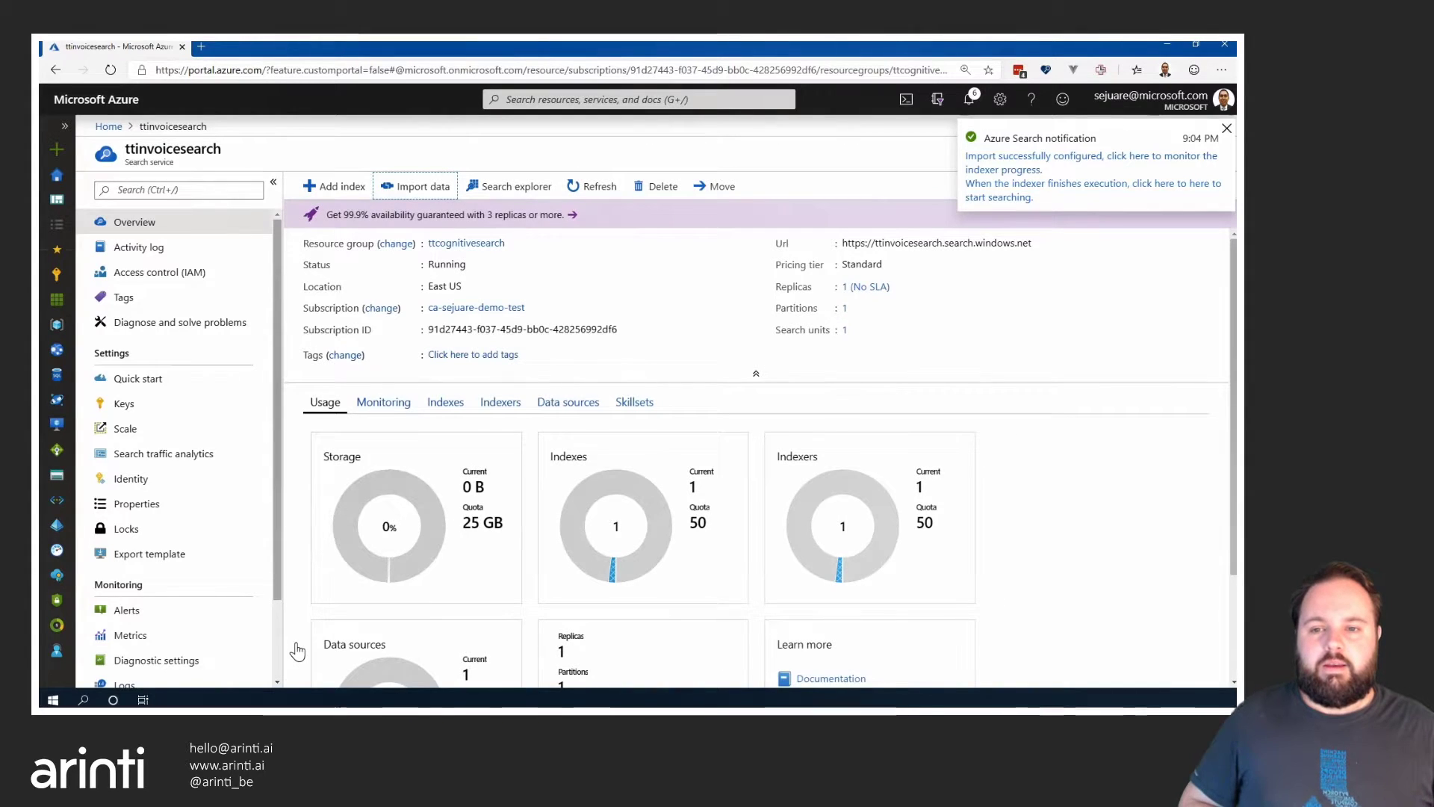
Check the search service's indexes, indexers and skillsets, and refresh the index list to follow the import's progress
{"action": "left_click", "coordinate": [445, 407]}
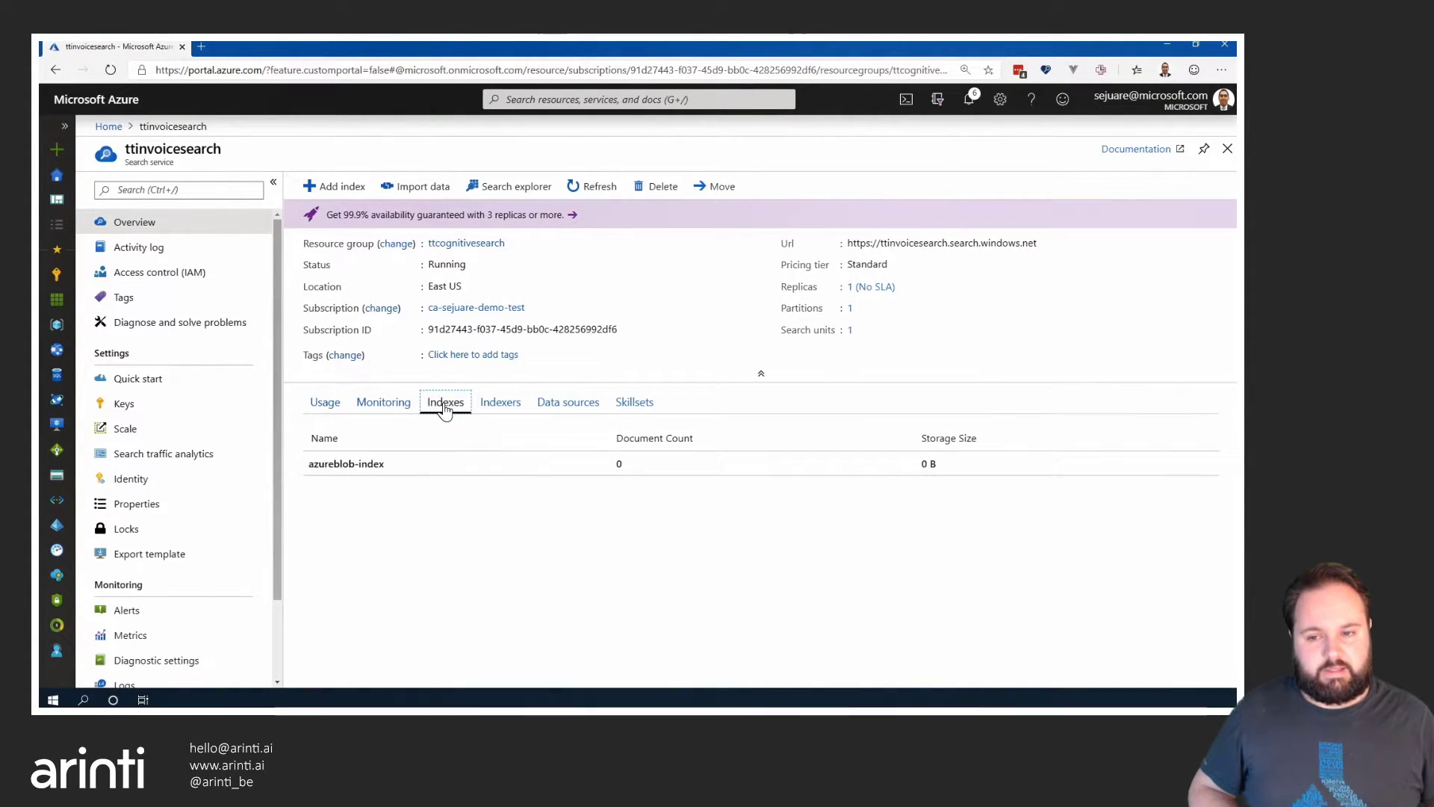
{"action": "left_click", "coordinate": [496, 405]}
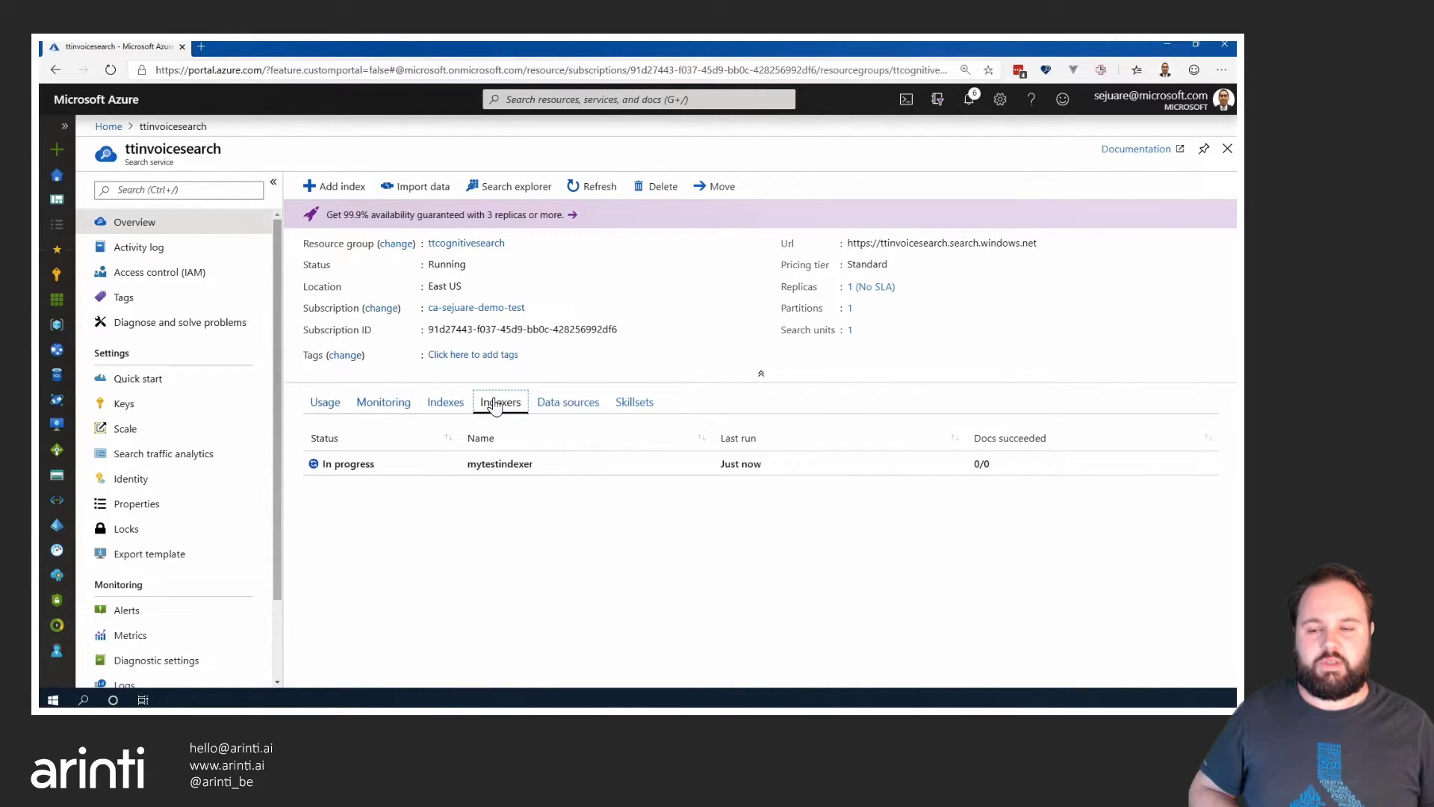
{"action": "left_click", "coordinate": [633, 404]}
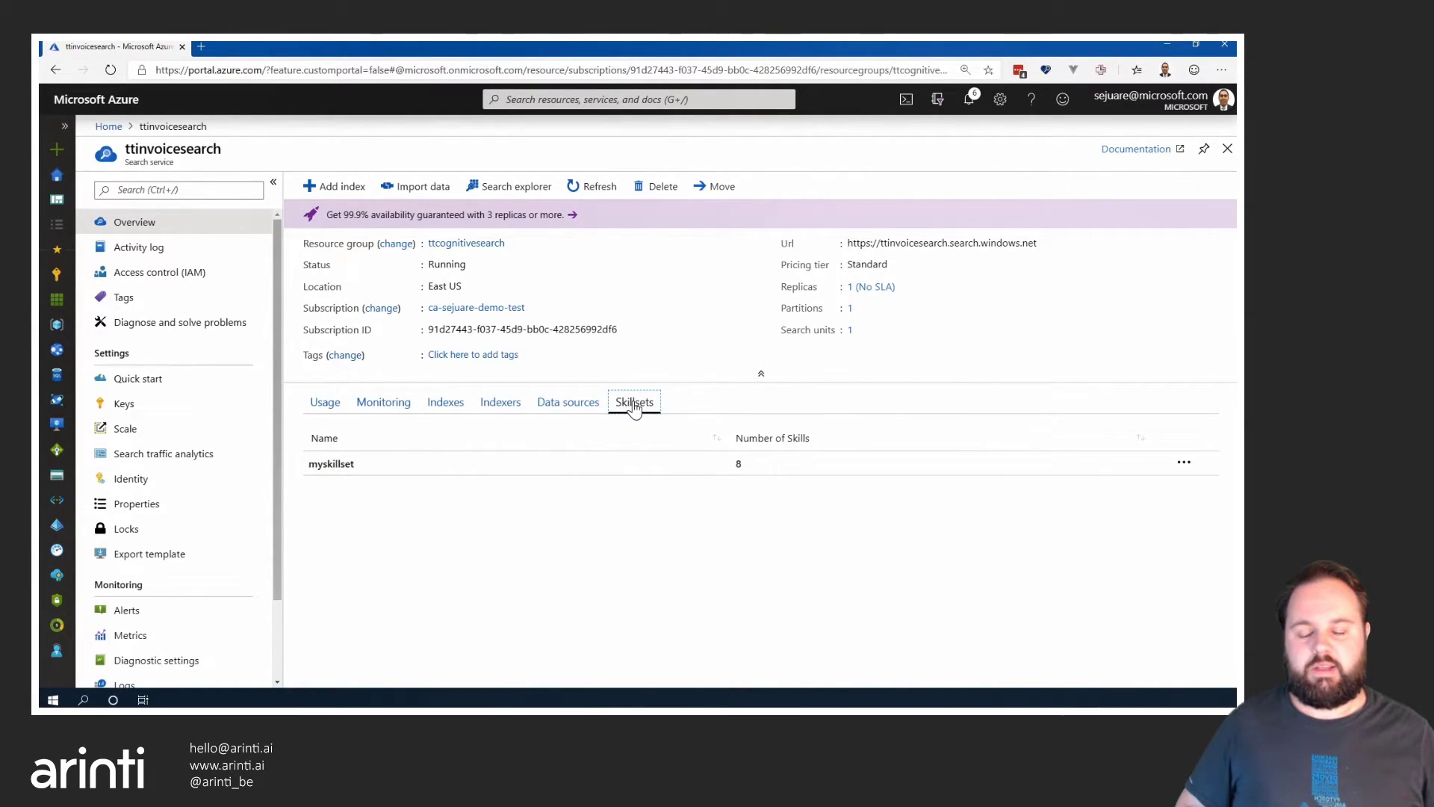
{"action": "left_click", "coordinate": [458, 405]}
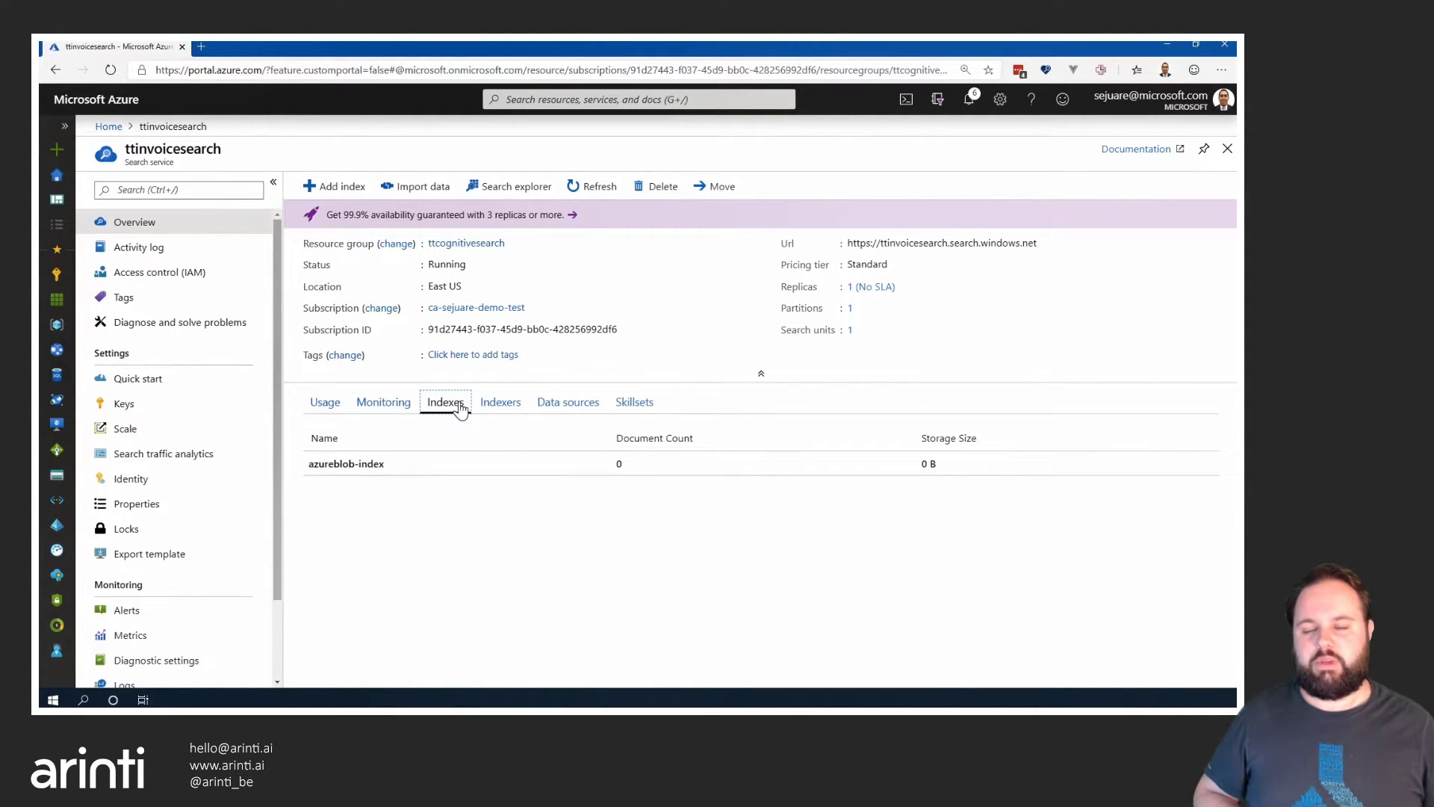
{"action": "left_click", "coordinate": [579, 188]}
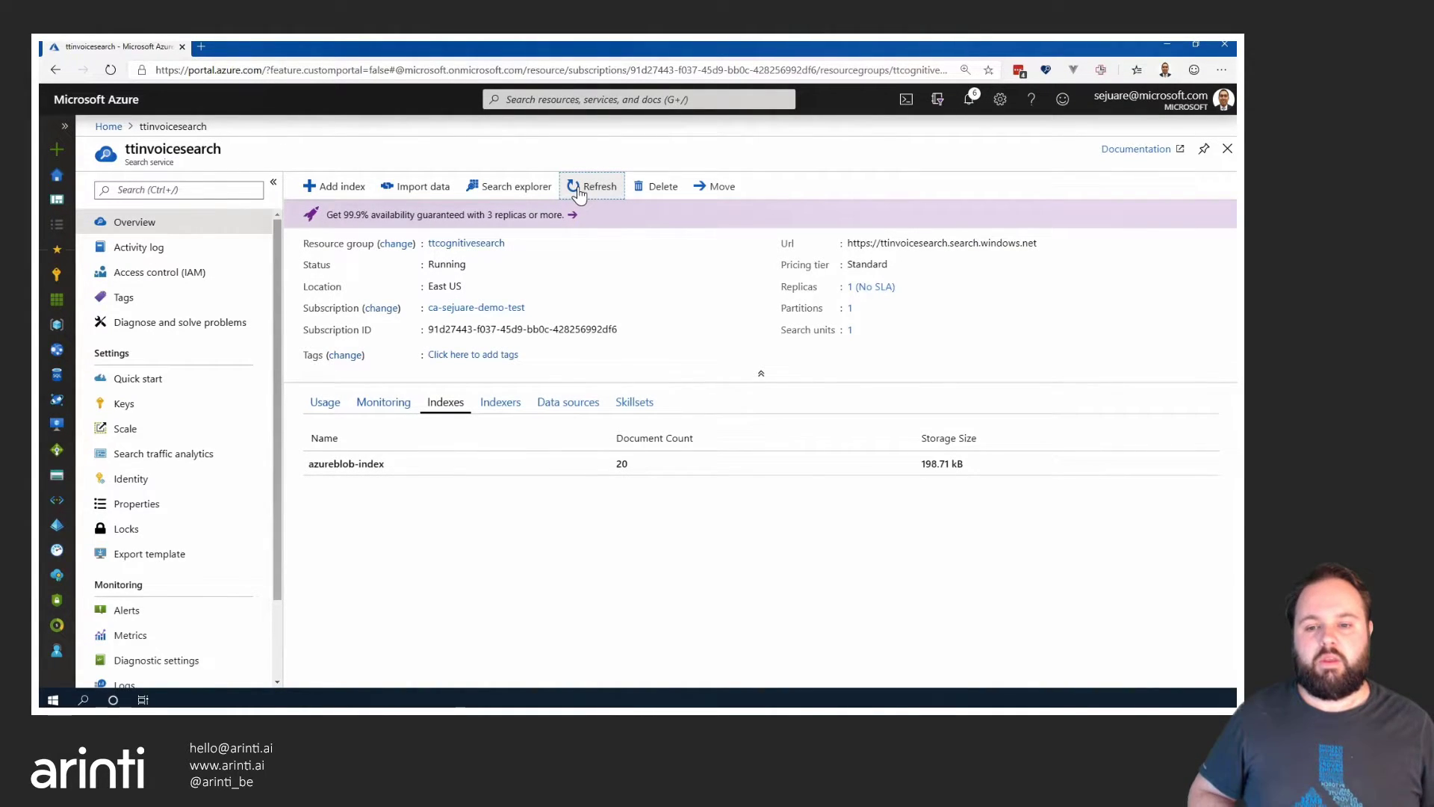
Query azureblob-index for all documents with * and examine the extracted people, organizations, locations, key phrases and merged content
{"action": "left_click", "coordinate": [355, 465]}
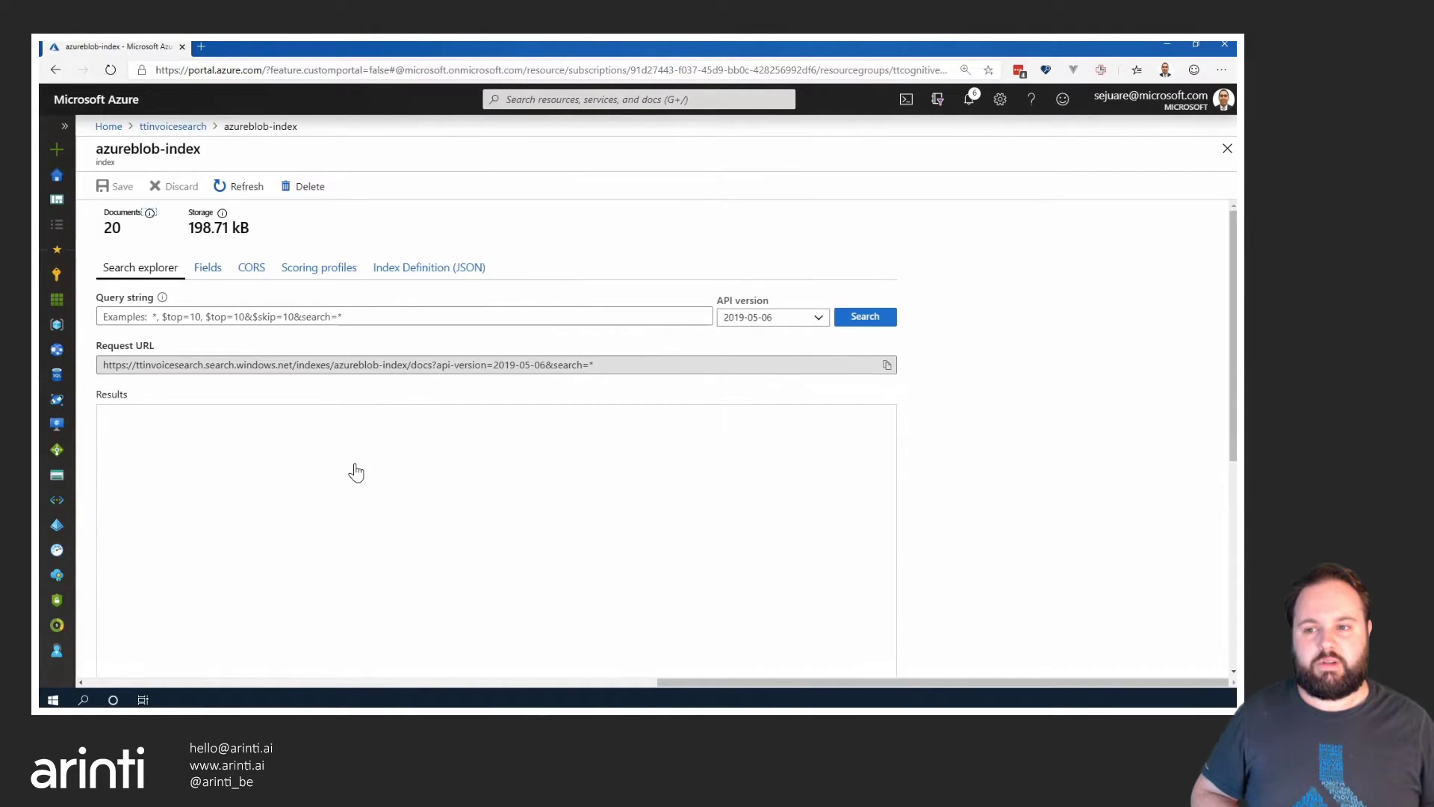
{"action": "left_click", "coordinate": [379, 321]}
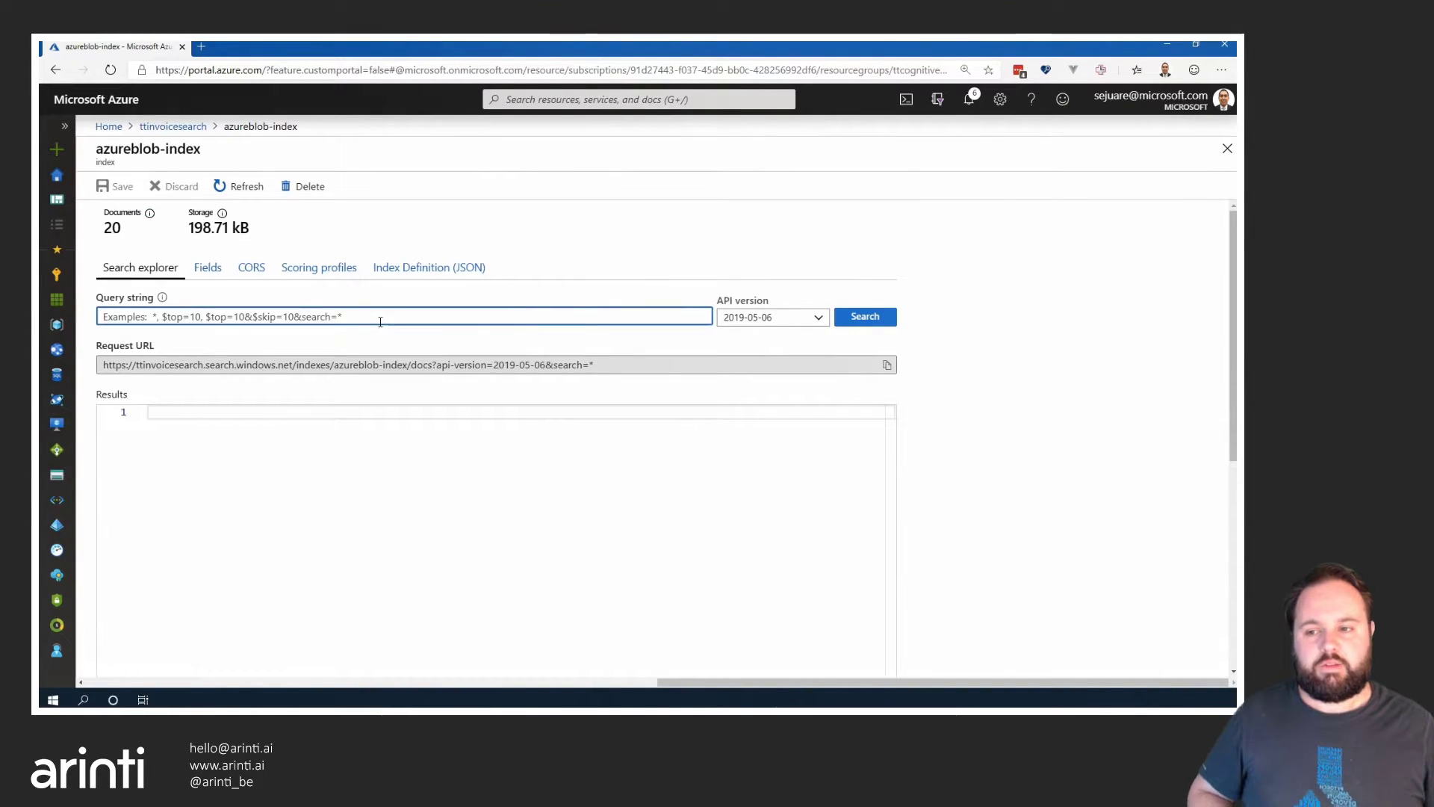
{"action": "type", "text": "*"}
{"action": "key", "text": "Return"}
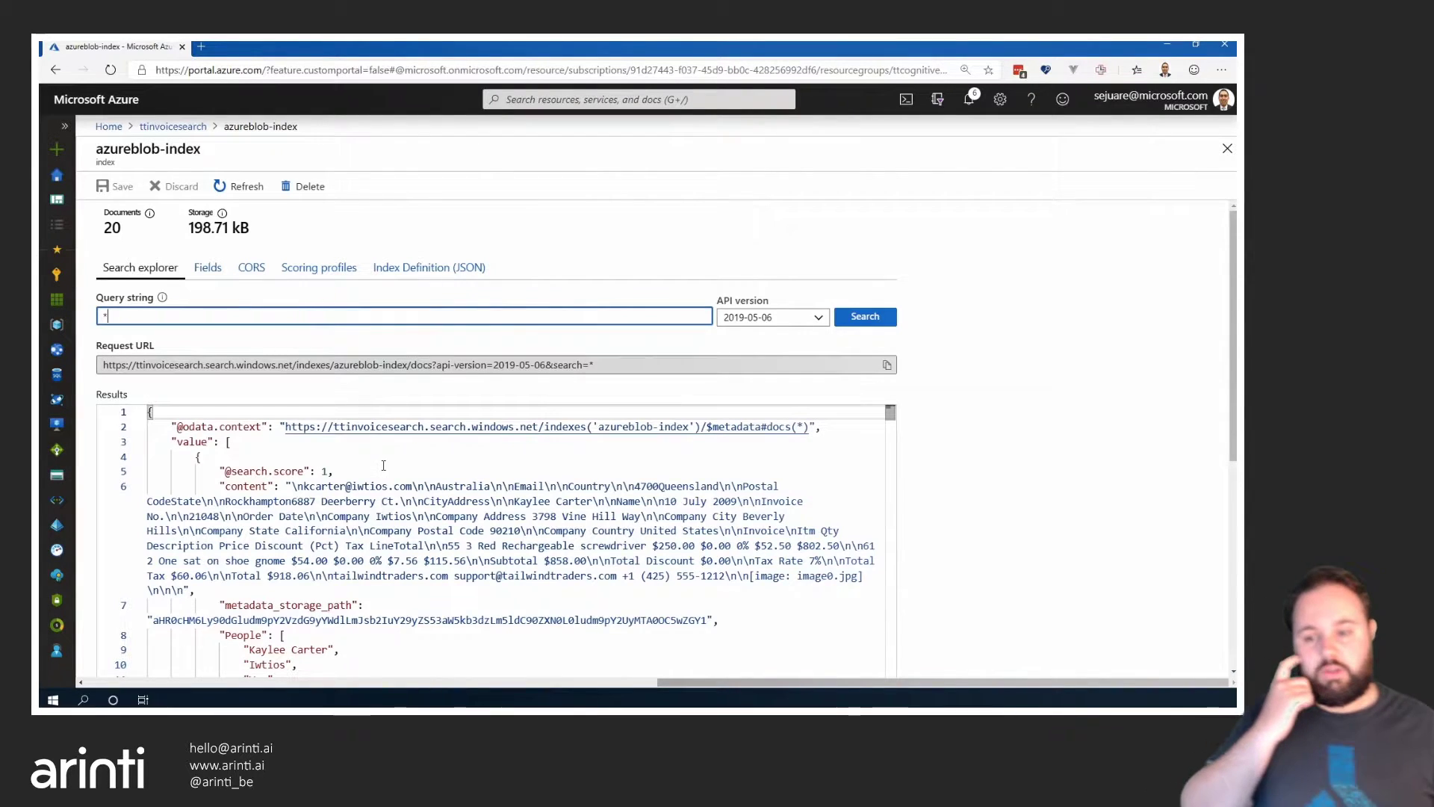
{"action": "scroll", "coordinate": [383, 466], "scroll_direction": "down", "scroll_amount": 2}
{"action": "scroll", "coordinate": [383, 466], "scroll_direction": "down", "scroll_amount": 4}
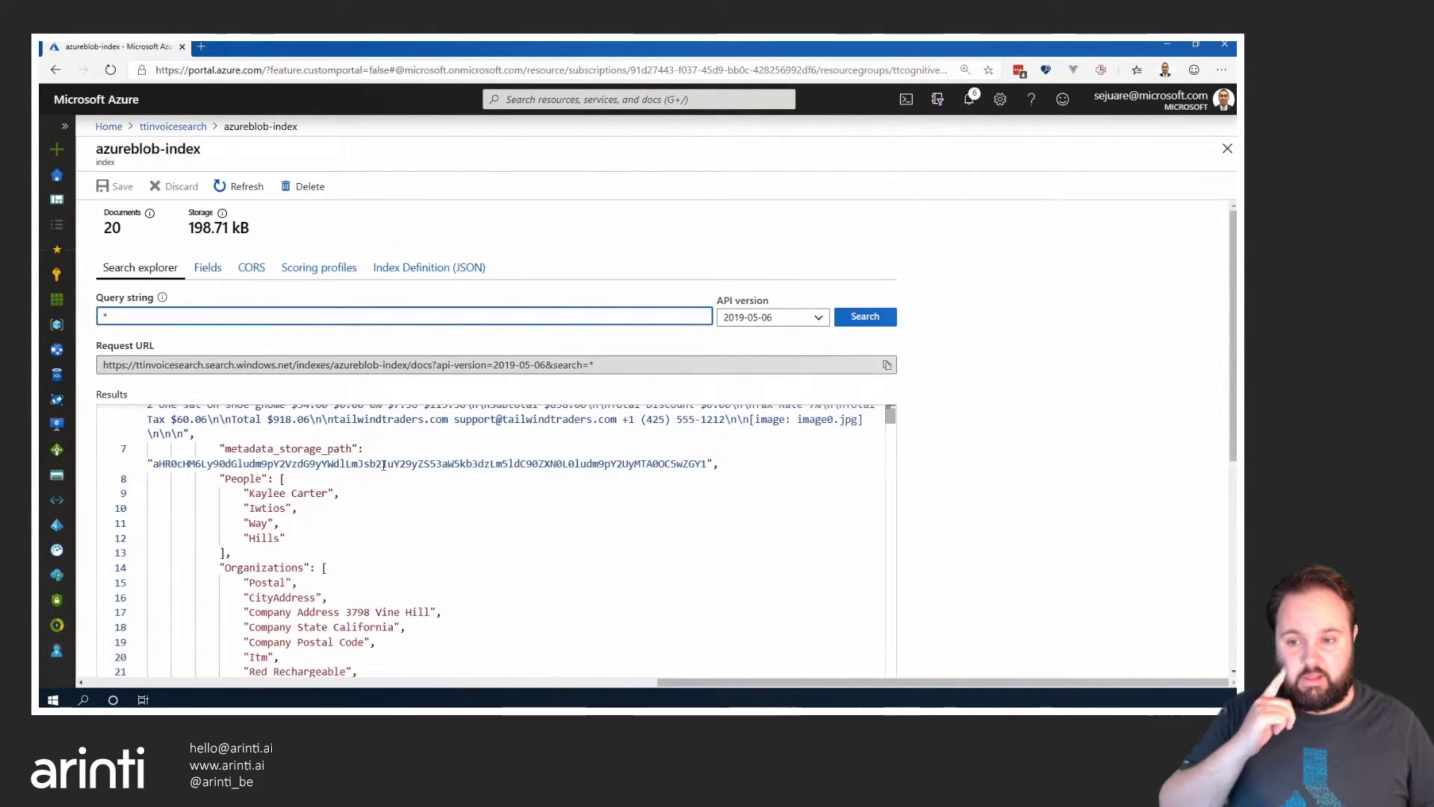
{"action": "scroll", "coordinate": [383, 465], "scroll_direction": "down", "scroll_amount": 8}
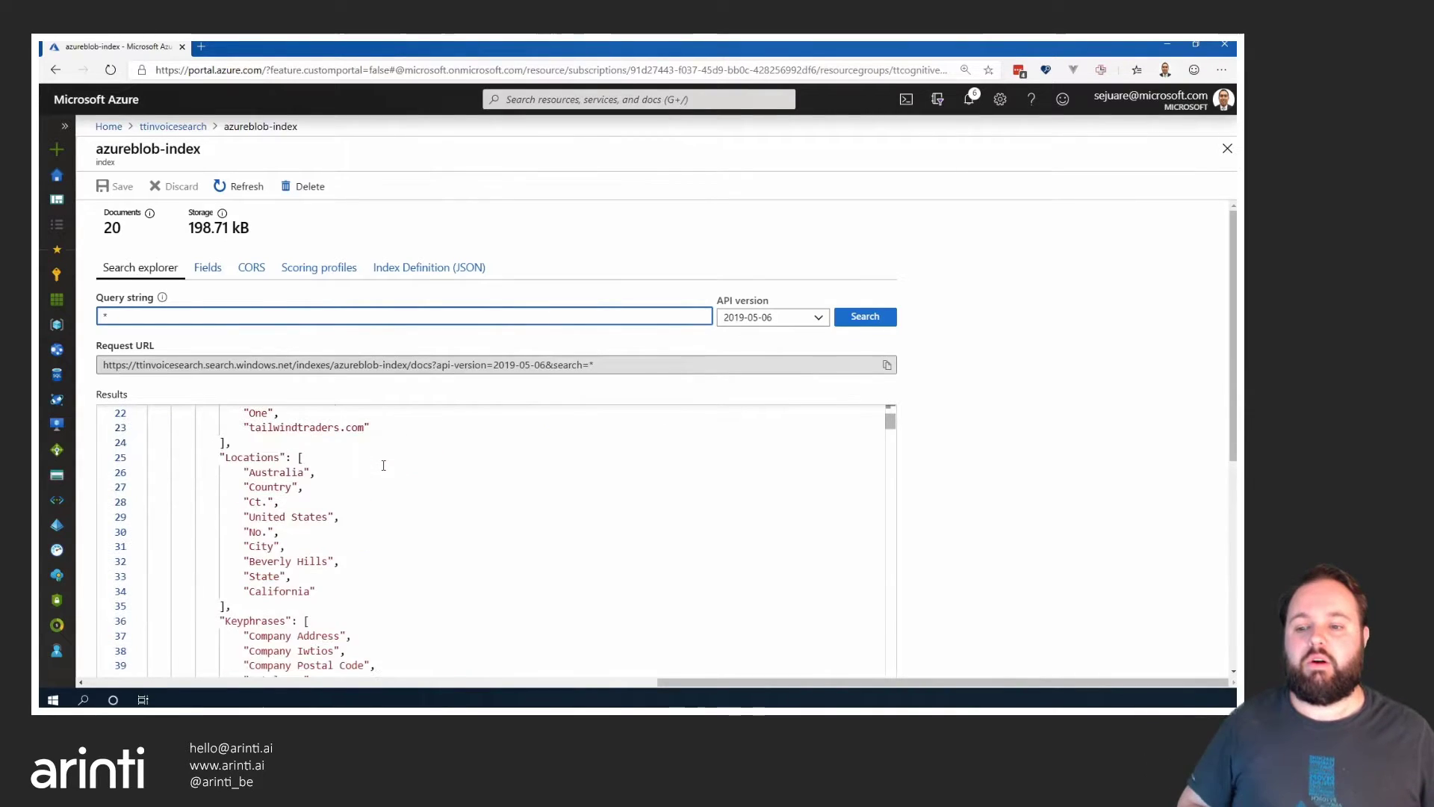
{"action": "scroll", "coordinate": [383, 465], "scroll_direction": "down", "scroll_amount": 8}
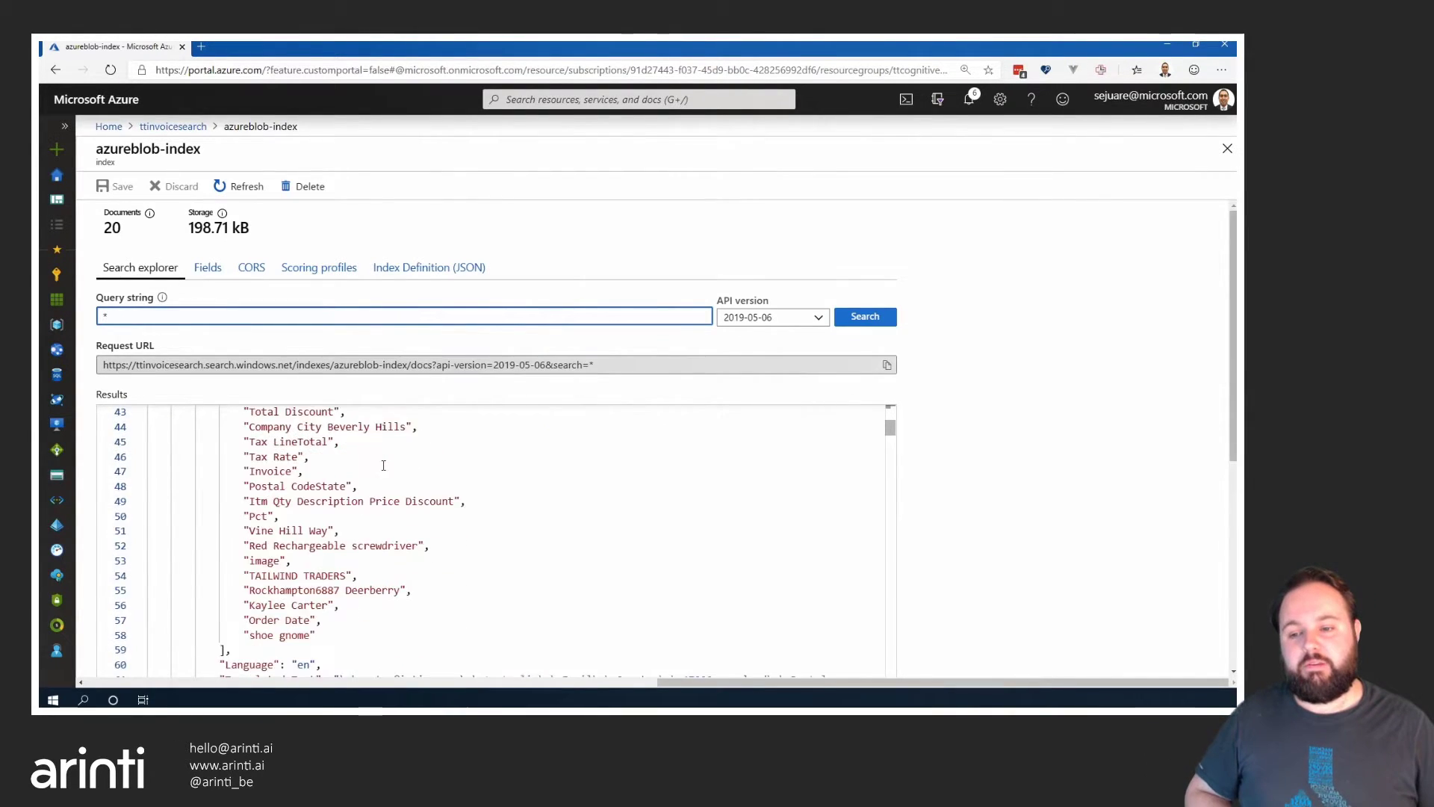
{"action": "scroll", "coordinate": [383, 465], "scroll_direction": "down", "scroll_amount": 6}
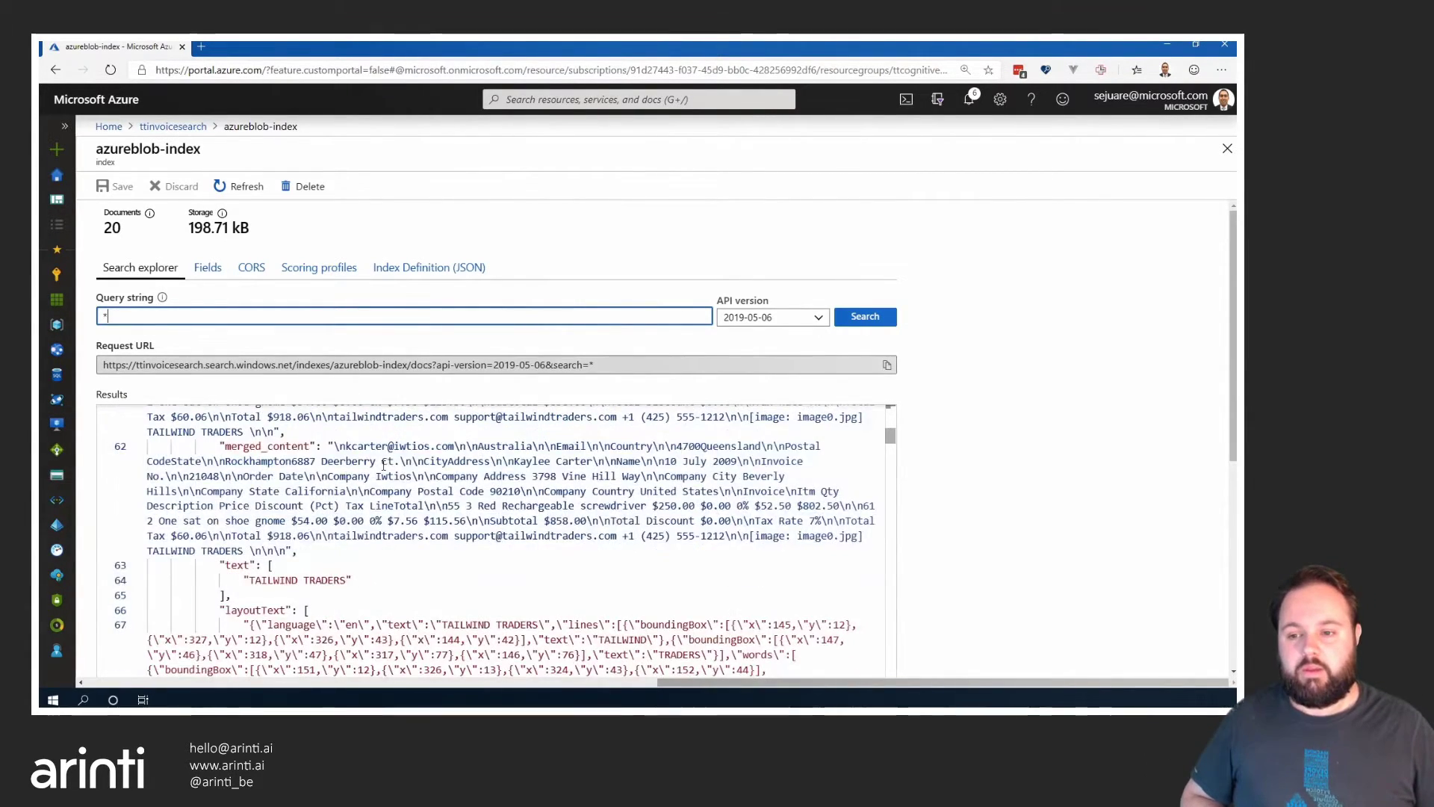
{"action": "scroll", "coordinate": [384, 465], "scroll_direction": "down", "scroll_amount": 8}
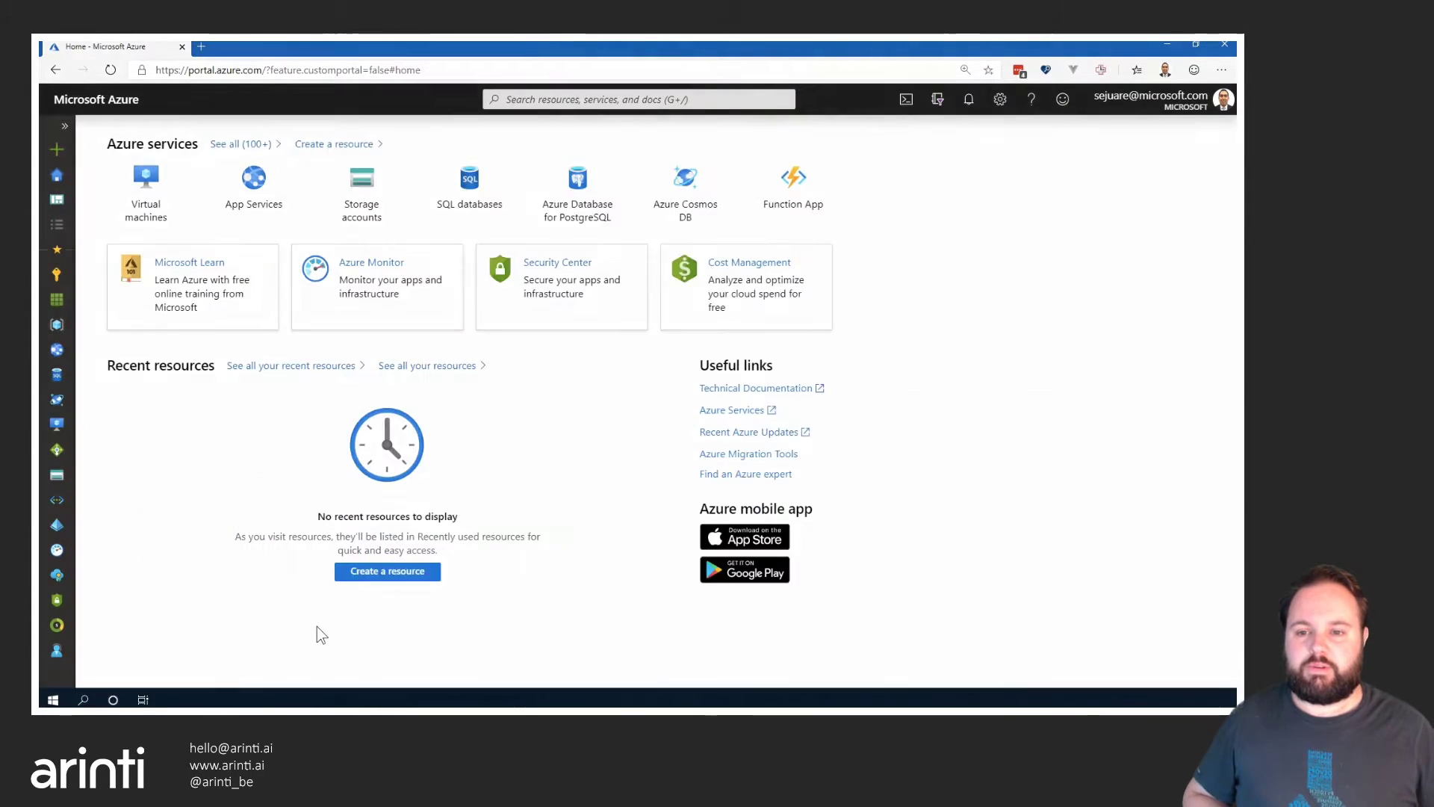
{"action": "left_click", "coordinate": [390, 573]}
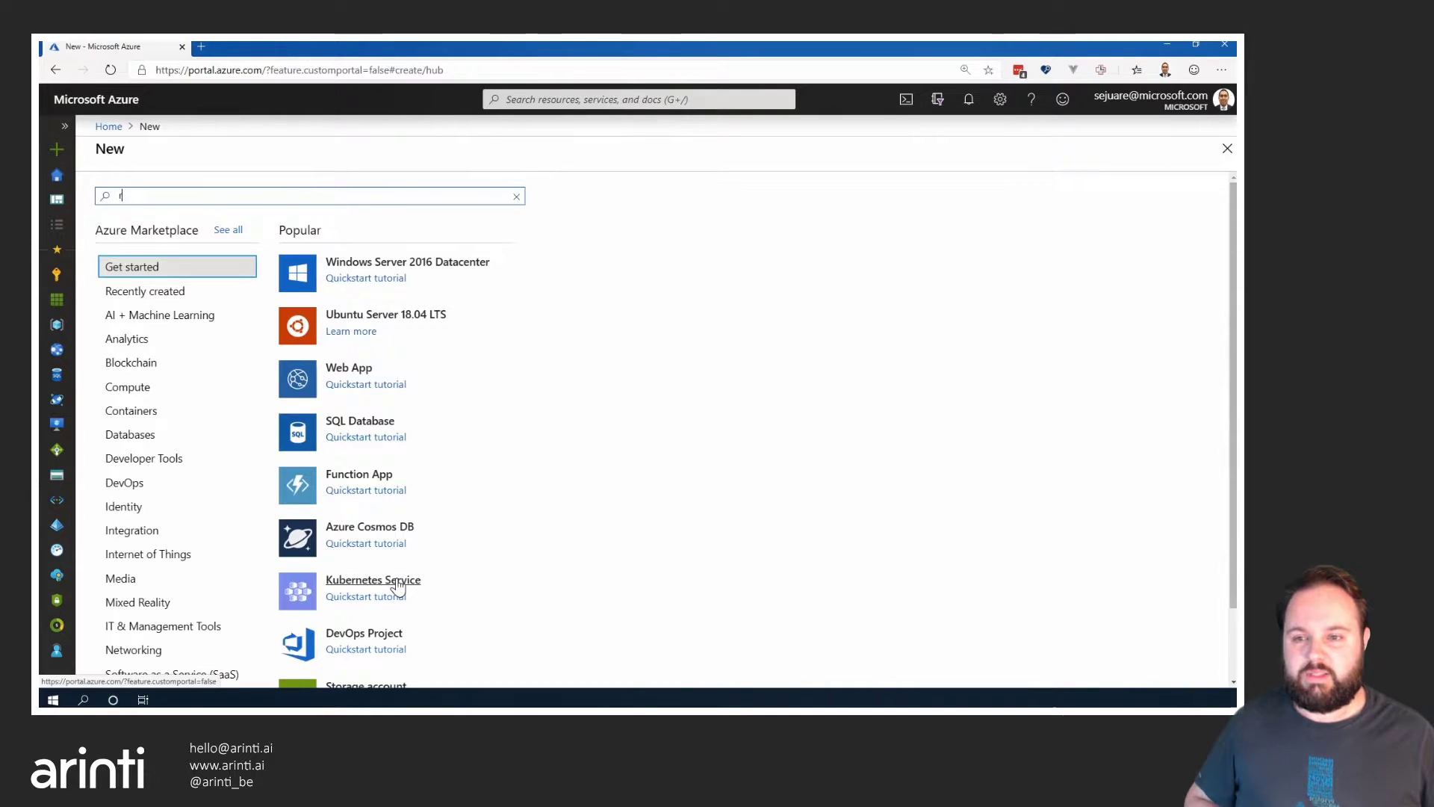
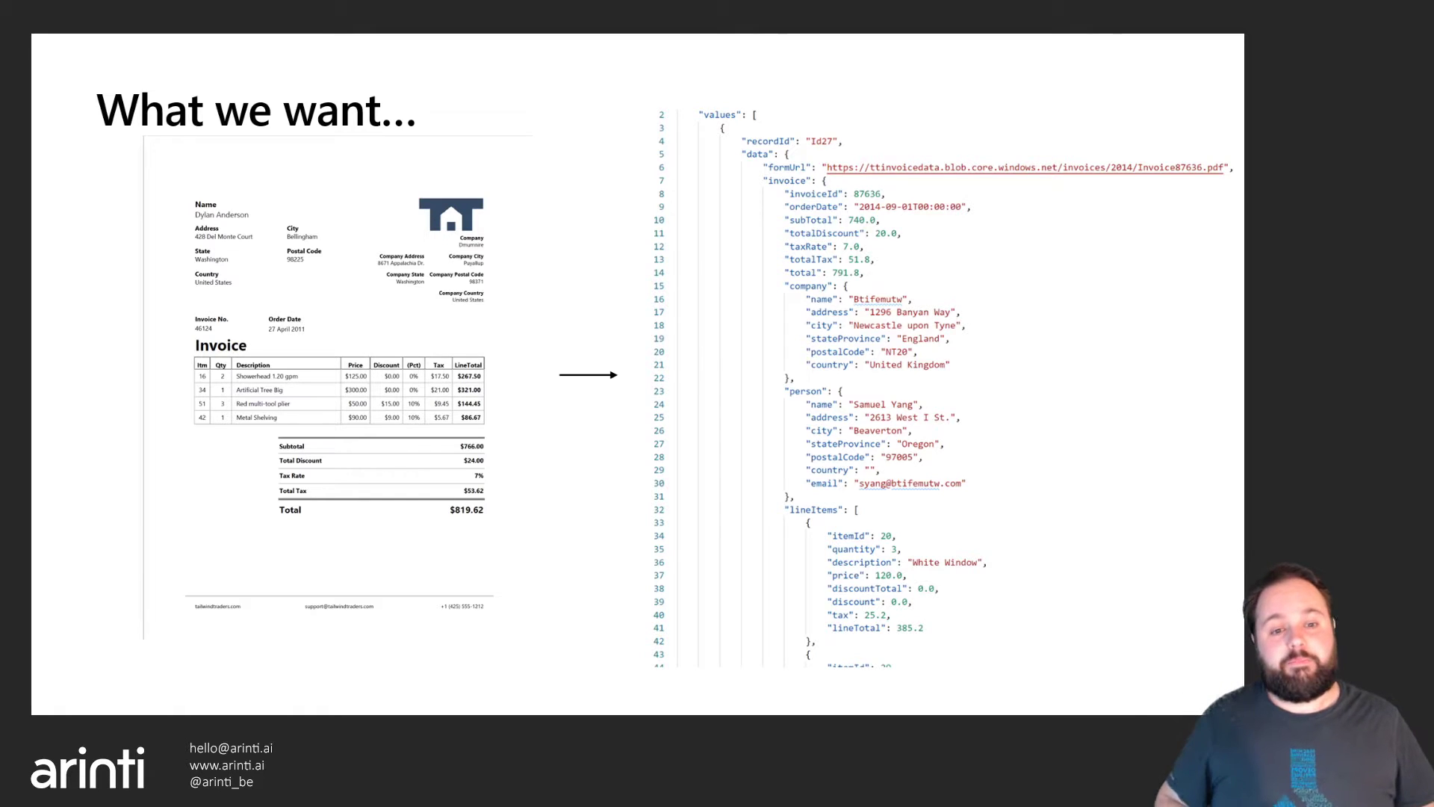
{"action": "key", "text": "Right"}
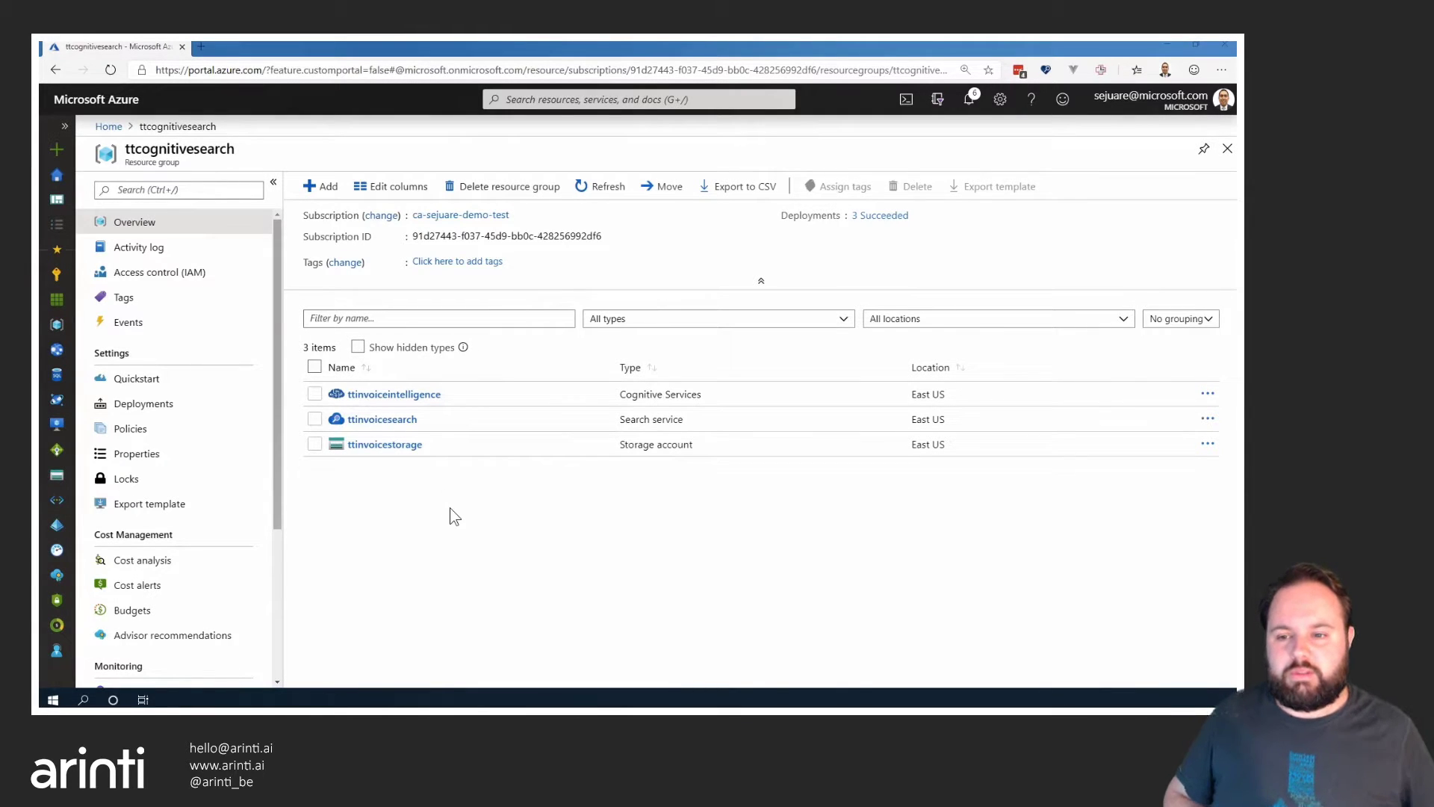
Create a private blob container named train in the ttinvoicestorage storage account
{"action": "left_click", "coordinate": [385, 445]}
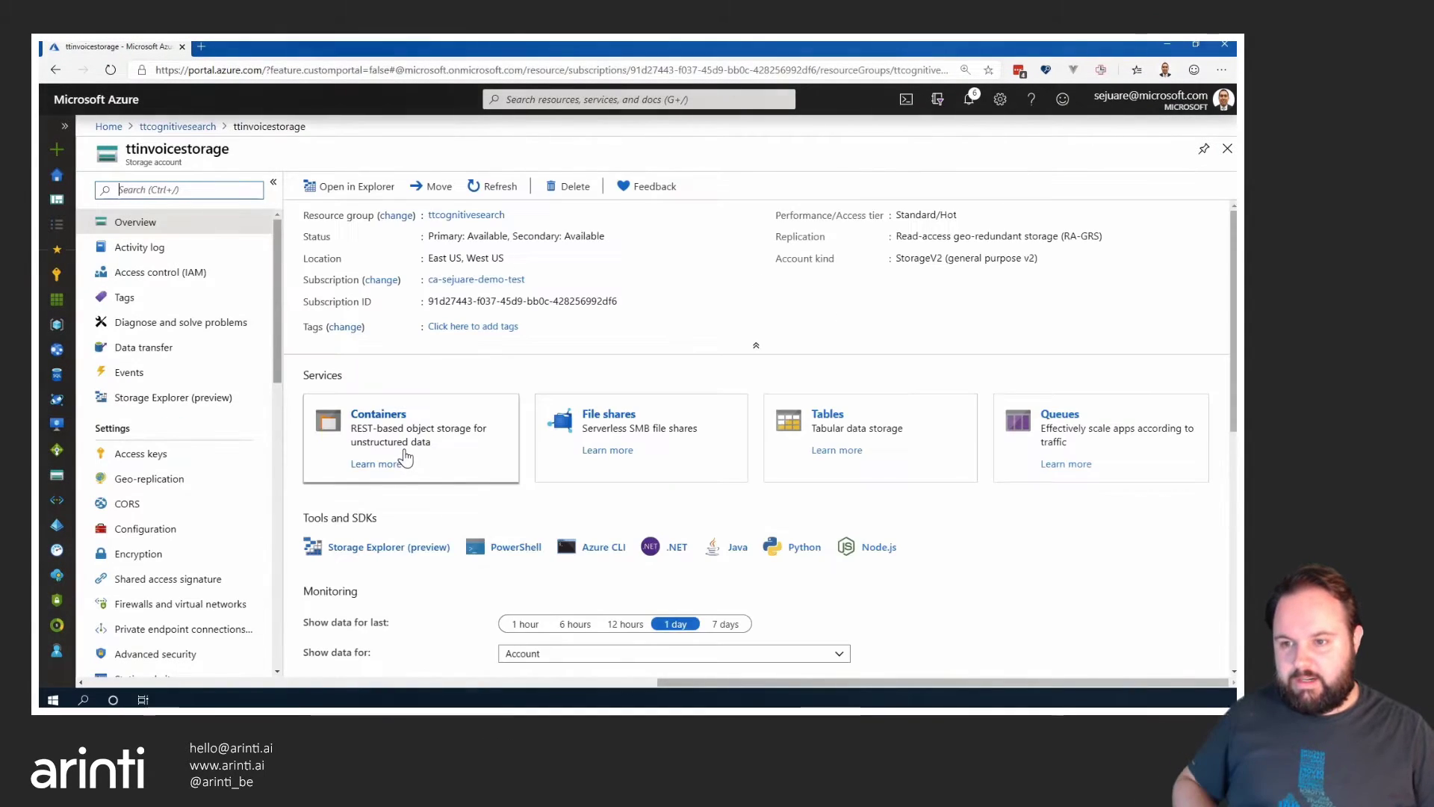
{"action": "left_click", "coordinate": [379, 416]}
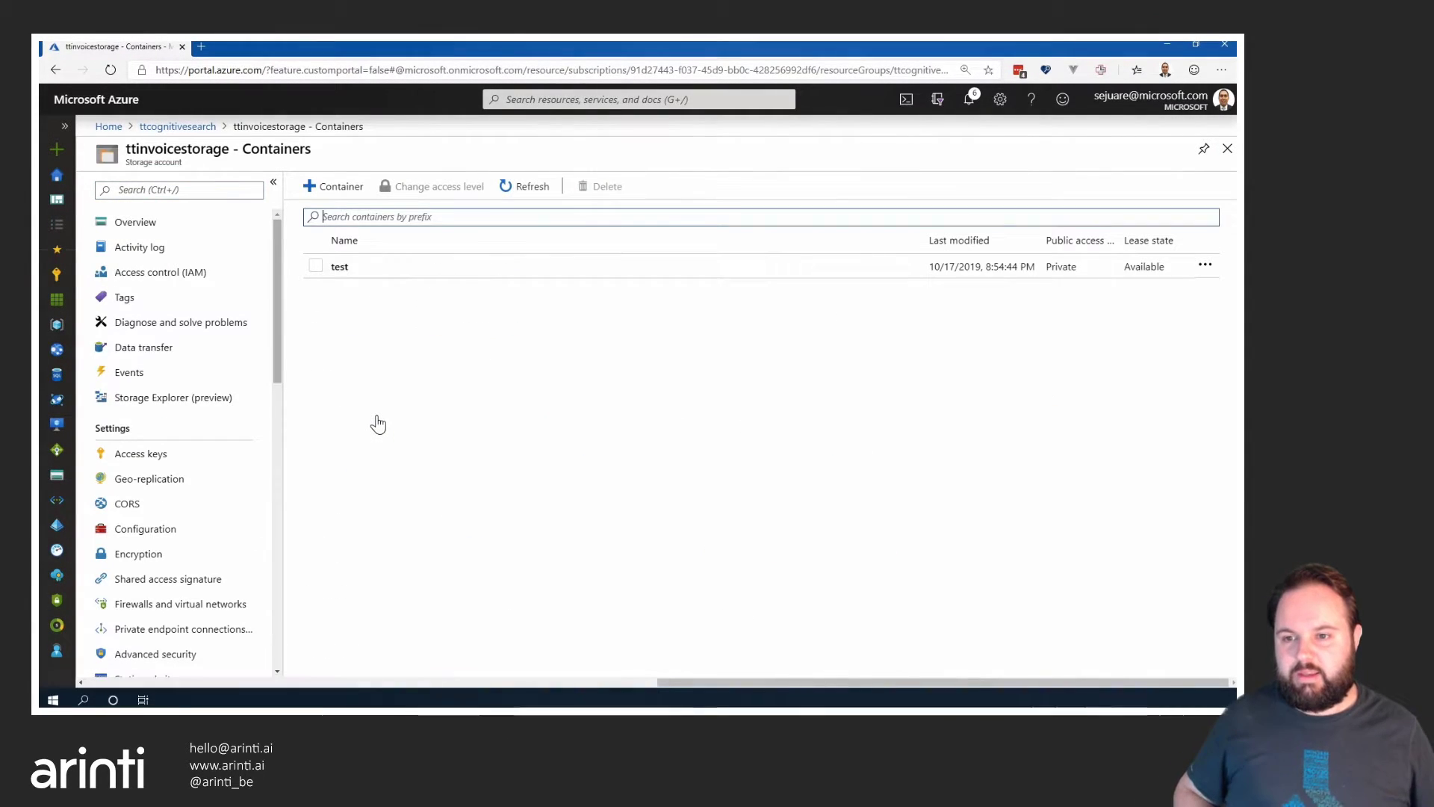
{"action": "left_click", "coordinate": [340, 188]}
{"action": "type", "text": "trai"}
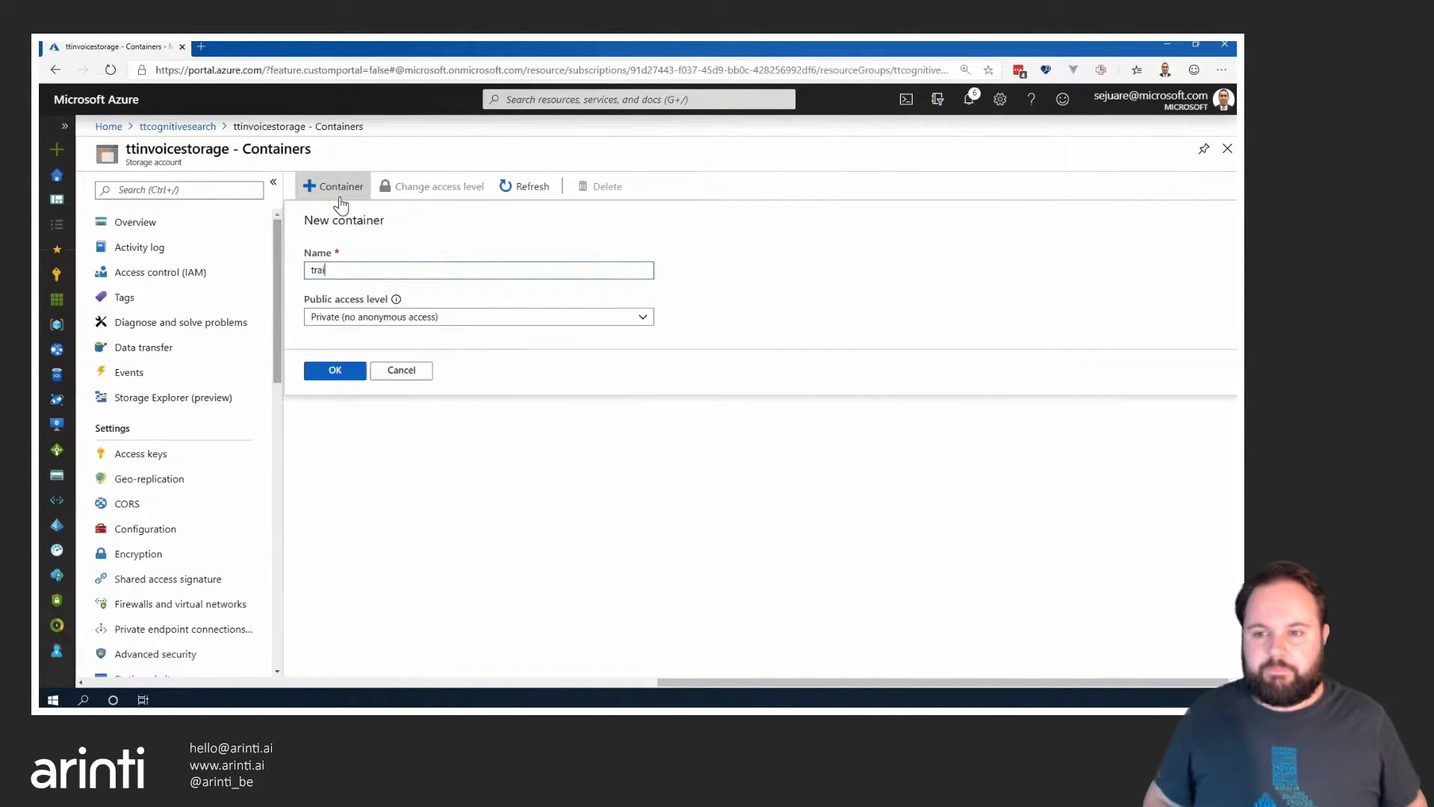
{"action": "type", "text": "n"}
{"action": "left_click", "coordinate": [333, 374]}
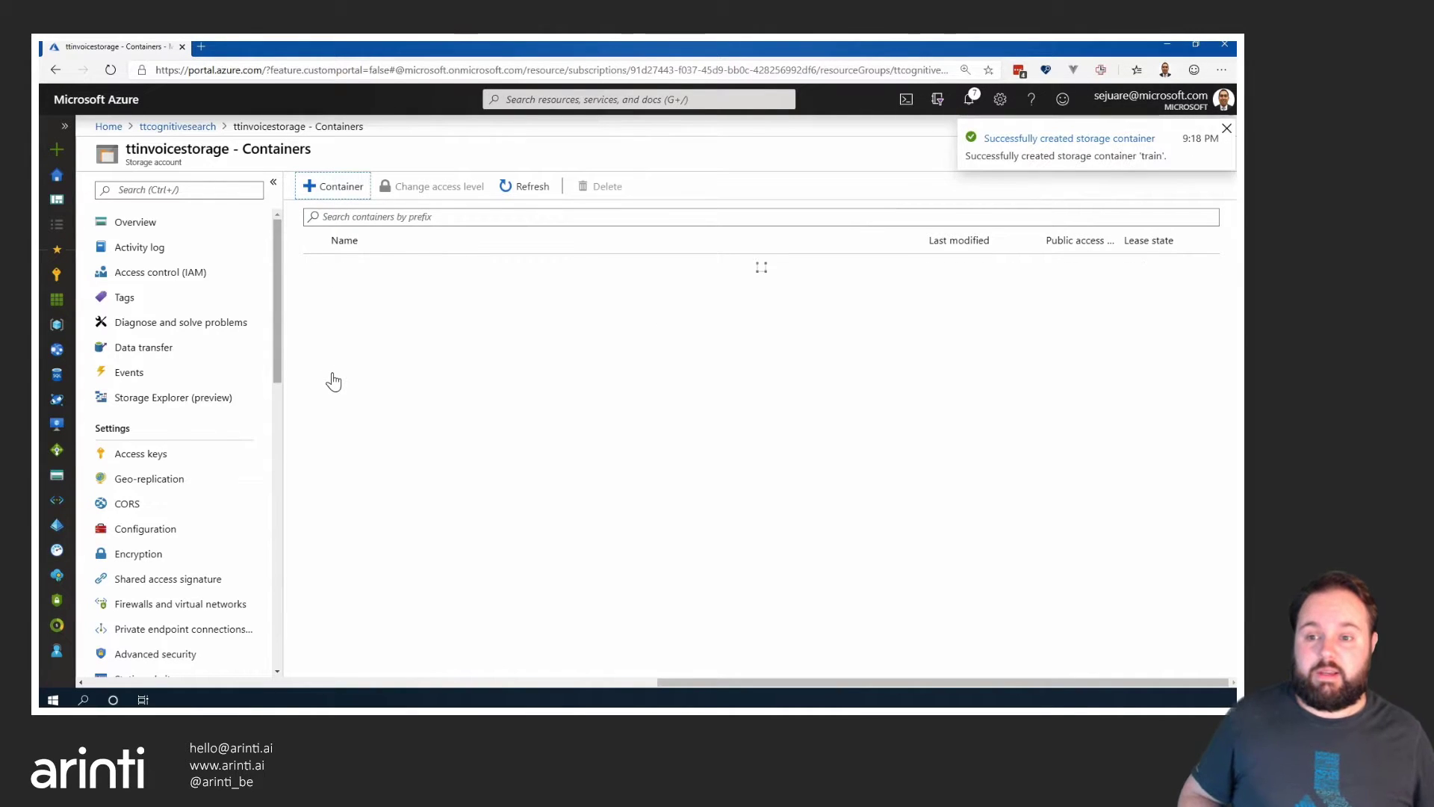
Switch to Azure Storage Explorer, refresh the blob containers of ttinvoicestorage, and open the train container
{"action": "key", "text": "alt+Tab"}
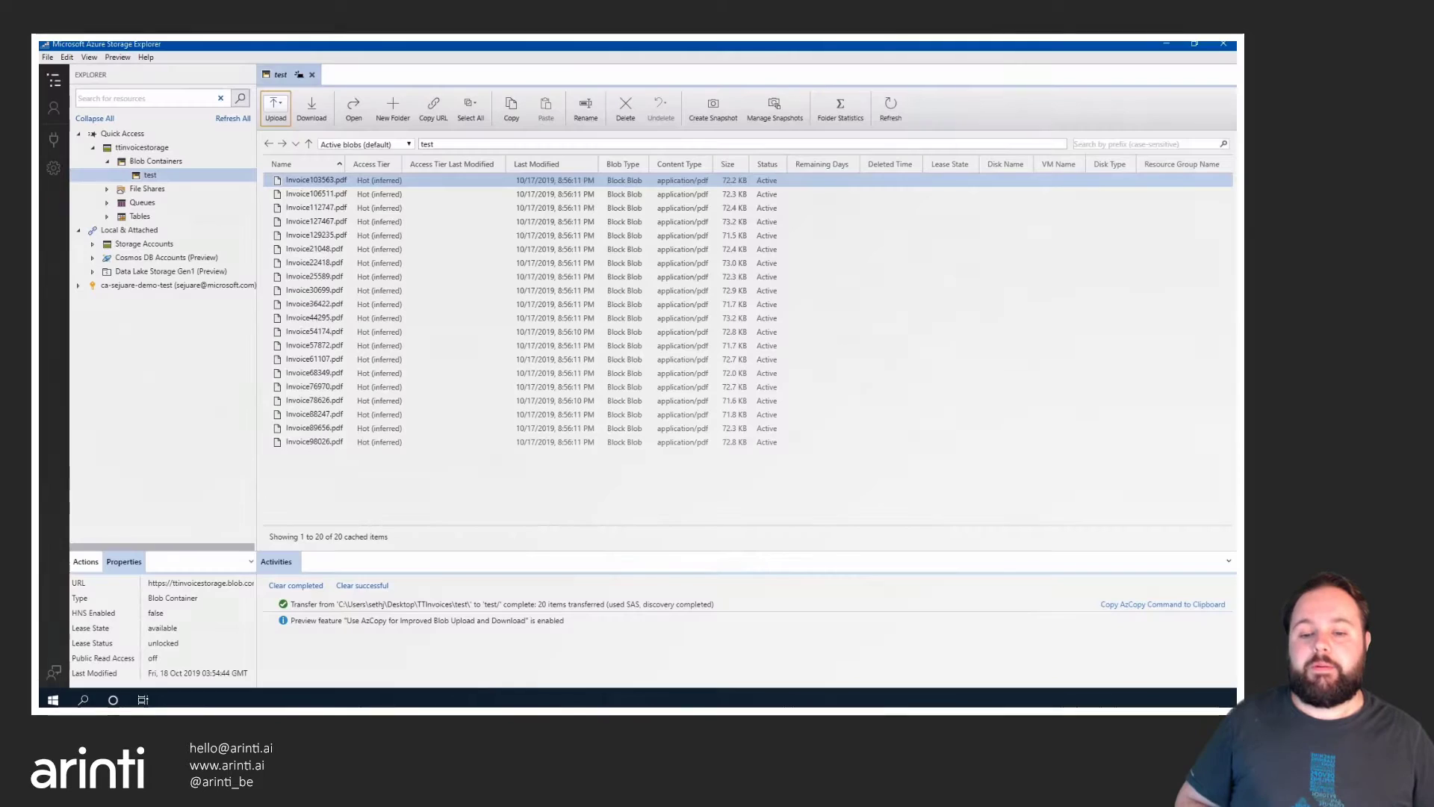
{"action": "left_click", "coordinate": [155, 159]}
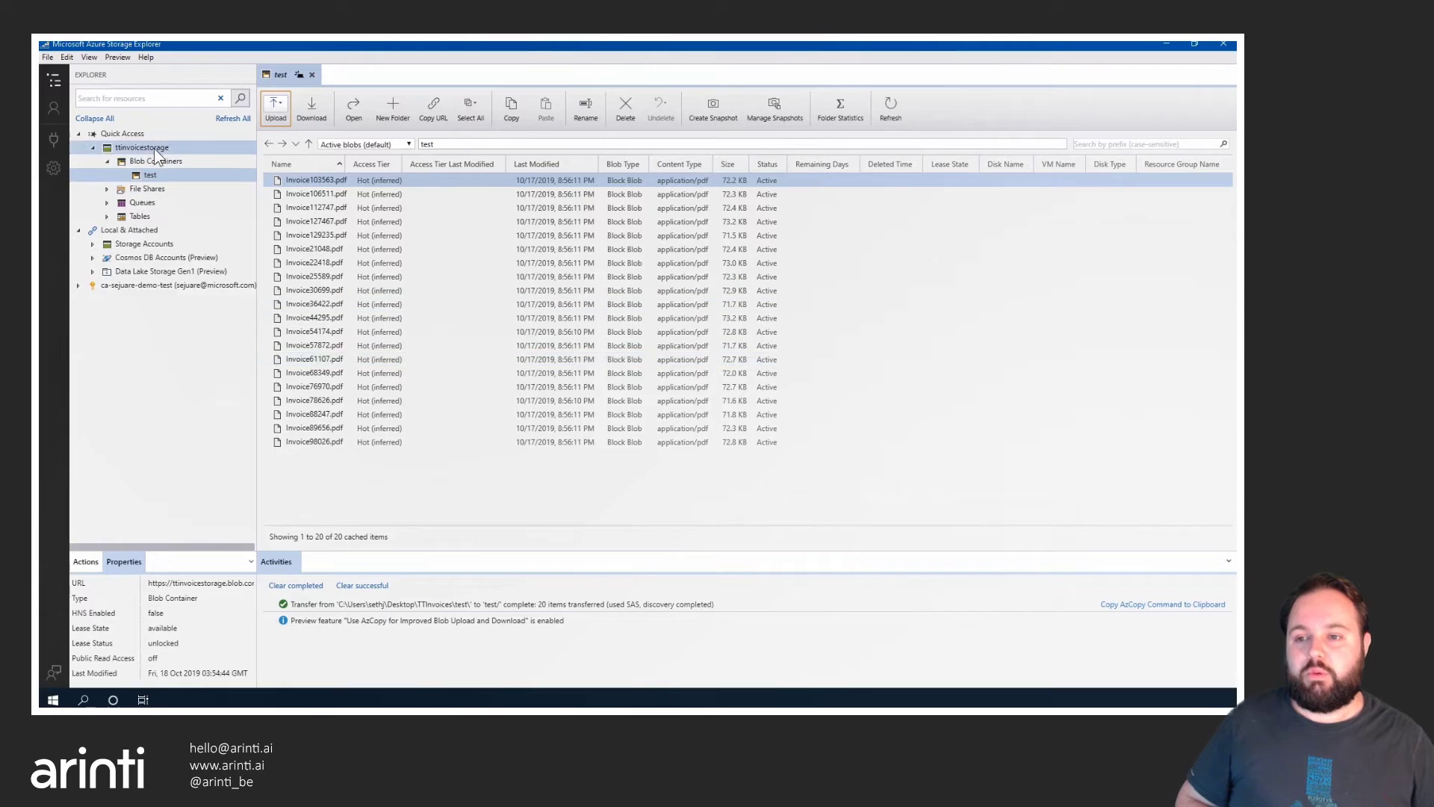
{"action": "right_click", "coordinate": [155, 158]}
{"action": "left_click", "coordinate": [184, 245]}
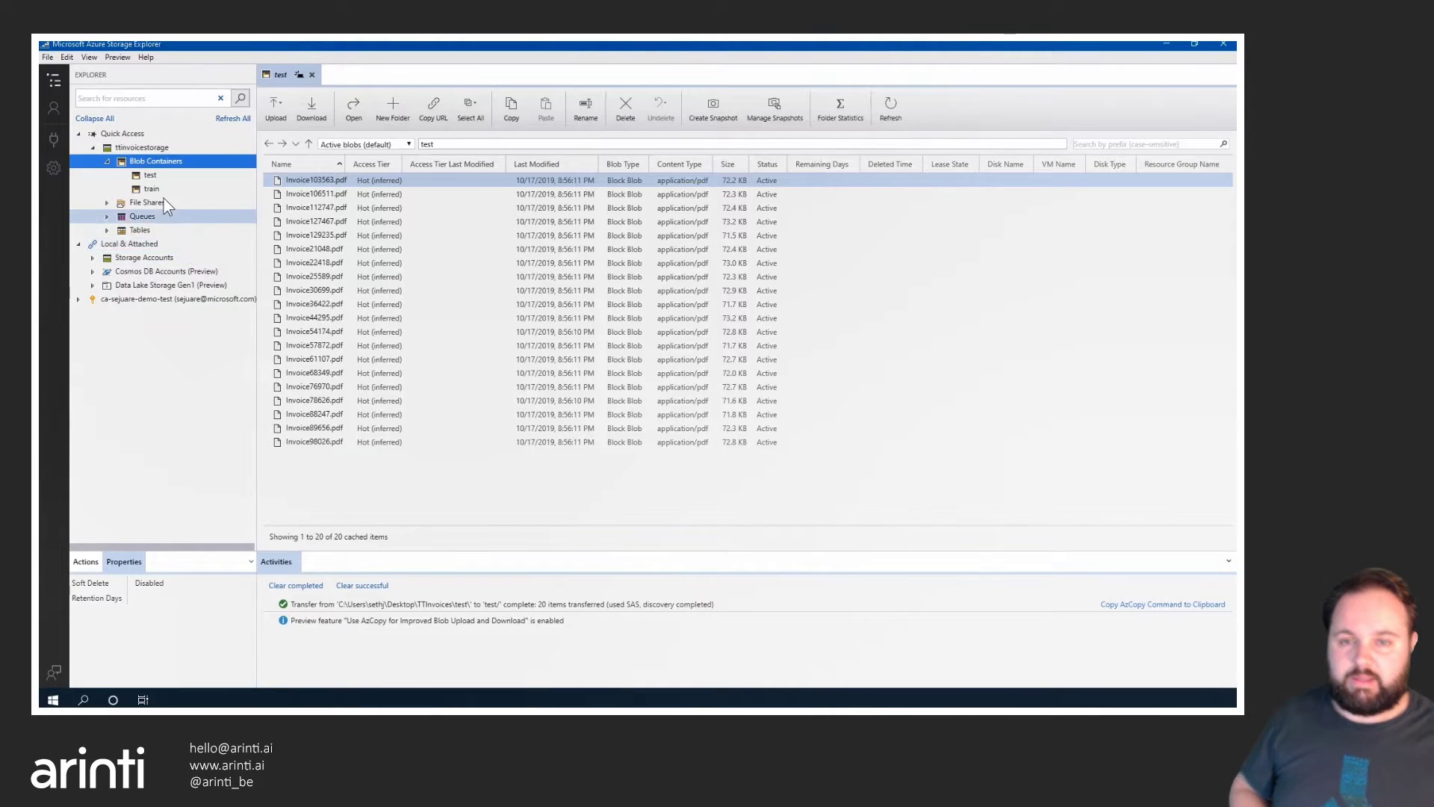
{"action": "left_click", "coordinate": [156, 191]}
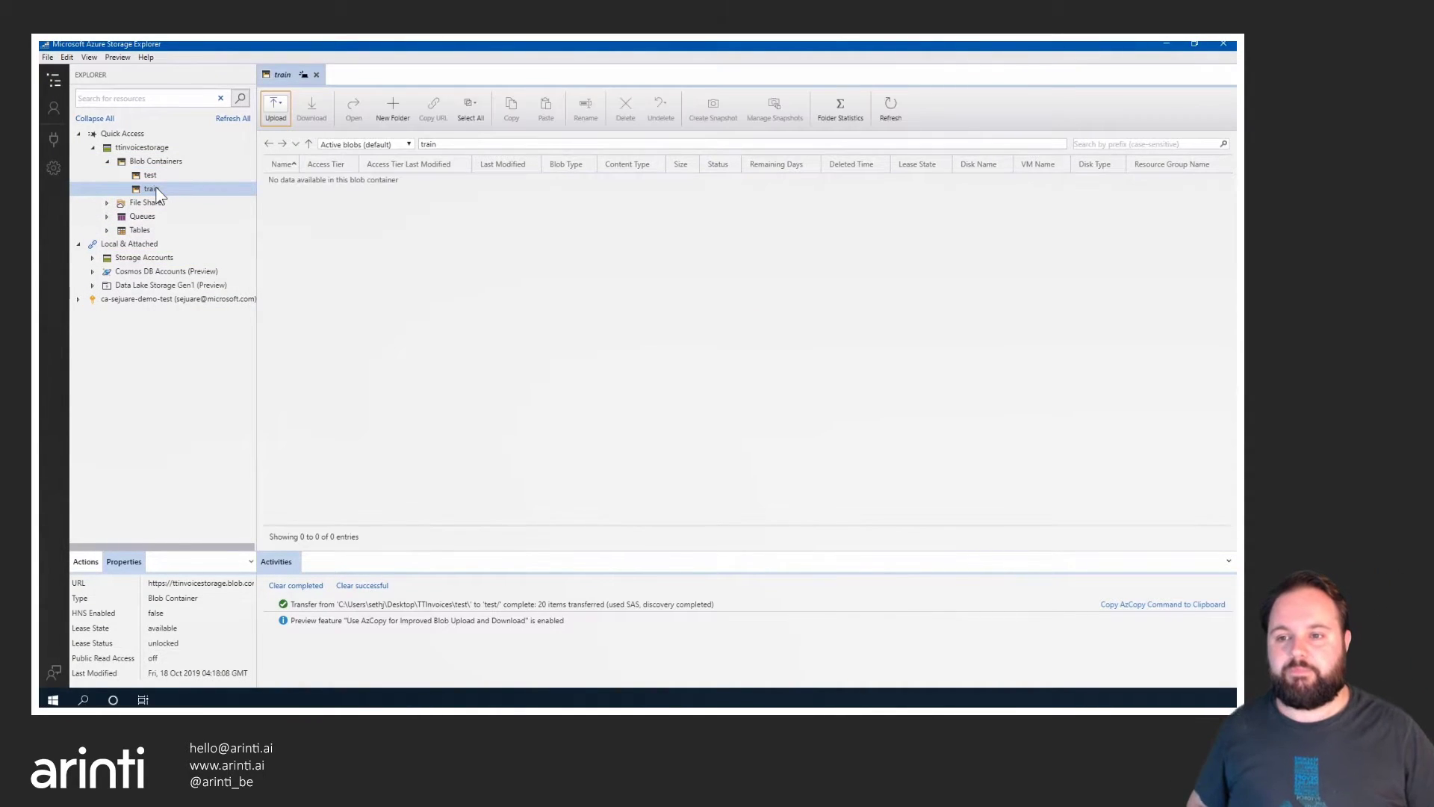
Upload the five invoice PDFs from the TTInvoices training folder into the train container
{"action": "key", "text": "alt+Tab"}
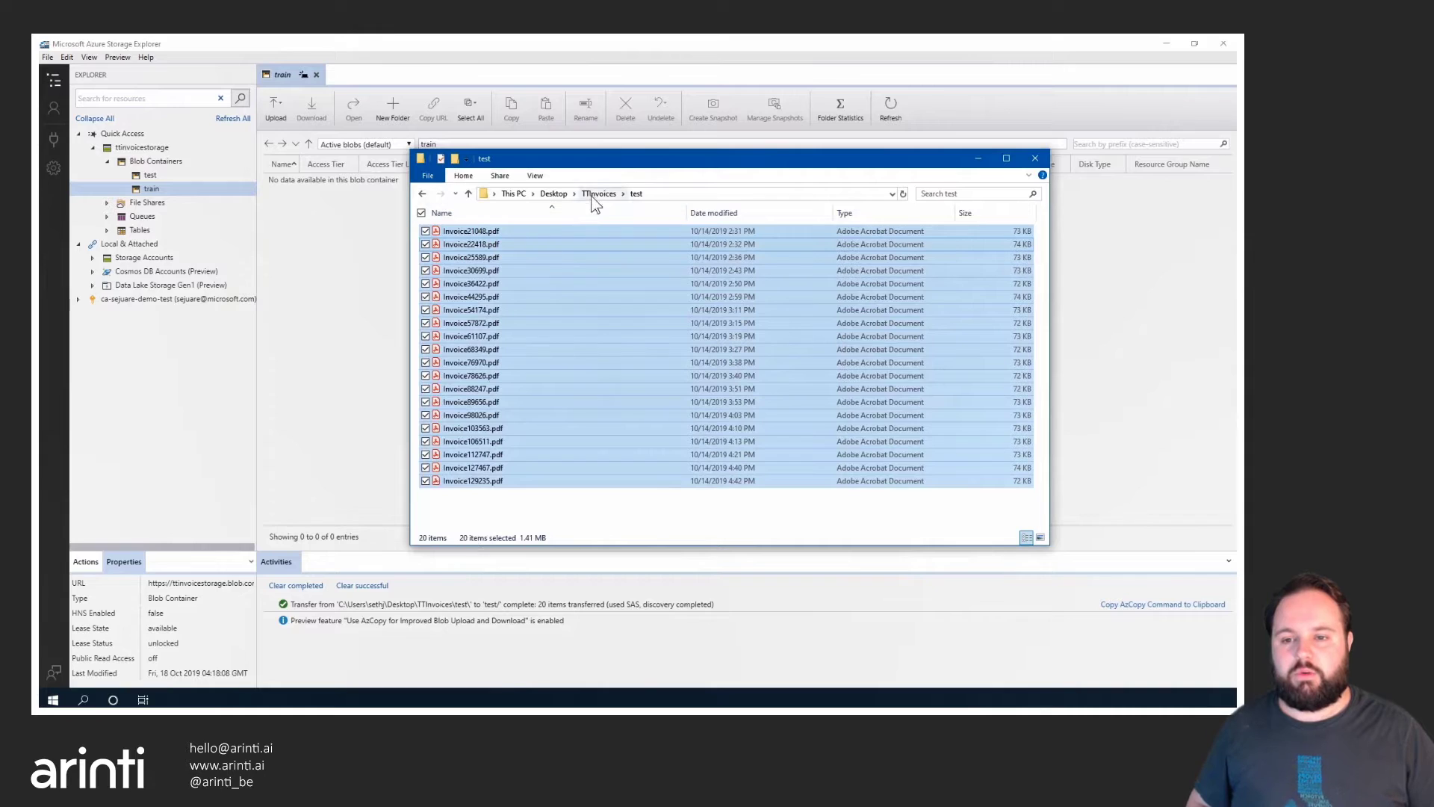
{"action": "double_click", "coordinate": [467, 258]}
{"action": "left_click_drag", "start_coordinate": [517, 339], "coordinate": [312, 302]}
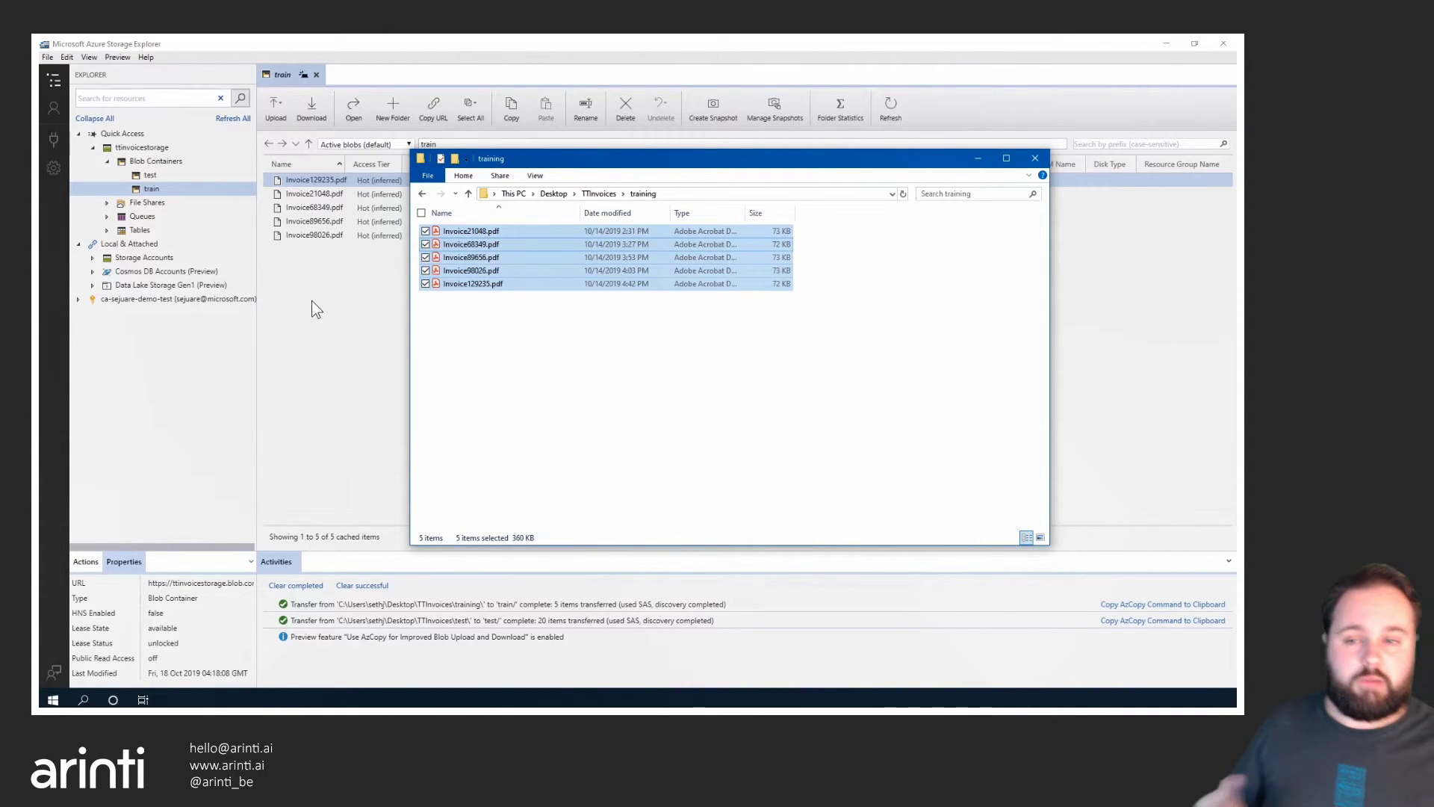
Switch to the Azure portal and configure a new Form Recognizer resource named ttinvoicereader in (US) East US with the S0 pricing tier
{"action": "key", "text": "alt+Tab"}
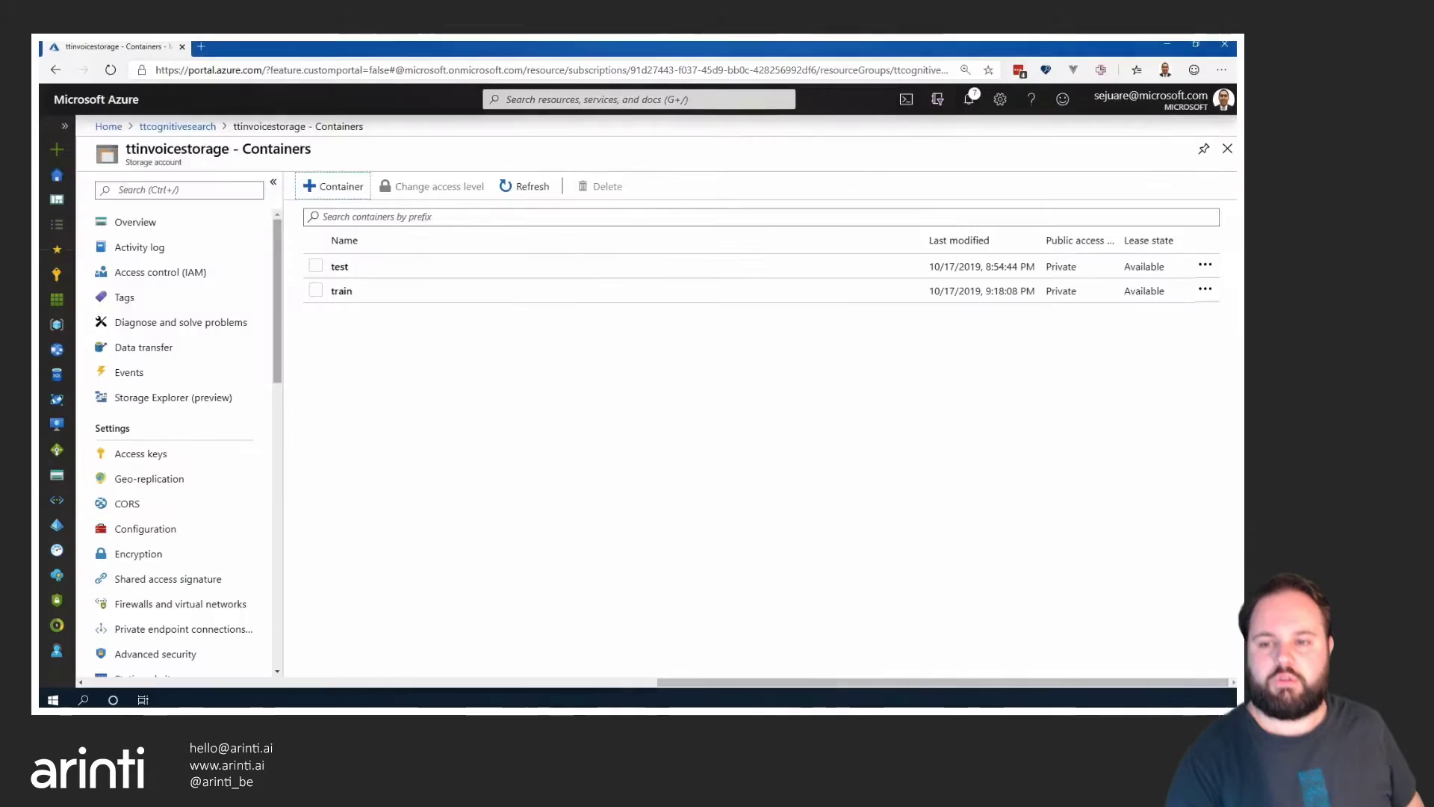
{"action": "left_click", "coordinate": [196, 127]}
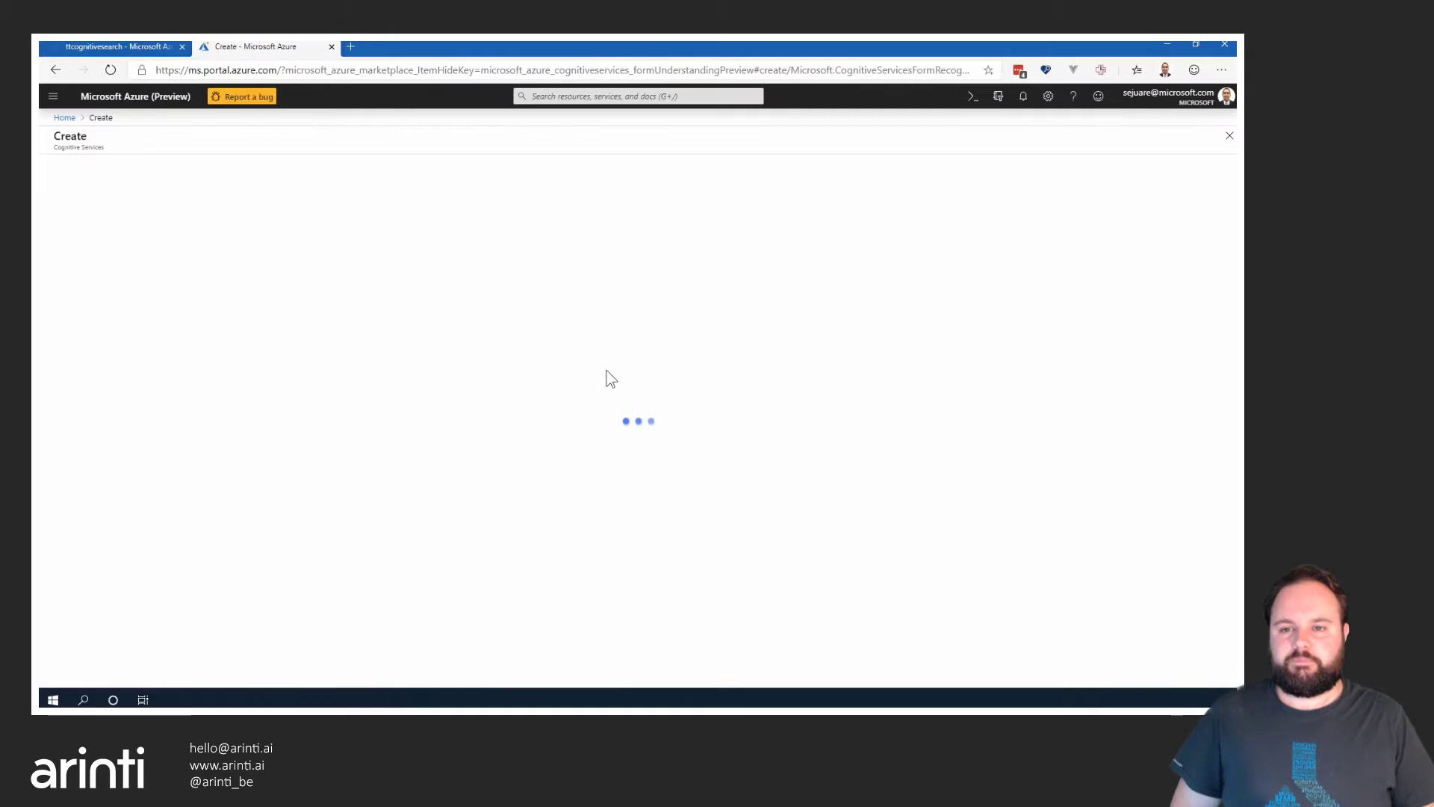
{"action": "type", "text": "ttinvoicereader"}
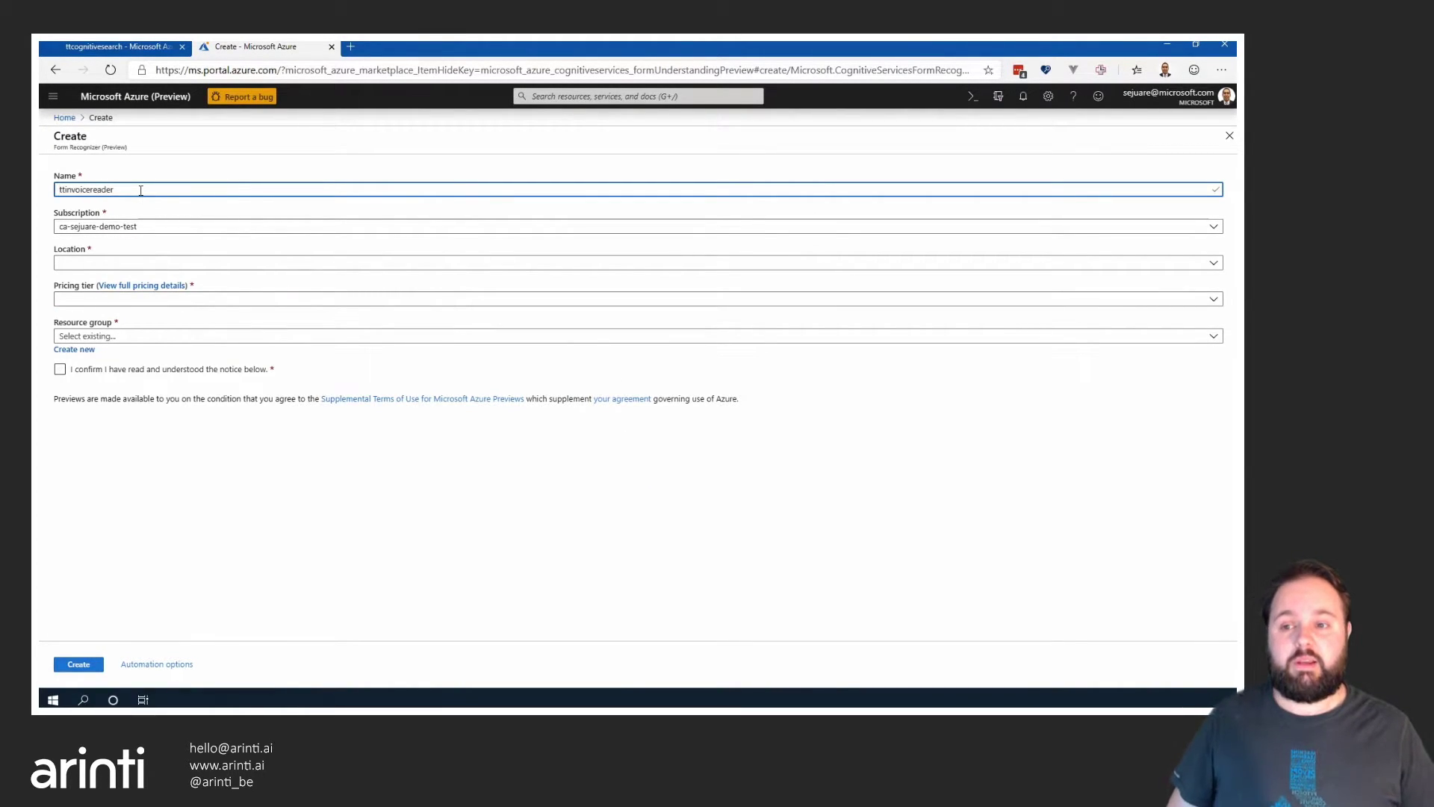
{"action": "left_click", "coordinate": [1215, 263]}
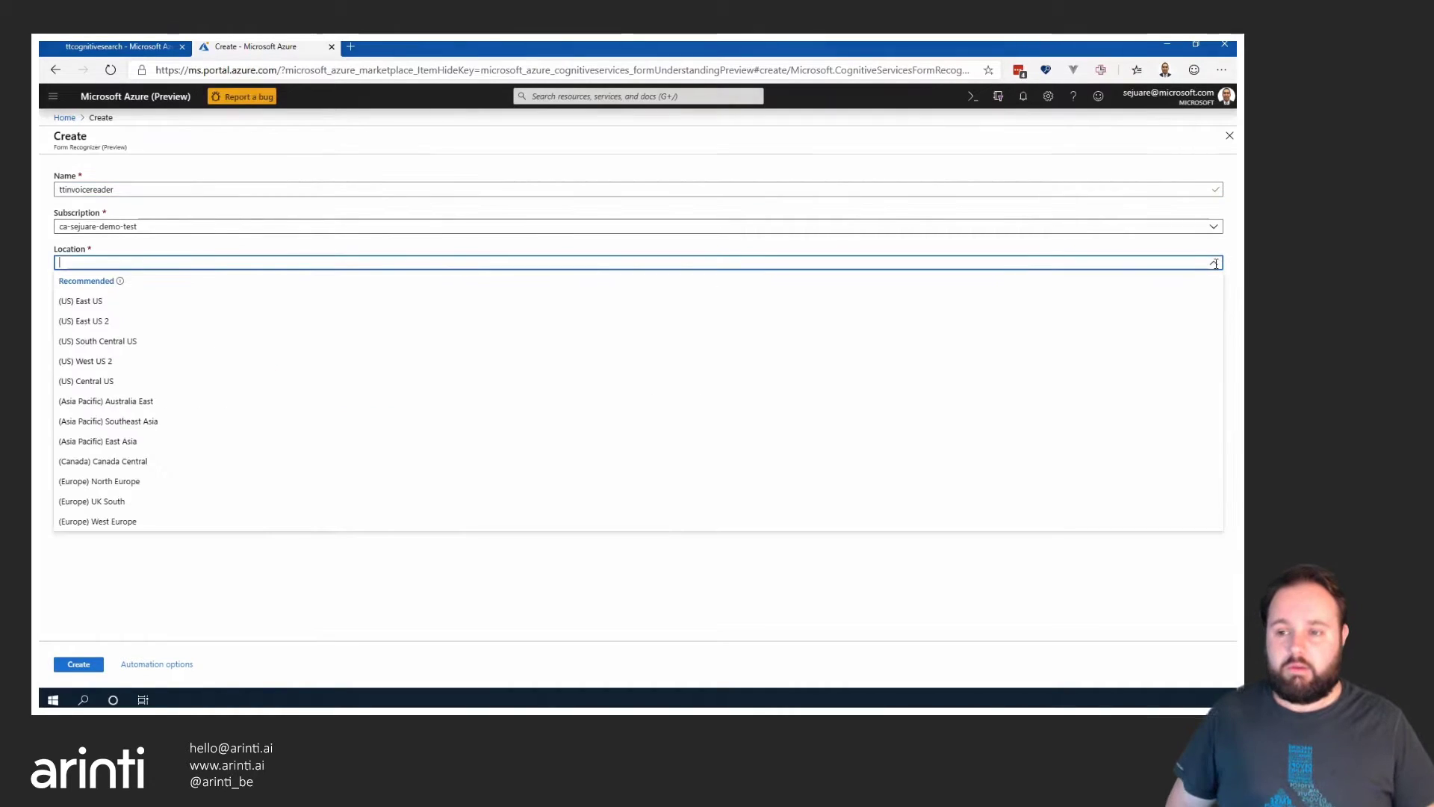
{"action": "left_click", "coordinate": [164, 305]}
{"action": "left_click", "coordinate": [163, 301]}
{"action": "left_click", "coordinate": [154, 337]}
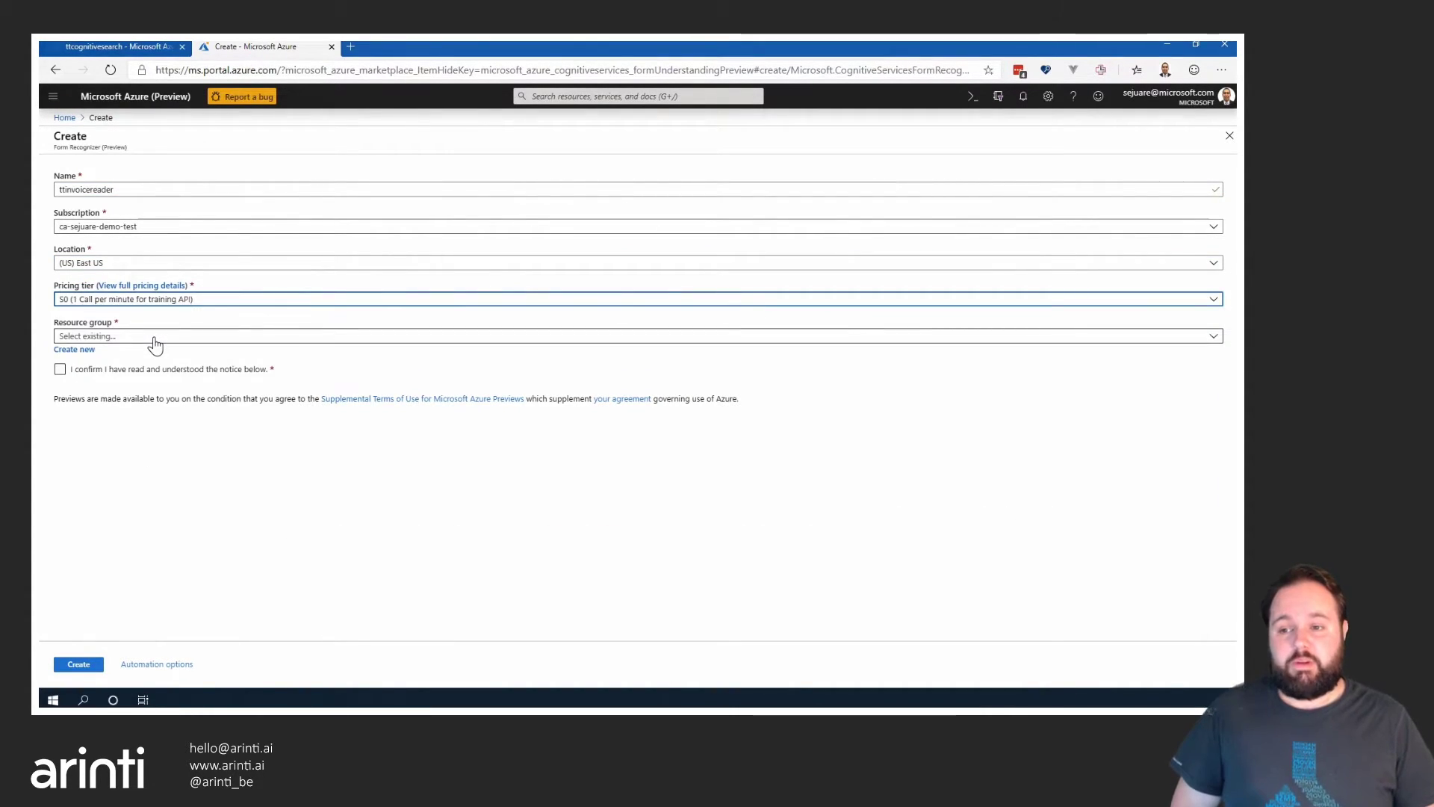
Assign the new resource to the ttcognitivesearch resource group, accept the preview notice and create it
{"action": "left_click", "coordinate": [154, 337]}
{"action": "type", "text": "tt"}
{"action": "left_click", "coordinate": [127, 363]}
{"action": "left_click", "coordinate": [87, 370]}
{"action": "left_click", "coordinate": [78, 665]}
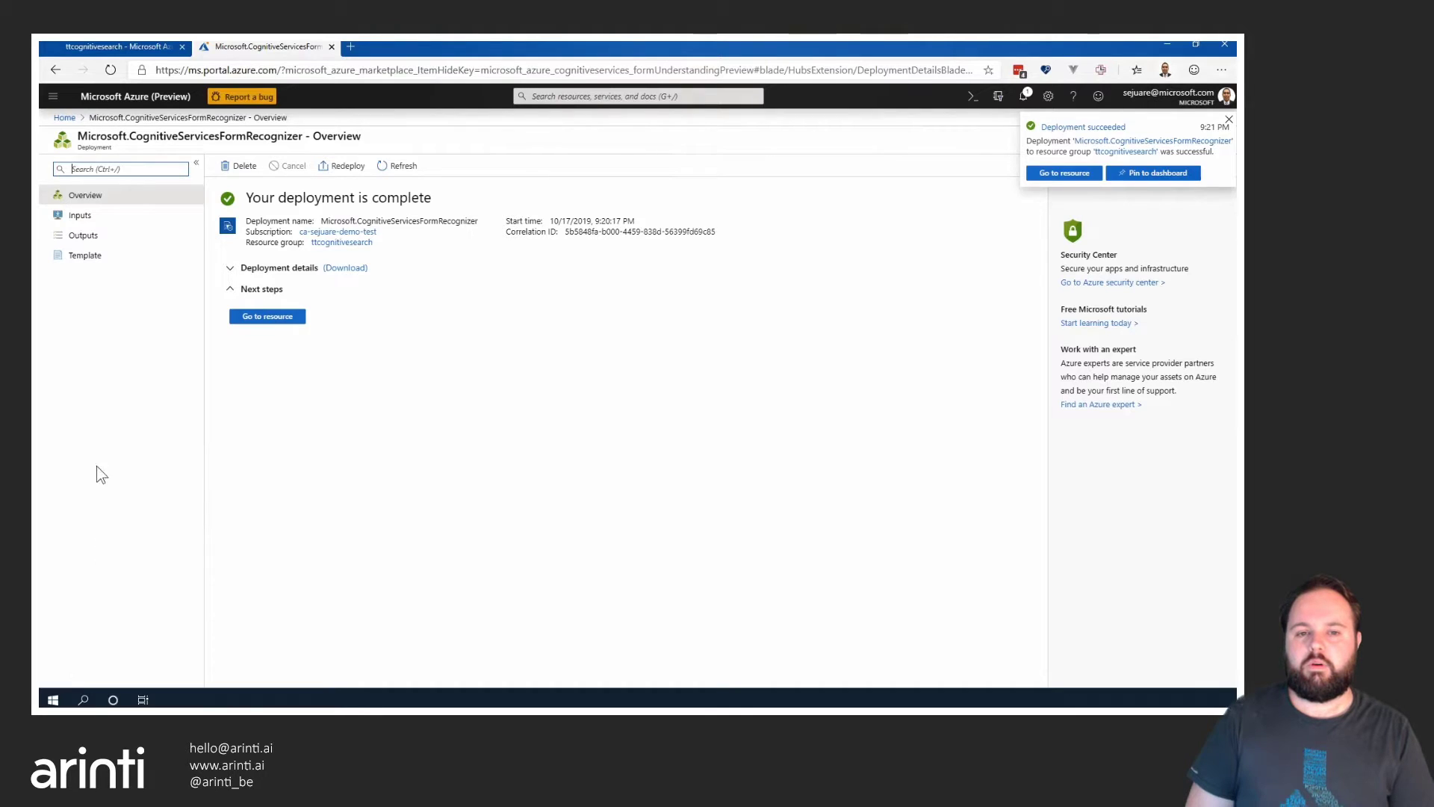
Close the deployment page, refresh the ttcognitivesearch resource group and open the ttinvoicereader resource
{"action": "left_click", "coordinate": [332, 46]}
{"action": "left_click", "coordinate": [588, 190]}
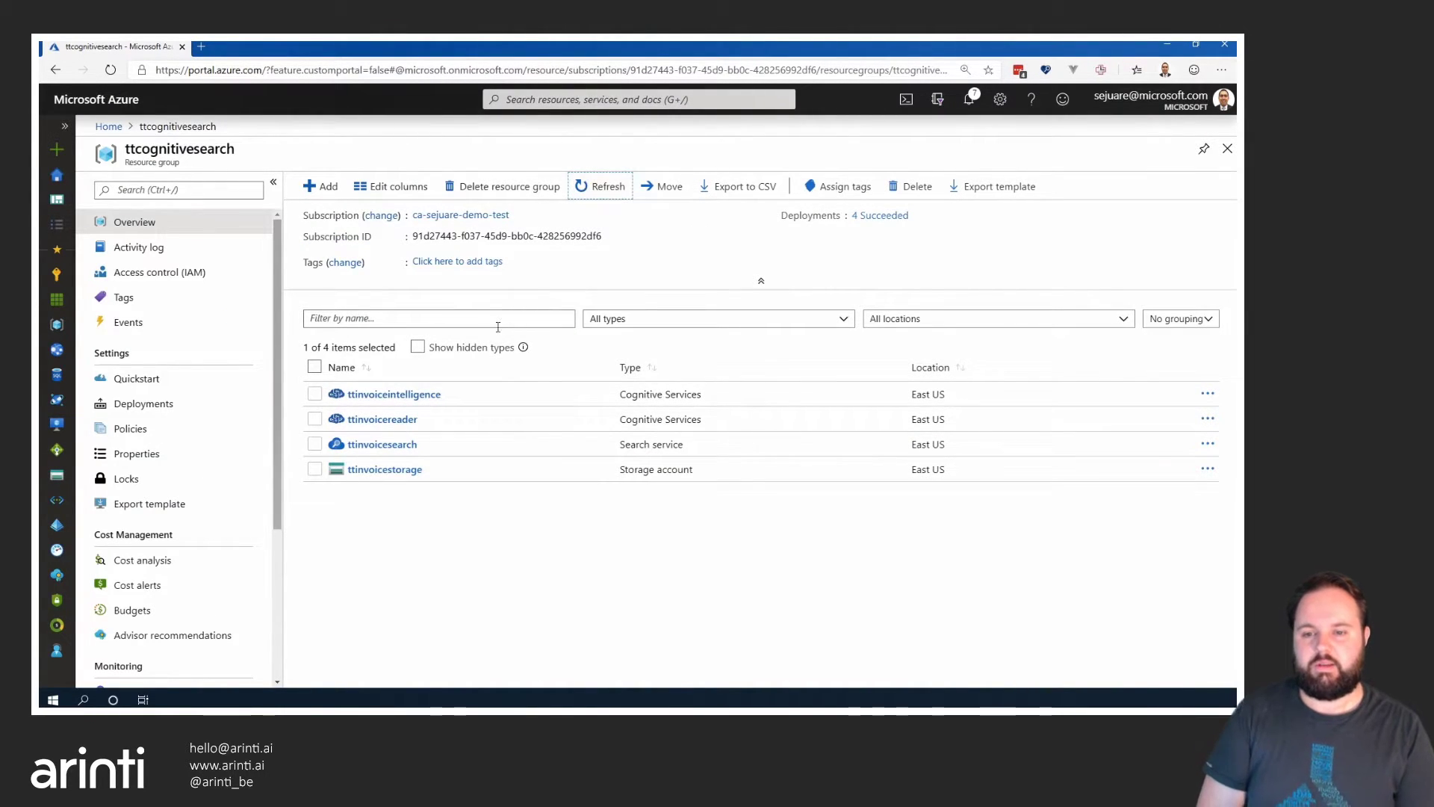
{"action": "left_click", "coordinate": [380, 420]}
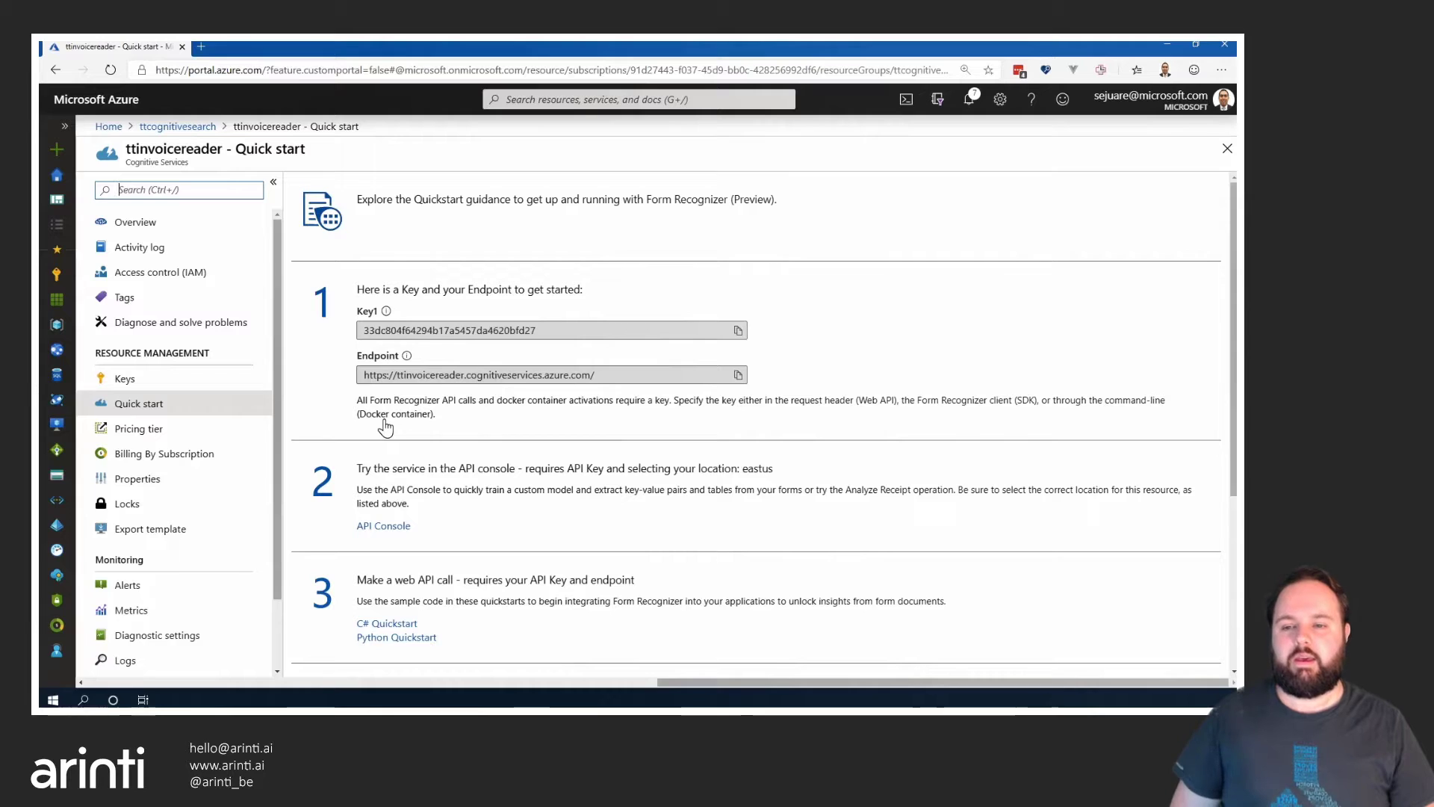
Open the Train Model reference from the Form Recognizer API console and examine its responses and Curl code sample
{"action": "scroll", "coordinate": [384, 426], "scroll_direction": "down", "scroll_amount": 4}
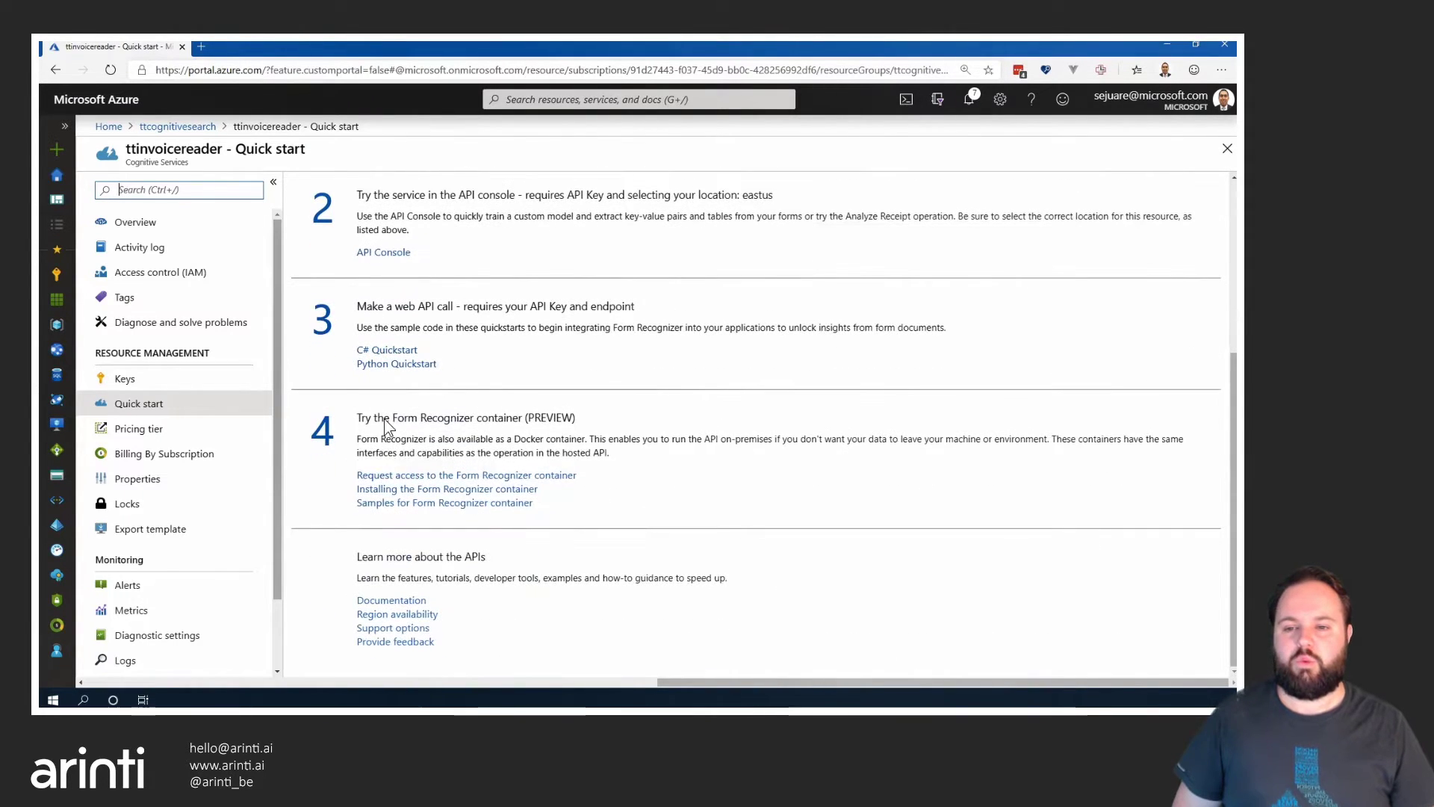
{"action": "left_click", "coordinate": [384, 252]}
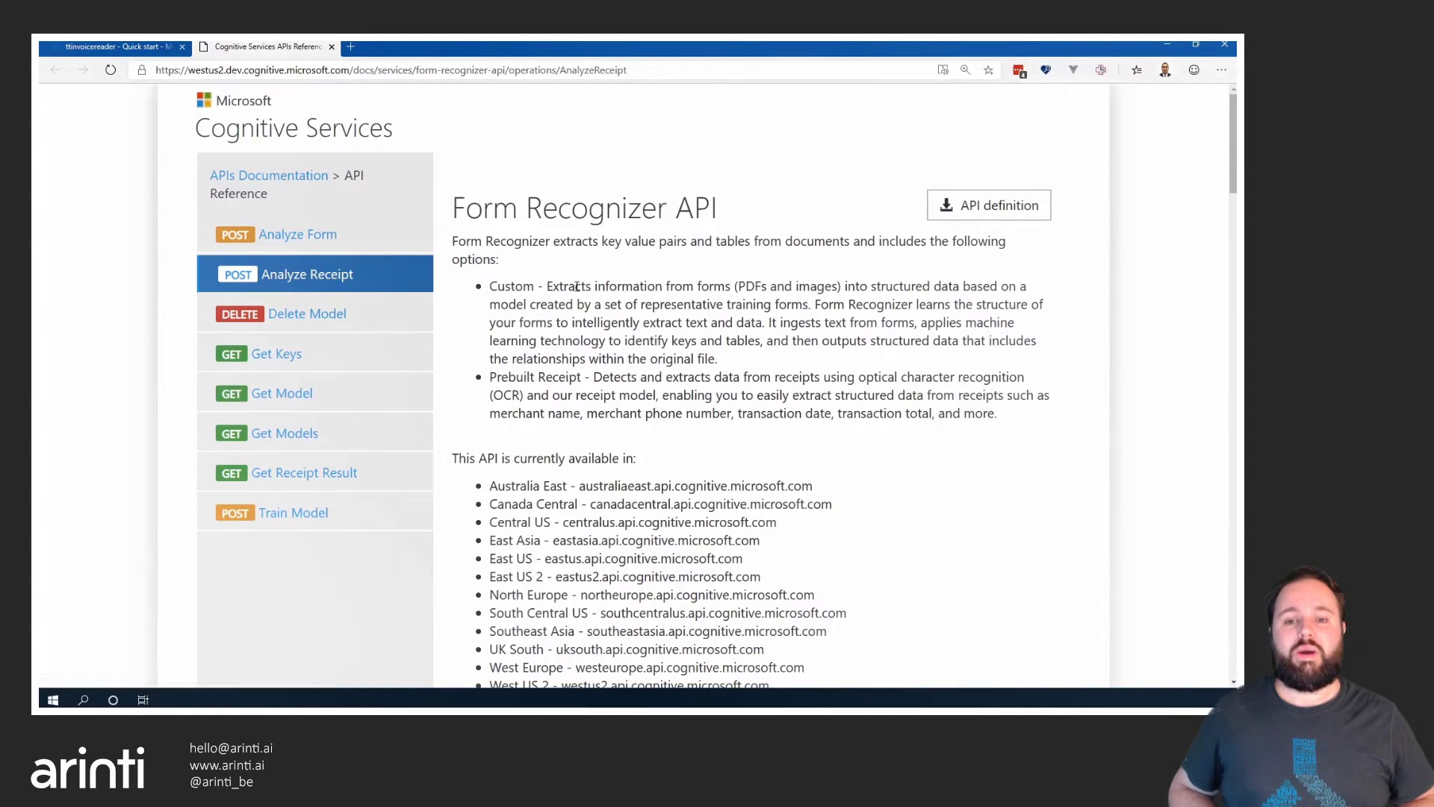
{"action": "left_click", "coordinate": [291, 515]}
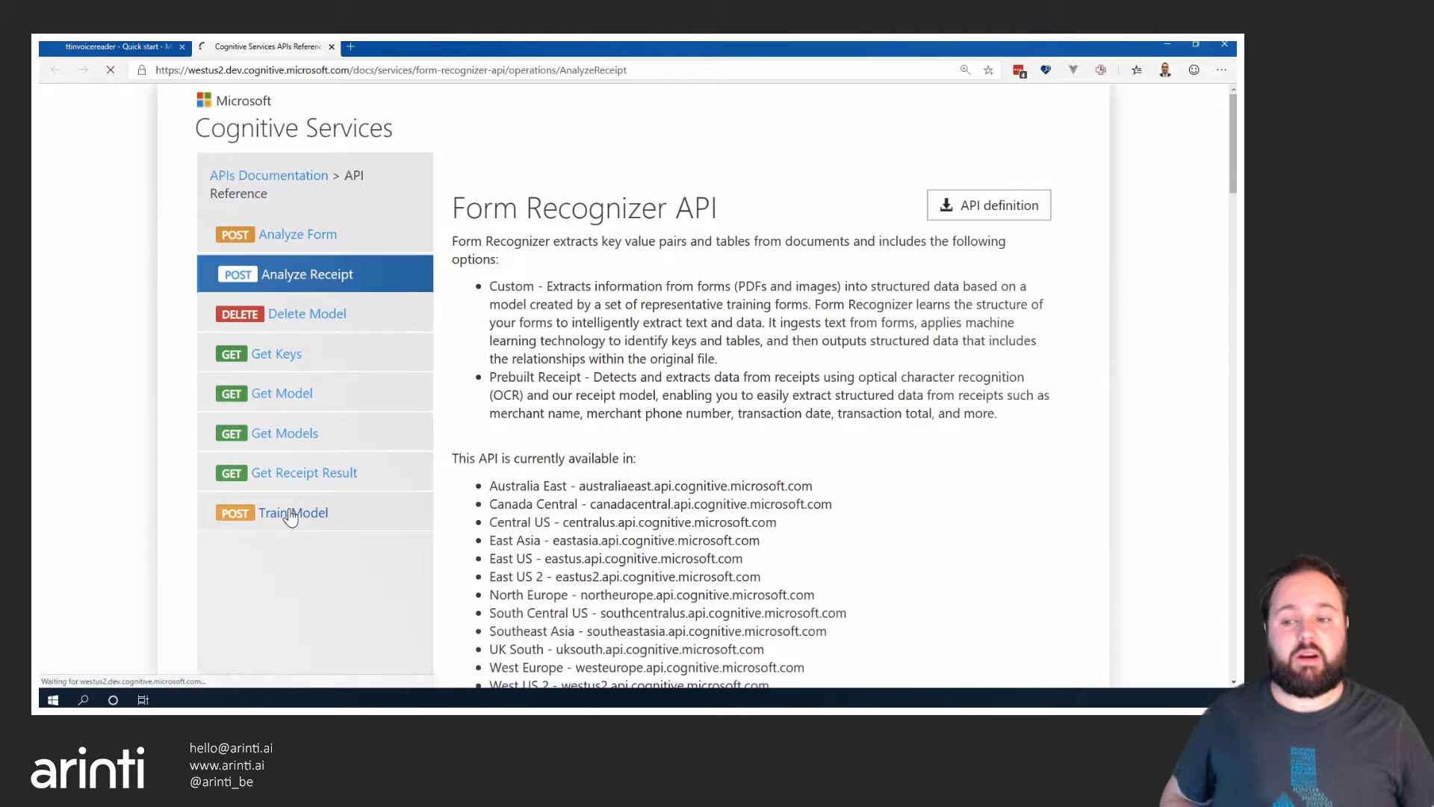
{"action": "scroll", "coordinate": [636, 499], "scroll_direction": "down", "scroll_amount": 1}
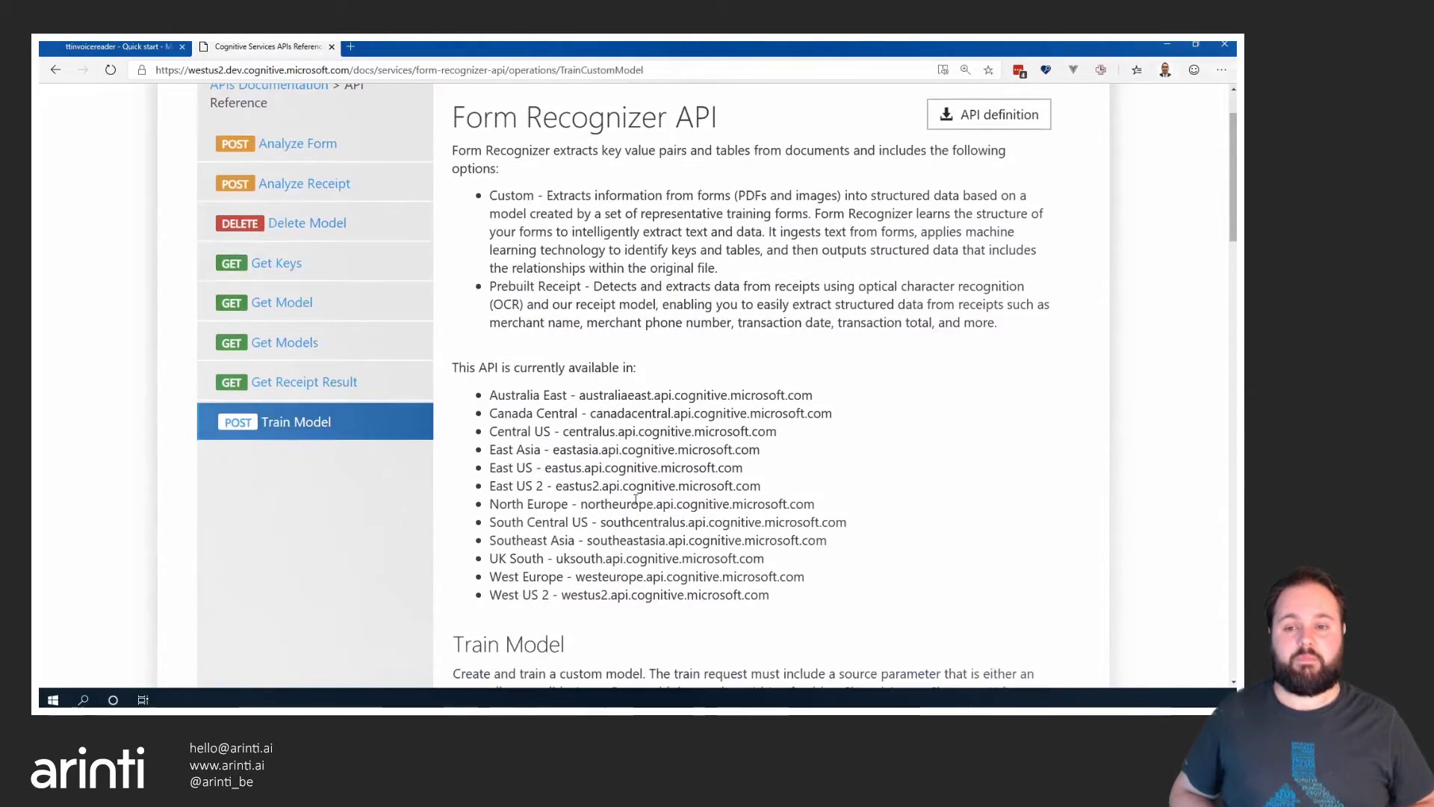
{"action": "scroll", "coordinate": [636, 499], "scroll_direction": "down", "scroll_amount": 8}
{"action": "scroll", "coordinate": [636, 506], "scroll_direction": "down", "scroll_amount": 8}
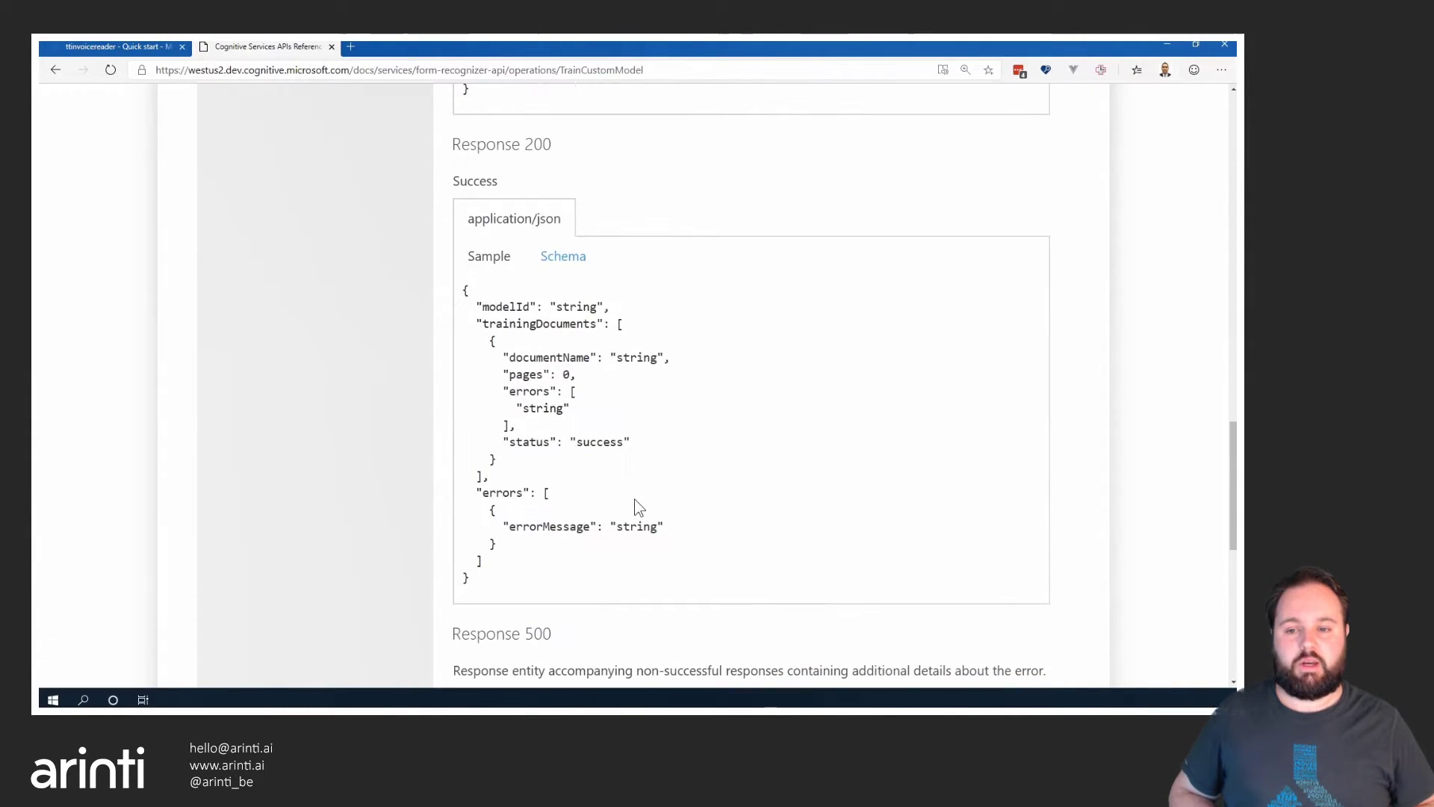
{"action": "scroll", "coordinate": [638, 506], "scroll_direction": "down", "scroll_amount": 7}
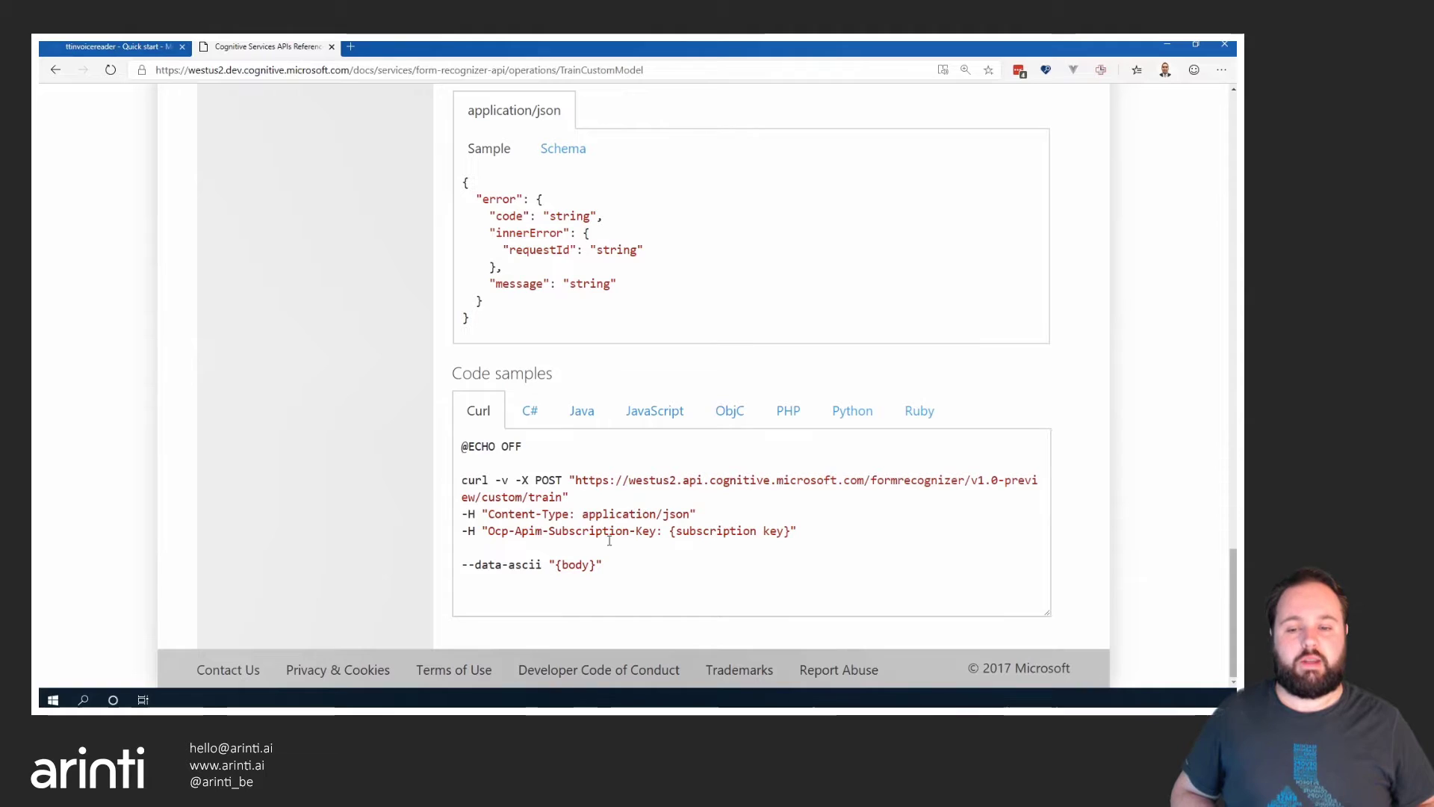
Switch to Postman and open the authorization settings of the Form Recognizer collection for editing
{"action": "key", "text": "alt+Tab"}
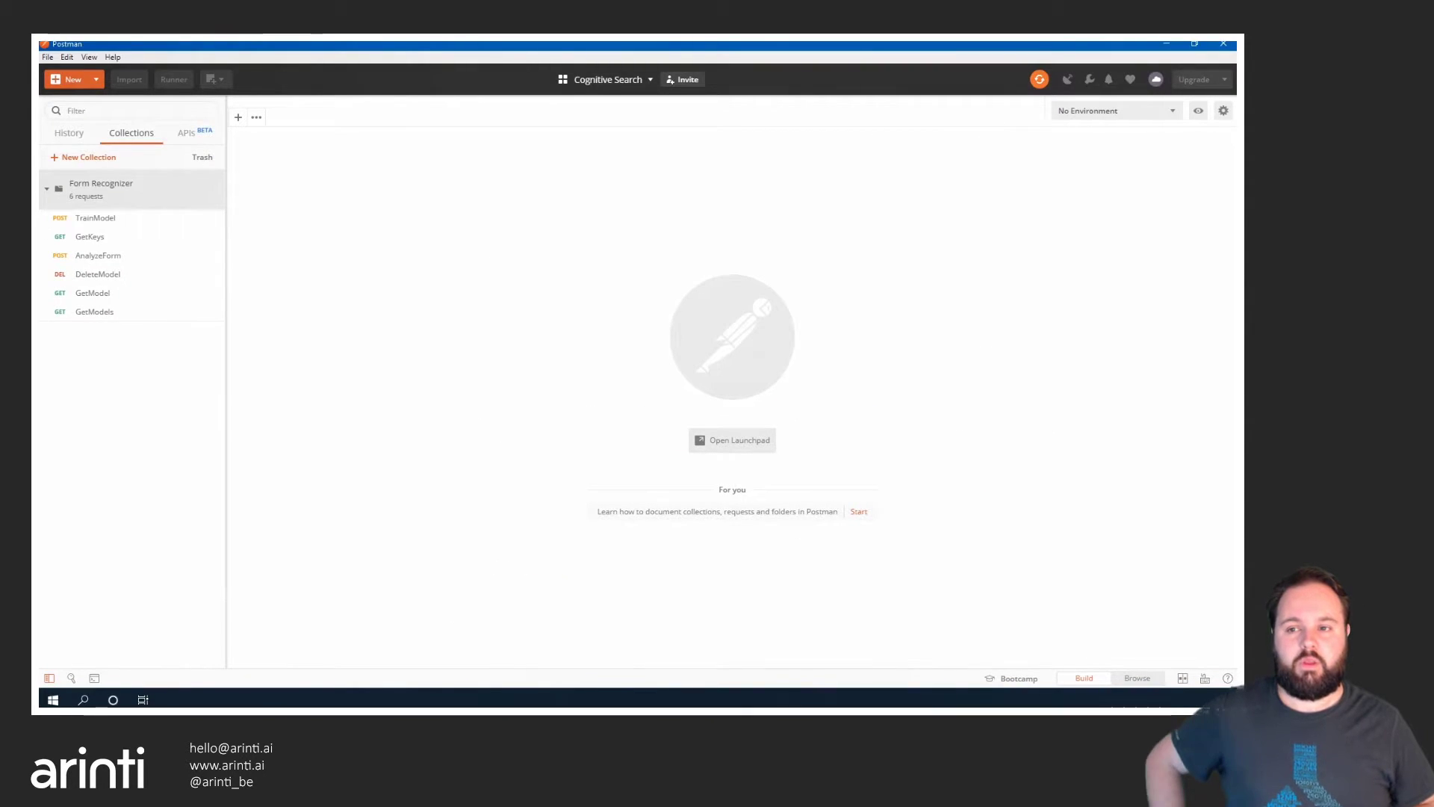
{"action": "left_click", "coordinate": [214, 200]}
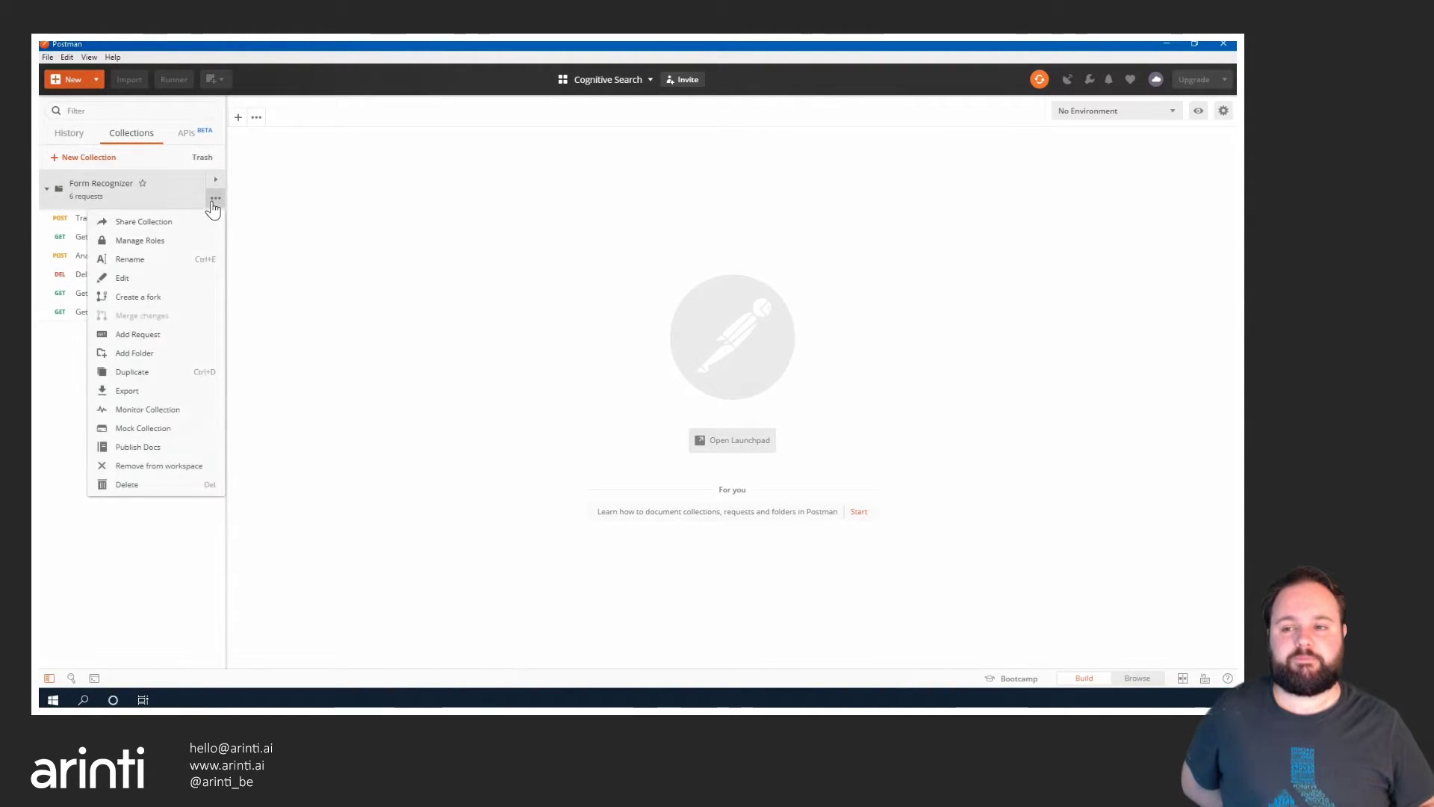
{"action": "left_click", "coordinate": [176, 280]}
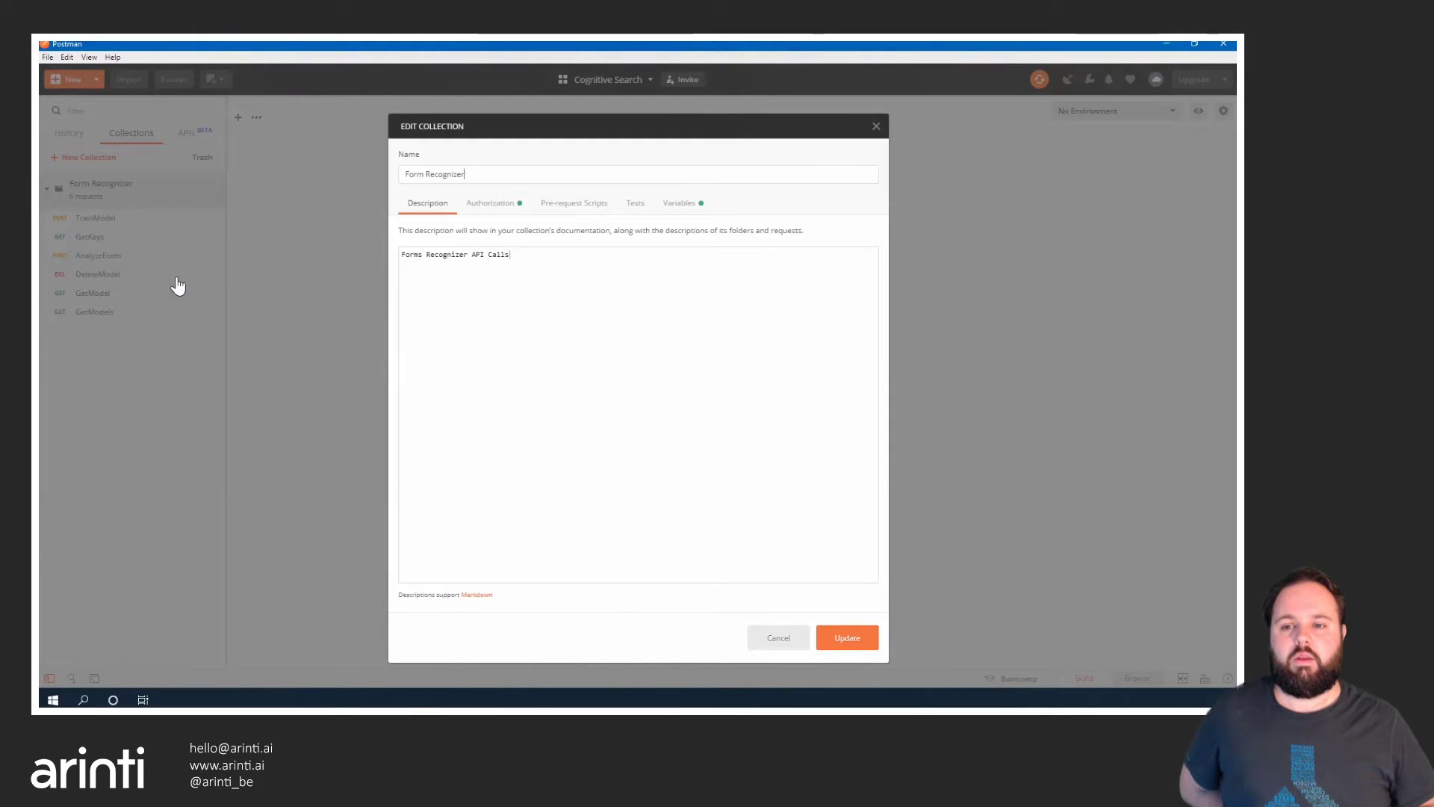
{"action": "left_click", "coordinate": [478, 216]}
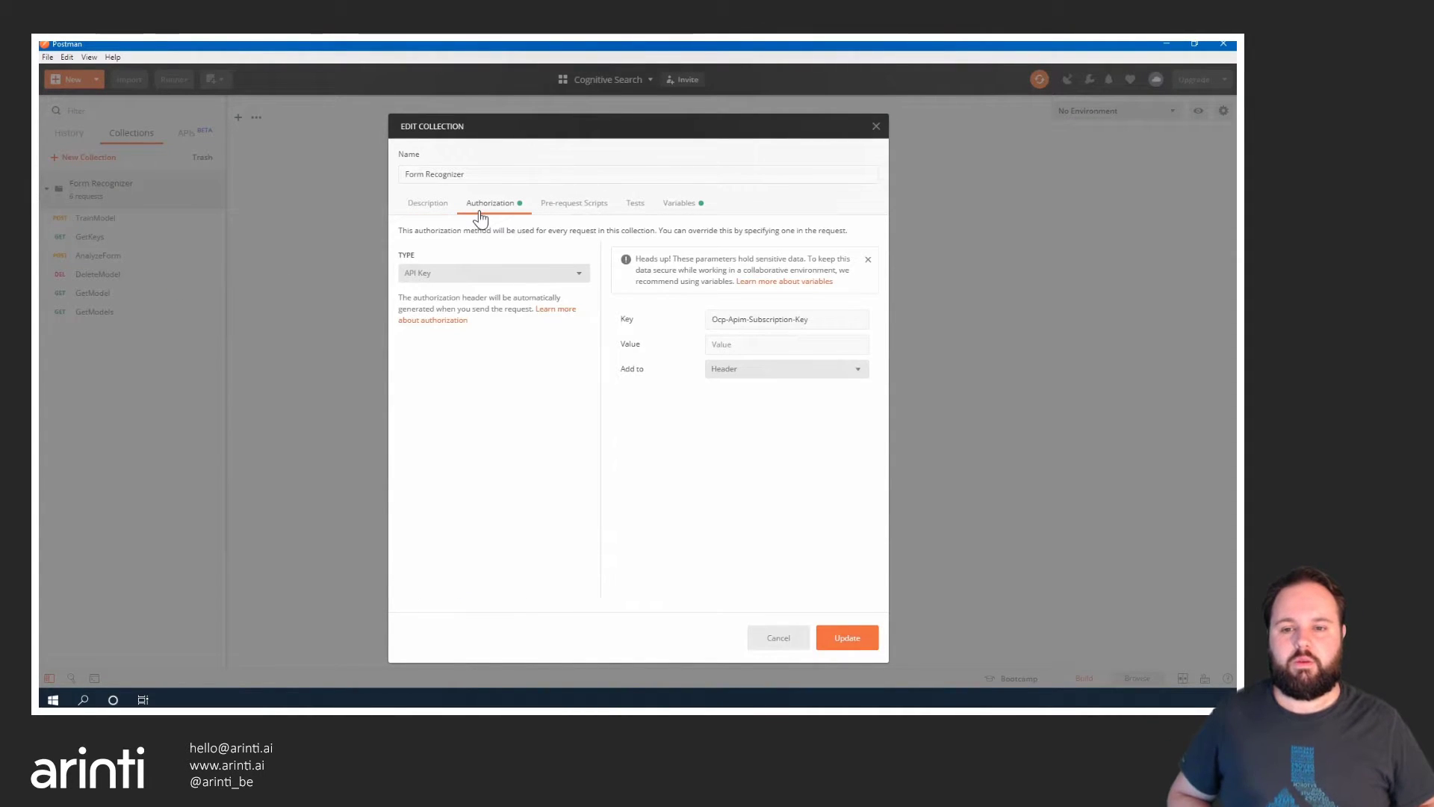
Copy Key1 from the ttinvoicereader quick start and paste the API key as the collection's Ocp-Apim-Subscription-Key value
{"action": "left_click", "coordinate": [400, 699]}
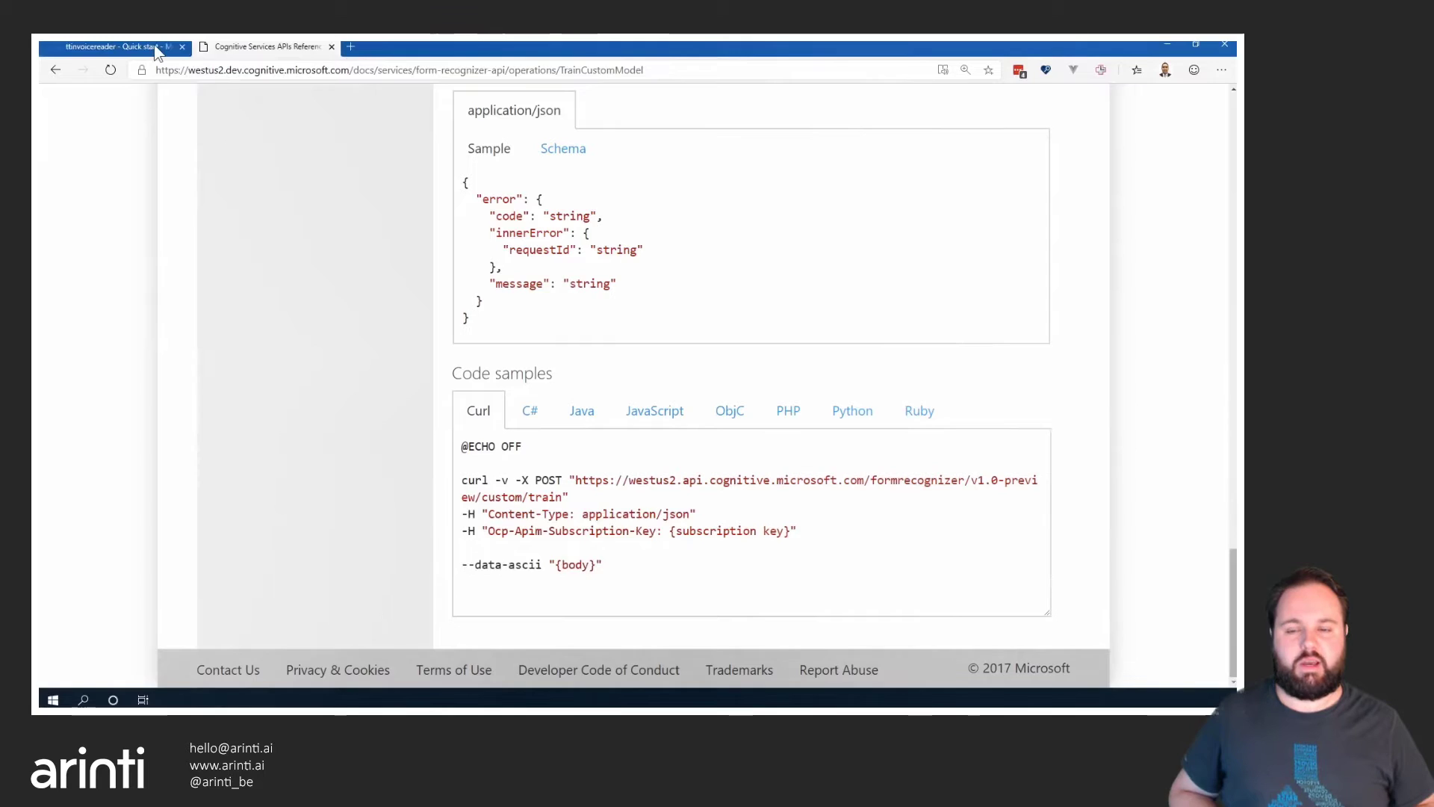
{"action": "left_click", "coordinate": [120, 47]}
{"action": "scroll", "coordinate": [670, 329], "scroll_direction": "up", "scroll_amount": 4}
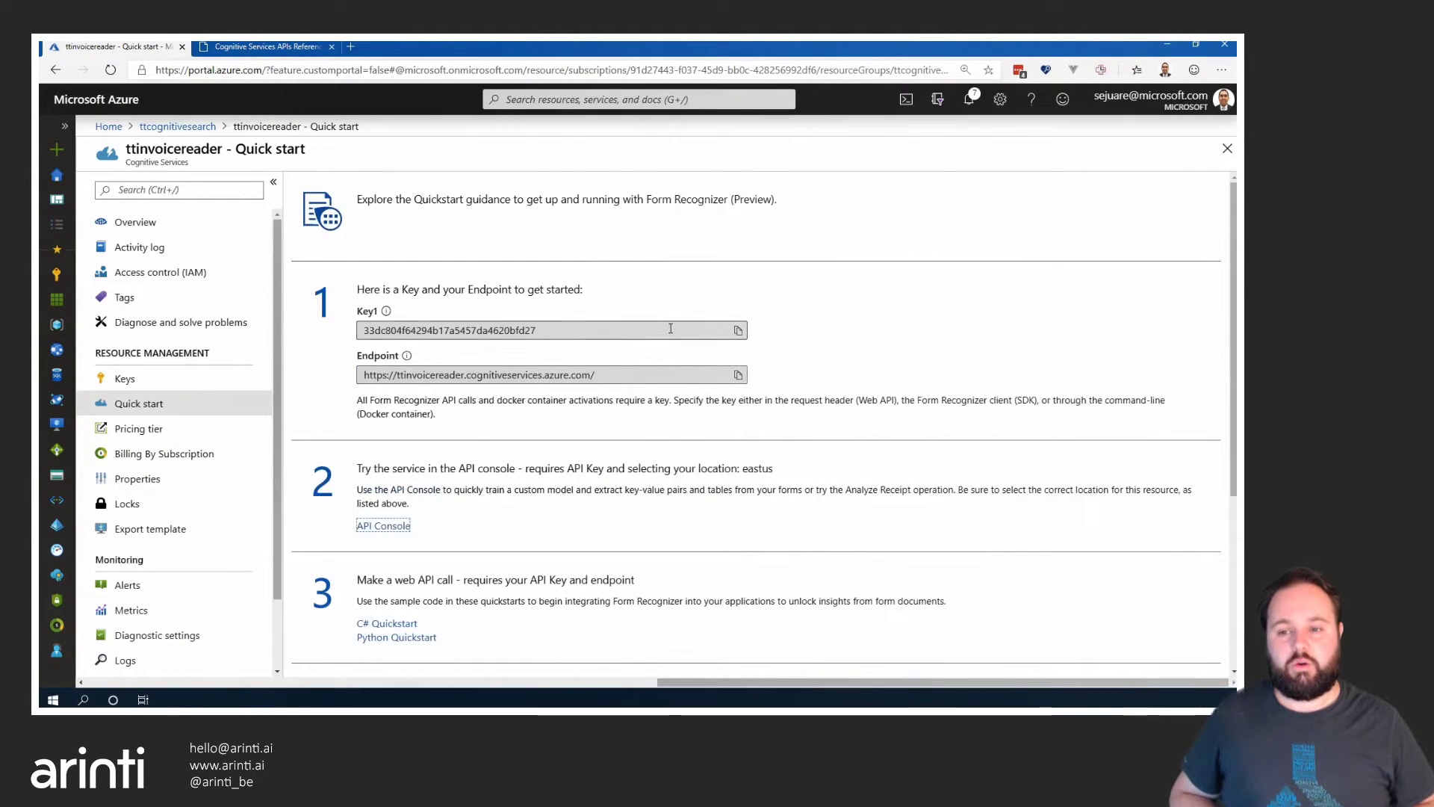
{"action": "left_click", "coordinate": [739, 330]}
{"action": "key", "text": "alt+Tab"}
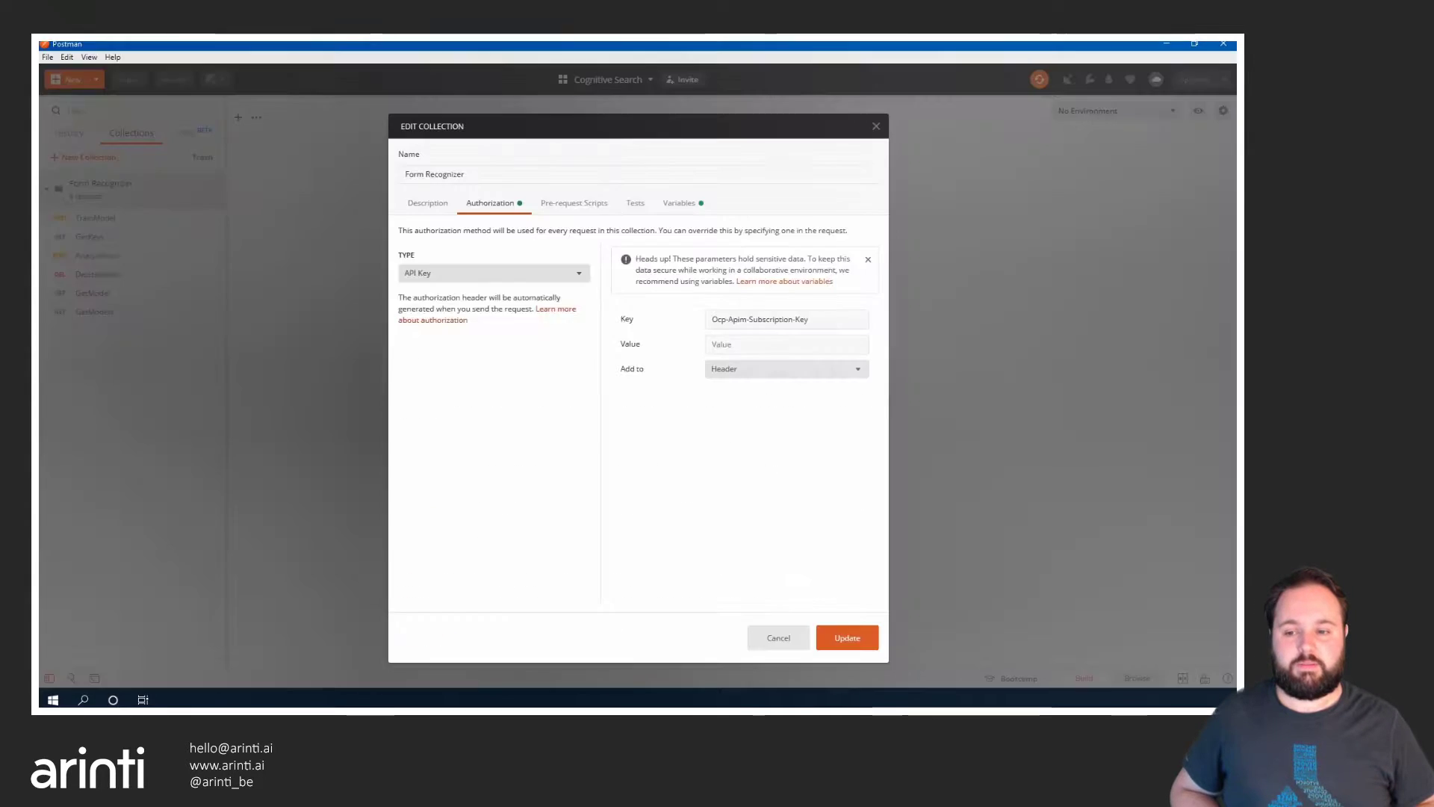
{"action": "left_click", "coordinate": [763, 345]}
{"action": "key", "text": "ctrl+v"}
Check the collection's endpoint variable, save the collection settings and open the TrainModel request
{"action": "left_click", "coordinate": [680, 204]}
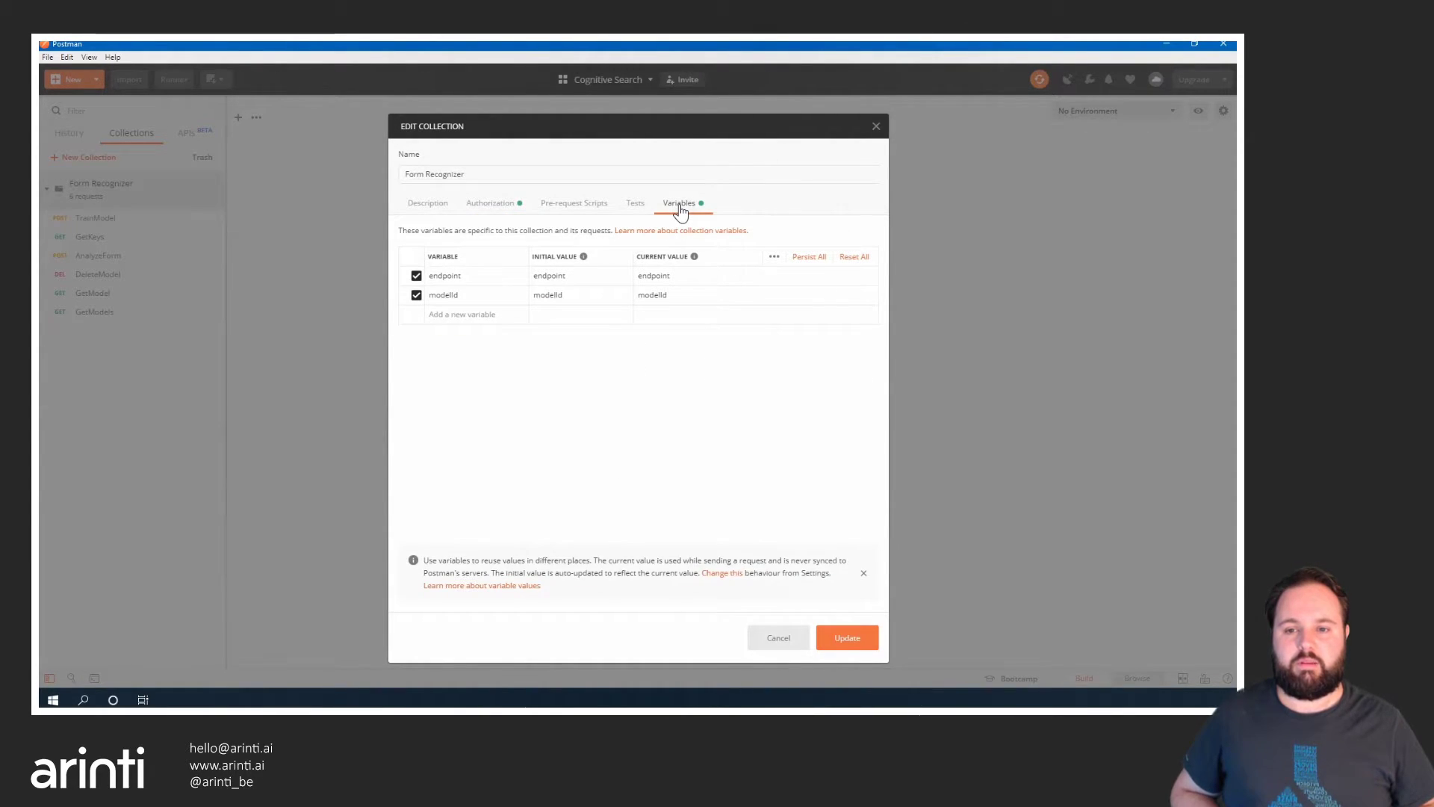
{"action": "left_click", "coordinate": [550, 276]}
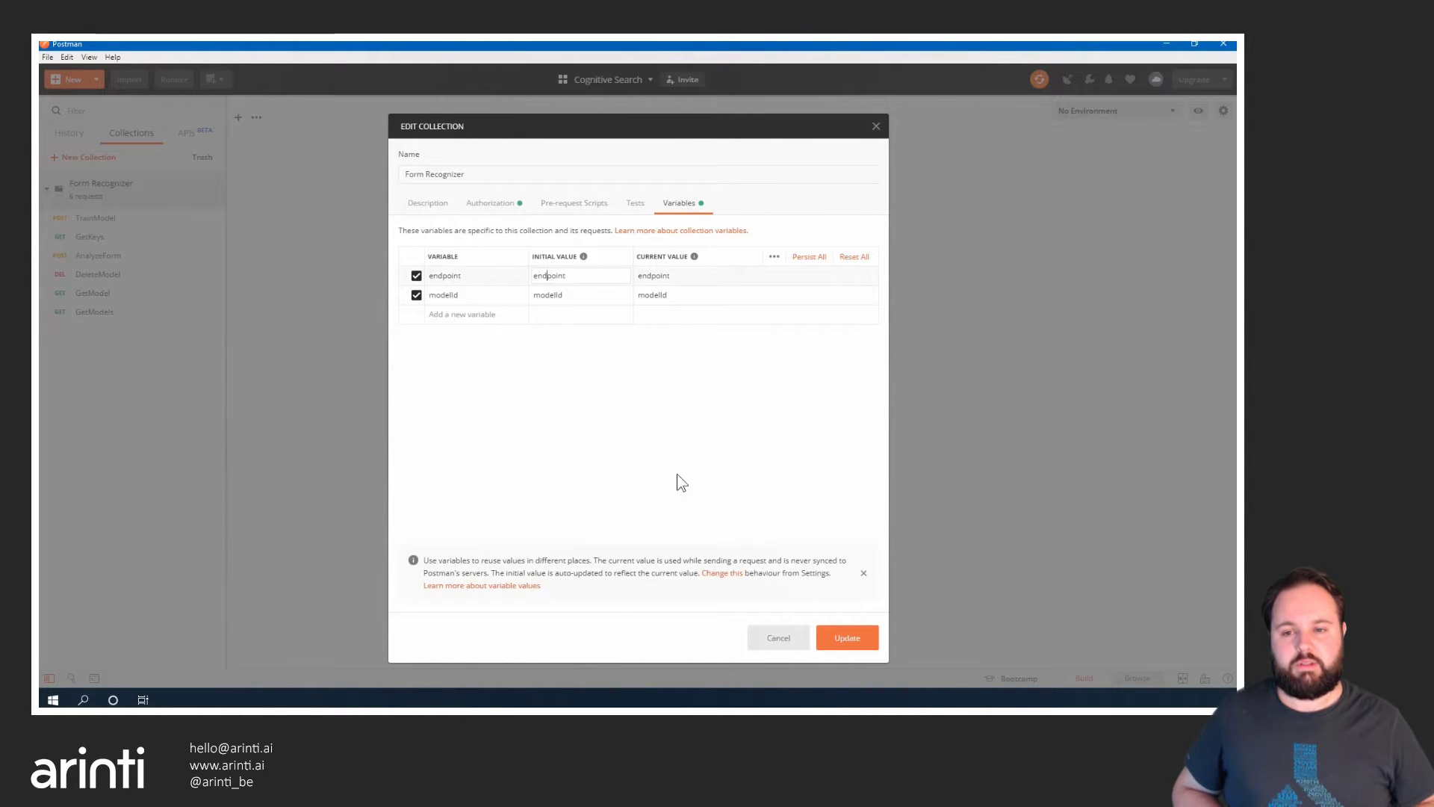
{"action": "left_click", "coordinate": [842, 639]}
{"action": "left_click", "coordinate": [131, 226]}
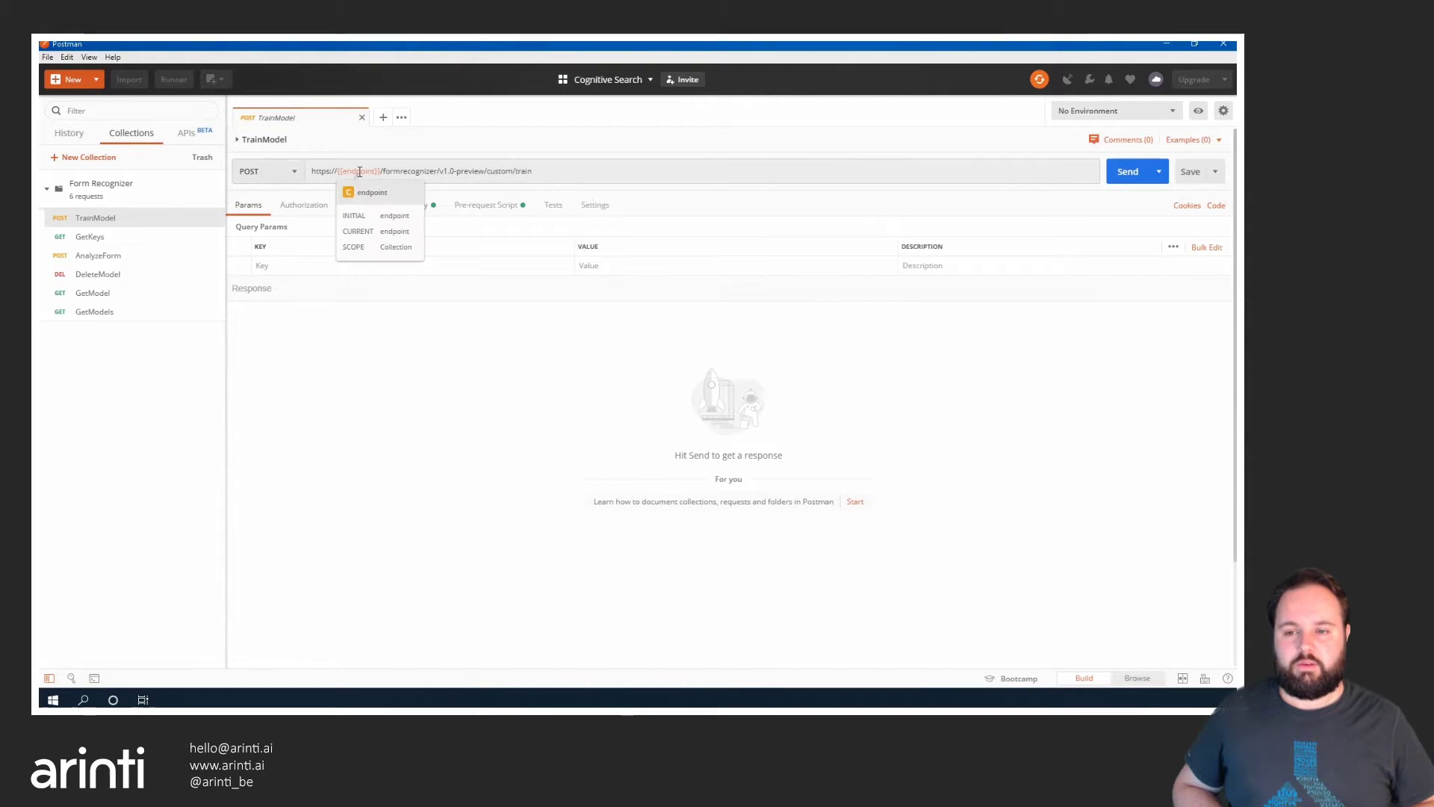
Set the collection's endpoint variable, both initial and current value, to ttinvoicereader.cognitiveservices.azure.com copied from the Azure quick start, and save the collection
{"action": "mouse_move", "coordinate": [213, 203]}
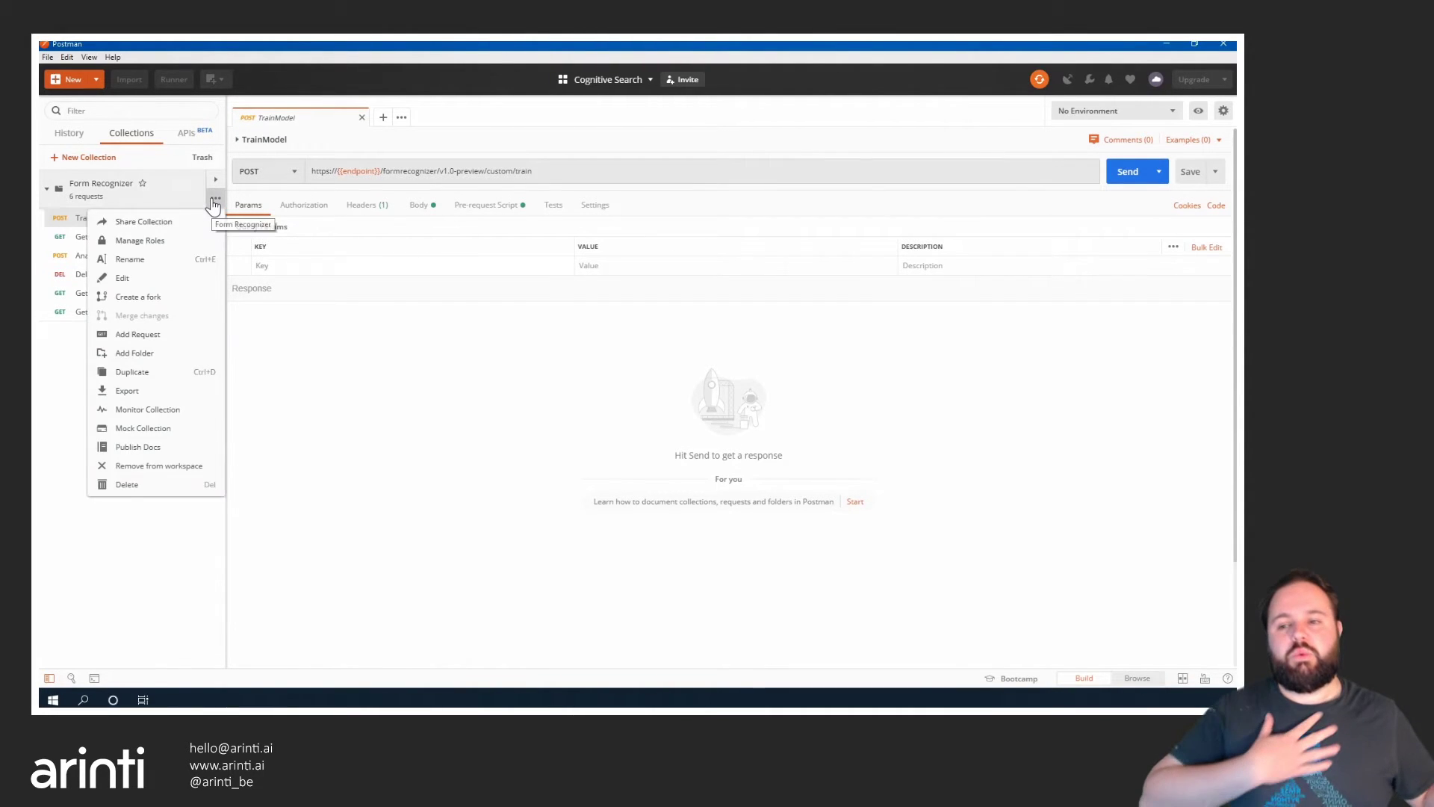
{"action": "left_click", "coordinate": [179, 279]}
{"action": "left_click", "coordinate": [672, 205]}
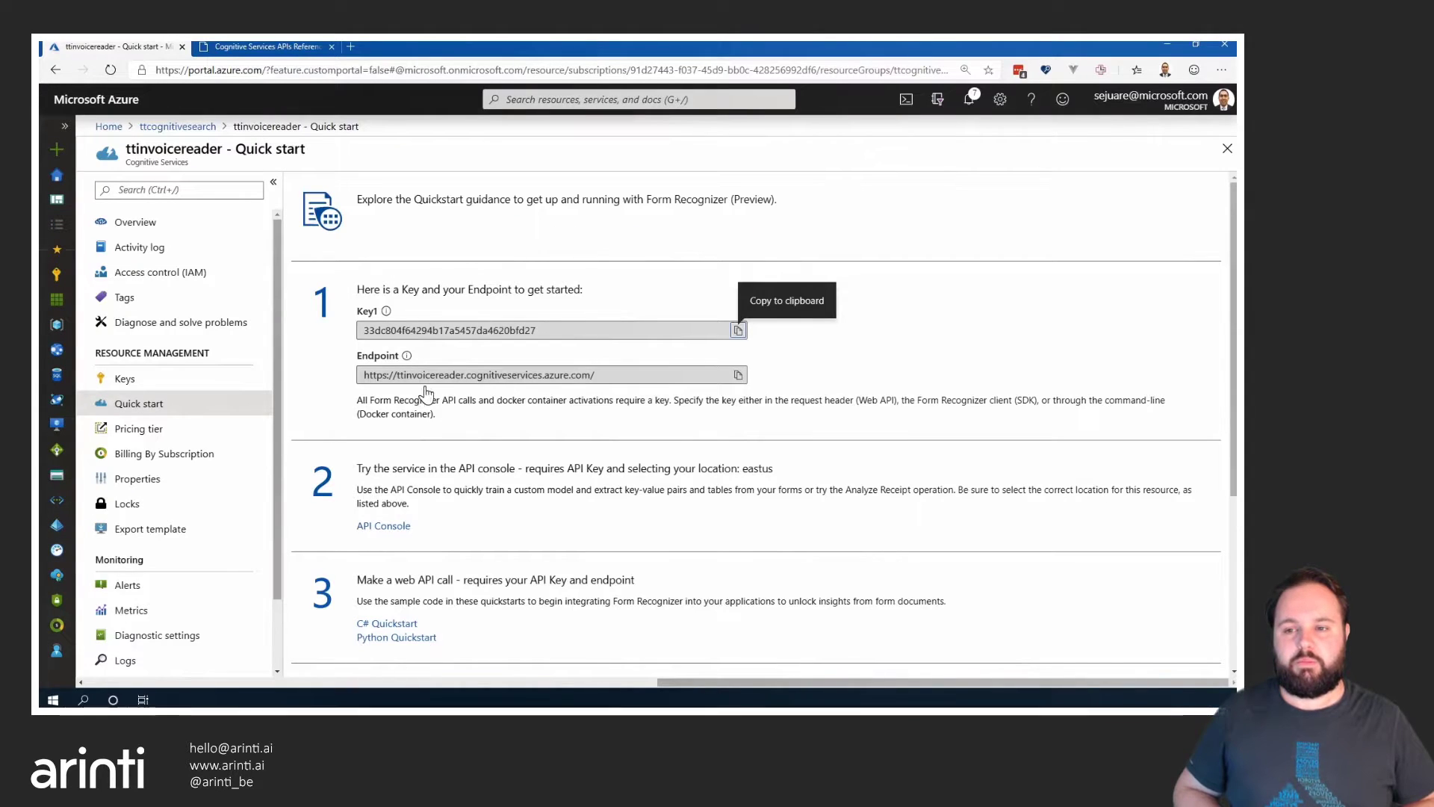
{"action": "left_click_drag", "start_coordinate": [398, 376], "coordinate": [595, 375]}
{"action": "right_click", "coordinate": [594, 376]}
{"action": "left_click", "coordinate": [614, 402]}
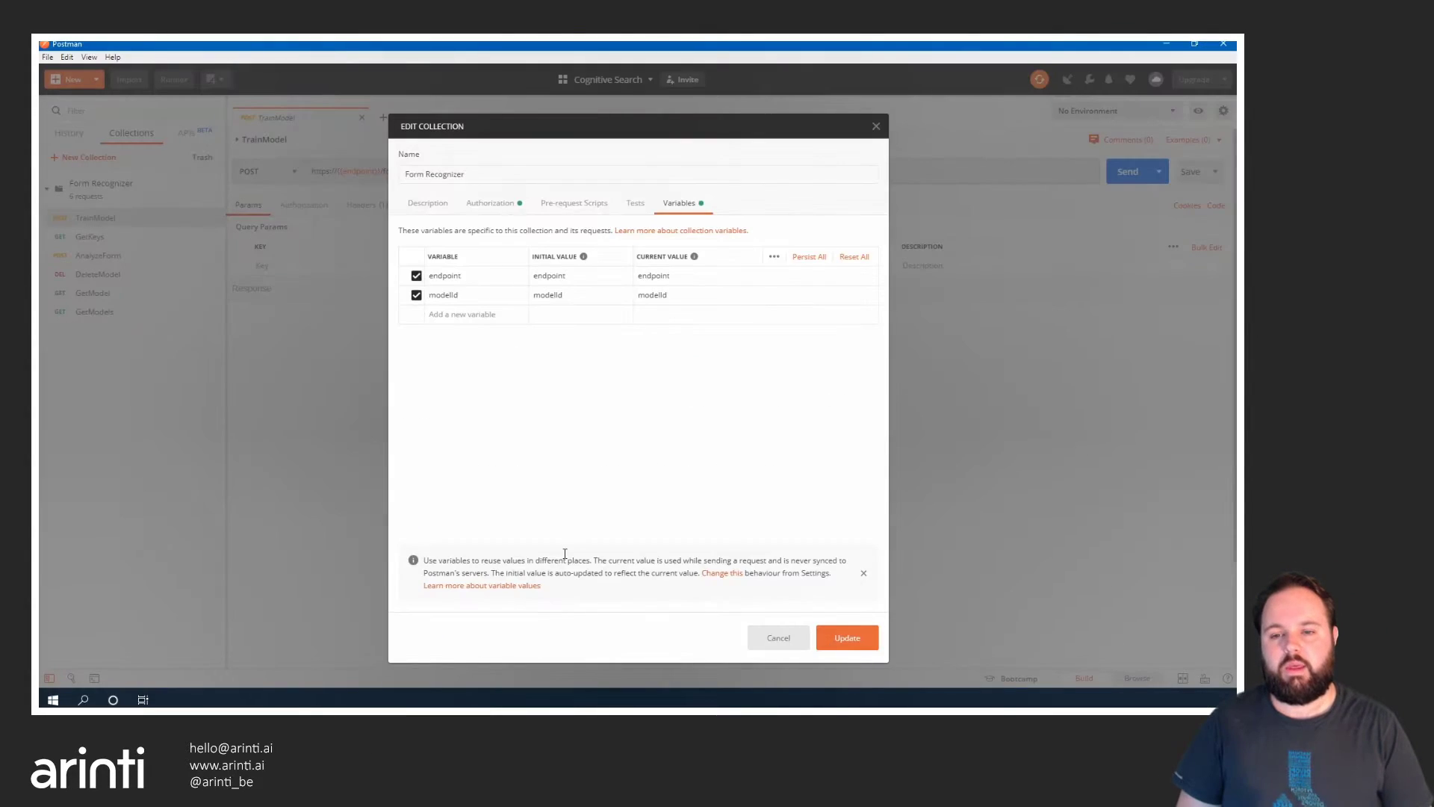
{"action": "double_click", "coordinate": [550, 278]}
{"action": "key", "text": "ctrl+v"}
{"action": "double_click", "coordinate": [654, 276]}
{"action": "key", "text": "ctrl+v"}
{"action": "left_click", "coordinate": [822, 642]}
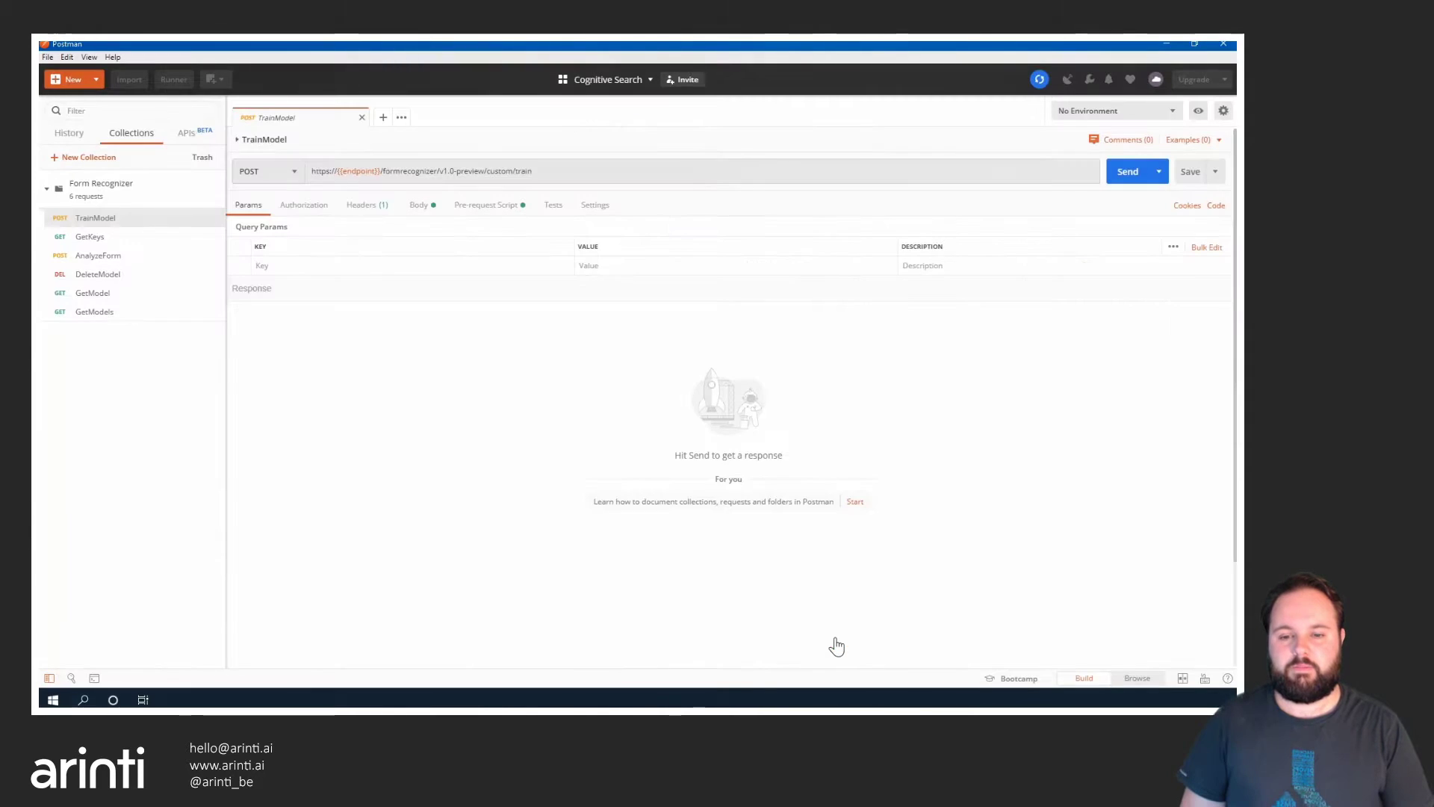
In TrainModel's pre-request script, set storageAccount to ttinvoicestorage and container to train
{"action": "left_click", "coordinate": [422, 210]}
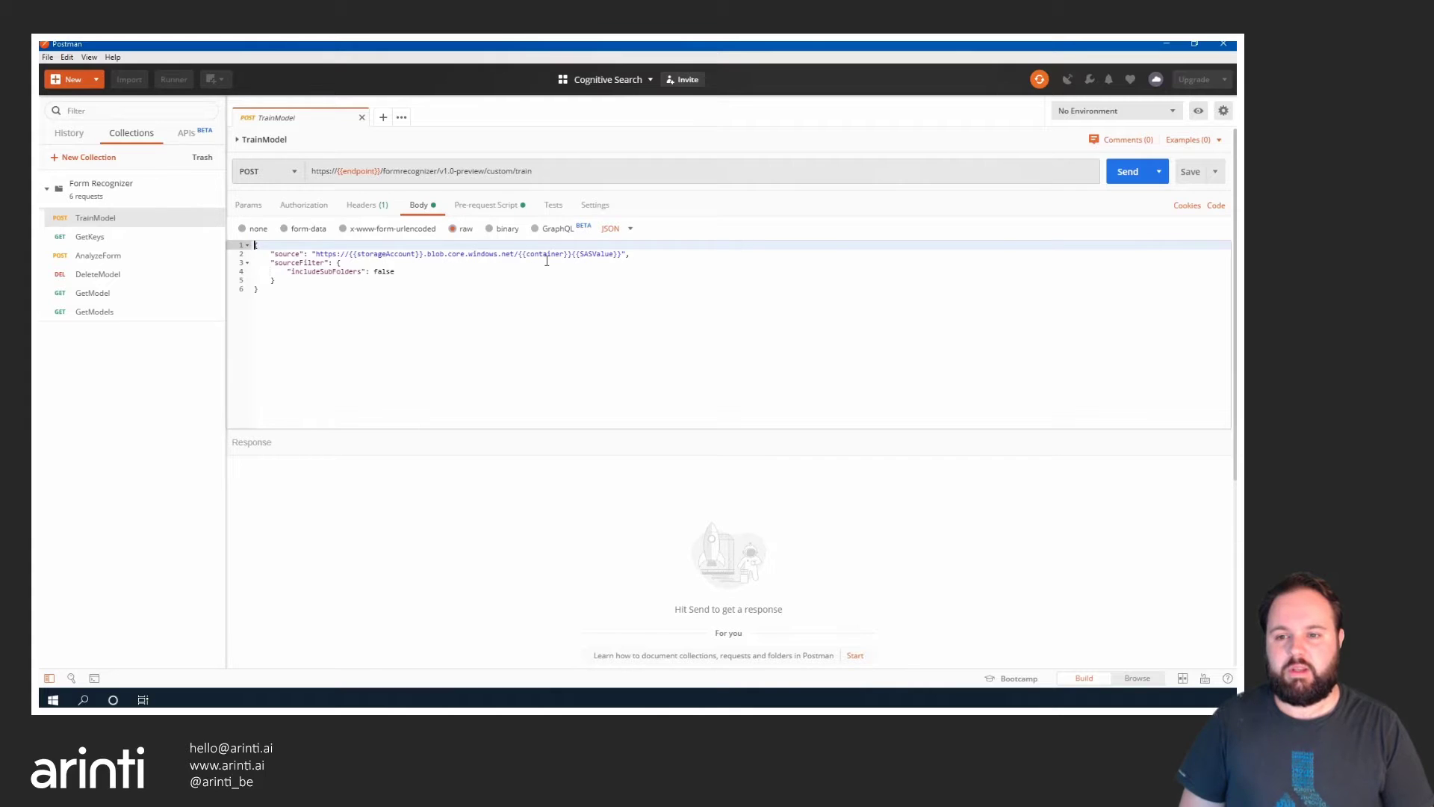
{"action": "left_click", "coordinate": [495, 209]}
{"action": "double_click", "coordinate": [437, 227]}
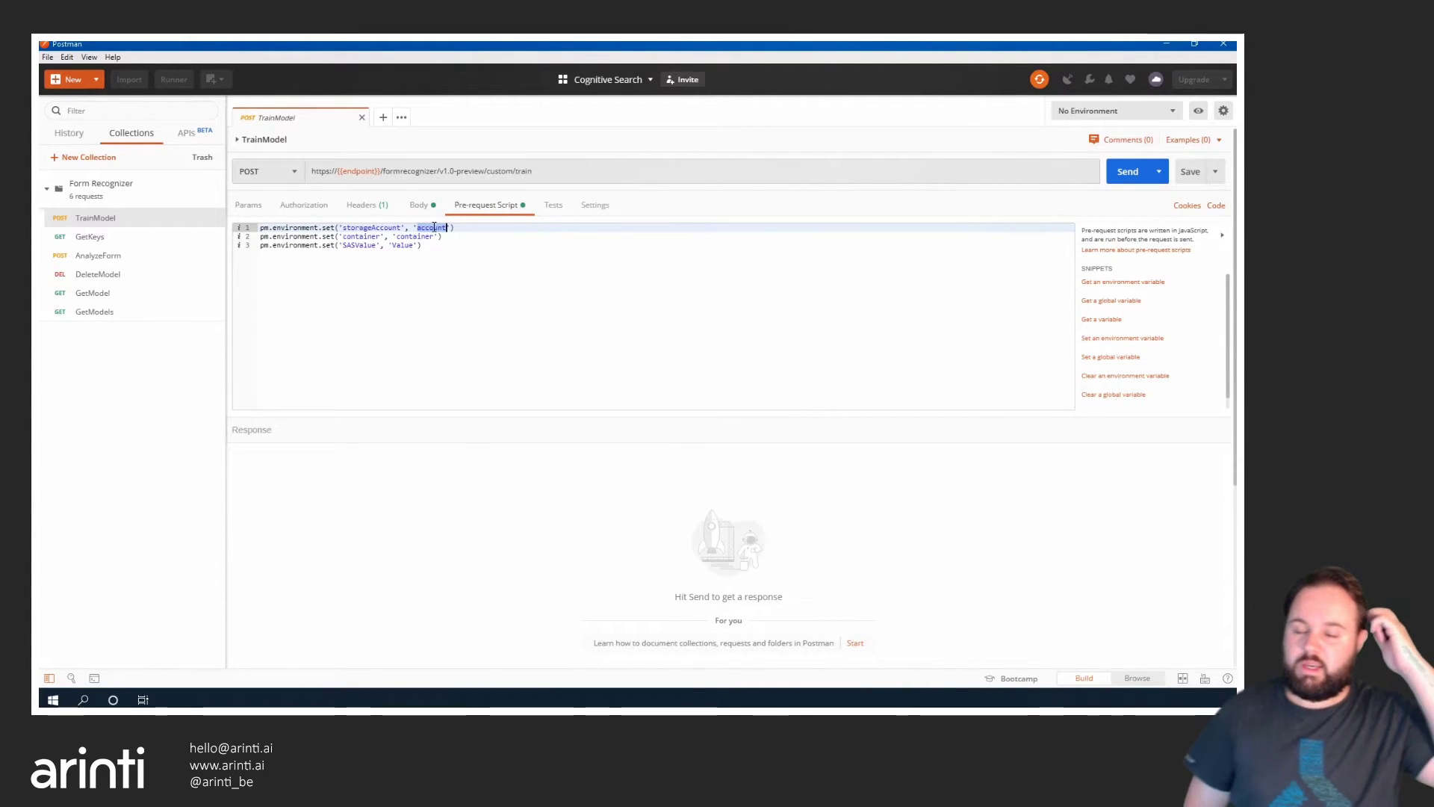
{"action": "key", "text": "alt+Tab"}
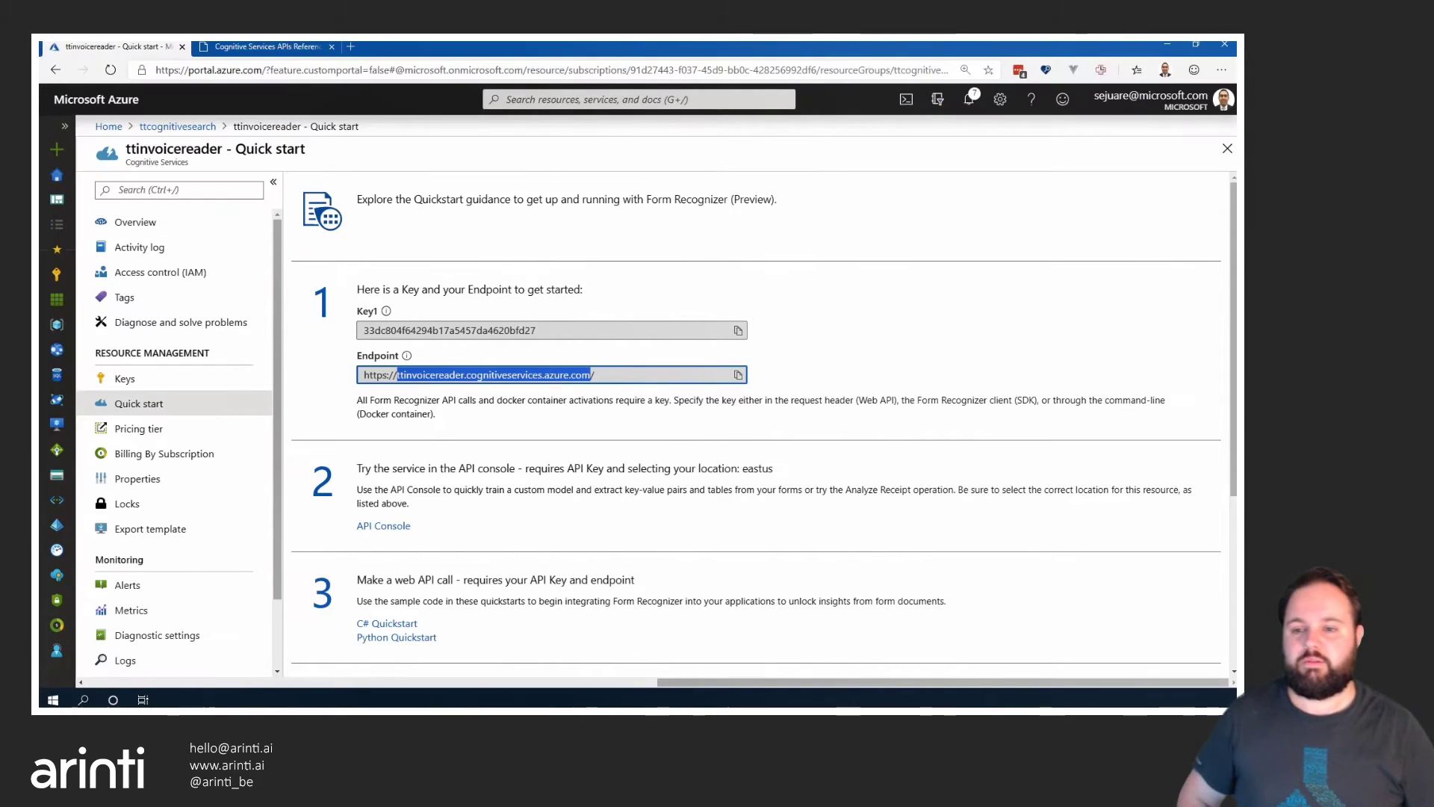
{"action": "left_click", "coordinate": [177, 127]}
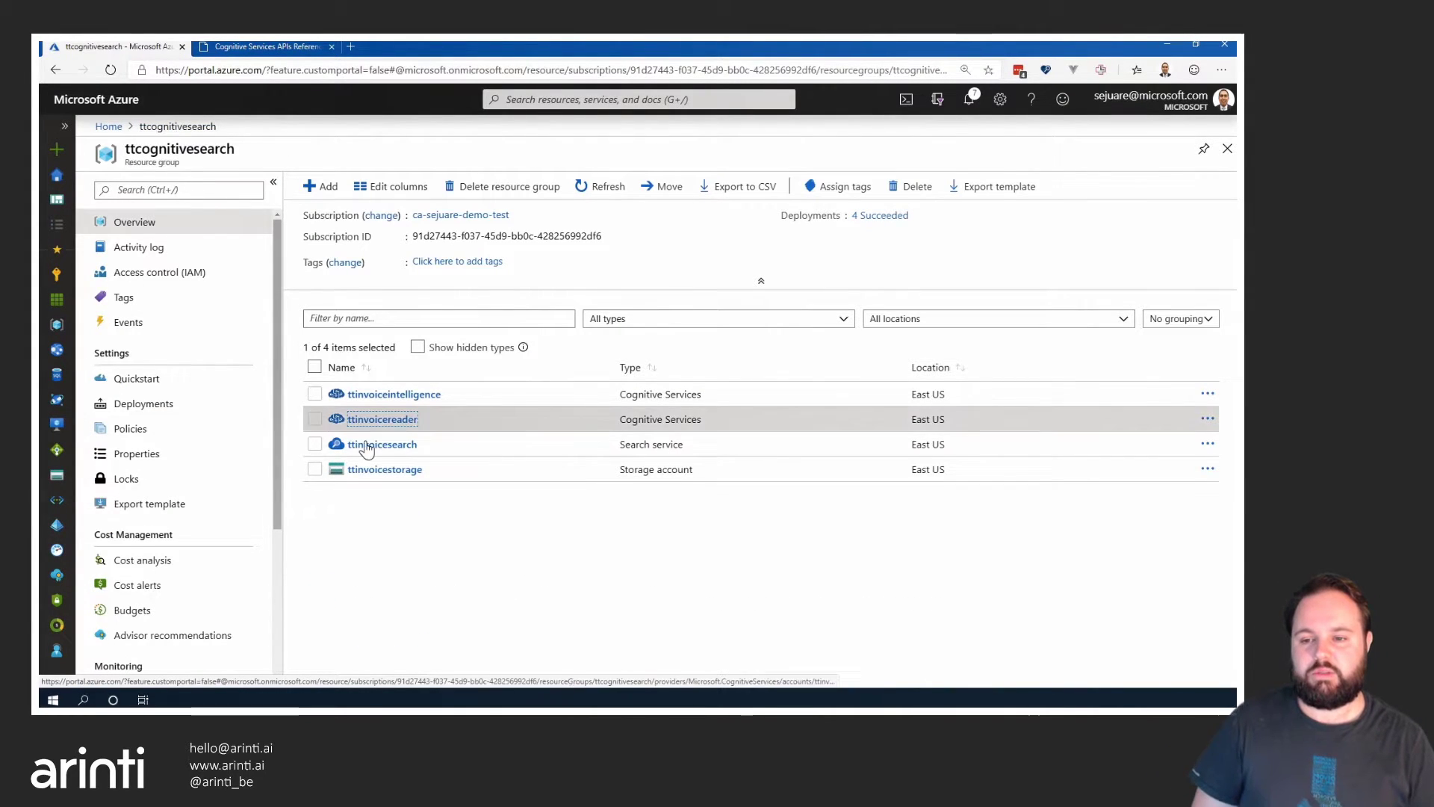
{"action": "key", "text": "alt+Tab"}
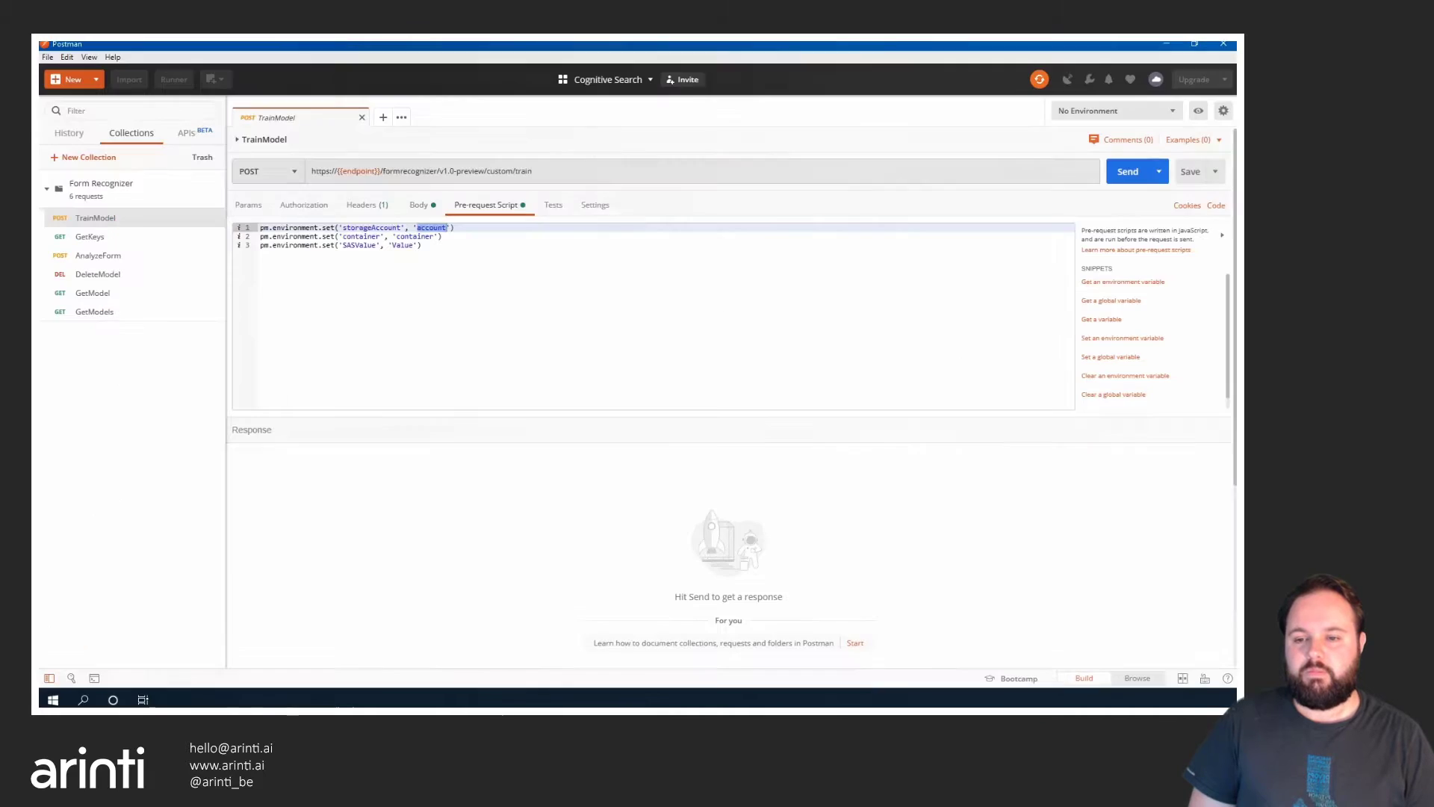
{"action": "type", "text": "ttinvoicestorage"}
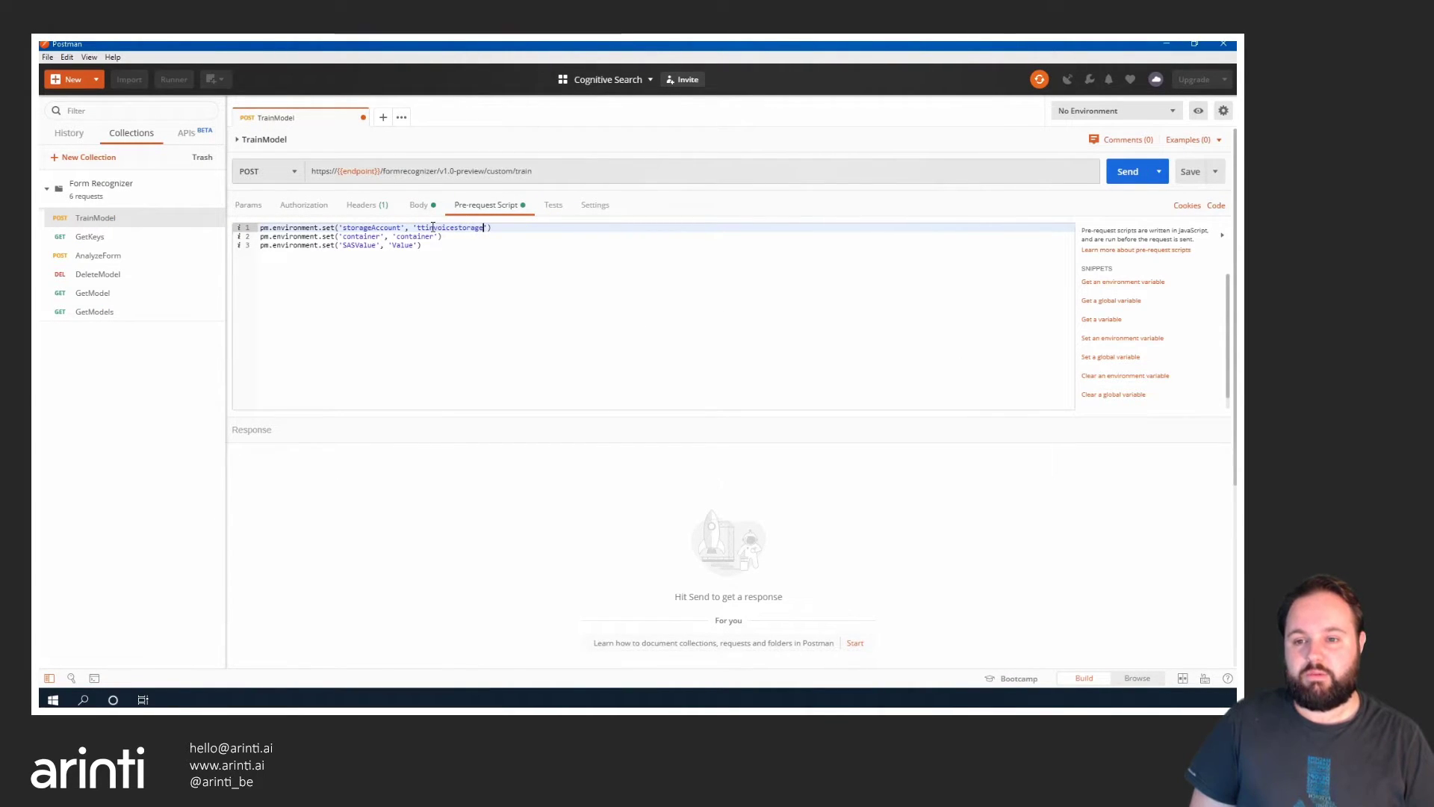
{"action": "double_click", "coordinate": [419, 236]}
{"action": "type", "text": "tr"}
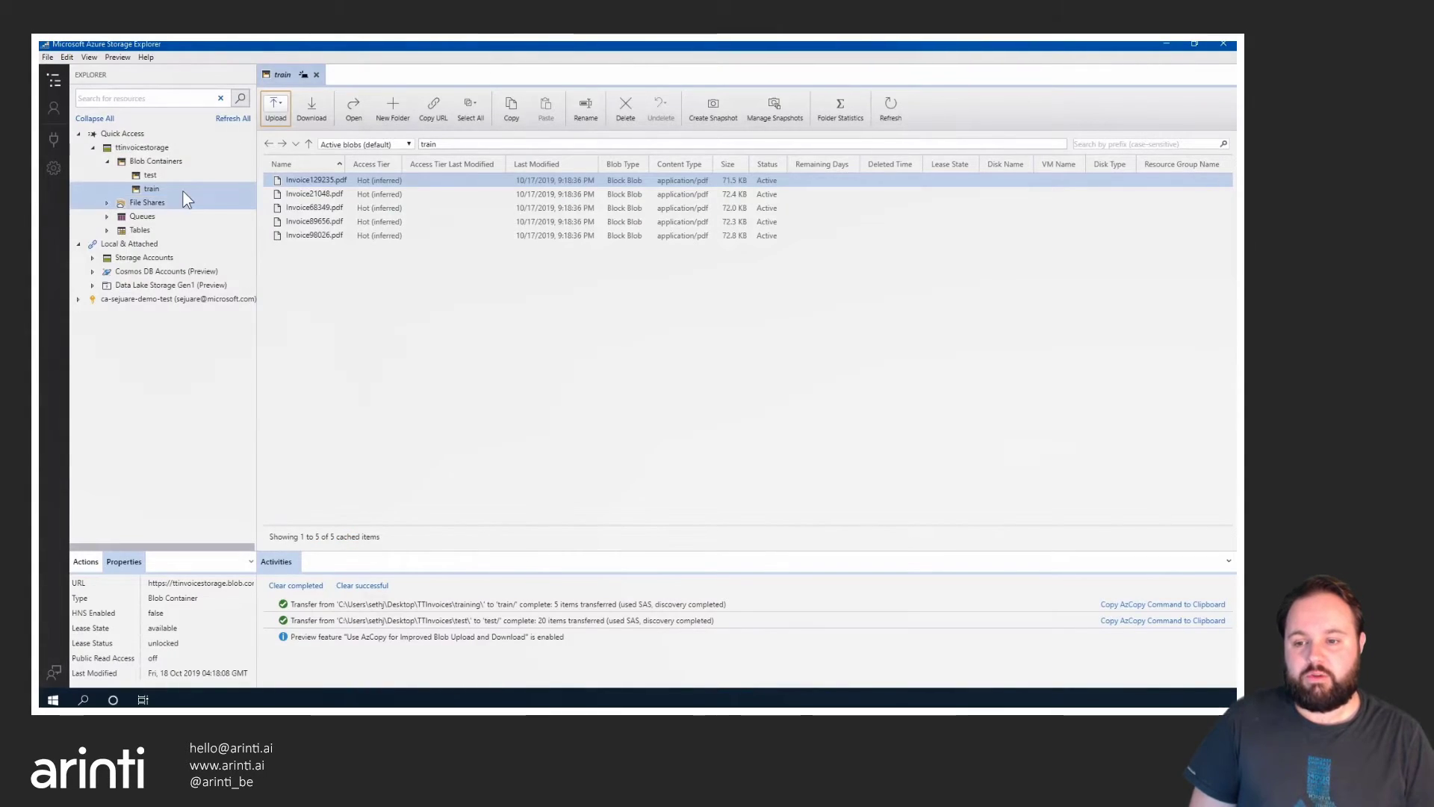
Generate a shared access signature for the train container with read and list permissions and a December 2019 expiry, and copy its query string
{"action": "right_click", "coordinate": [153, 188]}
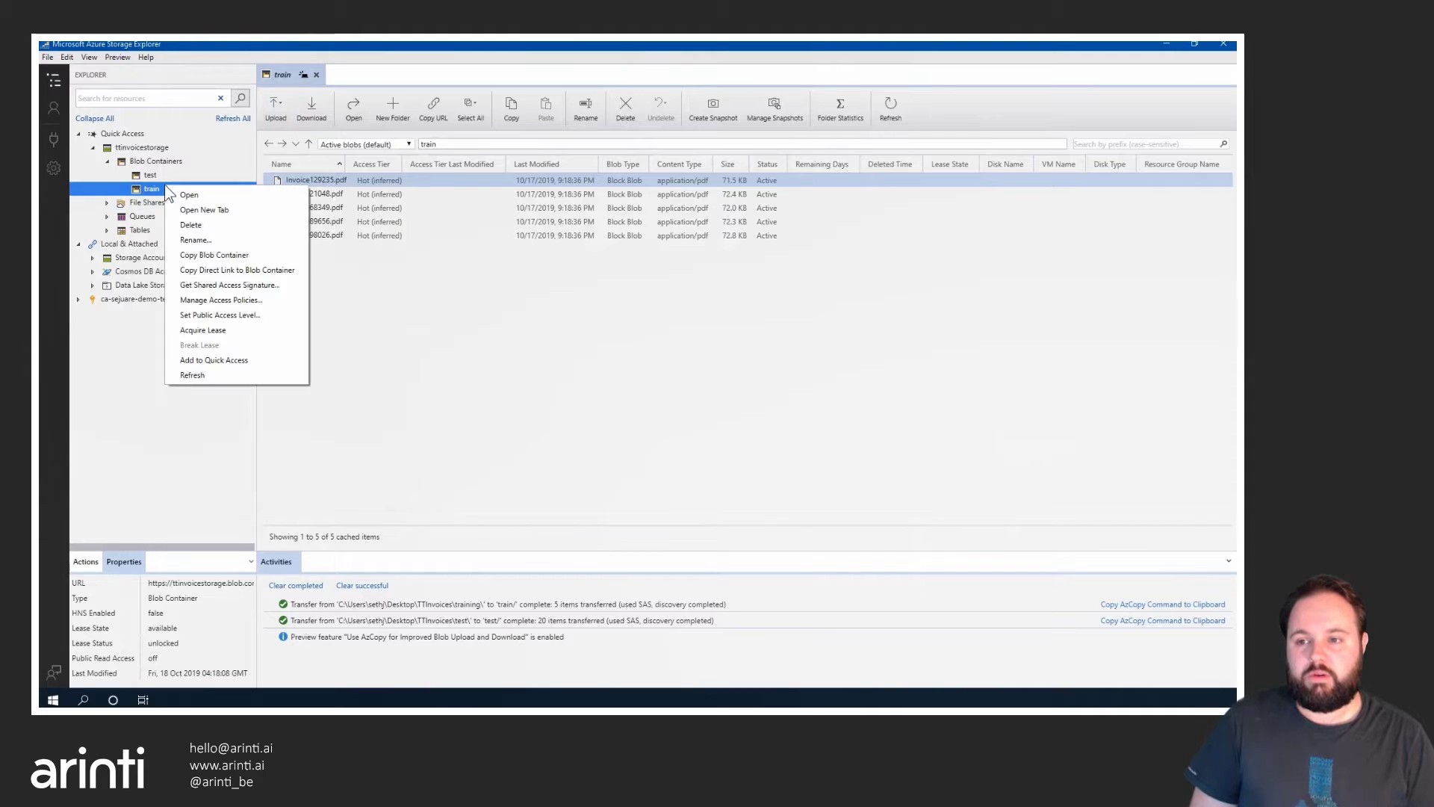
{"action": "left_click", "coordinate": [209, 284]}
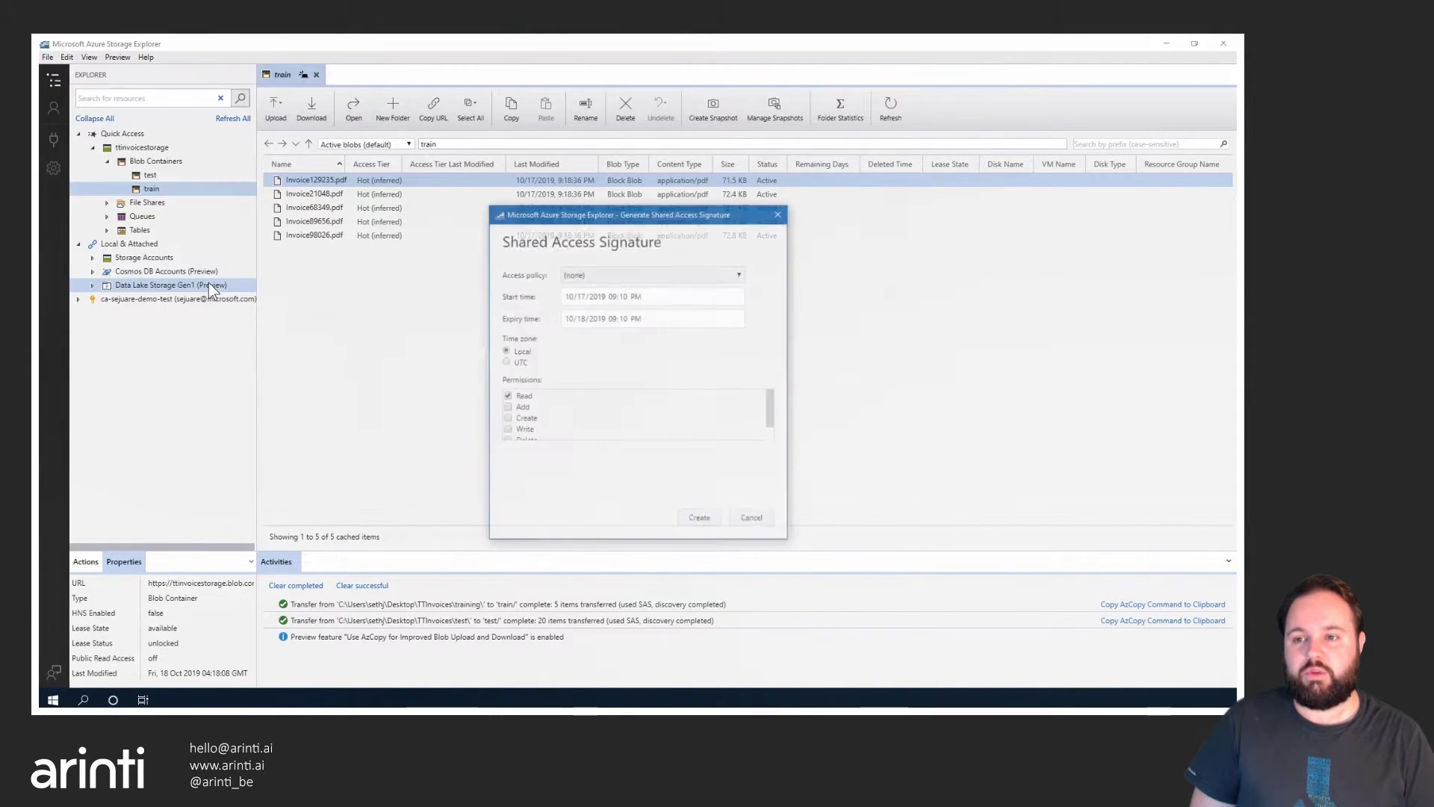
{"action": "left_click_drag", "start_coordinate": [775, 421], "coordinate": [773, 442]}
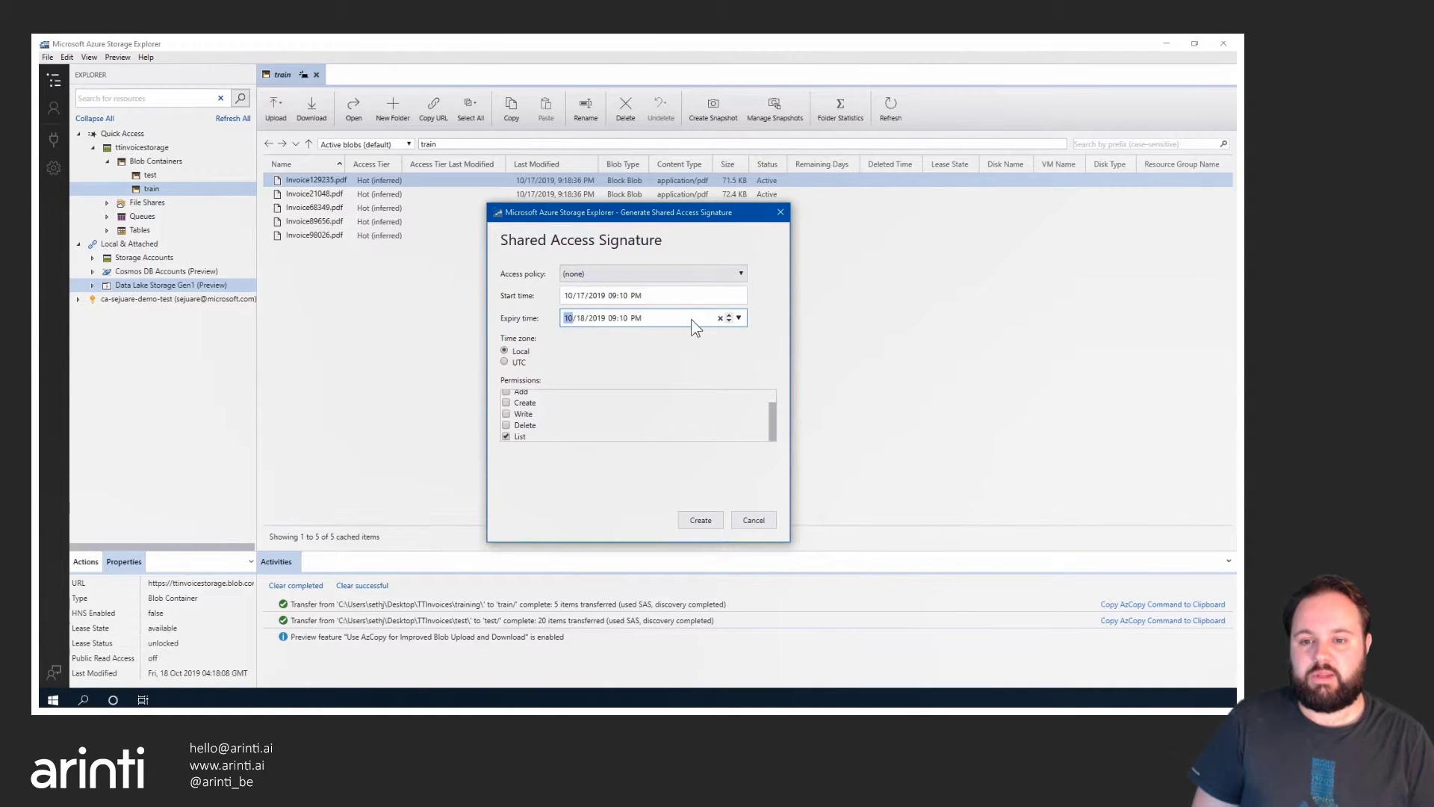
{"action": "left_click", "coordinate": [729, 317]}
{"action": "left_click", "coordinate": [728, 317]}
{"action": "left_click", "coordinate": [708, 522]}
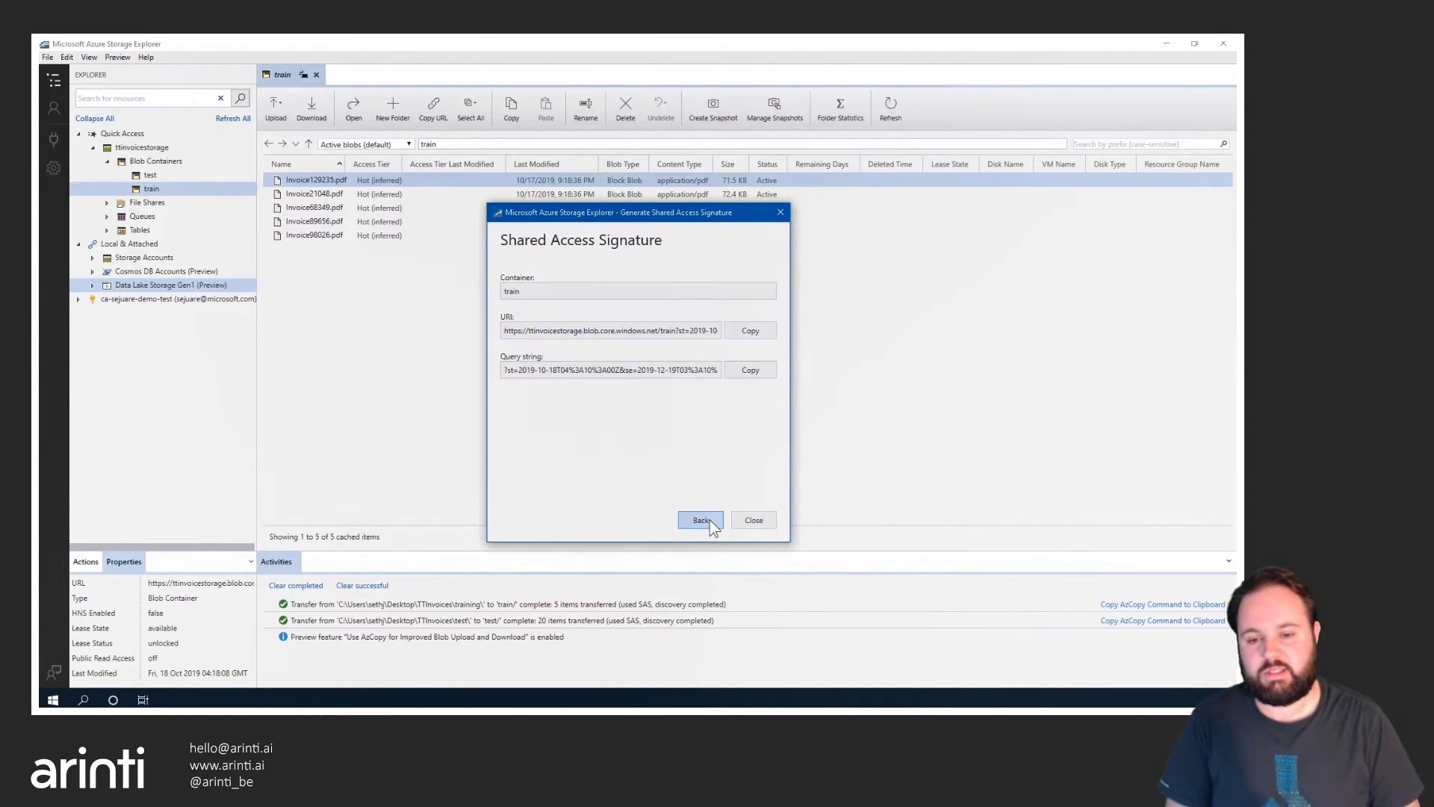
{"action": "left_click", "coordinate": [760, 374]}
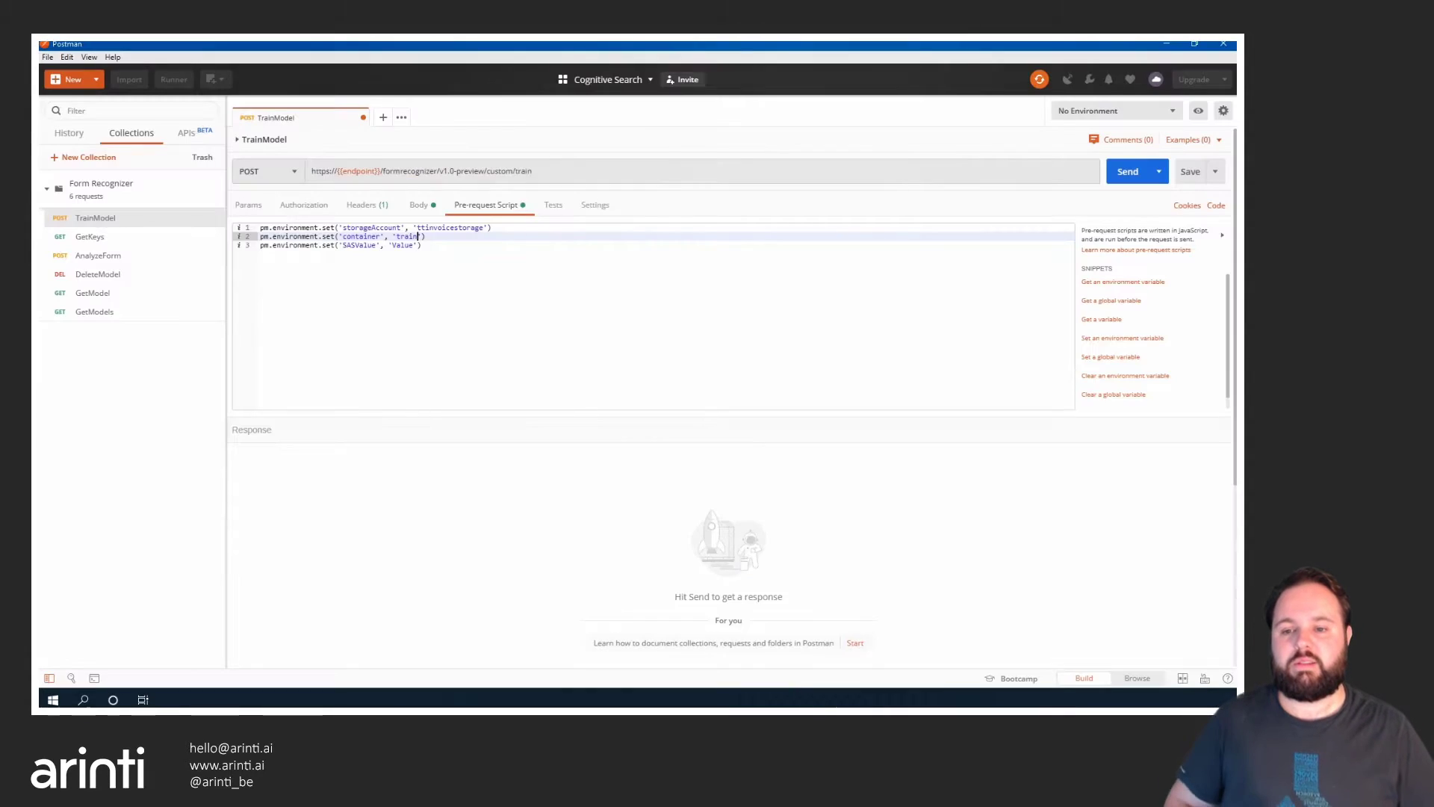
Switch to Postman and paste the copied SAS token as the SASValue in TrainModel's pre-request script
{"action": "key", "text": "alt+Tab"}
{"action": "left_click", "coordinate": [401, 246]}
{"action": "key", "text": "ctrl+v"}
Check TrainModel's JSON body, send the request to train the model and review the training documents in the response
{"action": "left_click", "coordinate": [416, 206]}
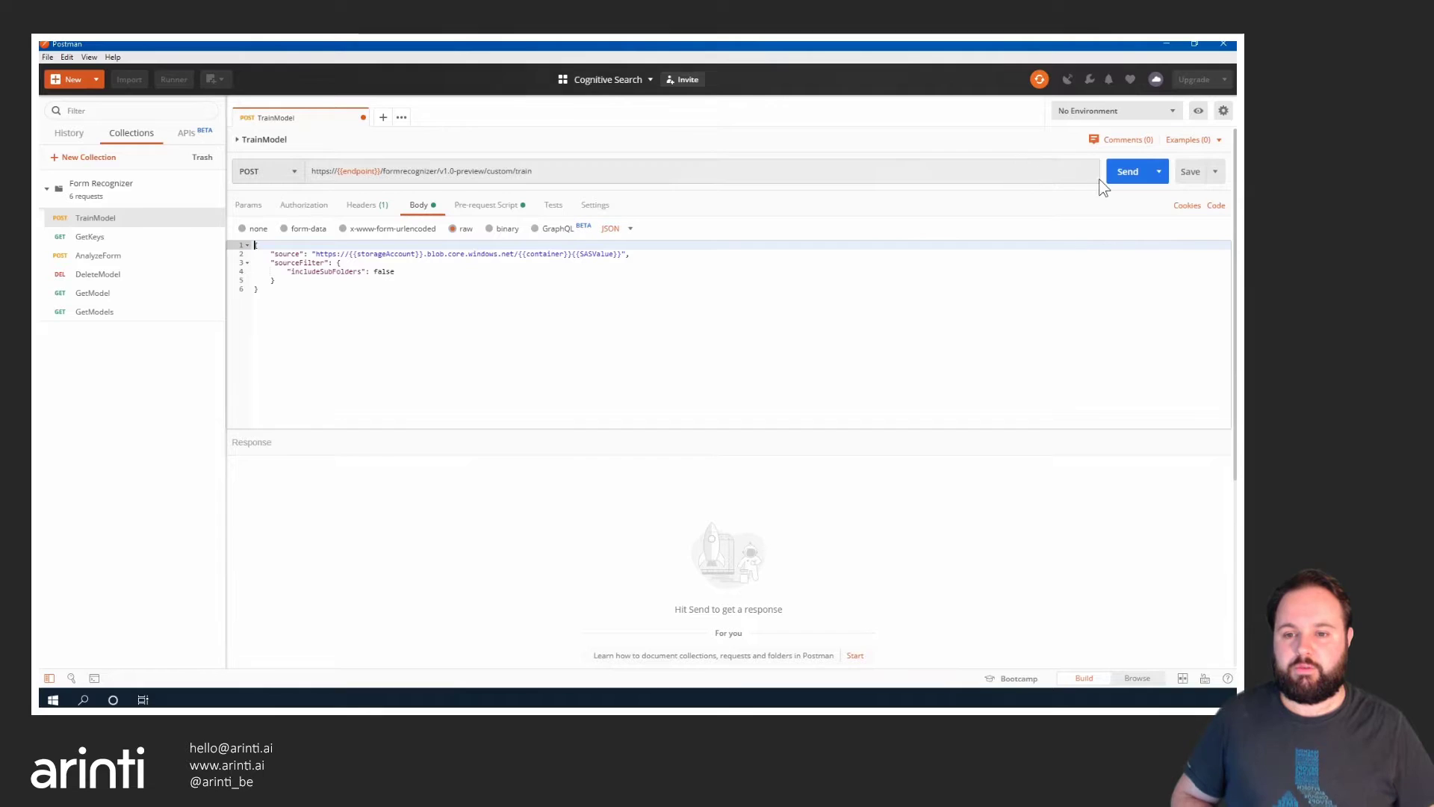
{"action": "left_click", "coordinate": [1127, 176]}
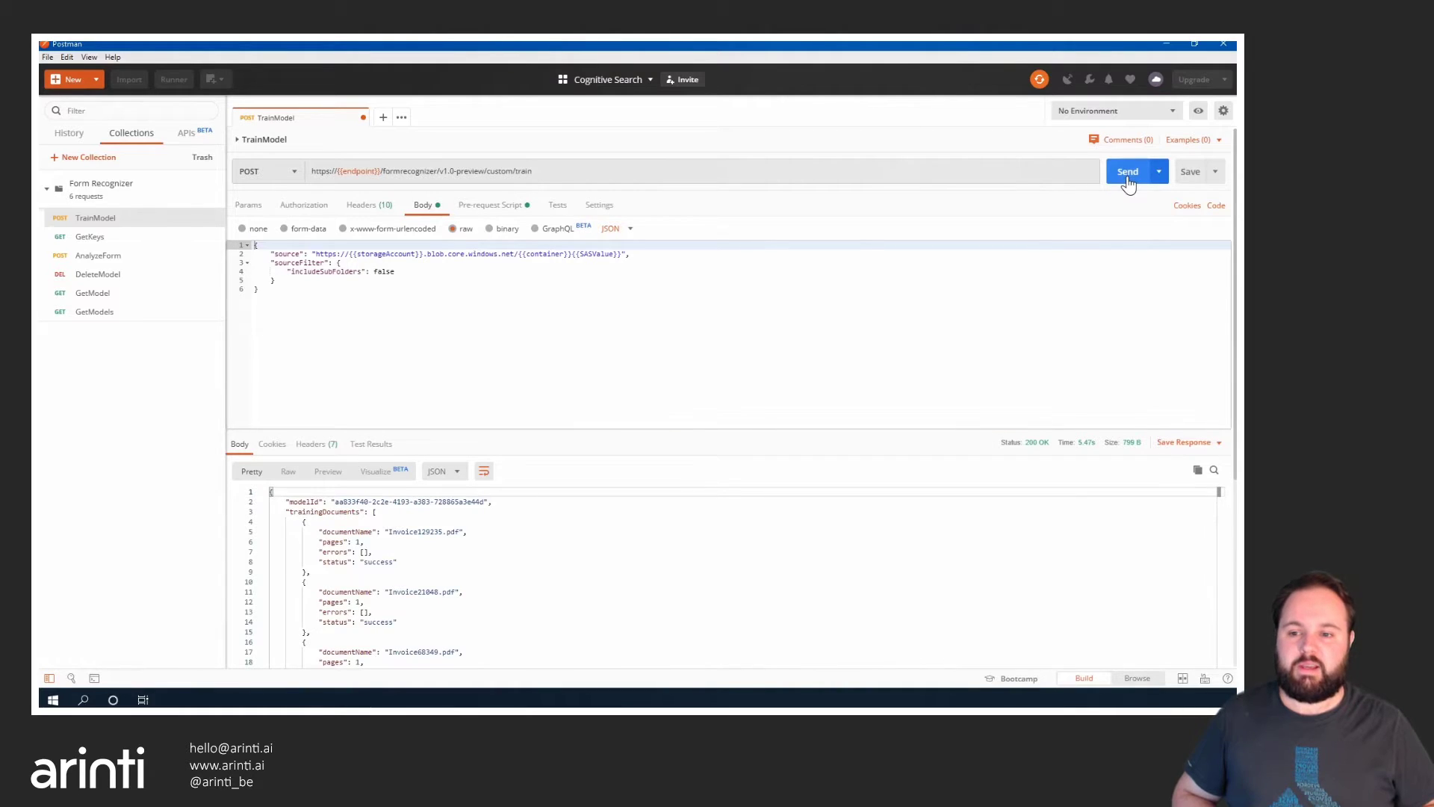
{"action": "scroll", "coordinate": [611, 538], "scroll_direction": "down", "scroll_amount": 5}
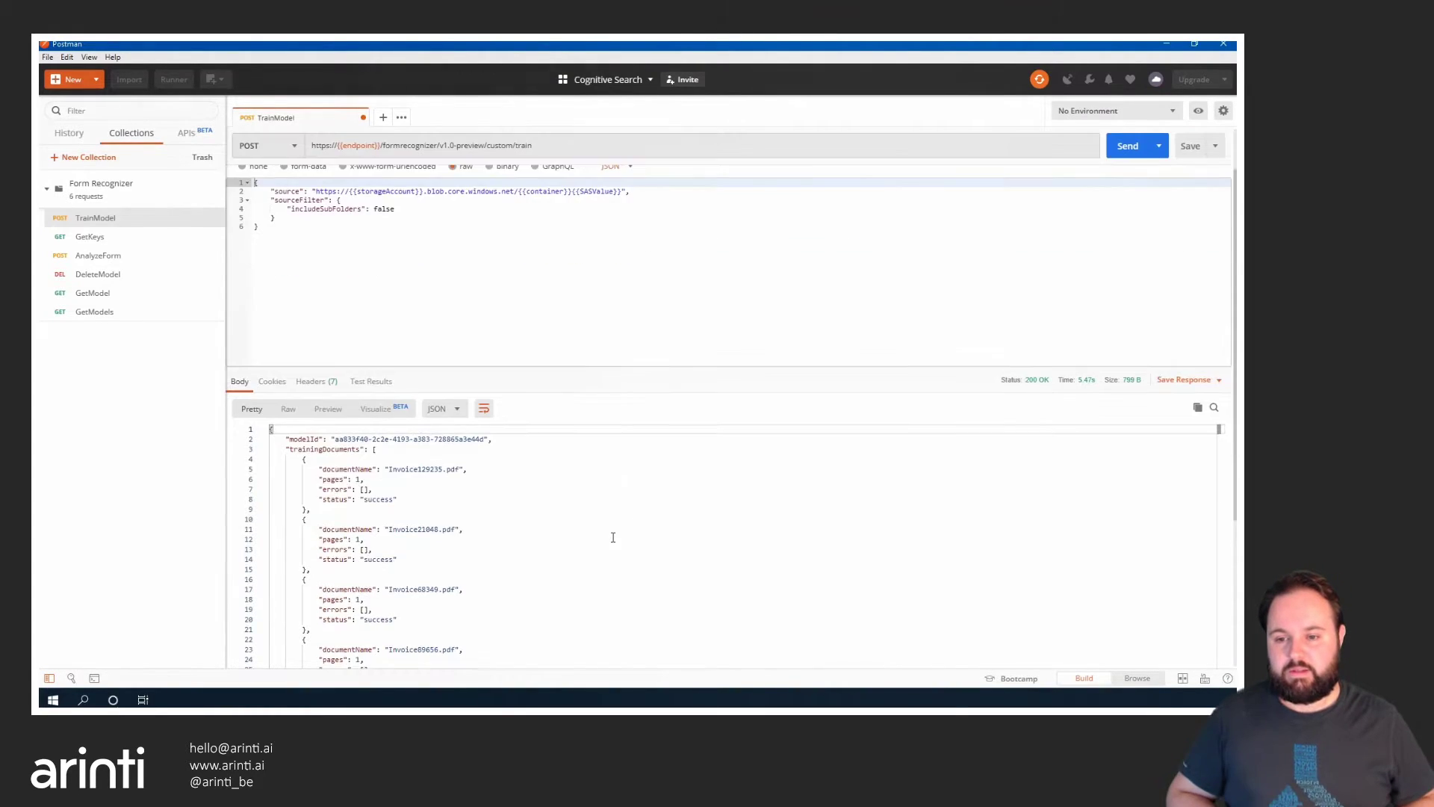
{"action": "scroll", "coordinate": [611, 536], "scroll_direction": "up", "scroll_amount": 5}
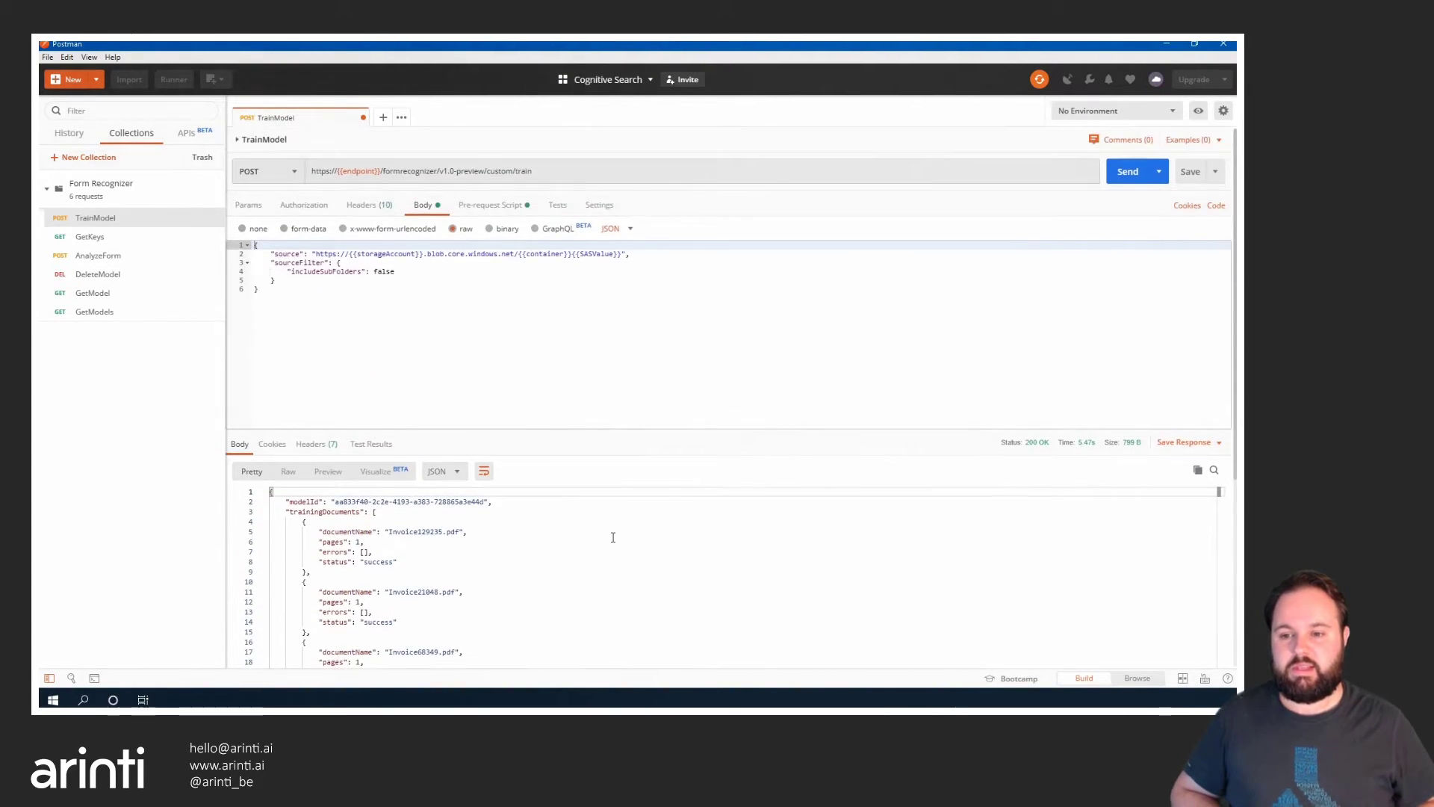
Copy the modelId from the training response into the Form Recognizer collection's modelId variable, both initial and current value, and save the collection
{"action": "left_click_drag", "start_coordinate": [333, 502], "coordinate": [470, 500]}
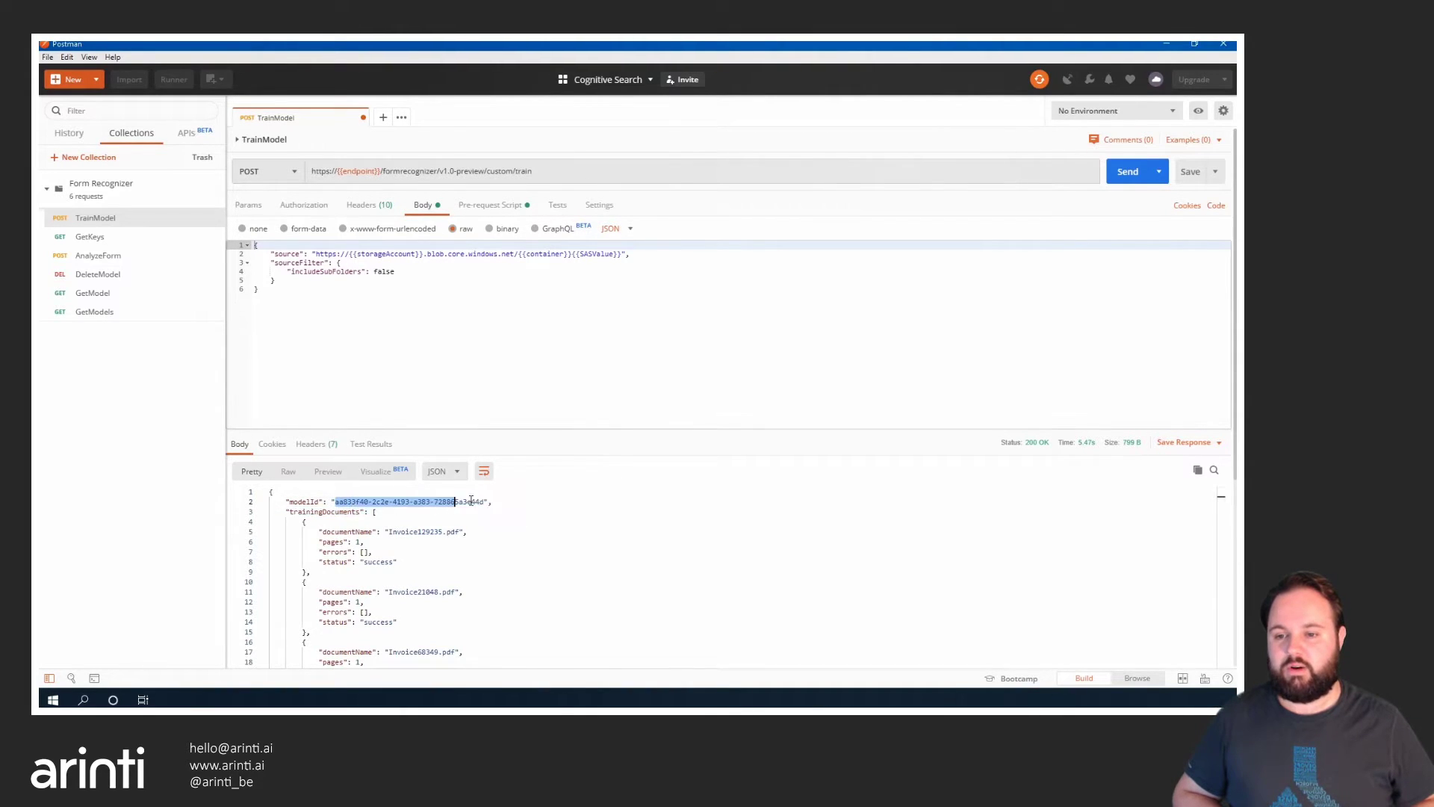
{"action": "right_click", "coordinate": [485, 501]}
{"action": "left_click", "coordinate": [500, 558]}
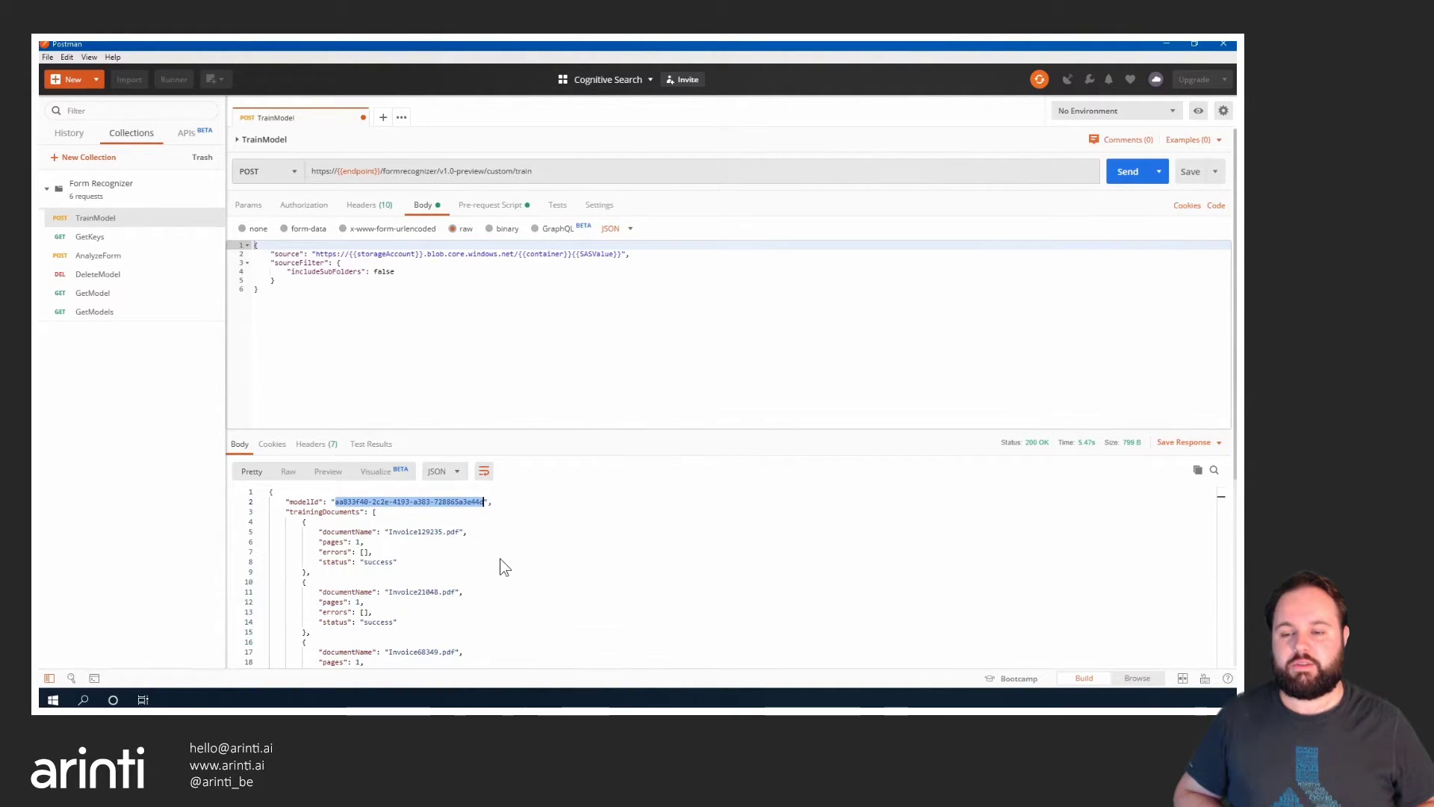
{"action": "left_click", "coordinate": [211, 193]}
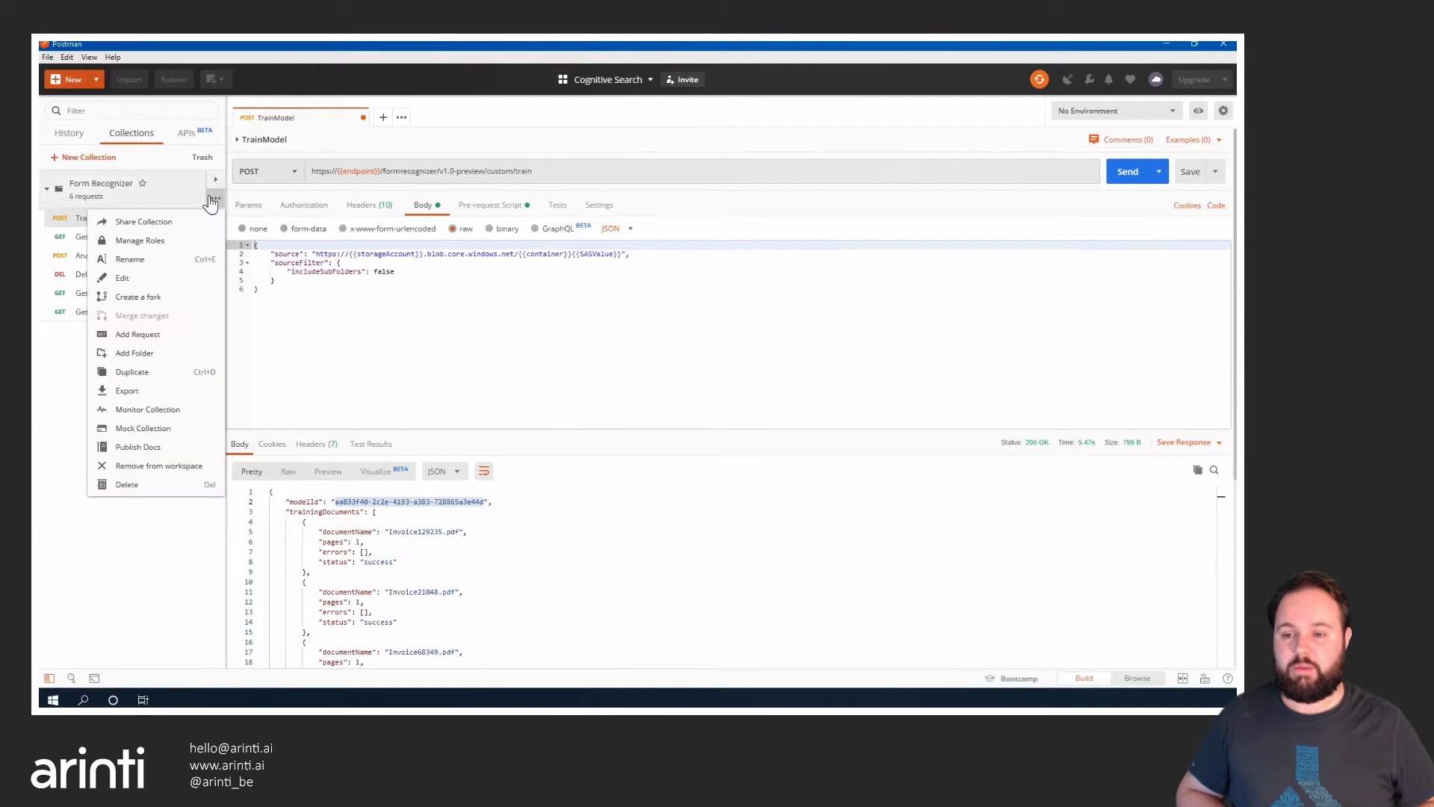
{"action": "left_click", "coordinate": [190, 286]}
{"action": "left_click", "coordinate": [679, 204]}
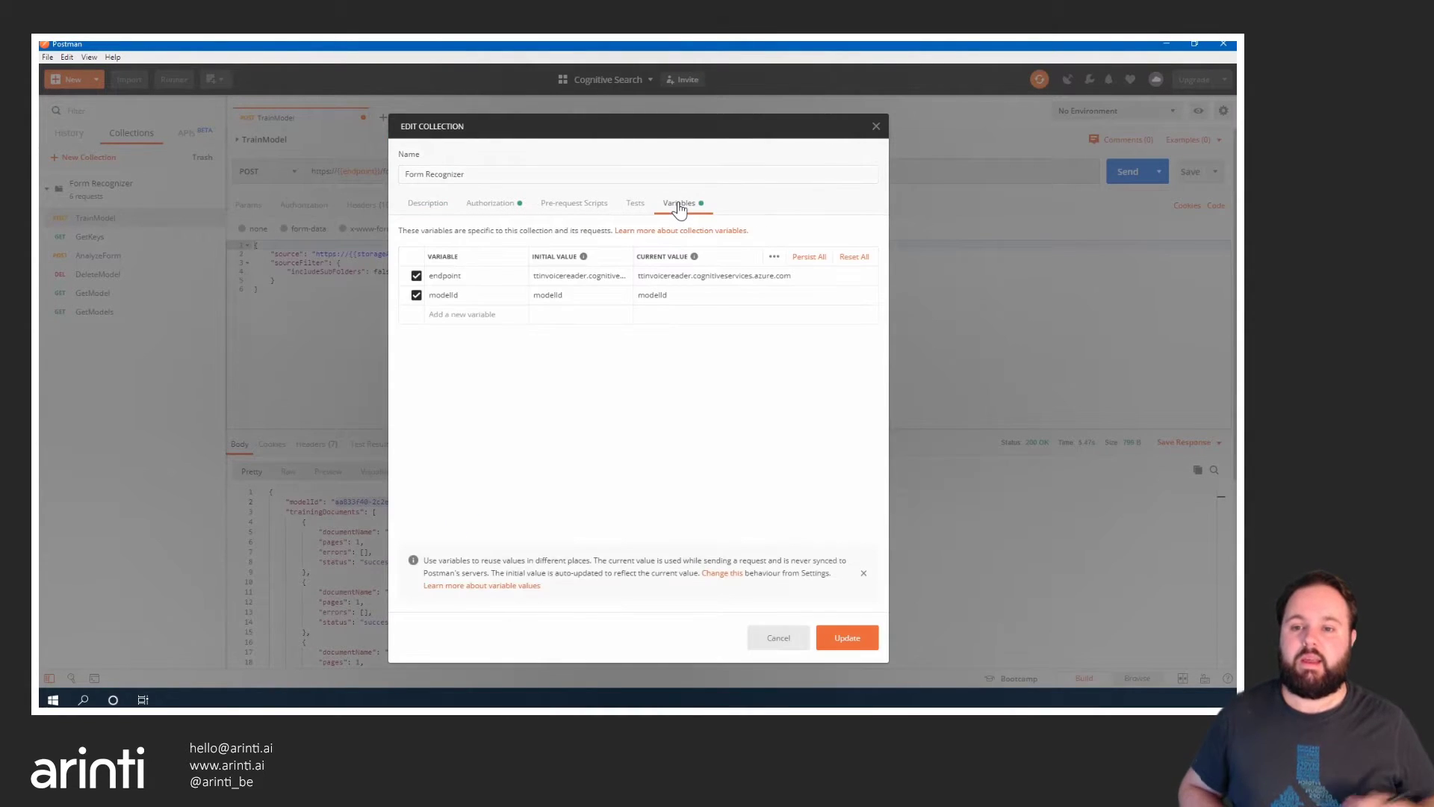
{"action": "double_click", "coordinate": [589, 293]}
{"action": "key", "text": "ctrl+v"}
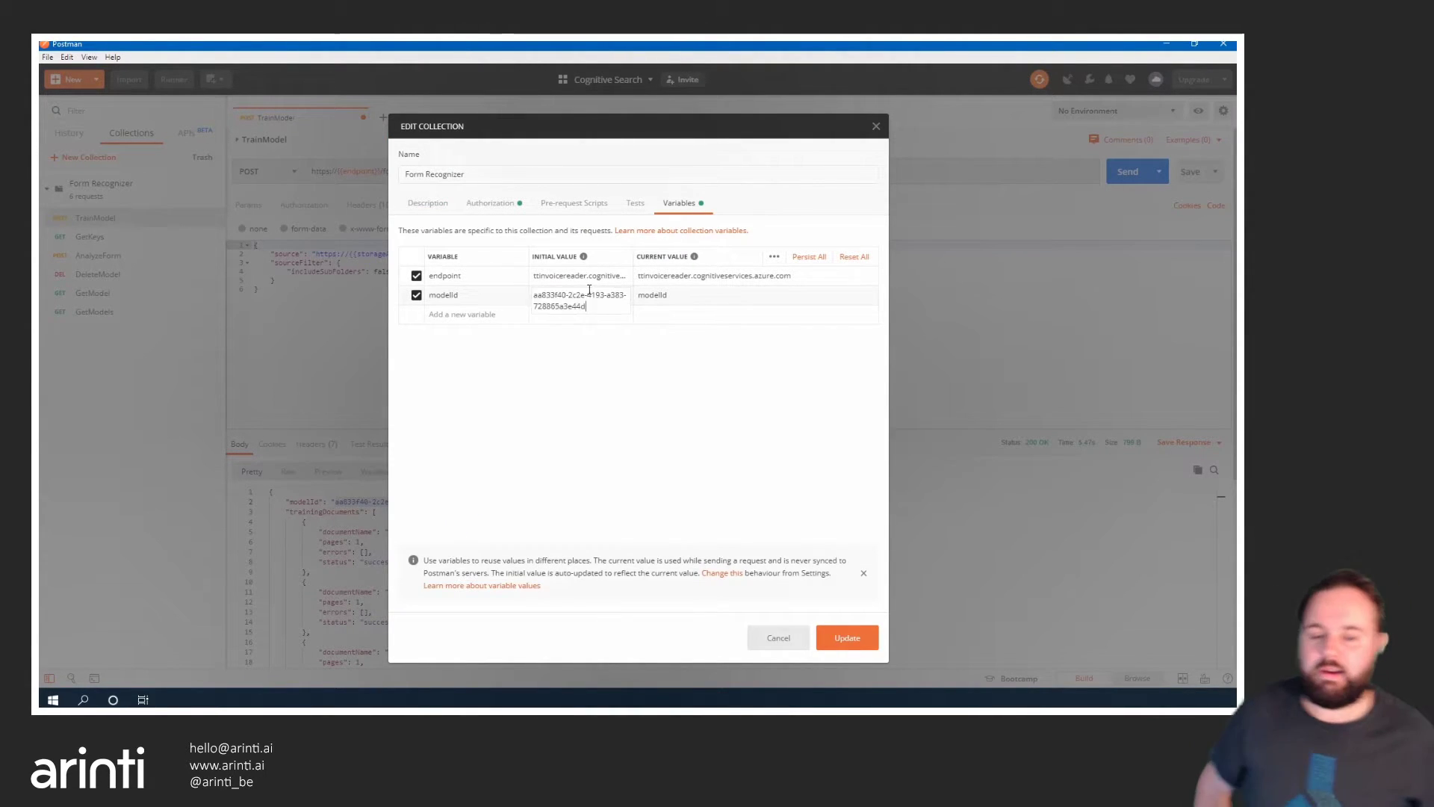
{"action": "key", "text": "ctrl+v"}
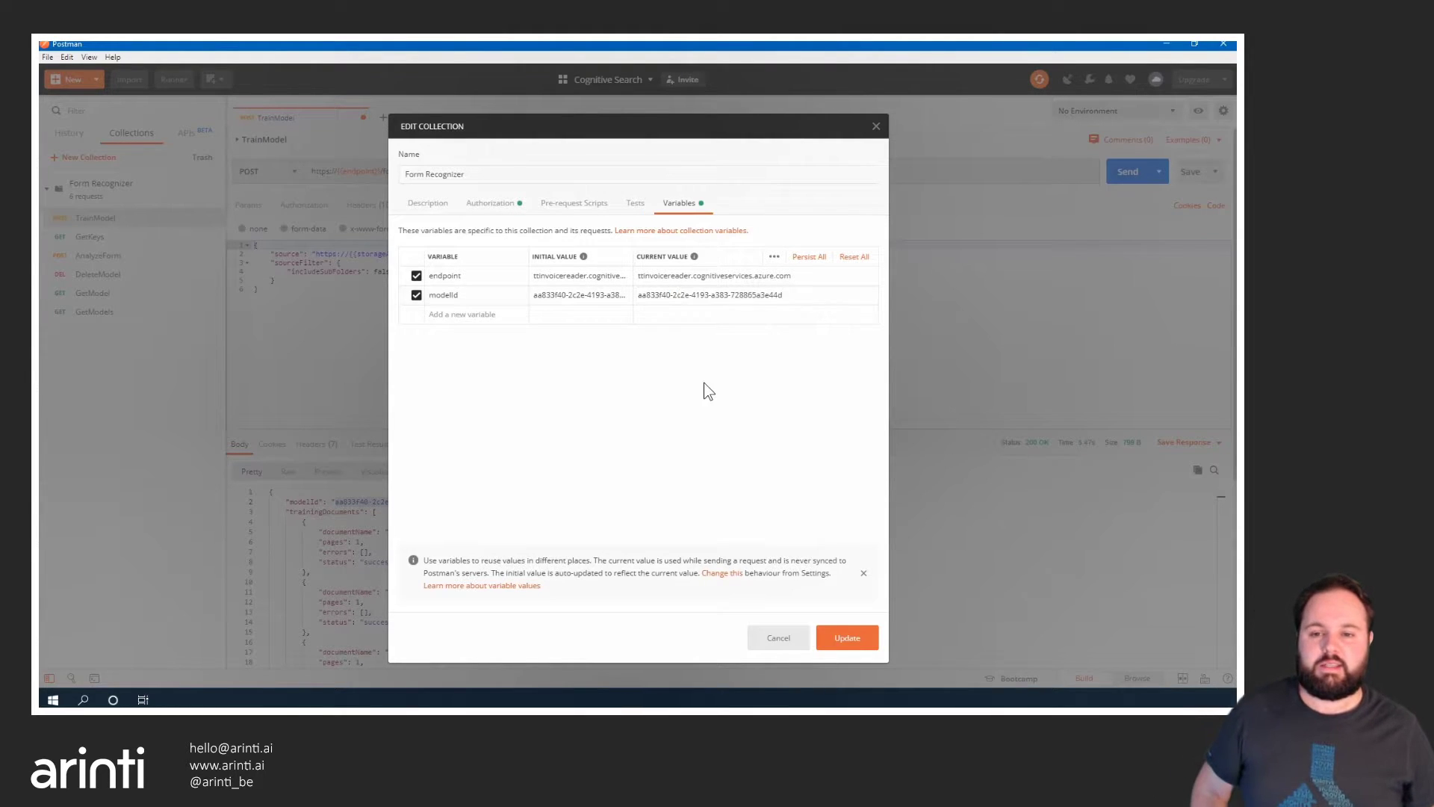
{"action": "left_click", "coordinate": [849, 638]}
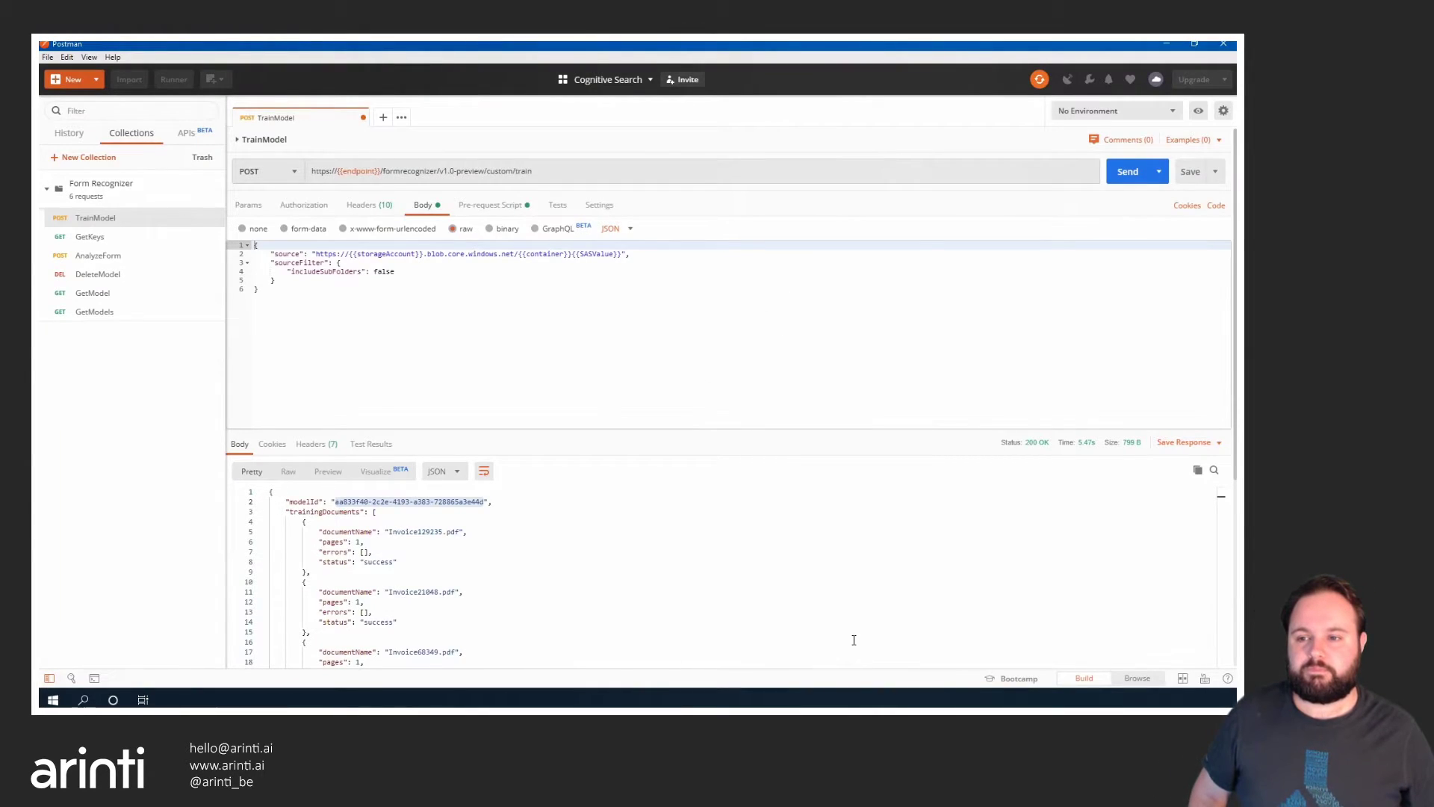
Open the GetKeys request, check its headers and send it to retrieve the keys the trained model extracts
{"action": "left_click", "coordinate": [150, 239]}
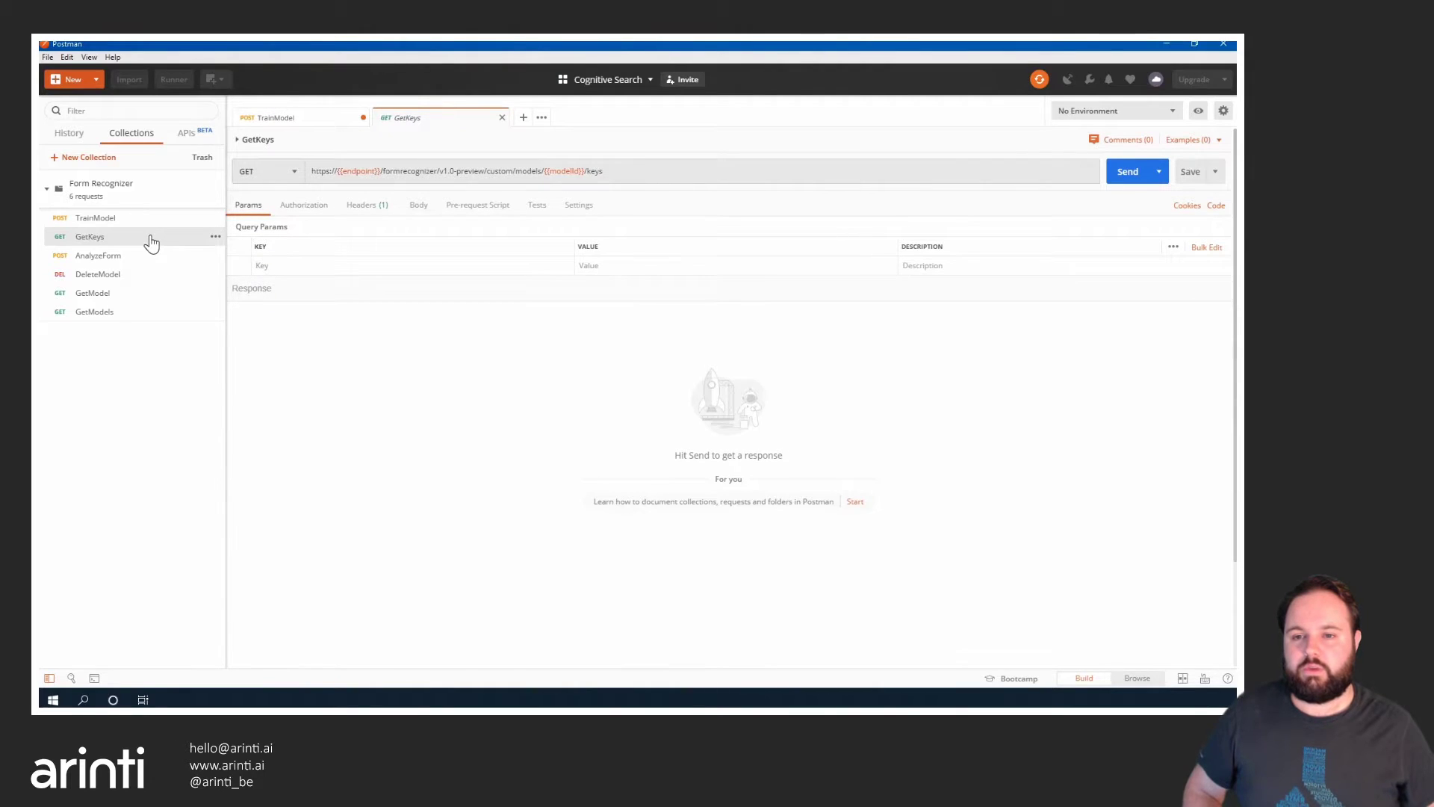
{"action": "left_click", "coordinate": [357, 205]}
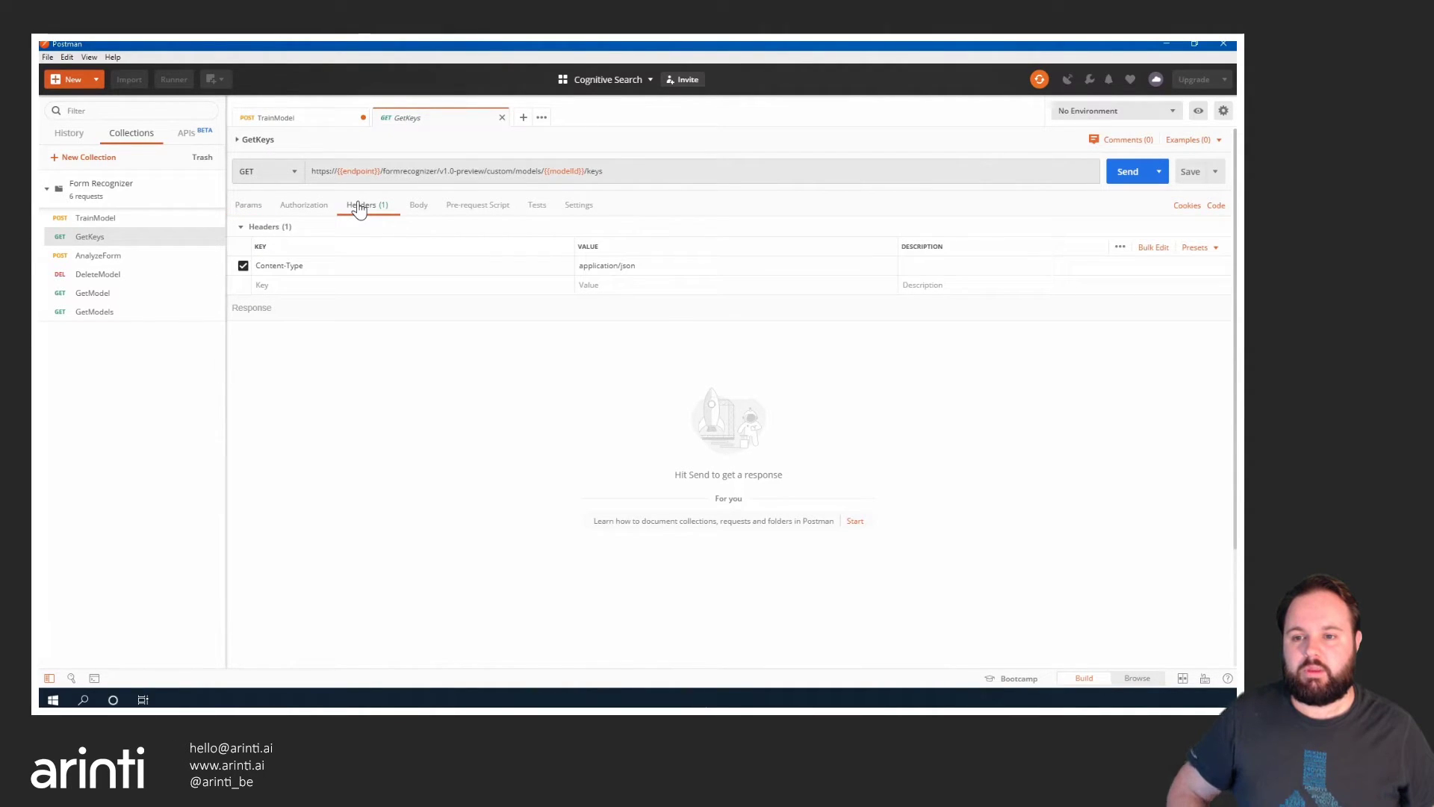
{"action": "left_click", "coordinate": [1113, 183]}
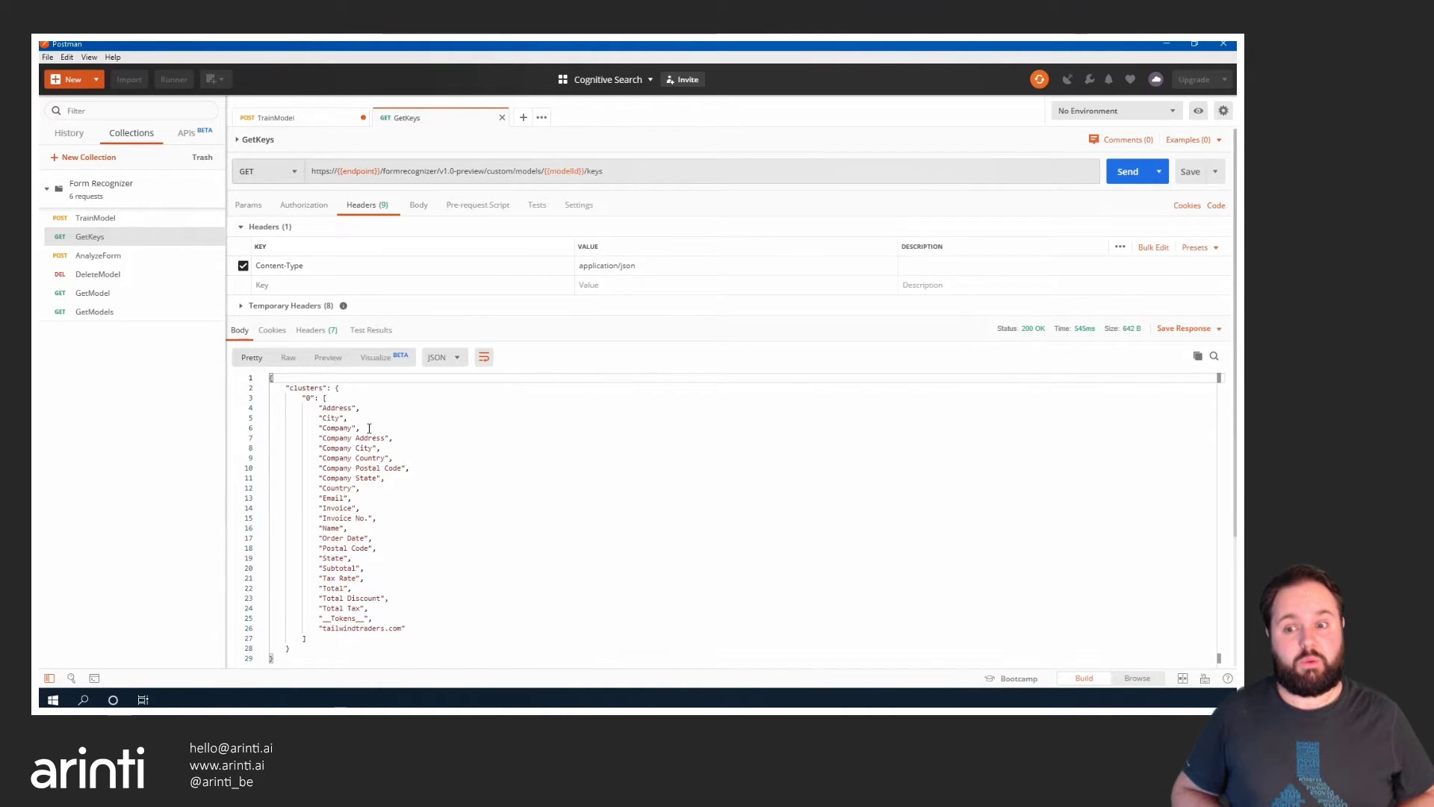
Attach Invoice45865.pdf as the form-data file in the AnalyzeForm request's body and send the request
{"action": "left_click", "coordinate": [112, 258]}
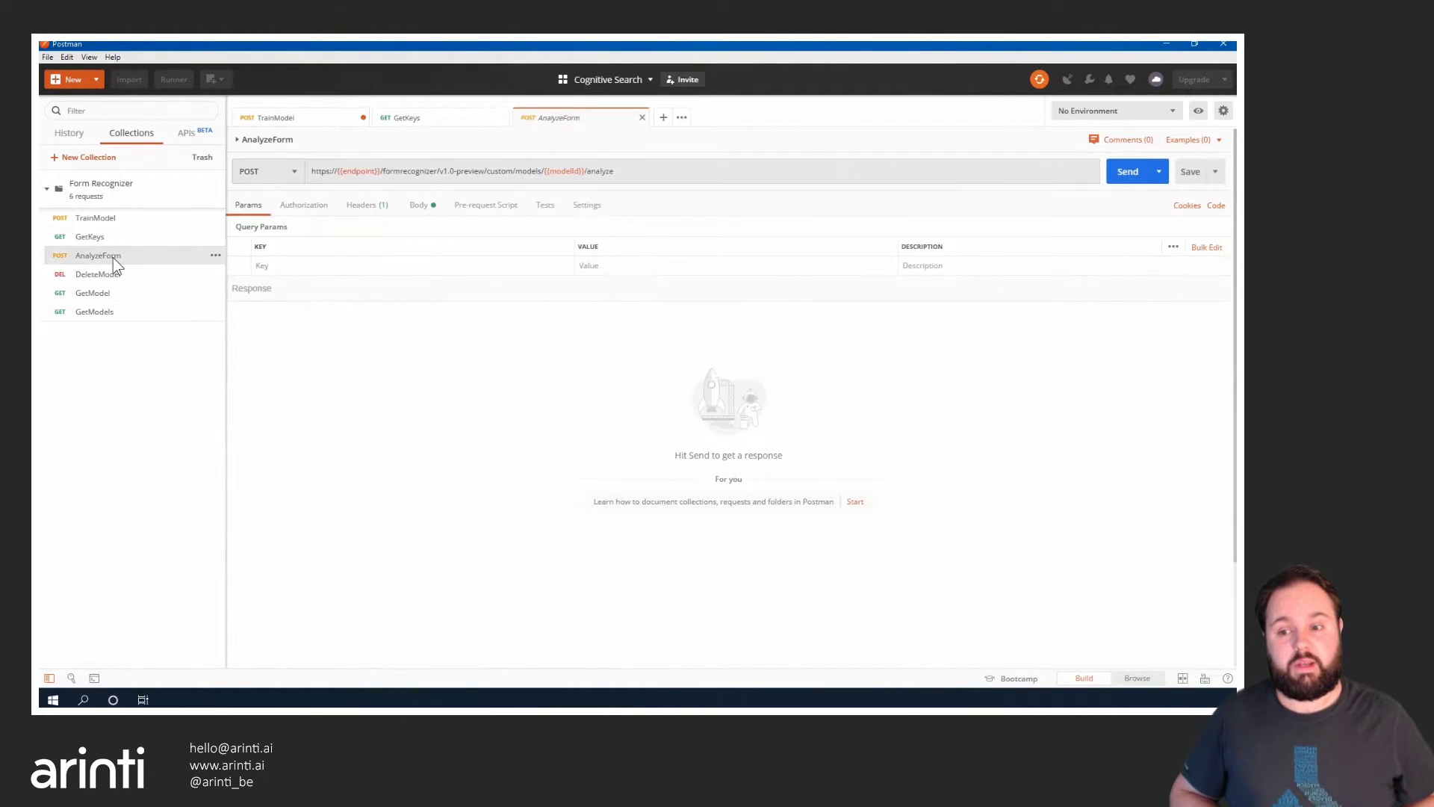
{"action": "left_click", "coordinate": [415, 206]}
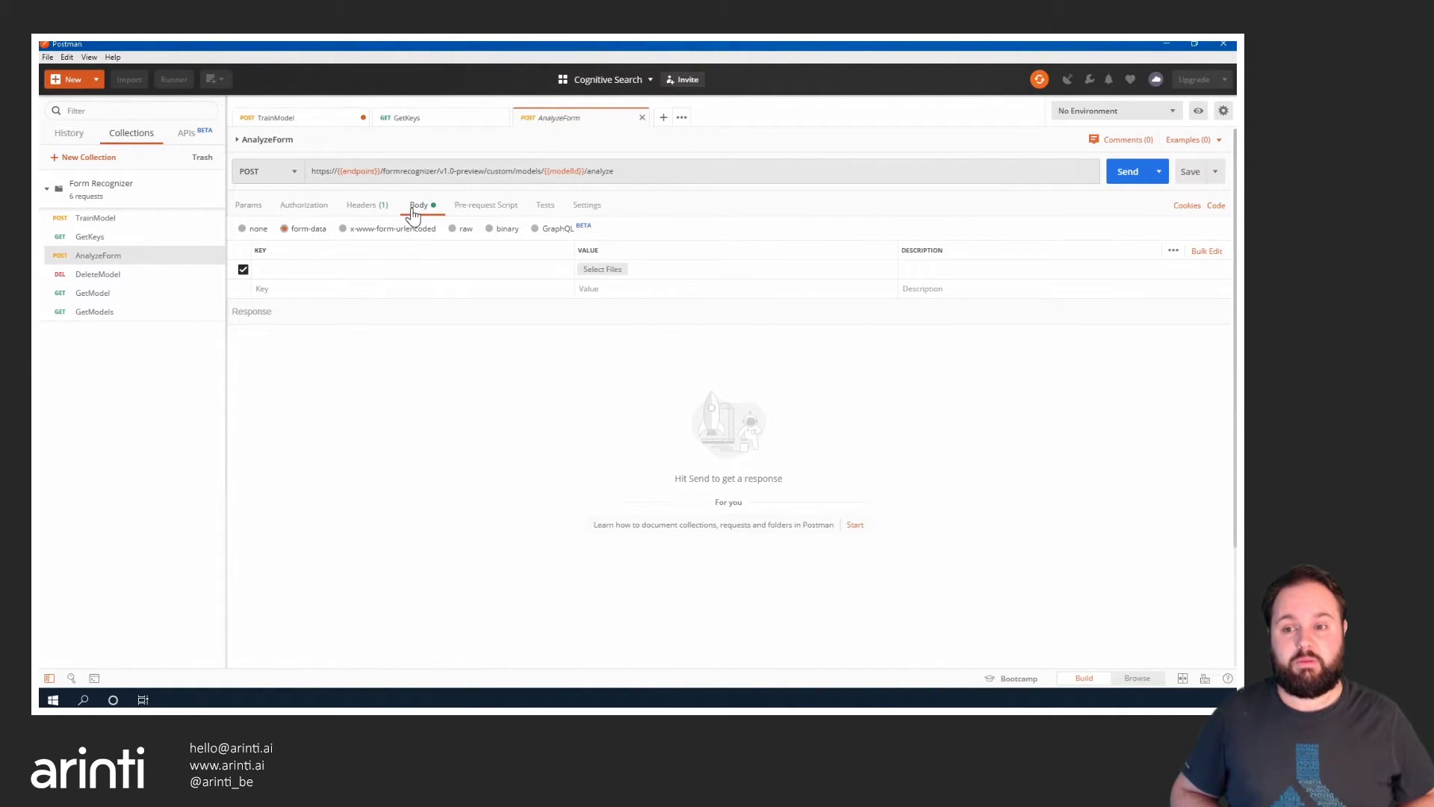
{"action": "left_click", "coordinate": [602, 273]}
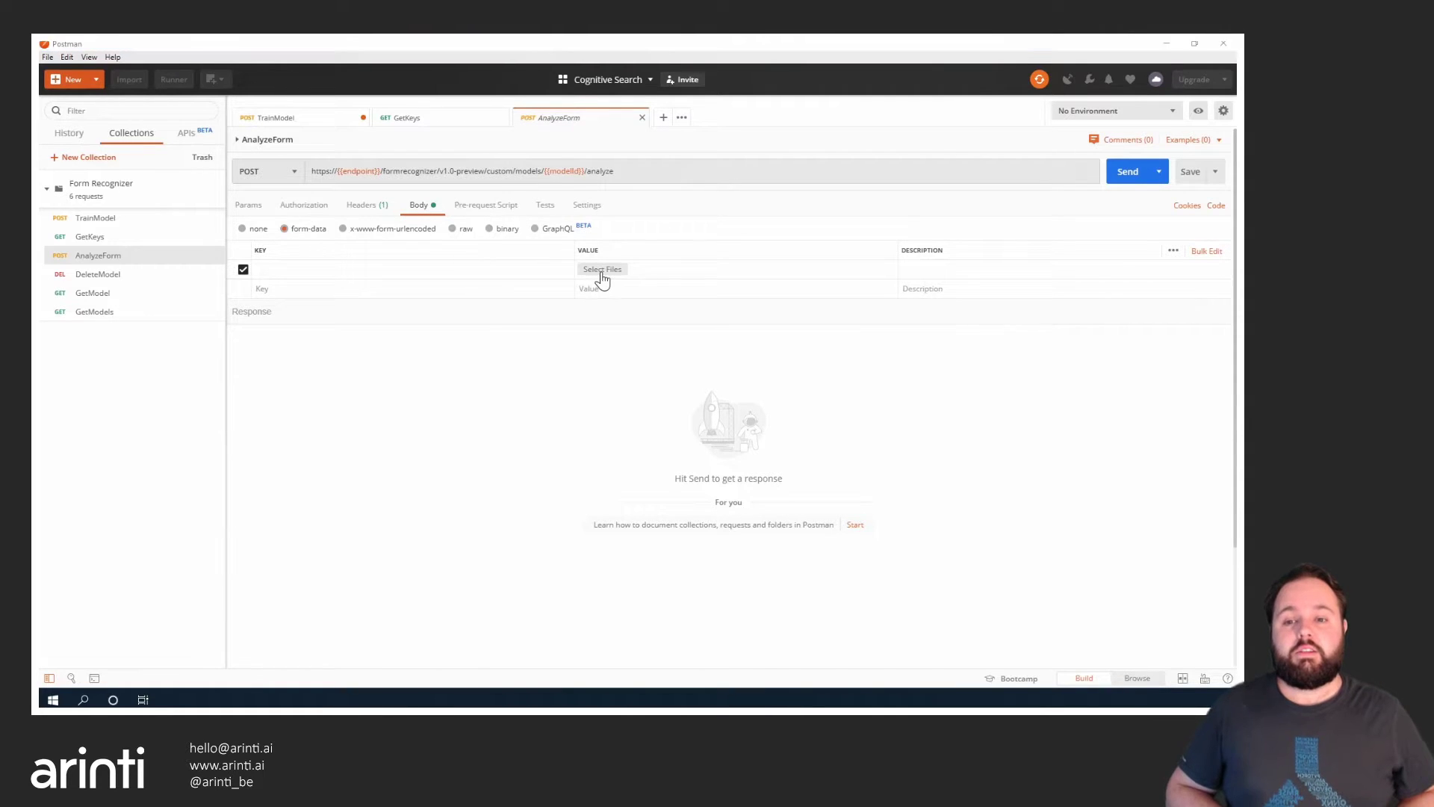
{"action": "double_click", "coordinate": [150, 186]}
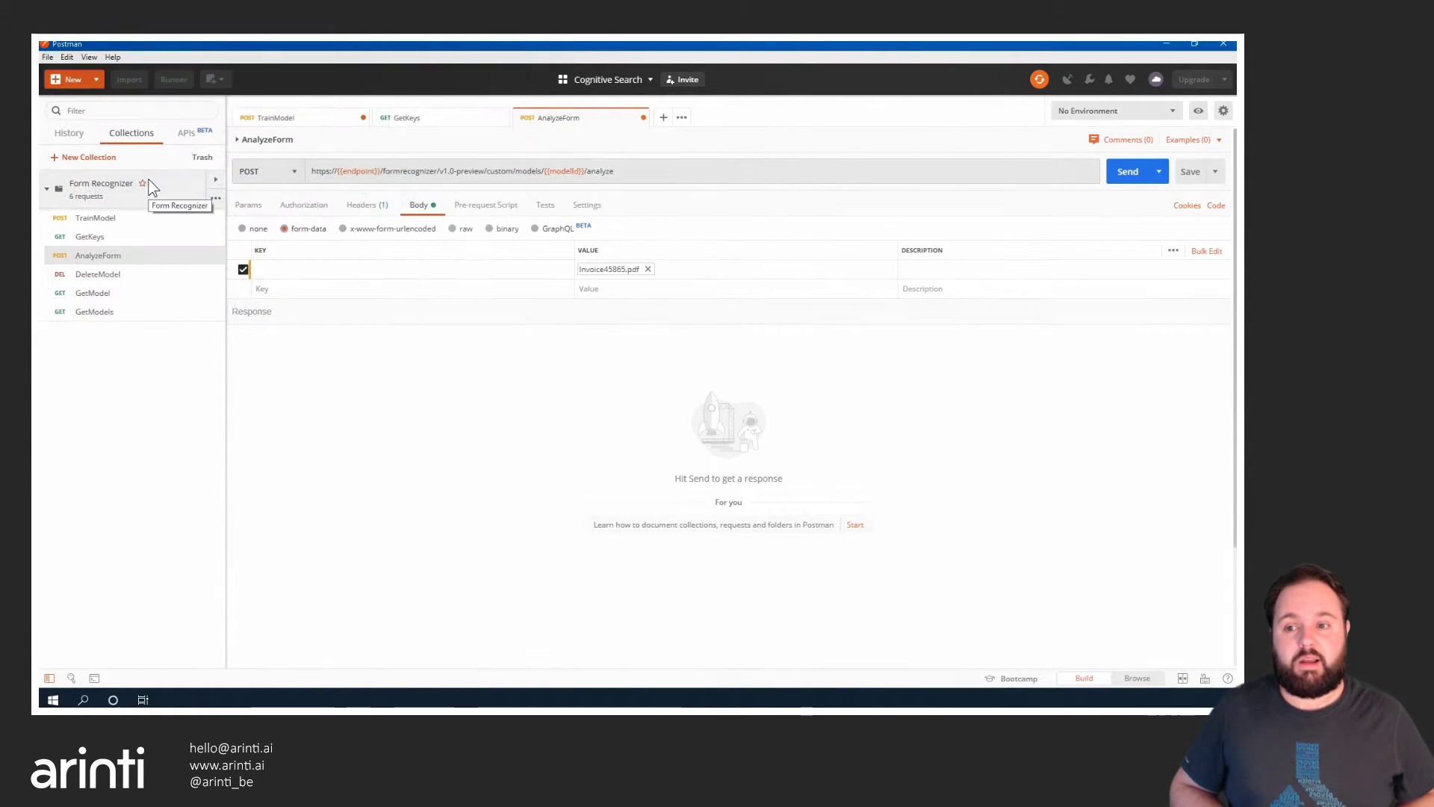
{"action": "left_click", "coordinate": [1127, 180]}
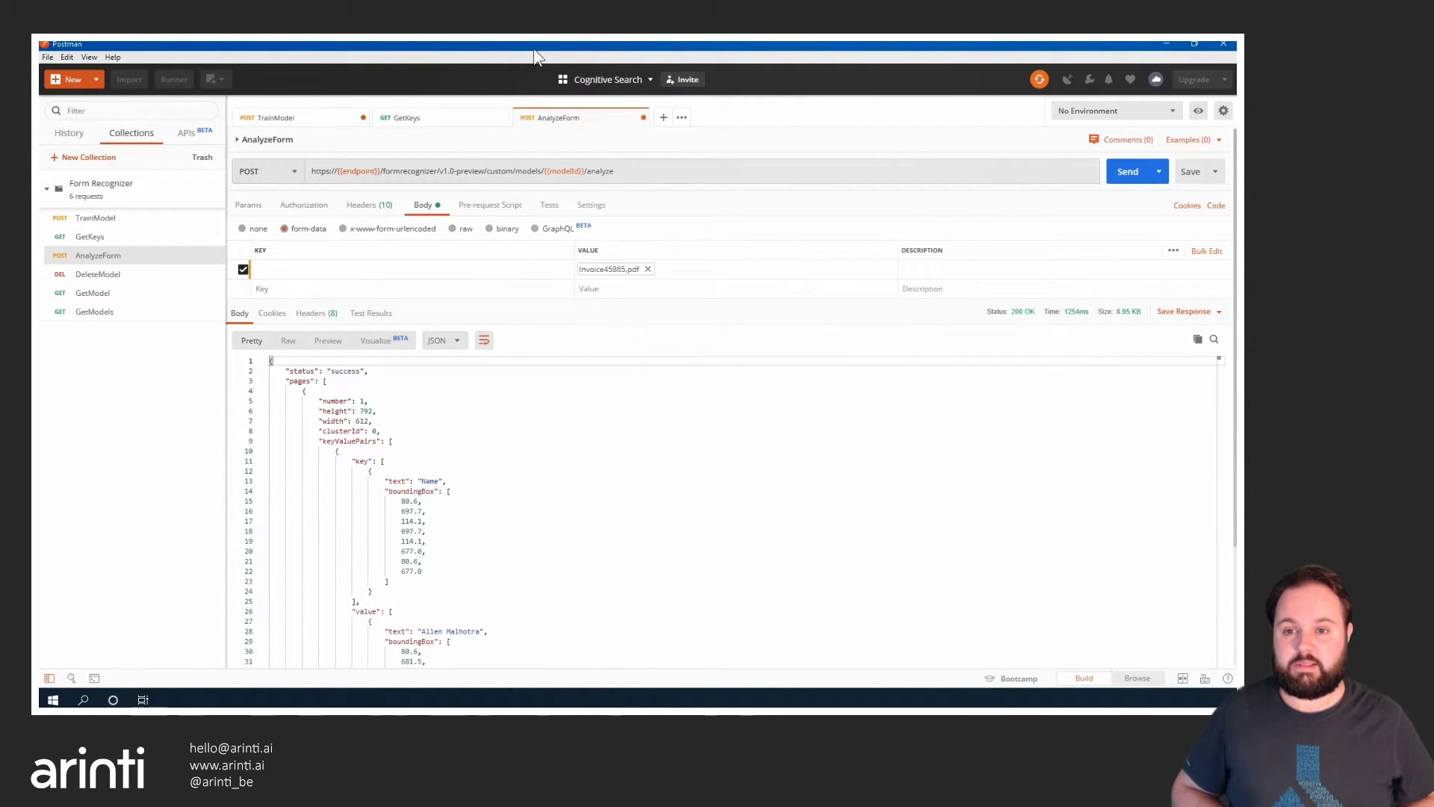
Place Postman and the Acrobat window showing Invoice45865.pdf side by side
{"action": "key", "text": "super+Left"}
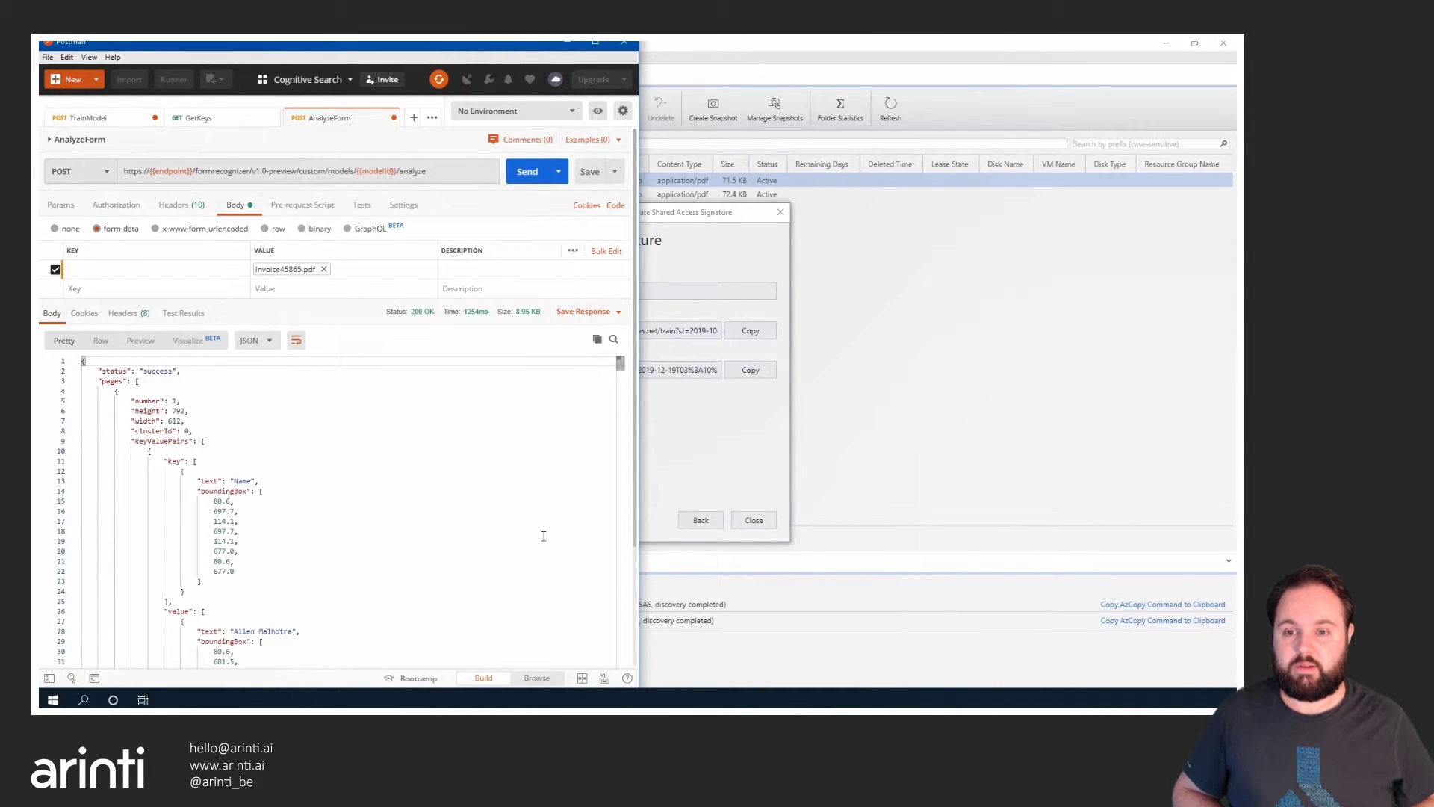
{"action": "key", "text": "alt+Tab"}
{"action": "key", "text": "super+Right"}
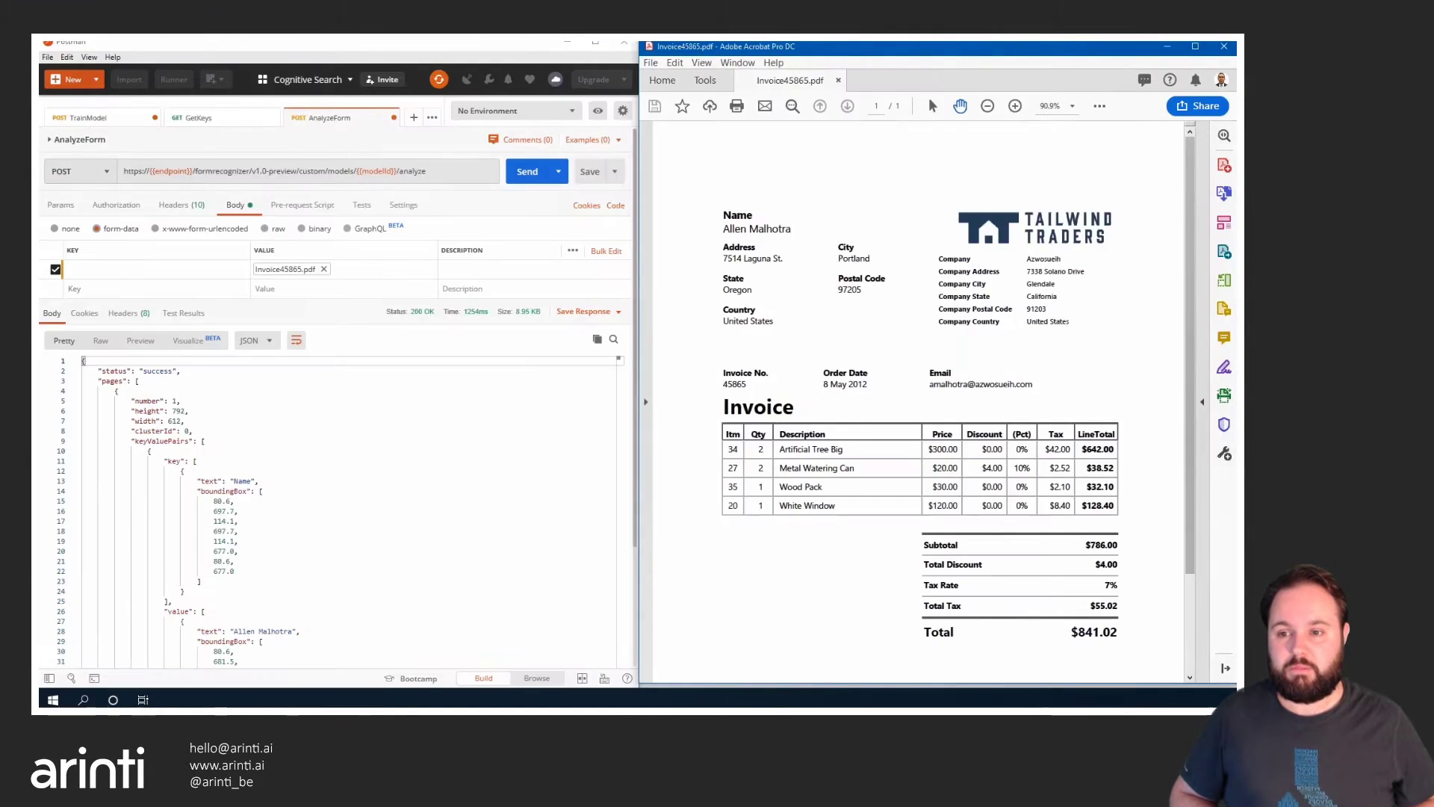
Compare the key-value pairs and table entries in the AnalyzeForm response with the fields and line items of Invoice45865.pdf
{"action": "scroll", "coordinate": [551, 458], "scroll_direction": "down", "scroll_amount": 2}
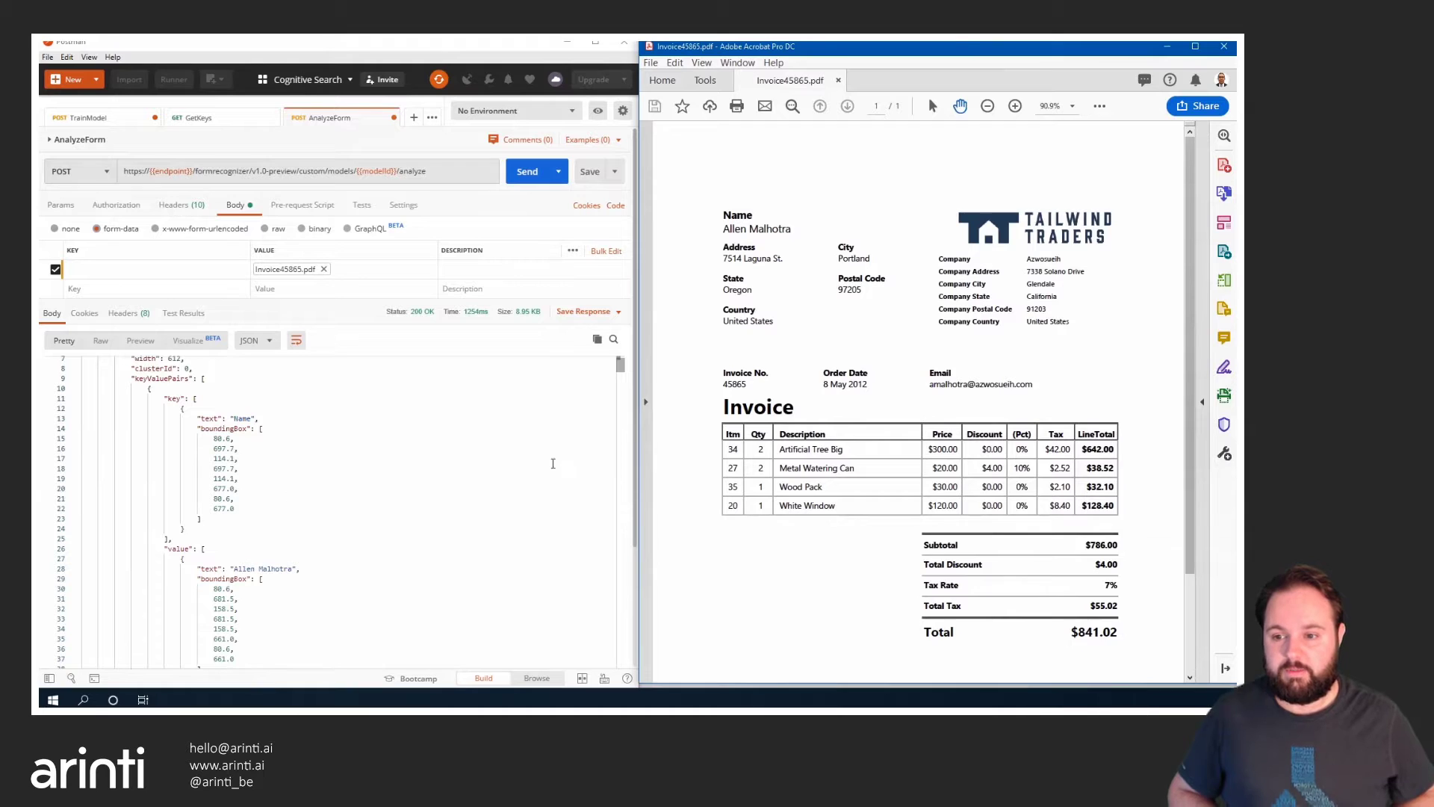
{"action": "scroll", "coordinate": [413, 551], "scroll_direction": "down", "scroll_amount": 12}
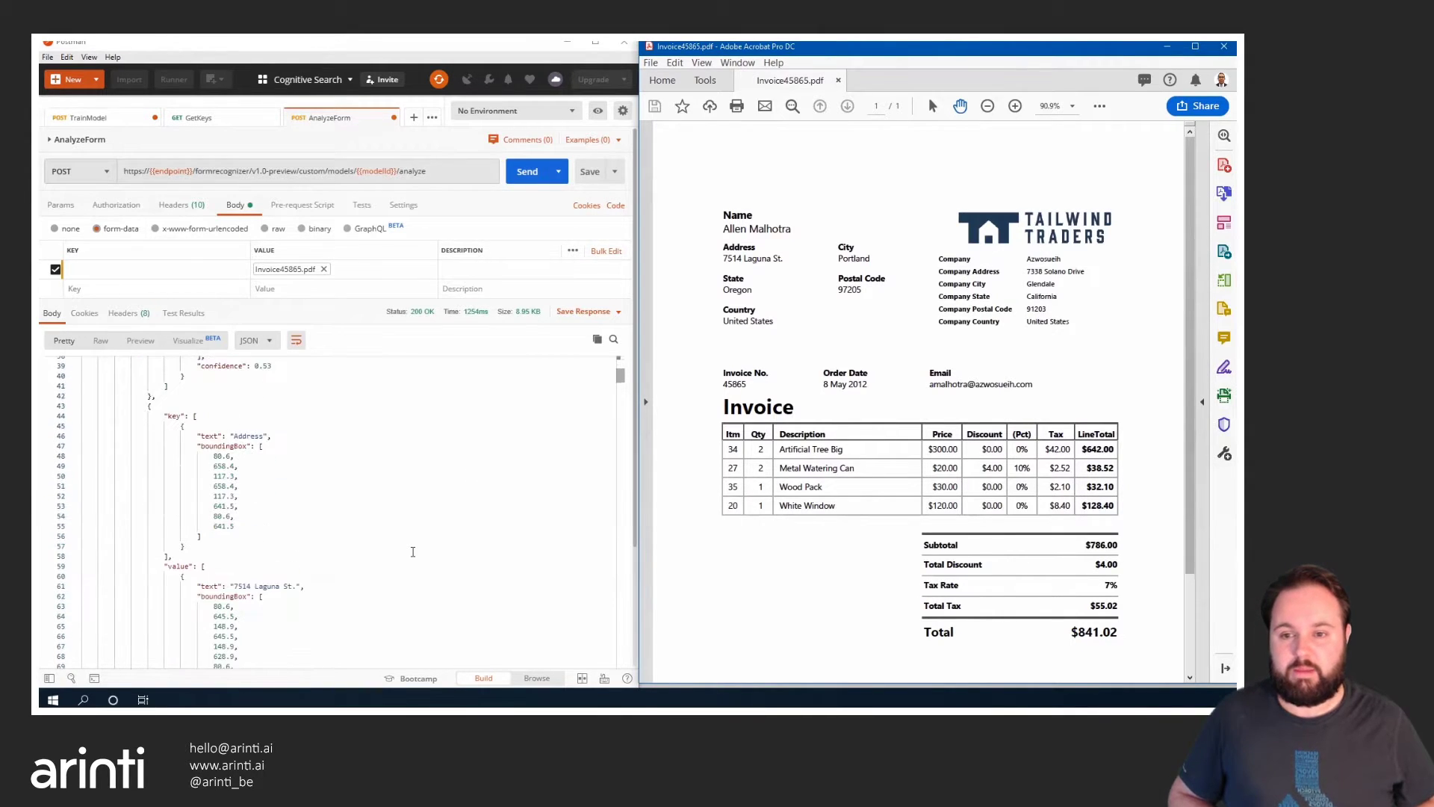
{"action": "scroll", "coordinate": [410, 553], "scroll_direction": "down", "scroll_amount": 10}
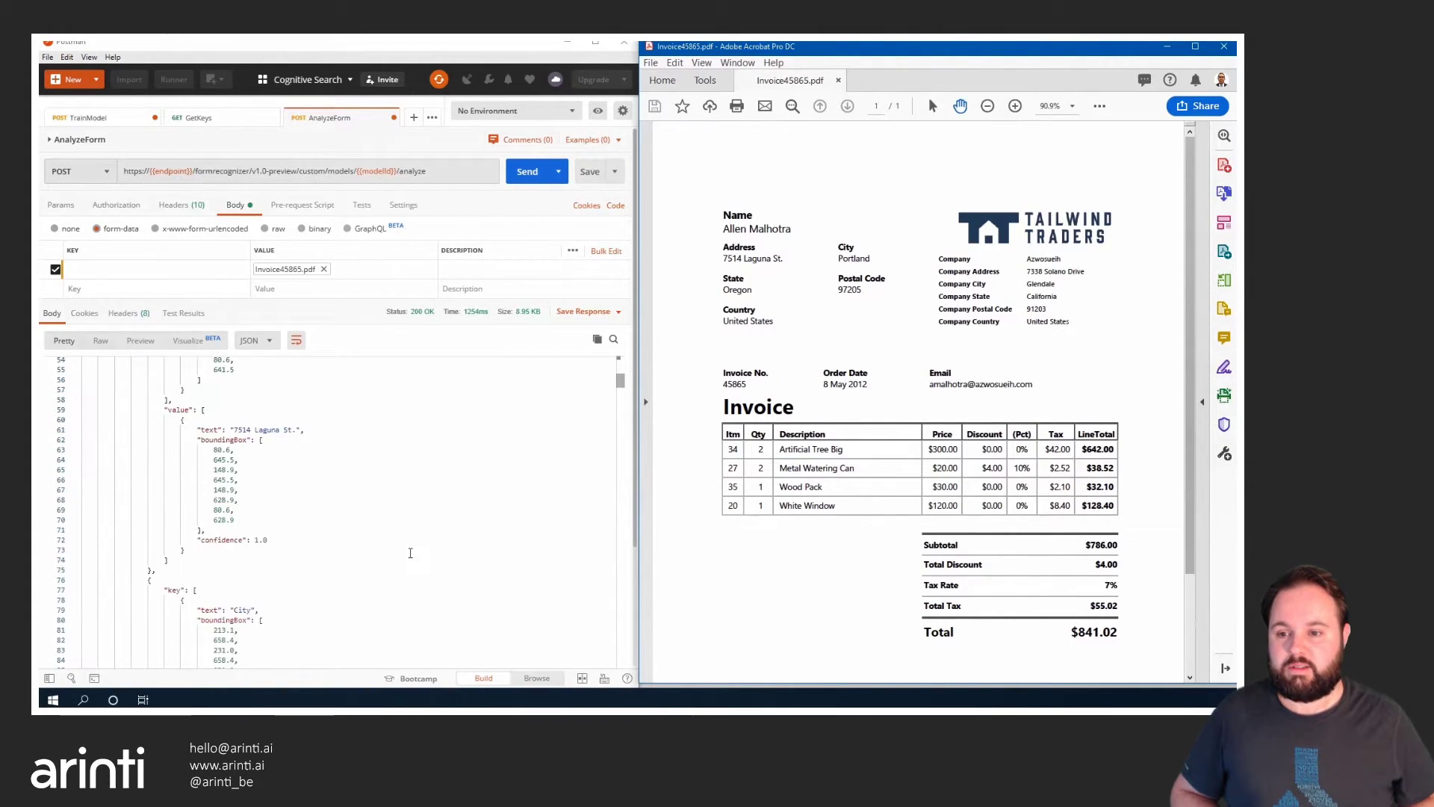
{"action": "left_click_drag", "start_coordinate": [620, 385], "coordinate": [615, 604]}
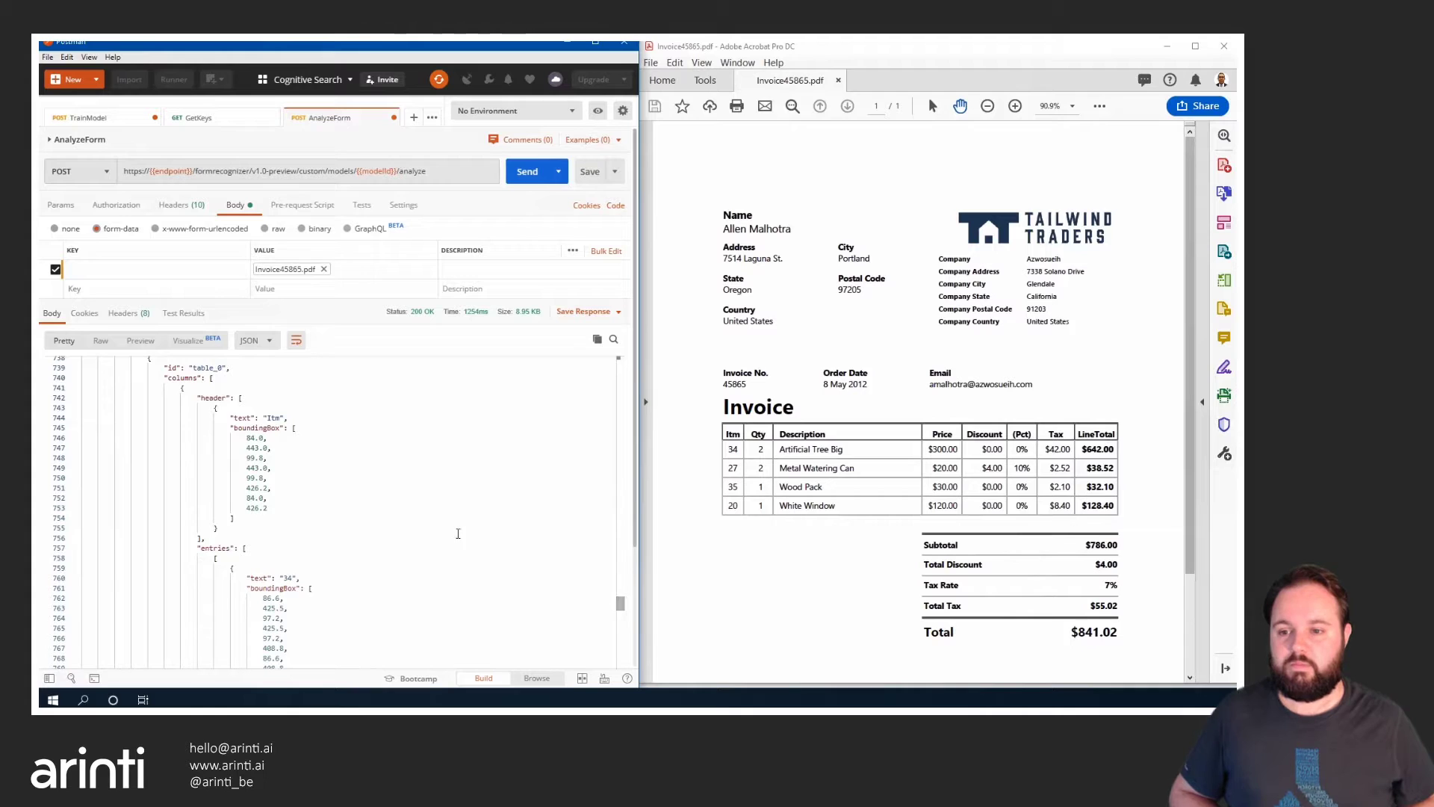
{"action": "scroll", "coordinate": [448, 531], "scroll_direction": "up", "scroll_amount": 1}
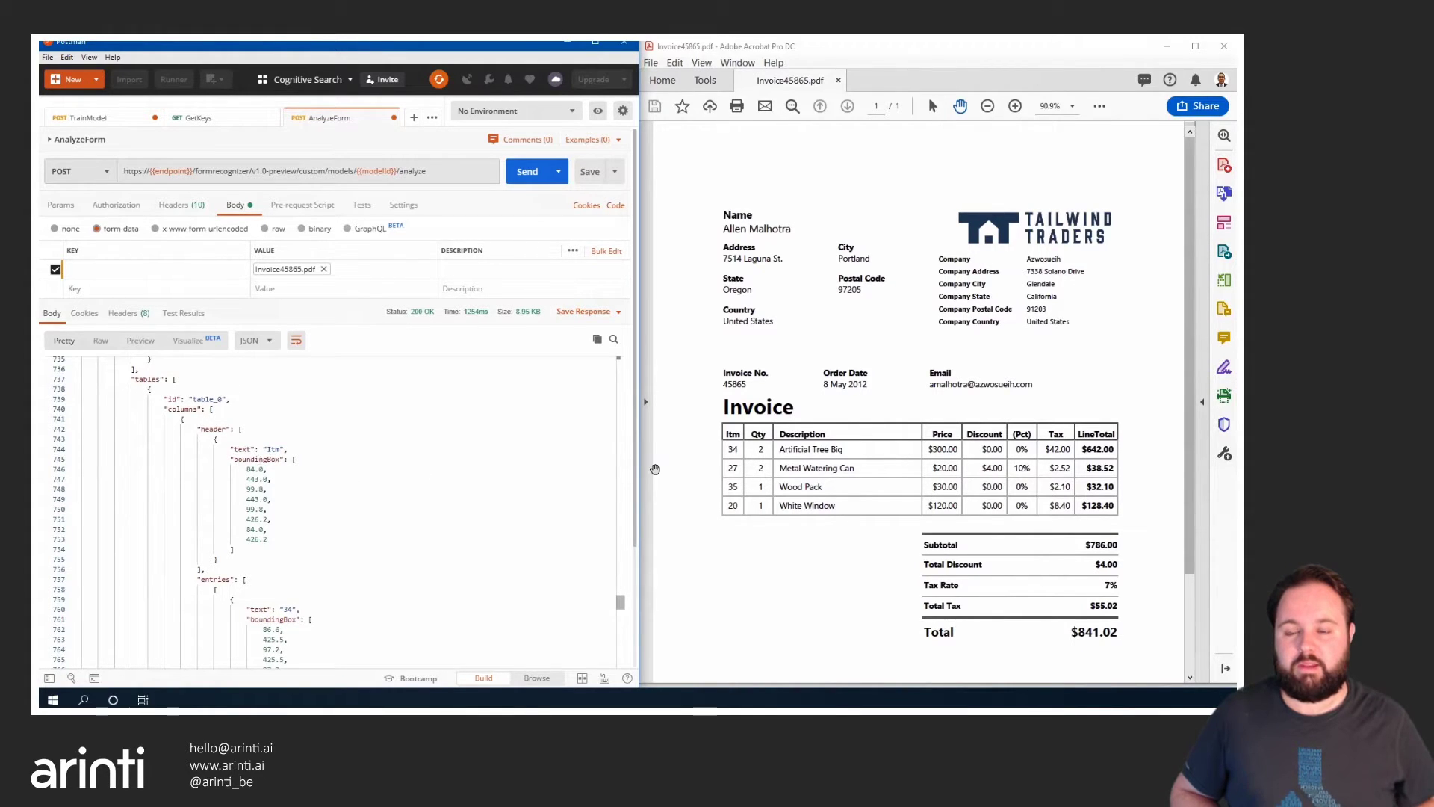
{"action": "scroll", "coordinate": [400, 496], "scroll_direction": "down", "scroll_amount": 6}
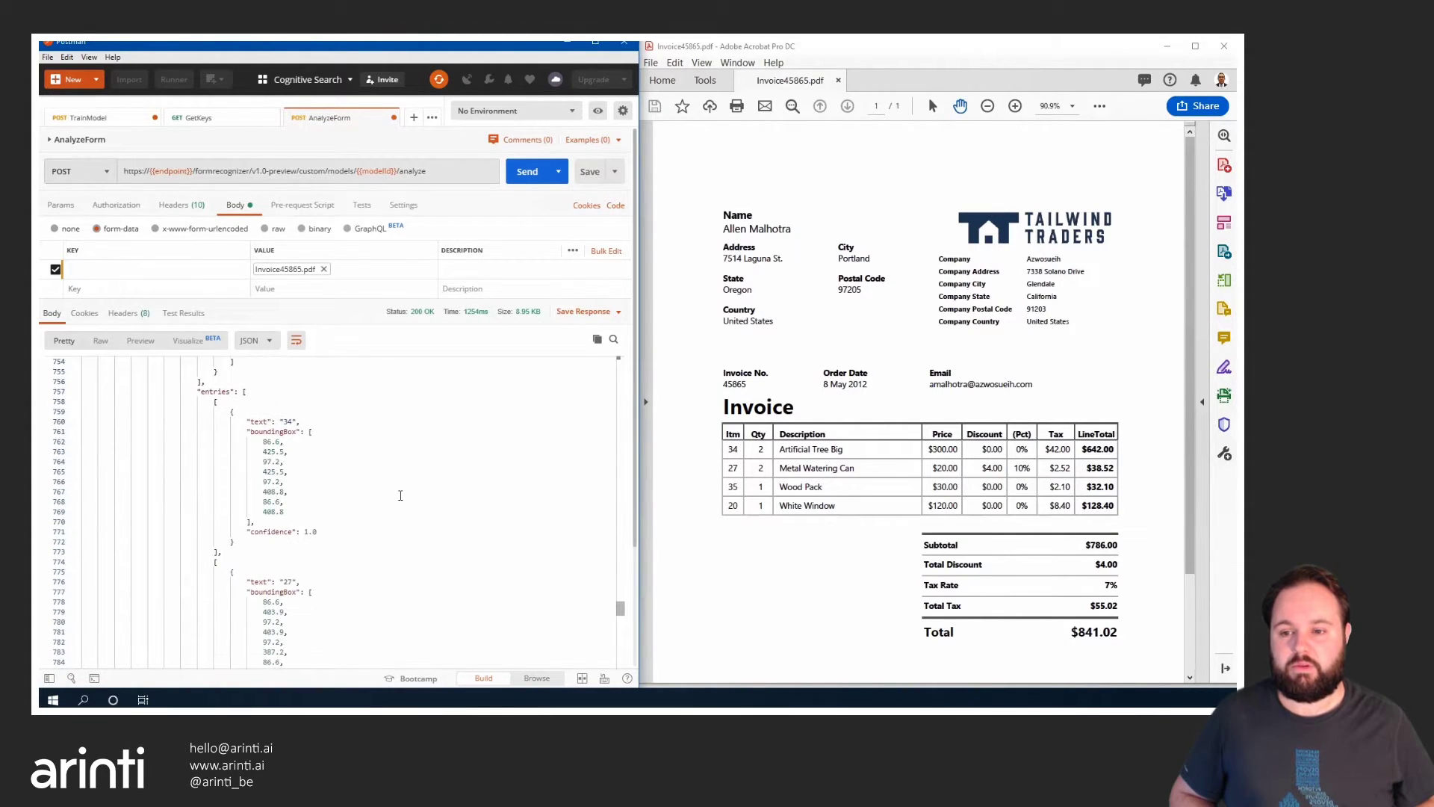
{"action": "scroll", "coordinate": [508, 523], "scroll_direction": "down", "scroll_amount": 6}
{"action": "scroll", "coordinate": [479, 527], "scroll_direction": "down", "scroll_amount": 10}
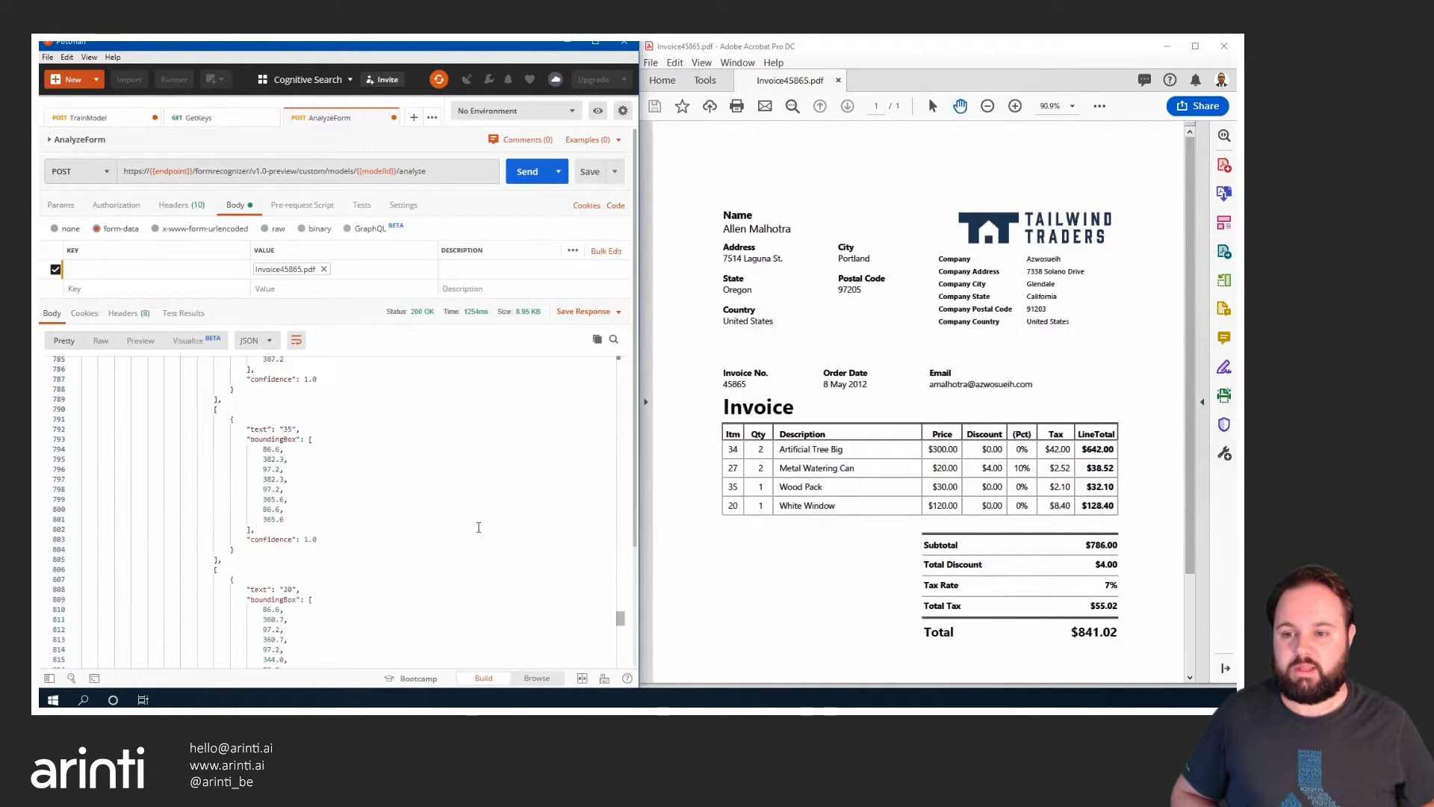
{"action": "scroll", "coordinate": [478, 527], "scroll_direction": "down", "scroll_amount": 3}
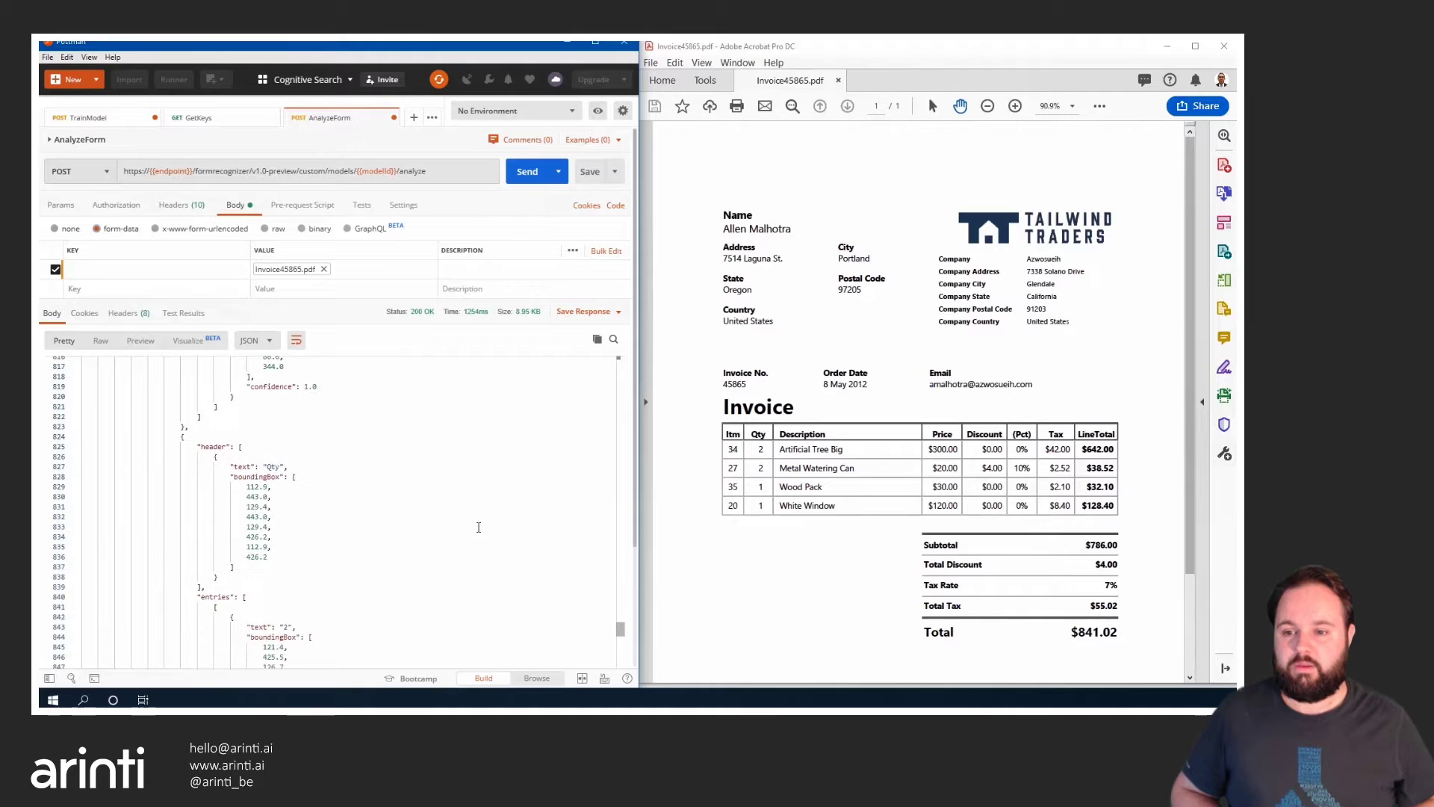
{"action": "scroll", "coordinate": [478, 542], "scroll_direction": "down", "scroll_amount": 16}
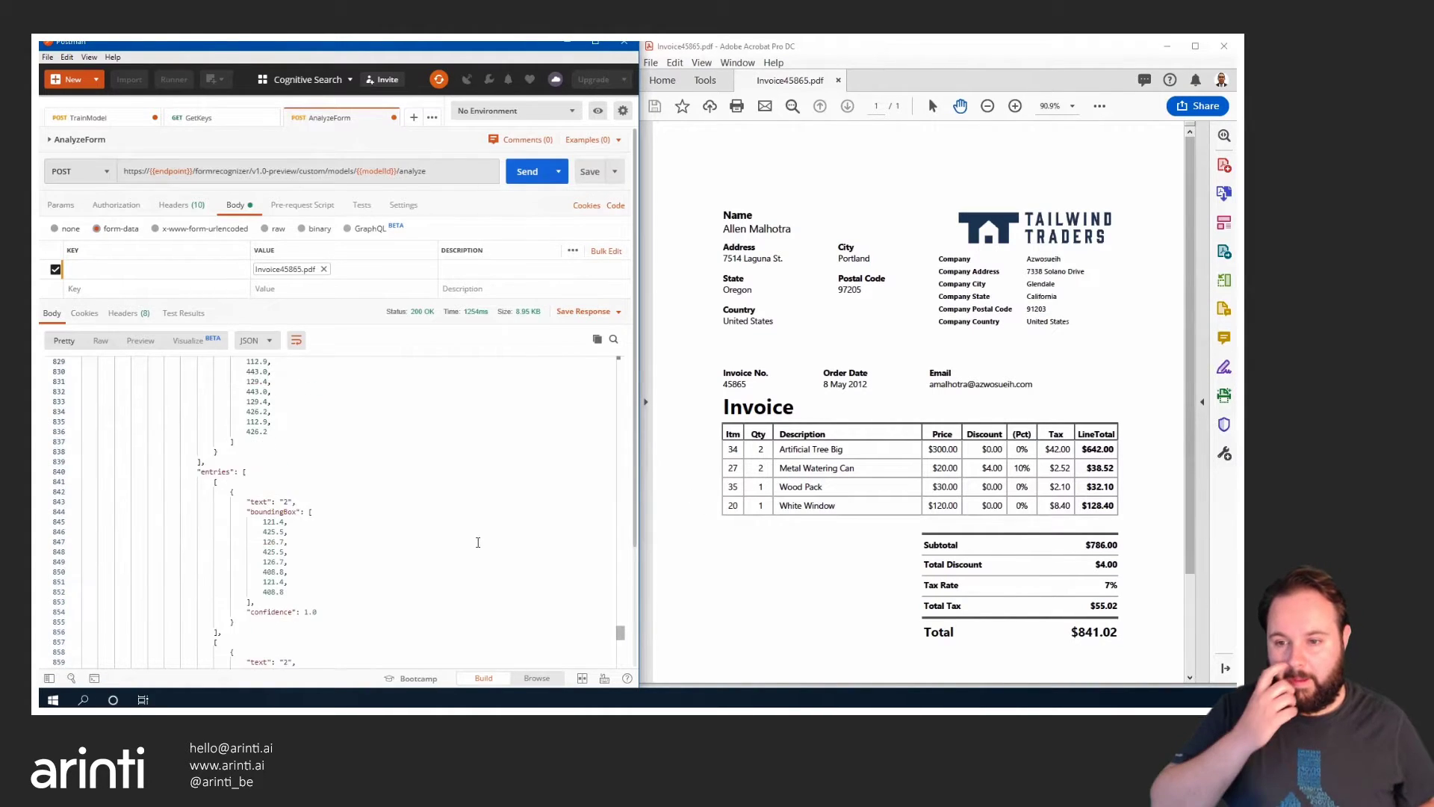
{"action": "scroll", "coordinate": [478, 543], "scroll_direction": "down", "scroll_amount": 3}
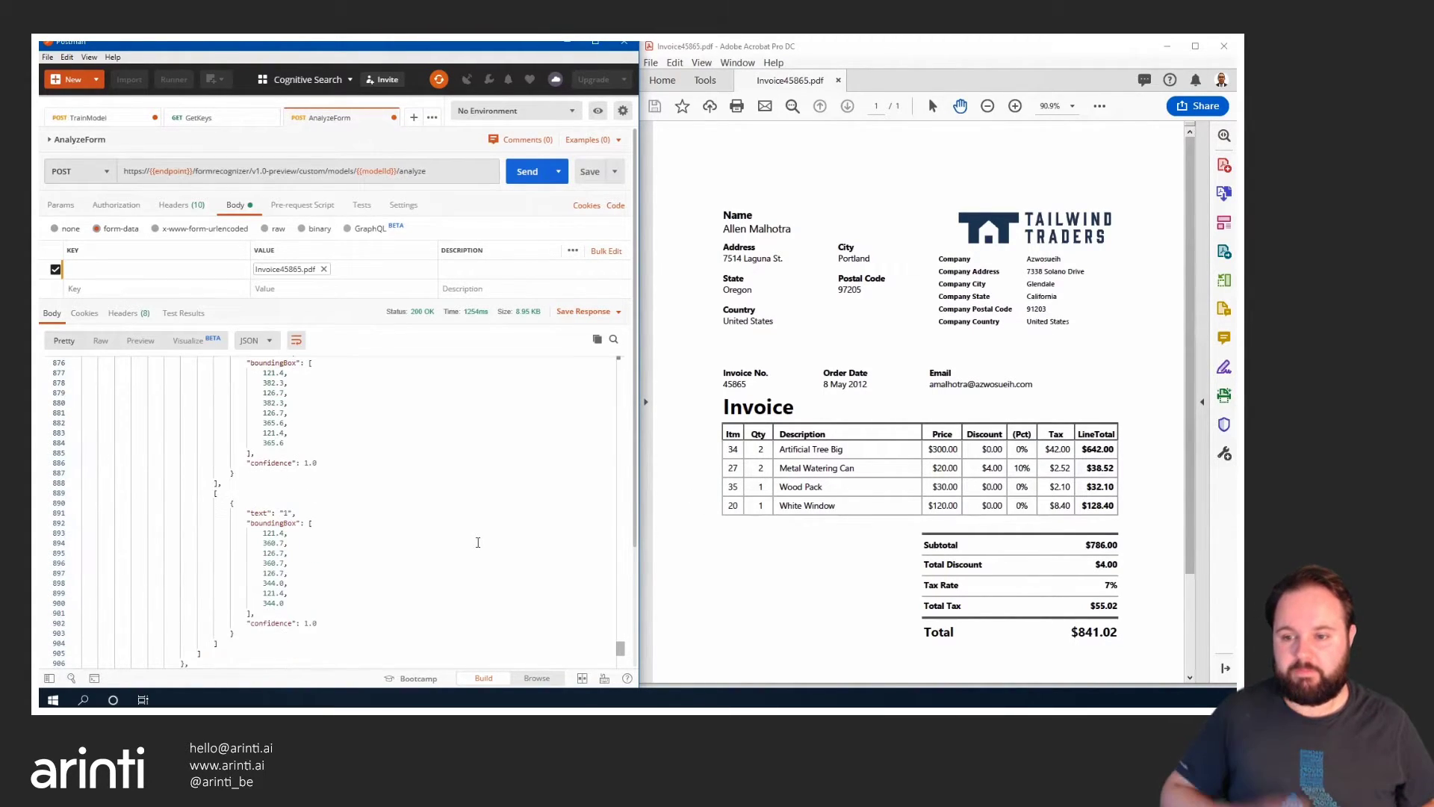
{"action": "scroll", "coordinate": [478, 542], "scroll_direction": "down", "scroll_amount": 9}
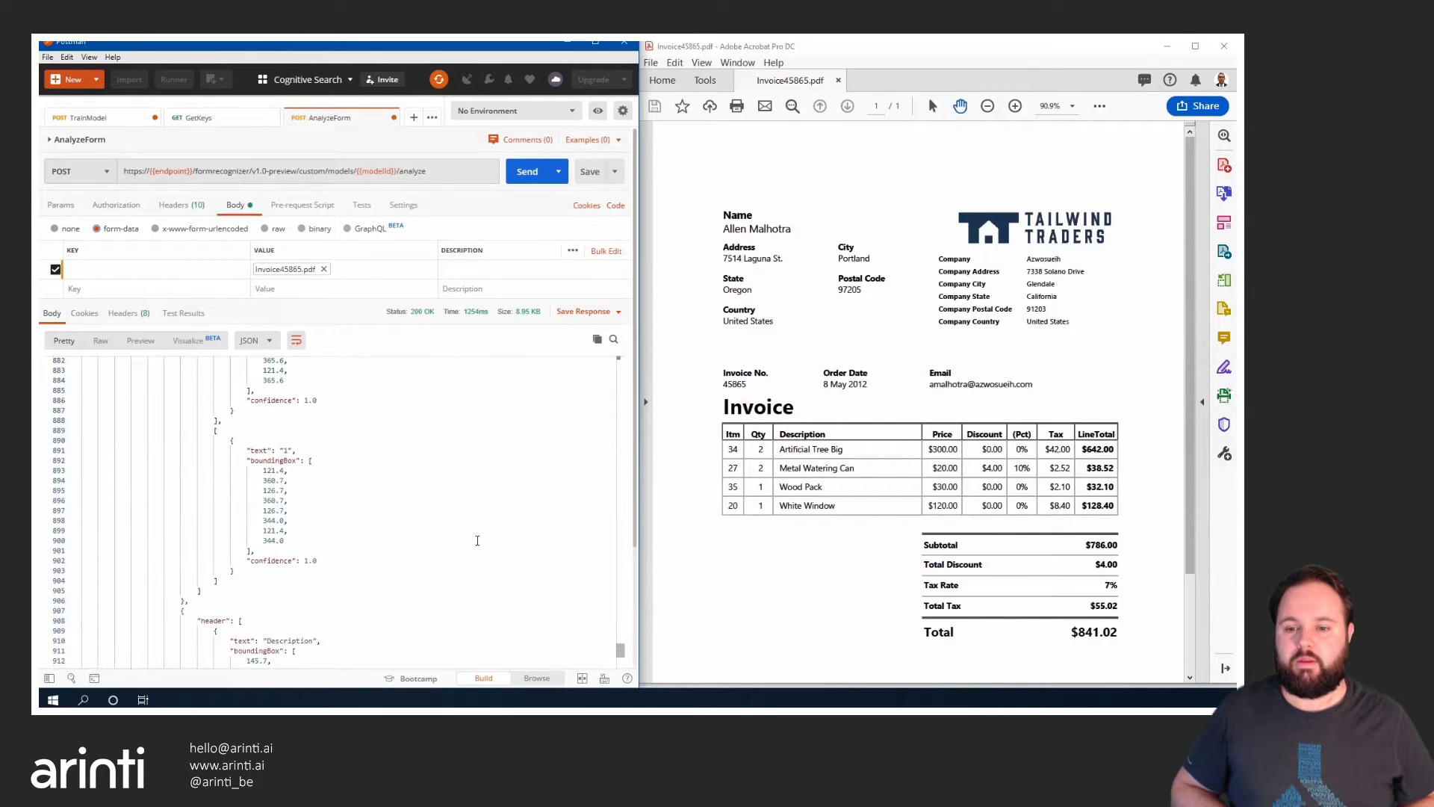
{"action": "scroll", "coordinate": [478, 540], "scroll_direction": "down", "scroll_amount": 10}
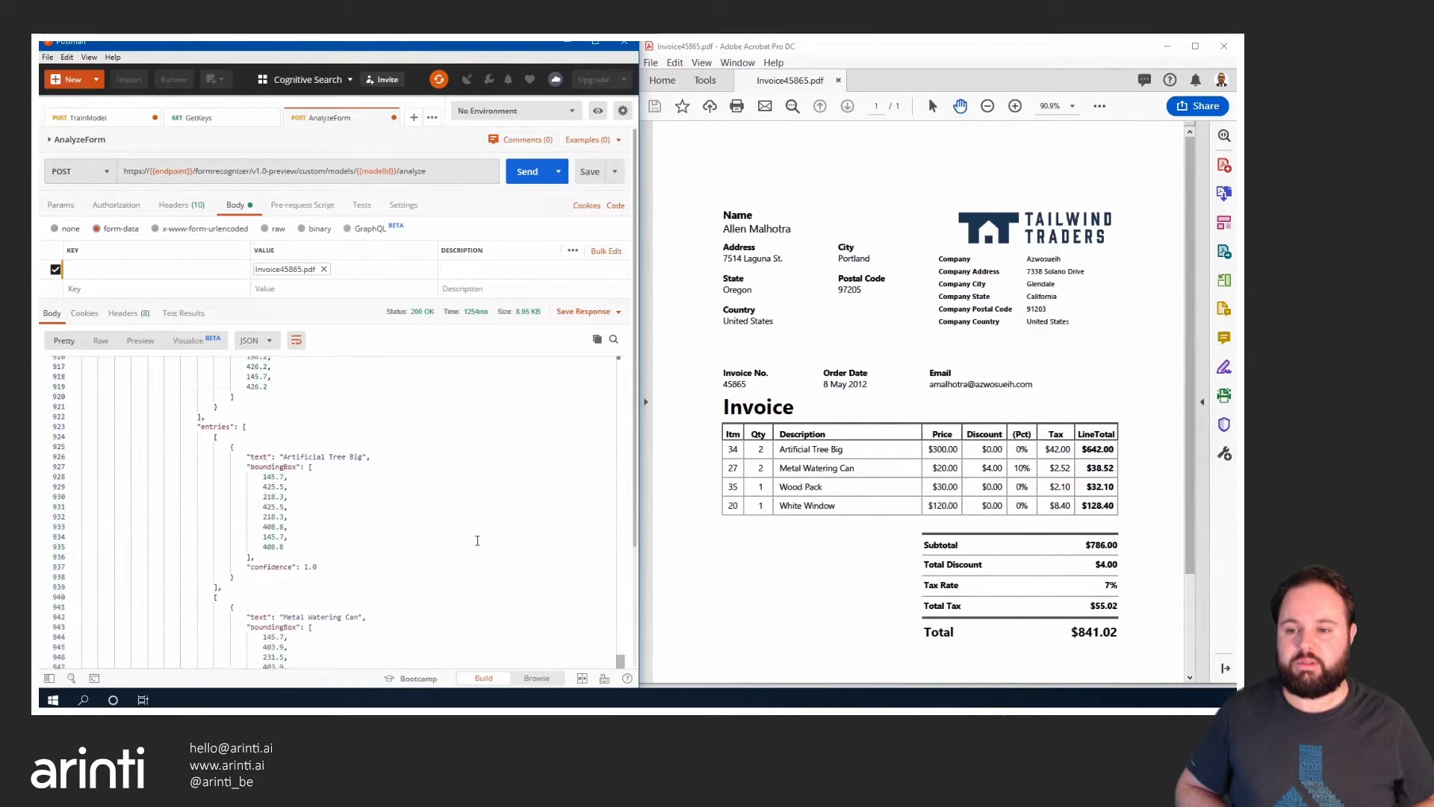
{"action": "scroll", "coordinate": [478, 540], "scroll_direction": "down", "scroll_amount": 1}
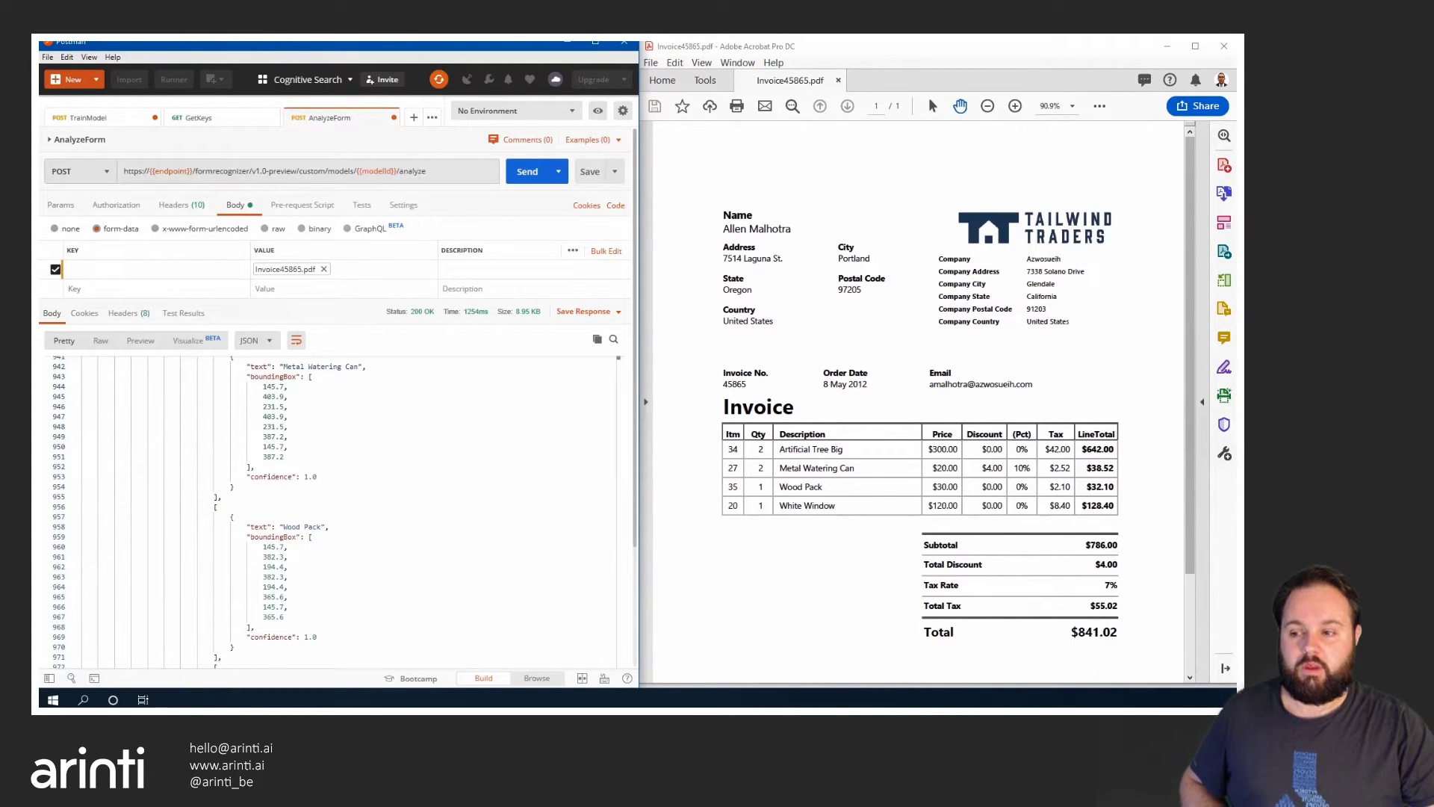
{"action": "mouse_move", "coordinate": [919, 666]}
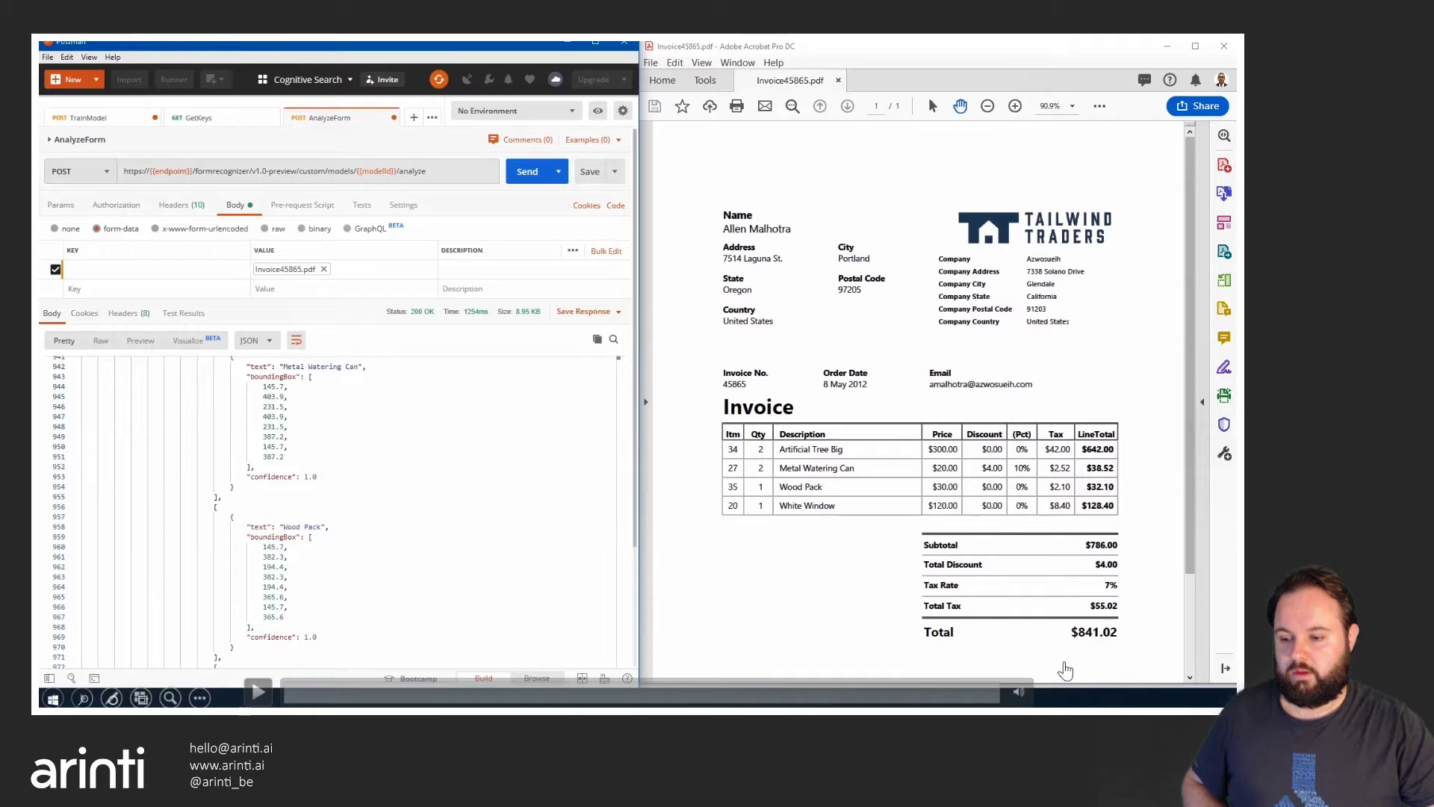